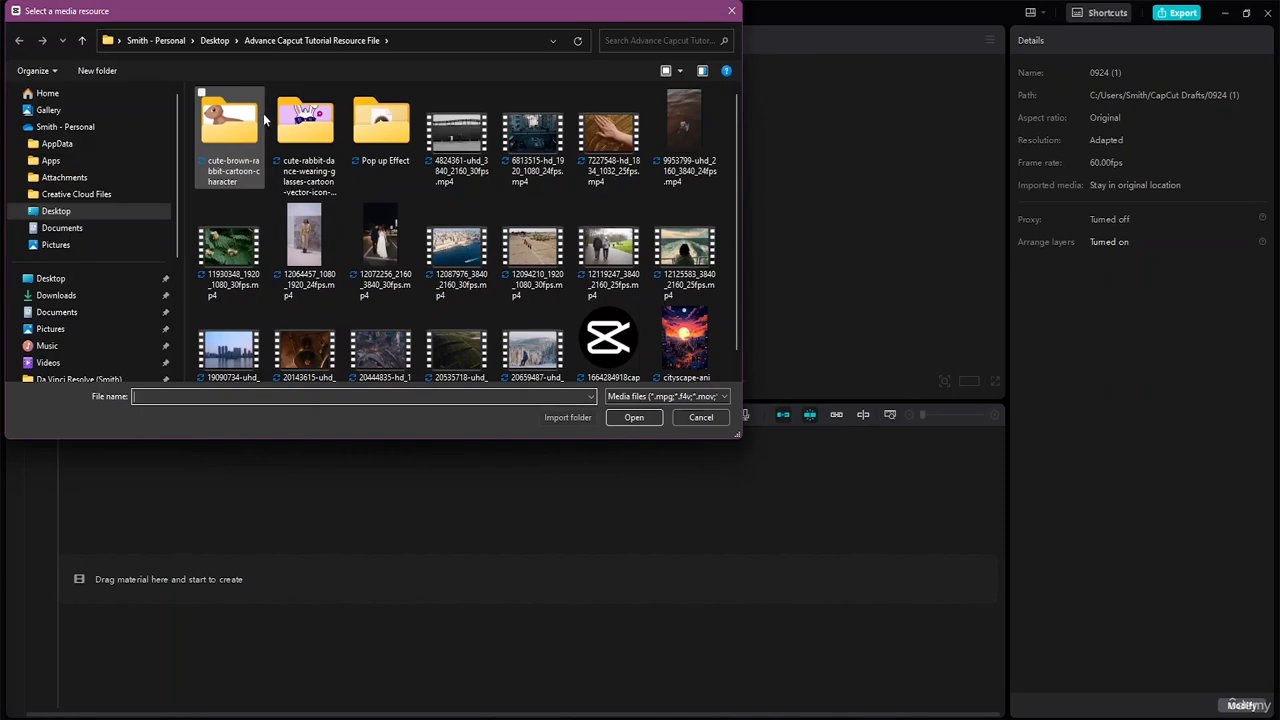
Import the nine consecutive video files from 6813515-hd_1920_1080_24fps.mp4 through 12119247_3840_2160_25fps.mp4 into the media library
shift+click(464, 166)
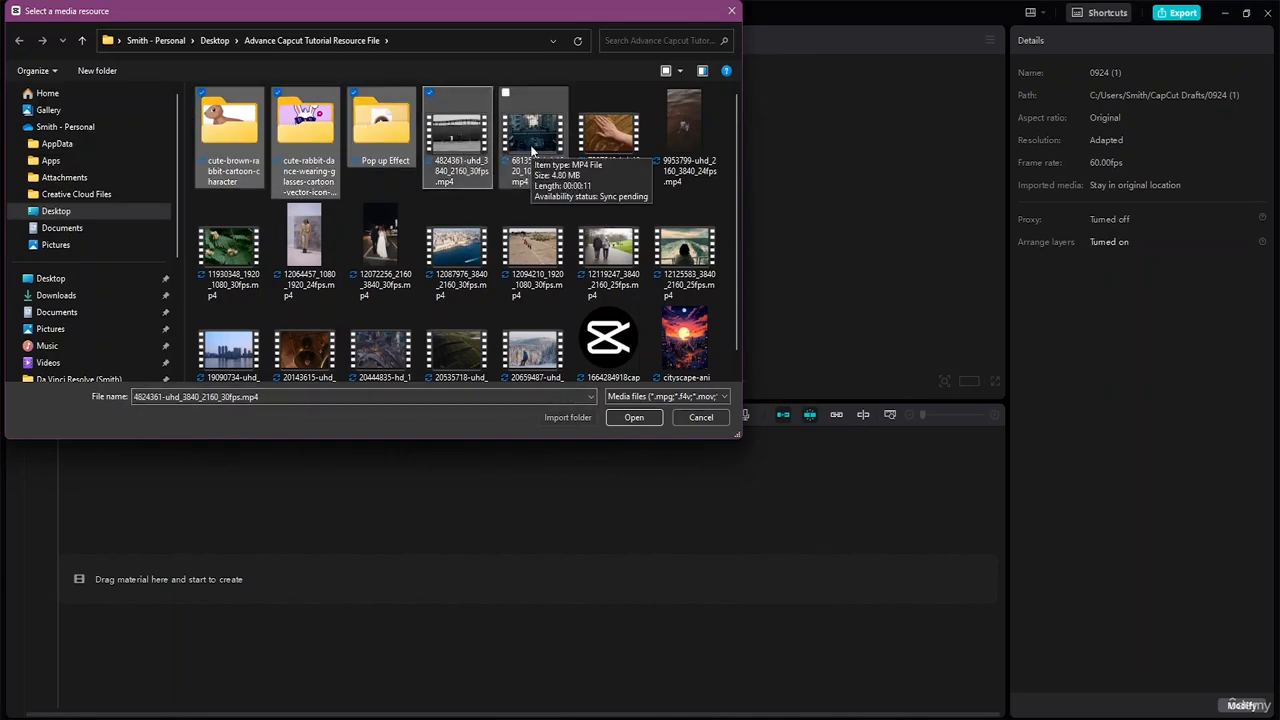
click(533, 150)
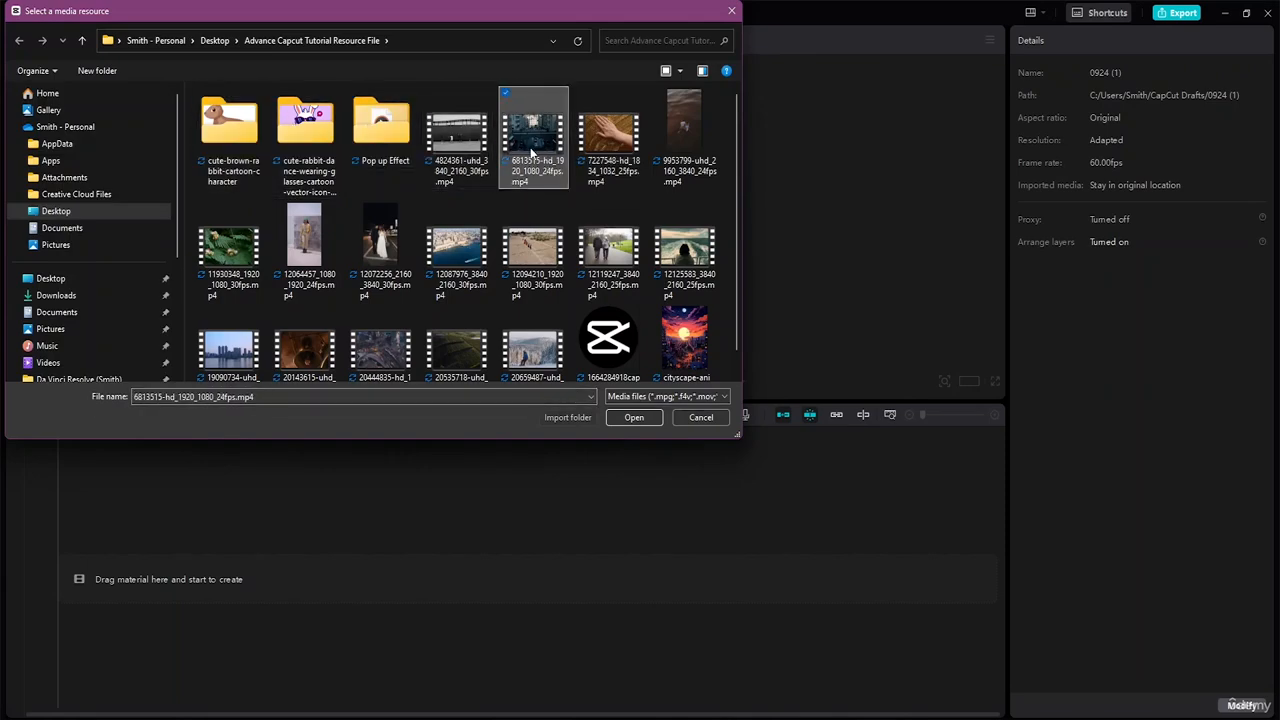
ctrl+click(466, 167)
scroll(461, 208, down, 1)
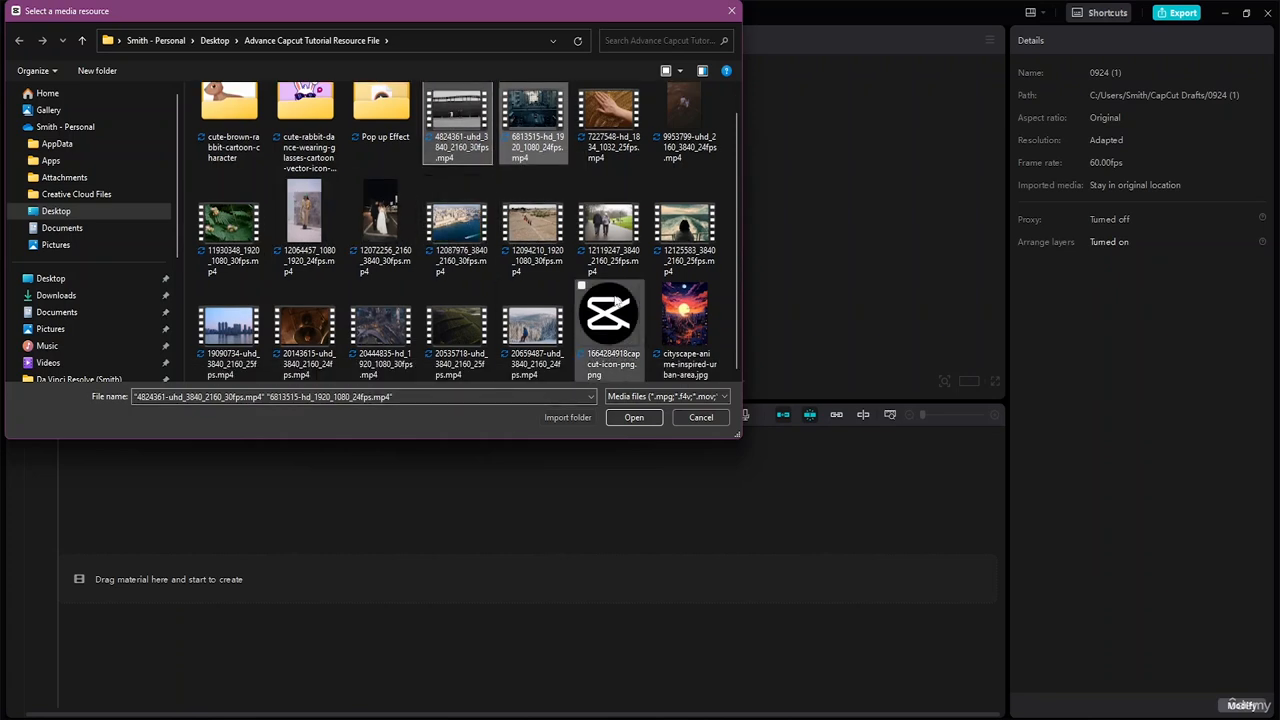
shift+click(613, 256)
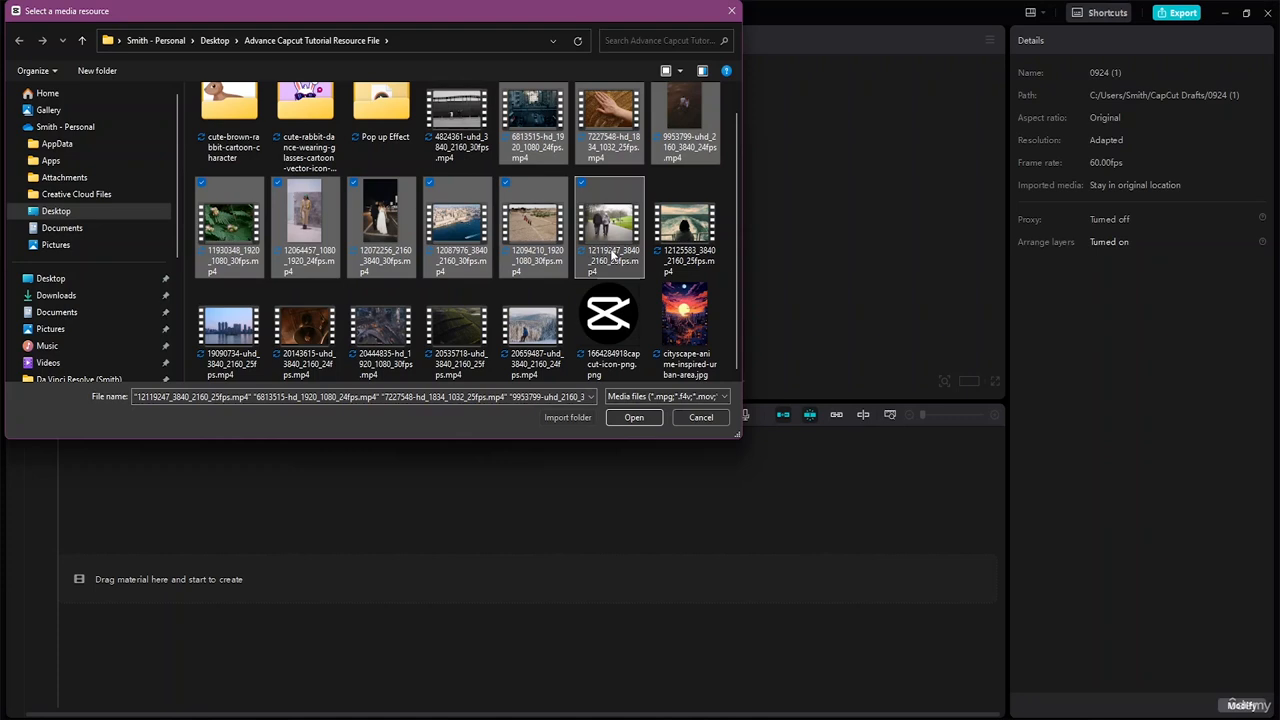
click(631, 419)
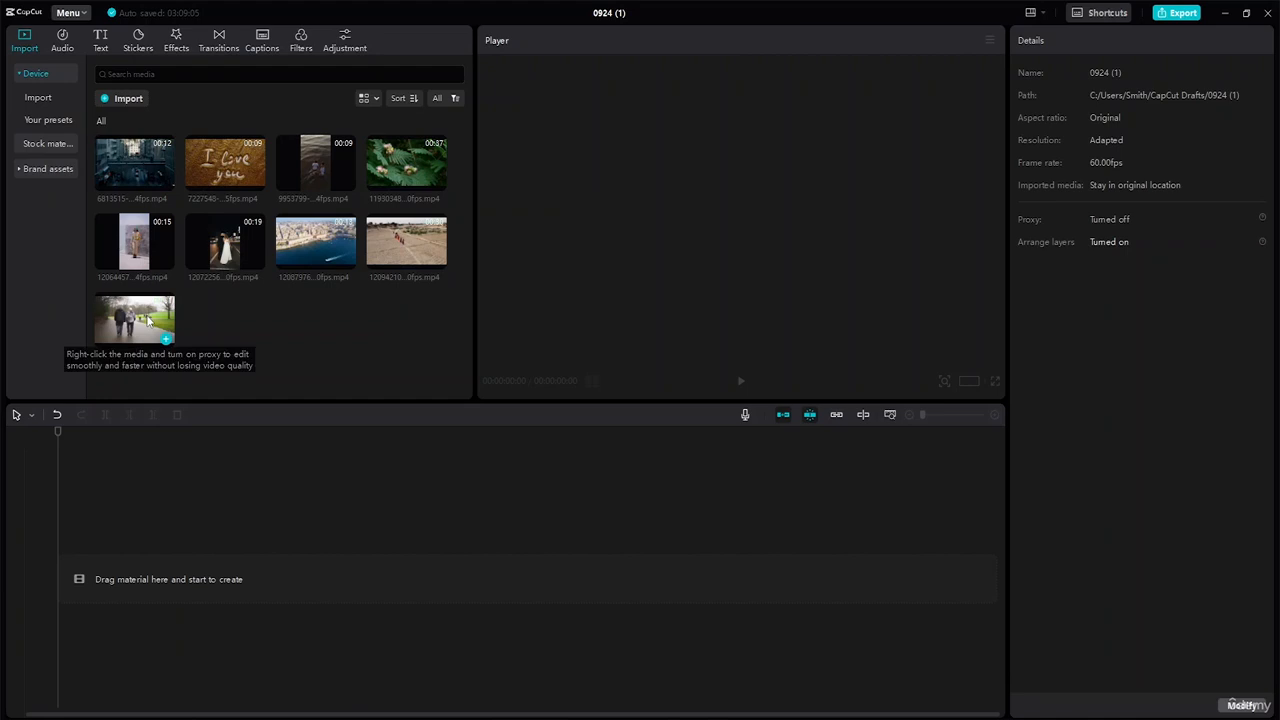
Look through the trending stock materials, preview the 11-second subscribe clip, and return to the imported media
mouse_move(146, 240)
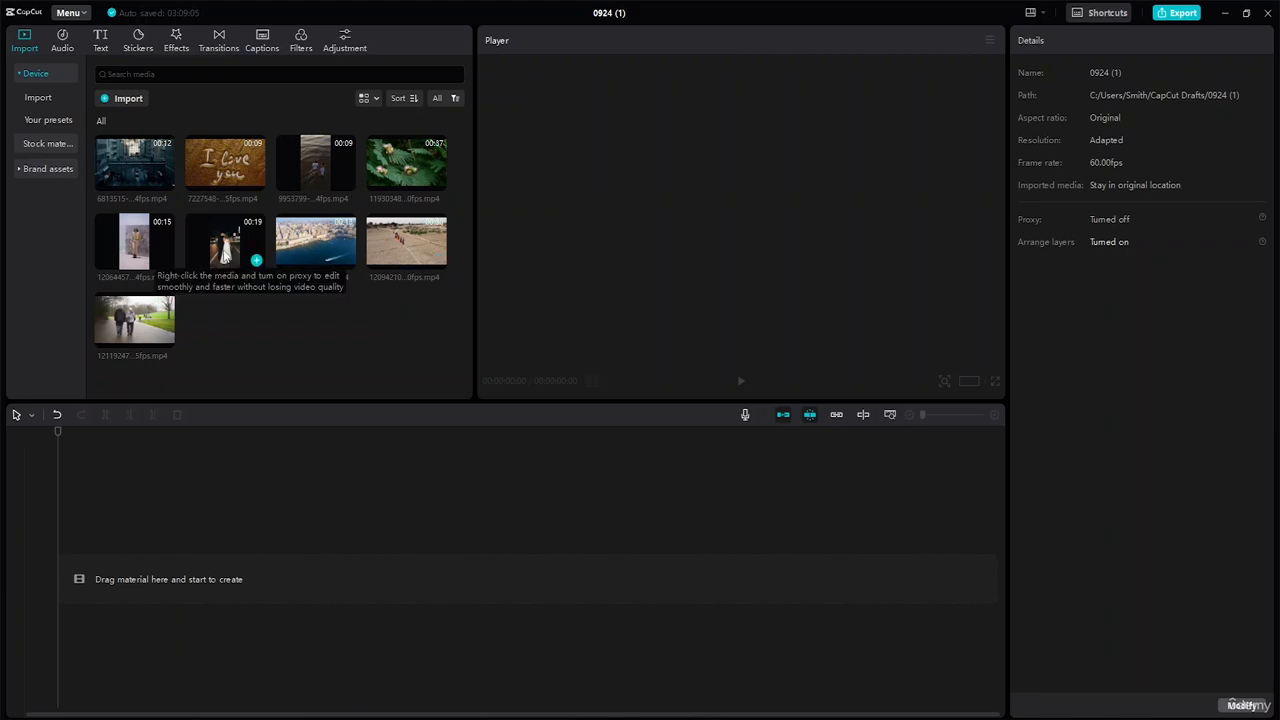
click(43, 146)
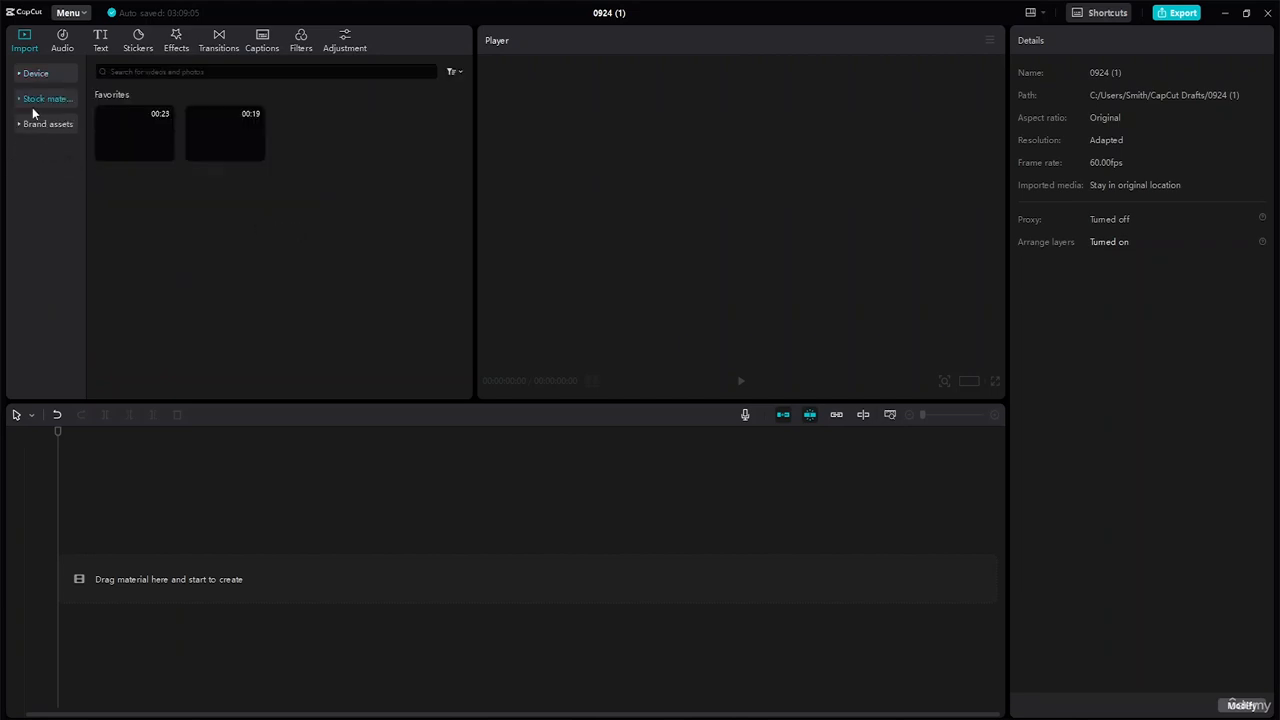
click(41, 145)
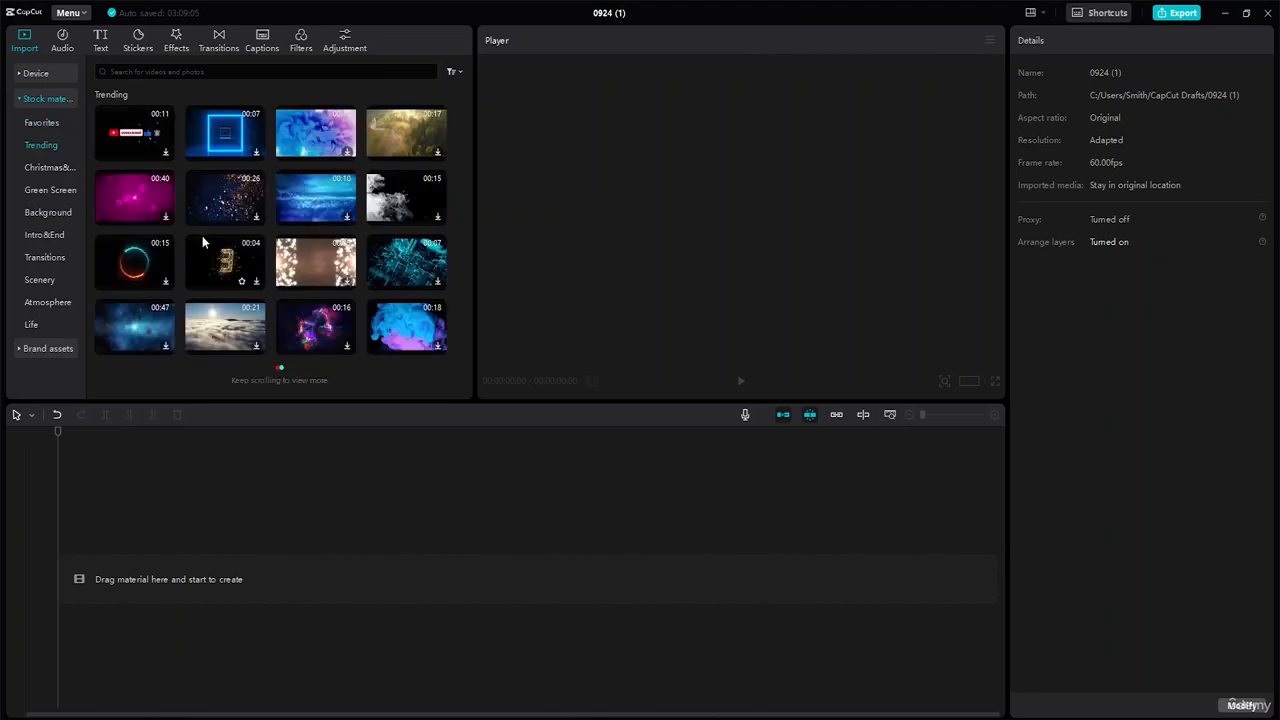
scroll(202, 235, down, 3)
scroll(222, 213, up, 3)
click(149, 140)
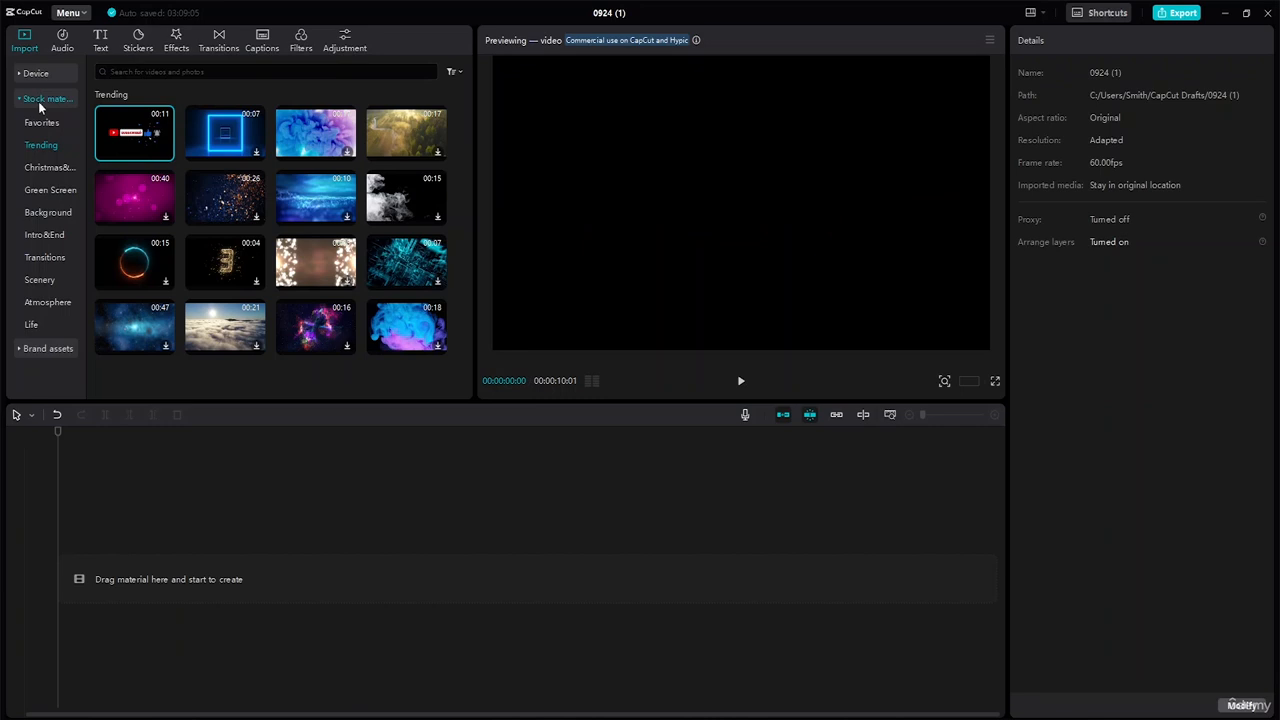
click(28, 76)
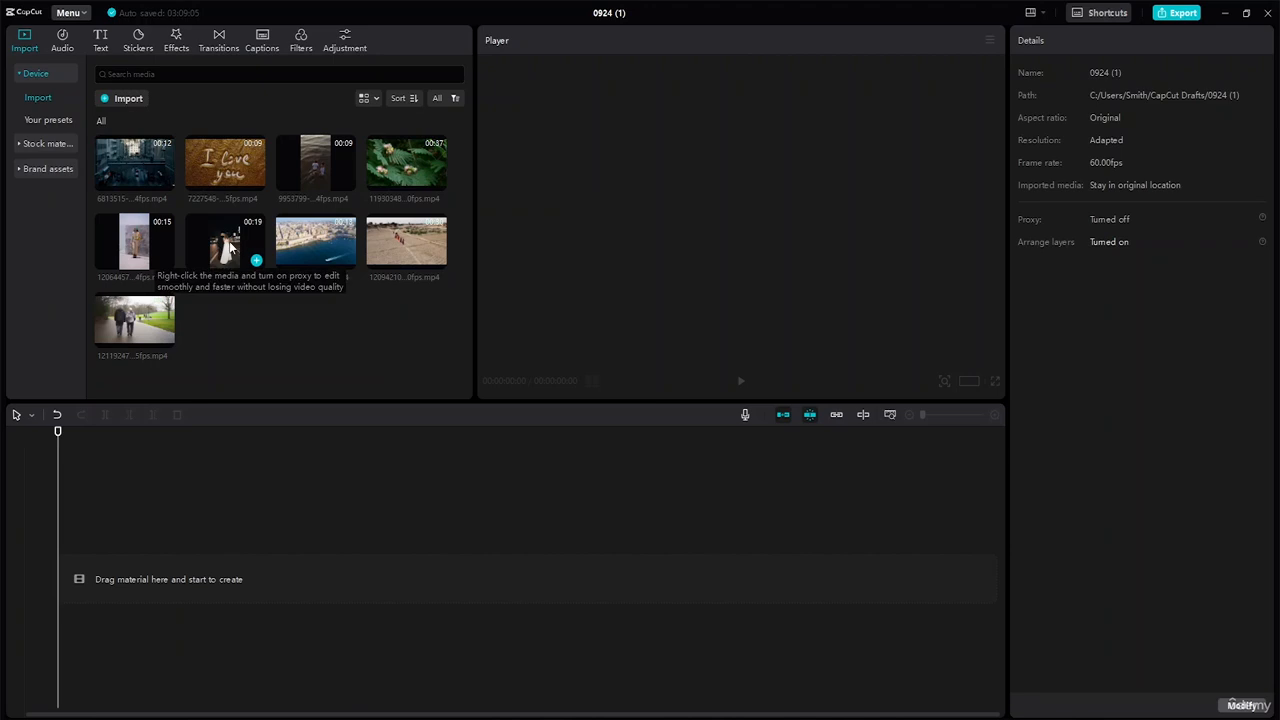
Place the wedding couple clip 12072256_2160_3840_30fps.mp4 on the timeline and play it through, returning to its start
drag(229, 246, 136, 562)
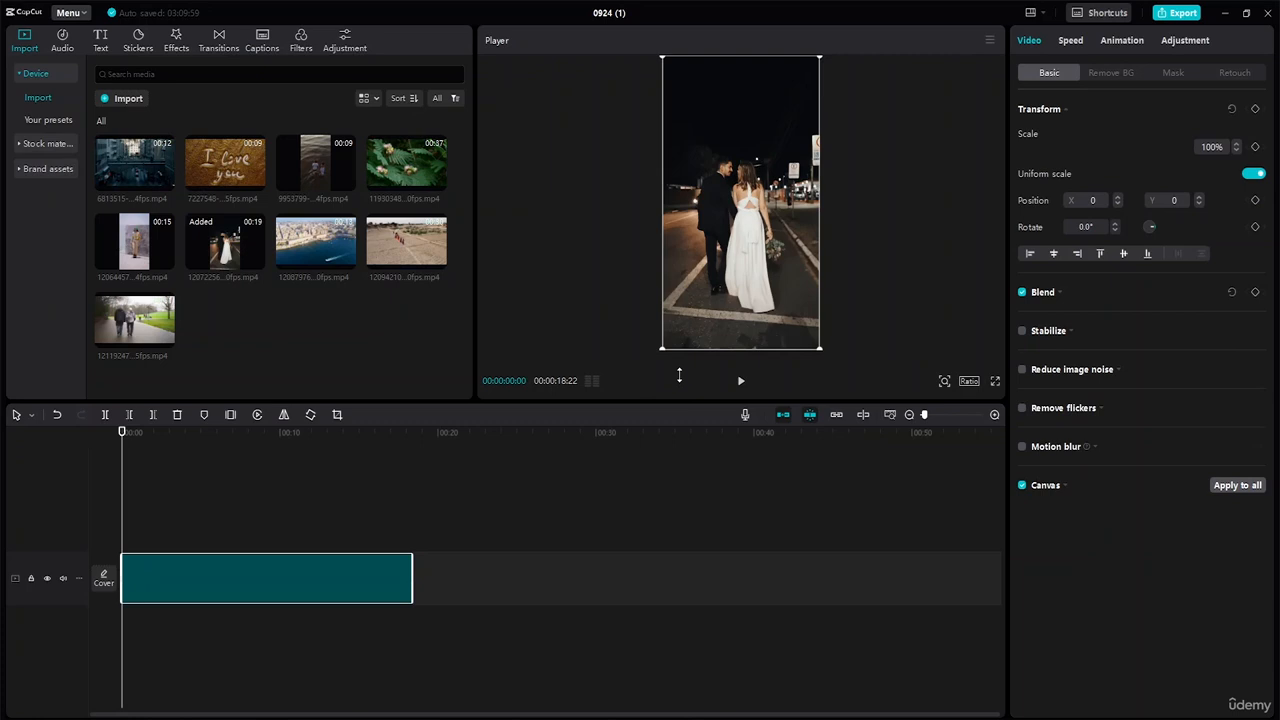
click(740, 380)
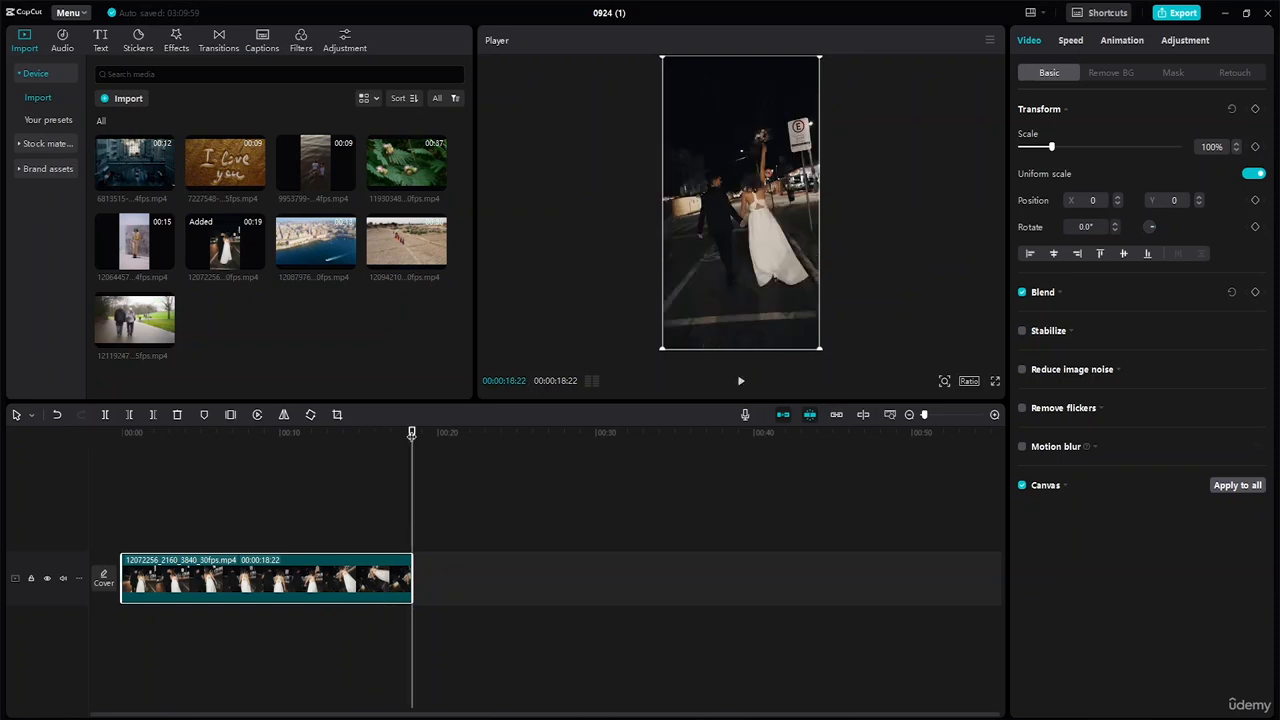
drag(412, 433, 5, 444)
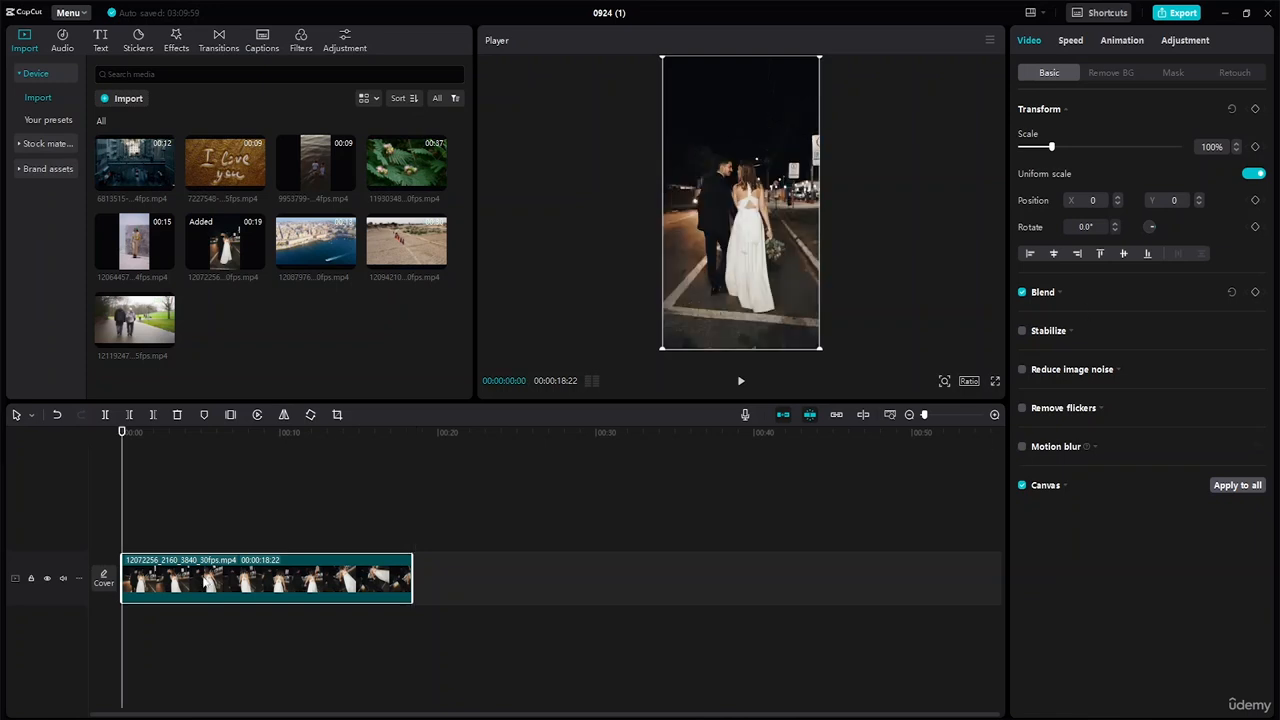
Add scale keyframes to the wedding clip at 00:00:00:25 and 00:00:02:52
click(128, 431)
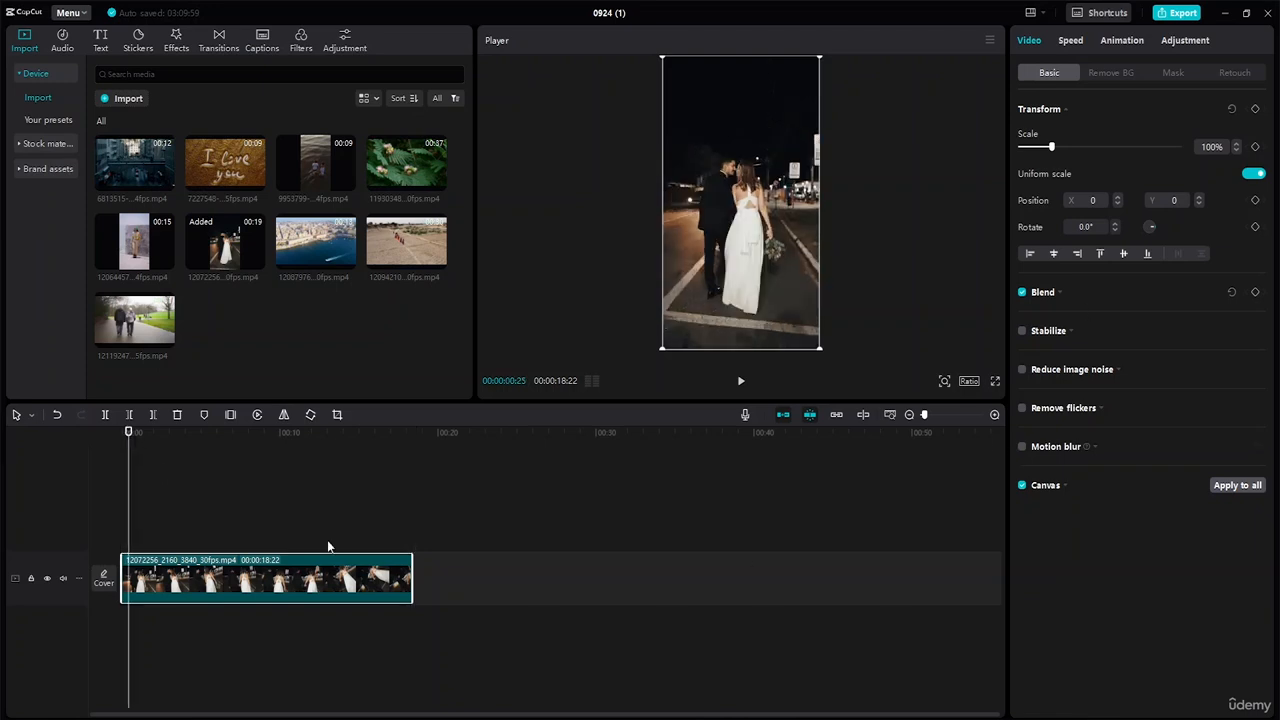
click(891, 415)
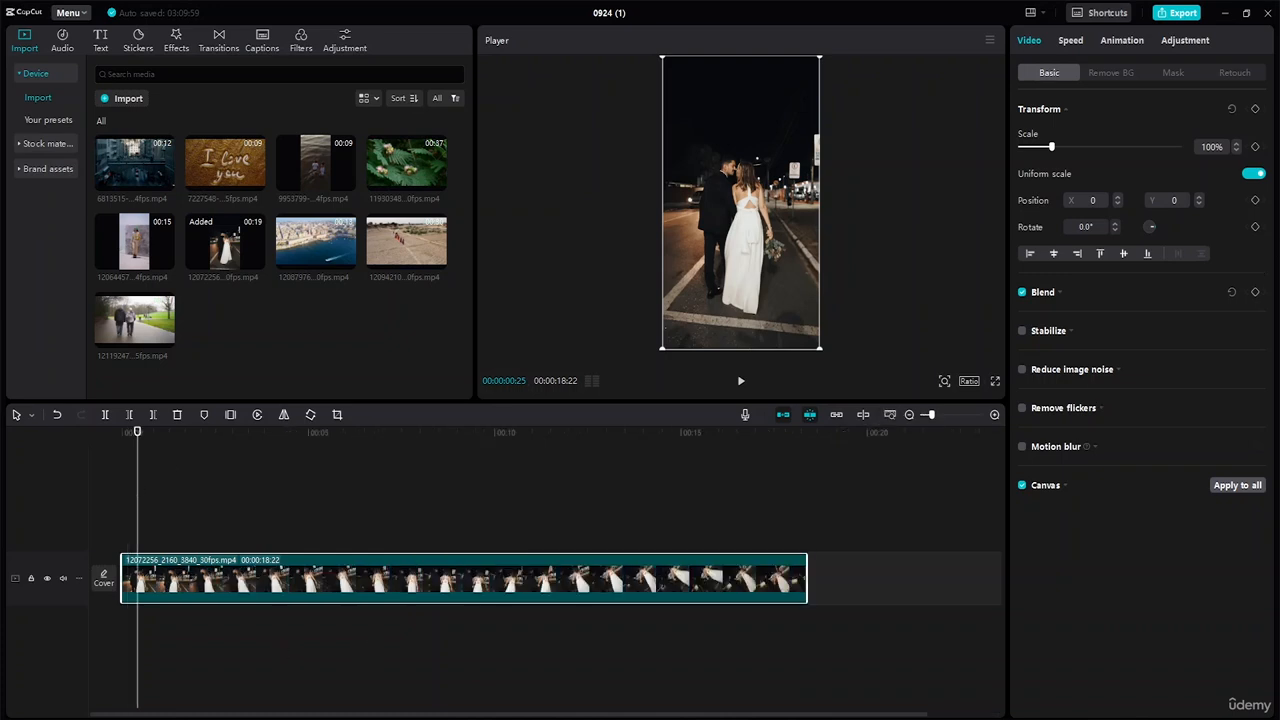
click(1256, 147)
drag(138, 432, 229, 442)
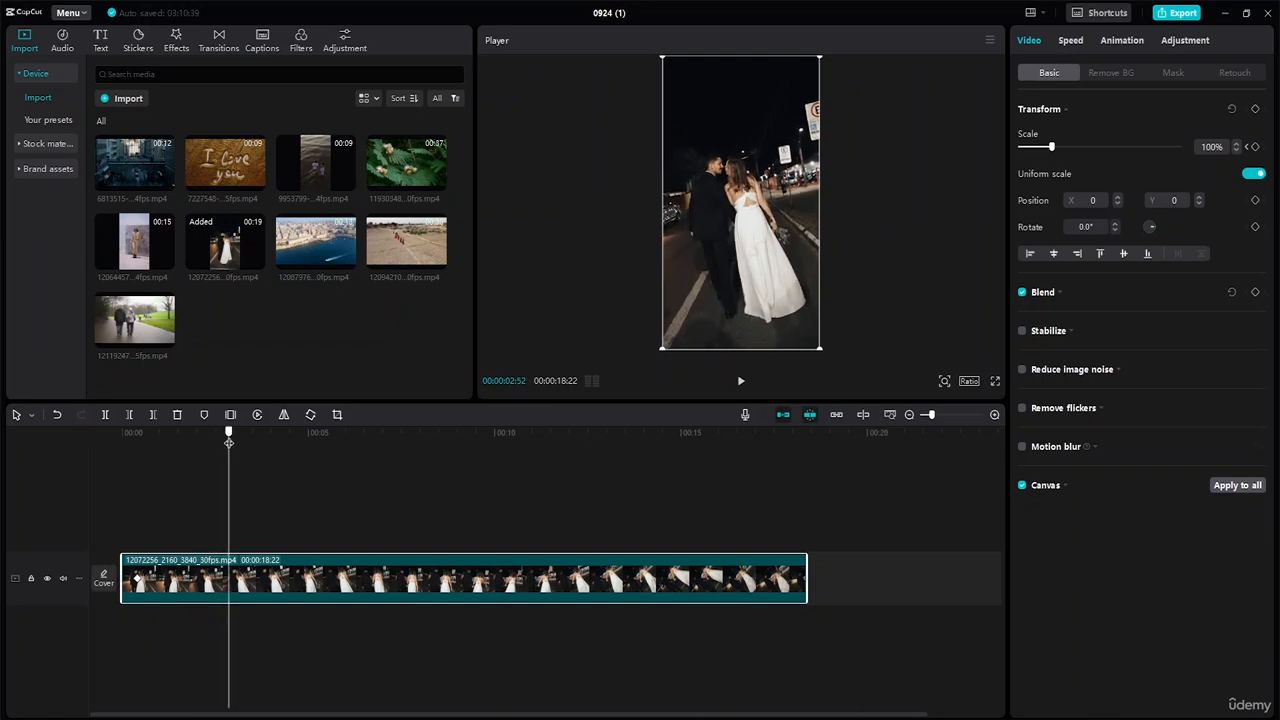
click(1258, 147)
Add position keyframes to the wedding clip at 00:00:00:25 and 00:00:02:52, matching the scale keyframes
drag(228, 432, 137, 432)
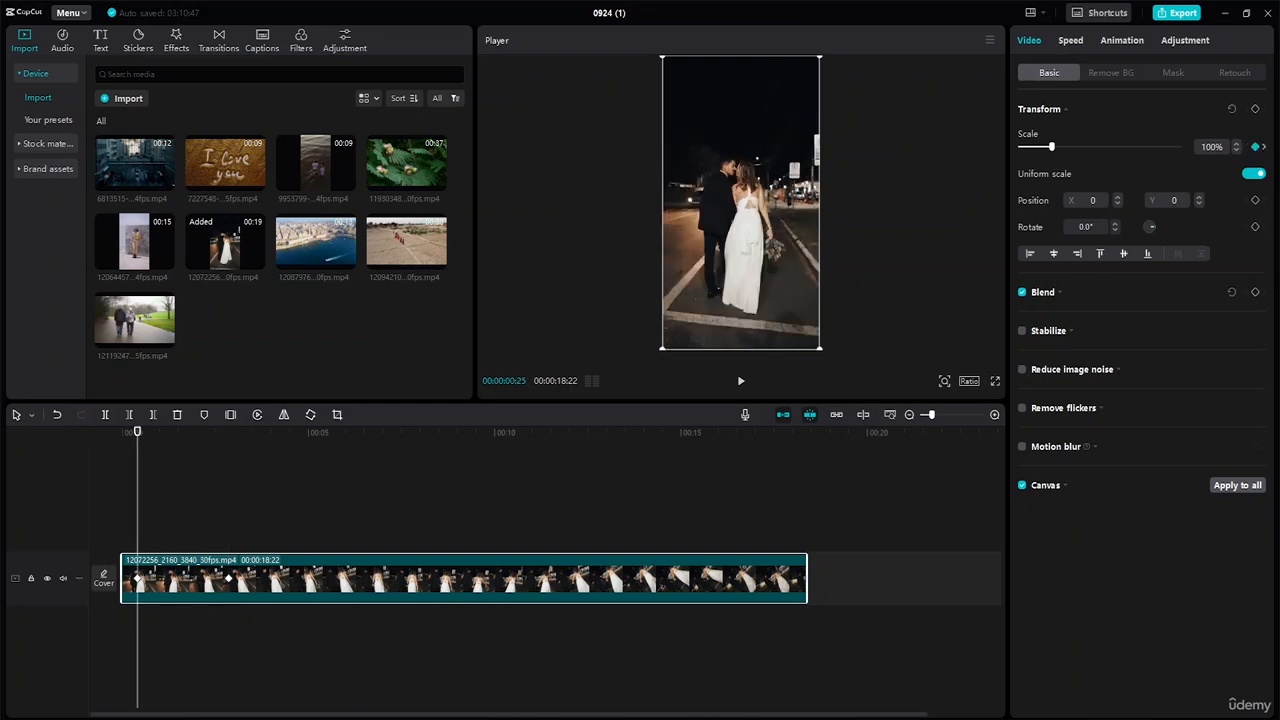
click(1256, 200)
drag(136, 433, 228, 433)
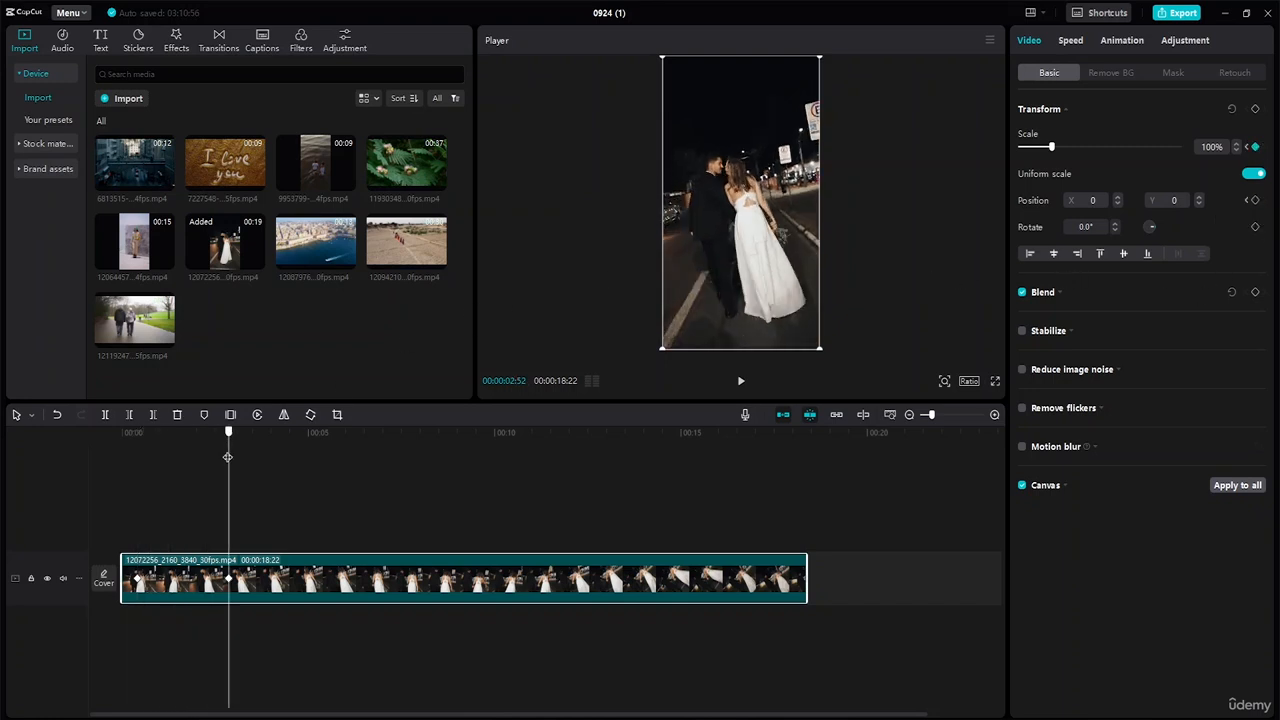
click(1256, 201)
Add both scale and position keyframes near the clip's end, at 00:00:16:27 and 00:00:18:10
drag(228, 433, 735, 469)
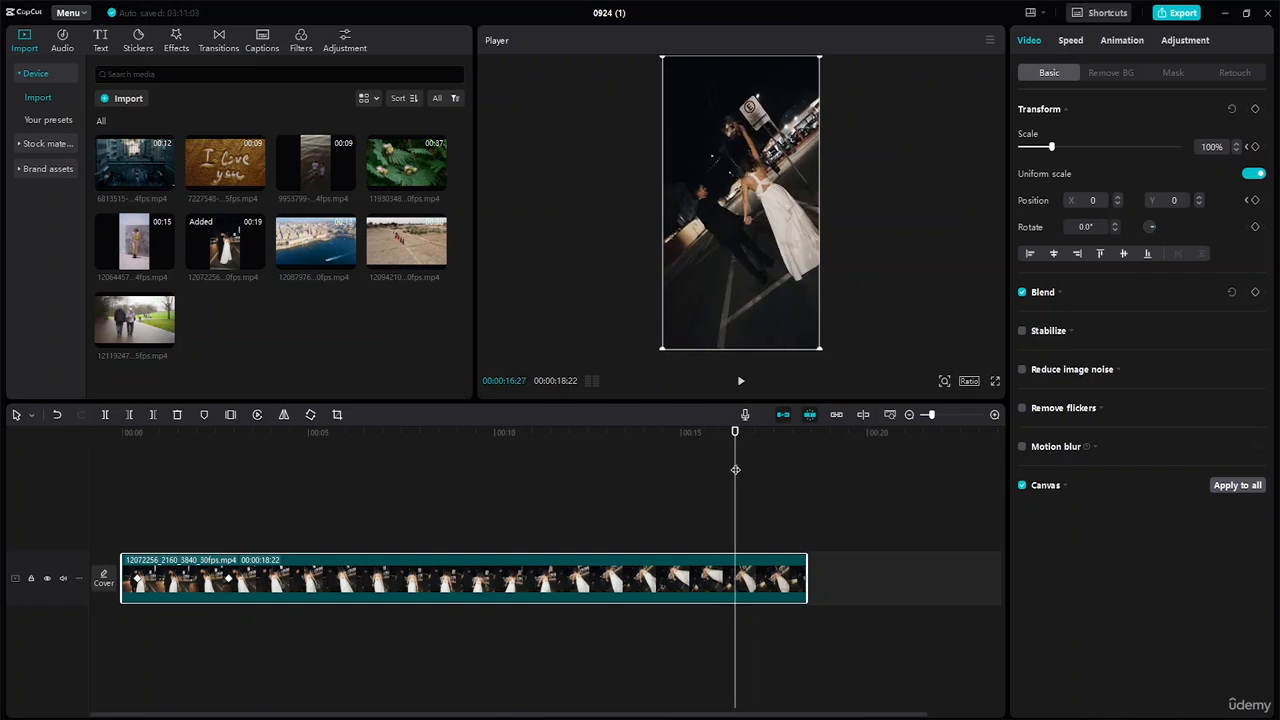
click(1255, 147)
click(1256, 200)
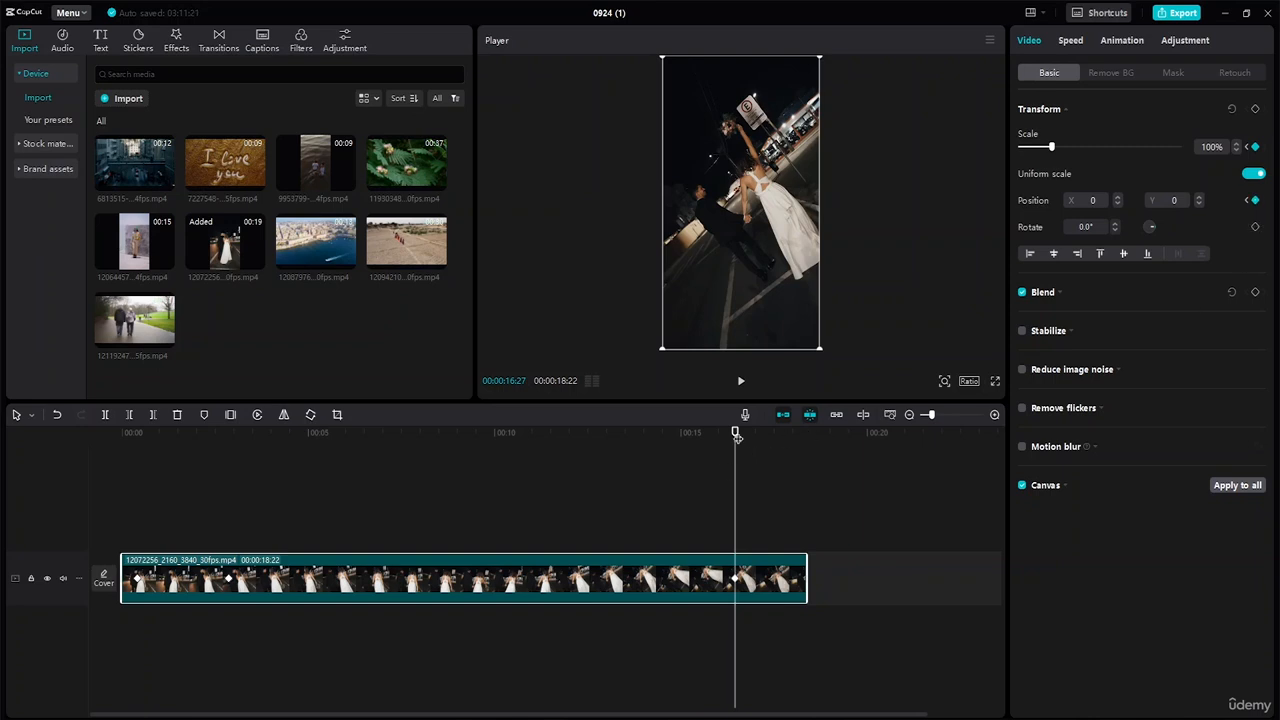
drag(737, 437, 799, 437)
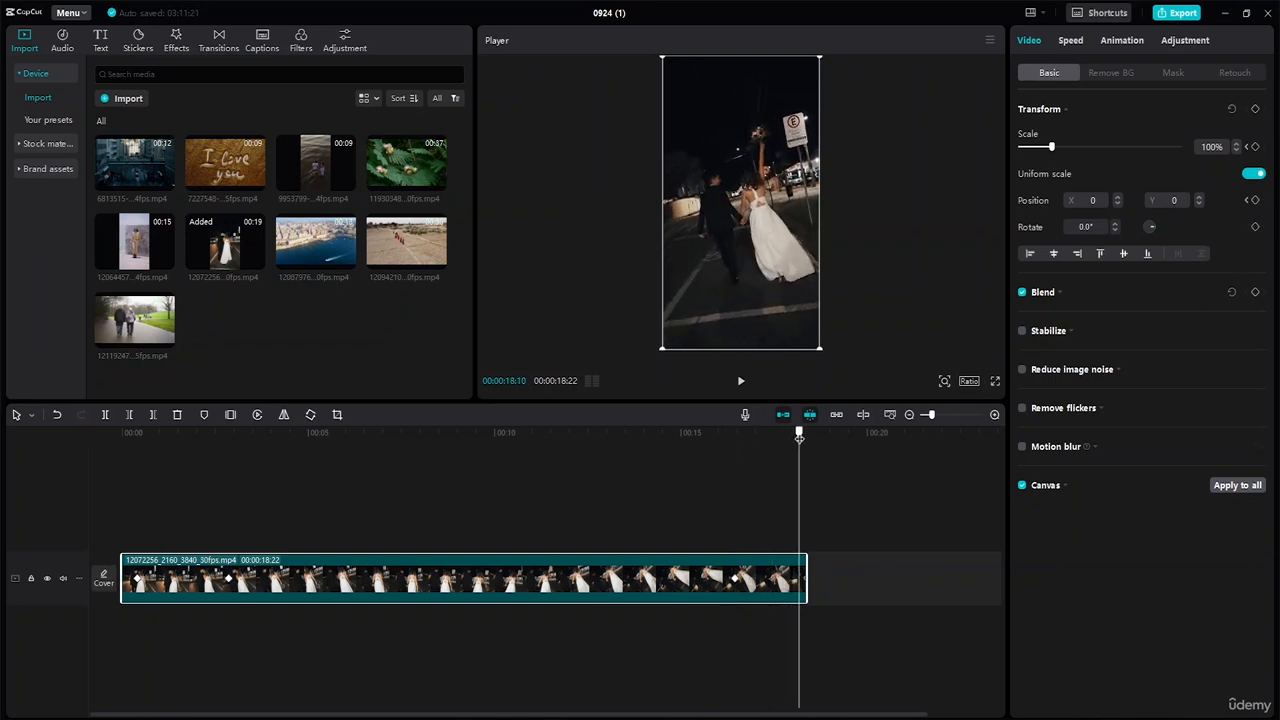
click(1256, 147)
click(1256, 200)
At the 00:00:02:52 keyframe, enlarge the clip to 230% and reframe the couple at about X 590, Y -448
drag(799, 433, 5, 470)
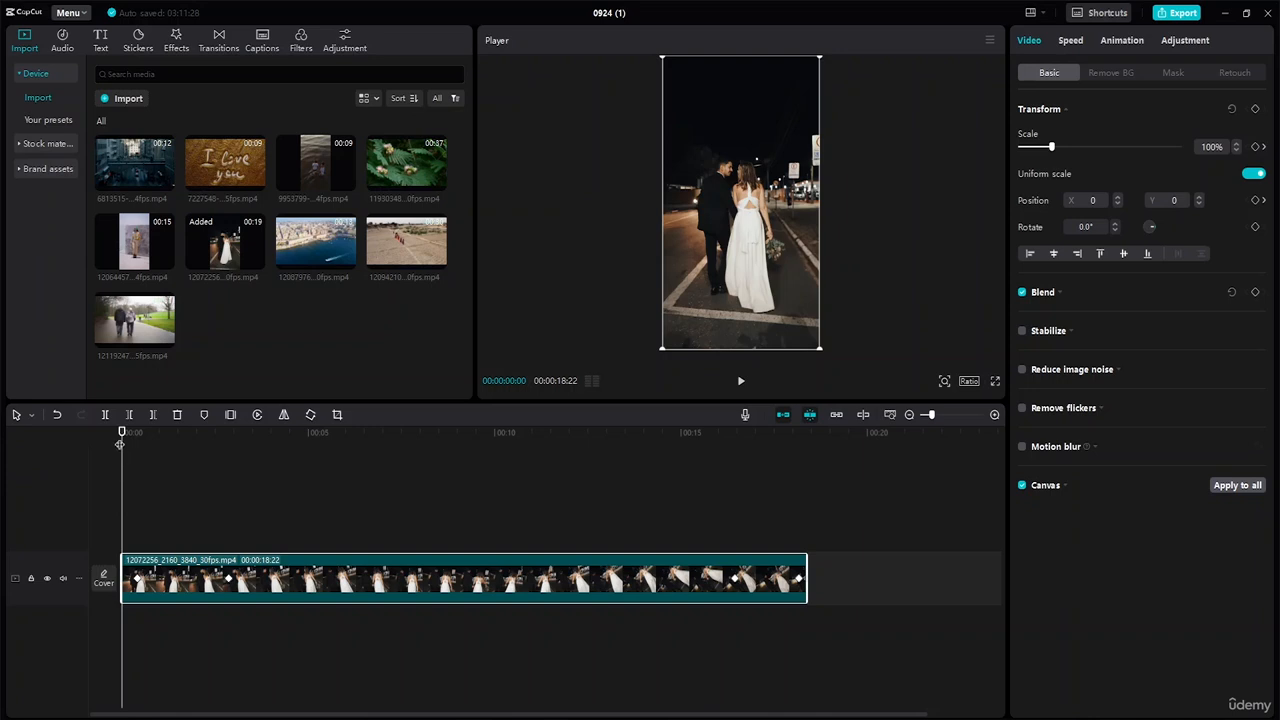
drag(122, 433, 228, 446)
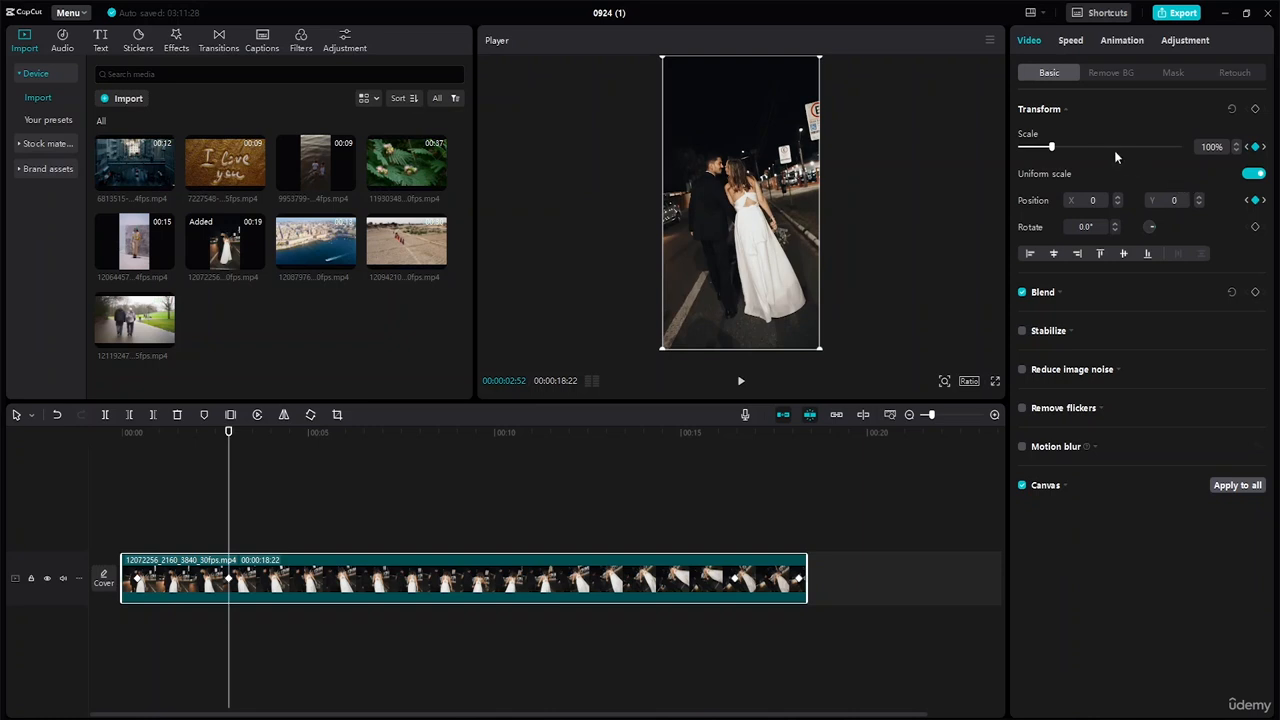
drag(1051, 150, 1070, 153)
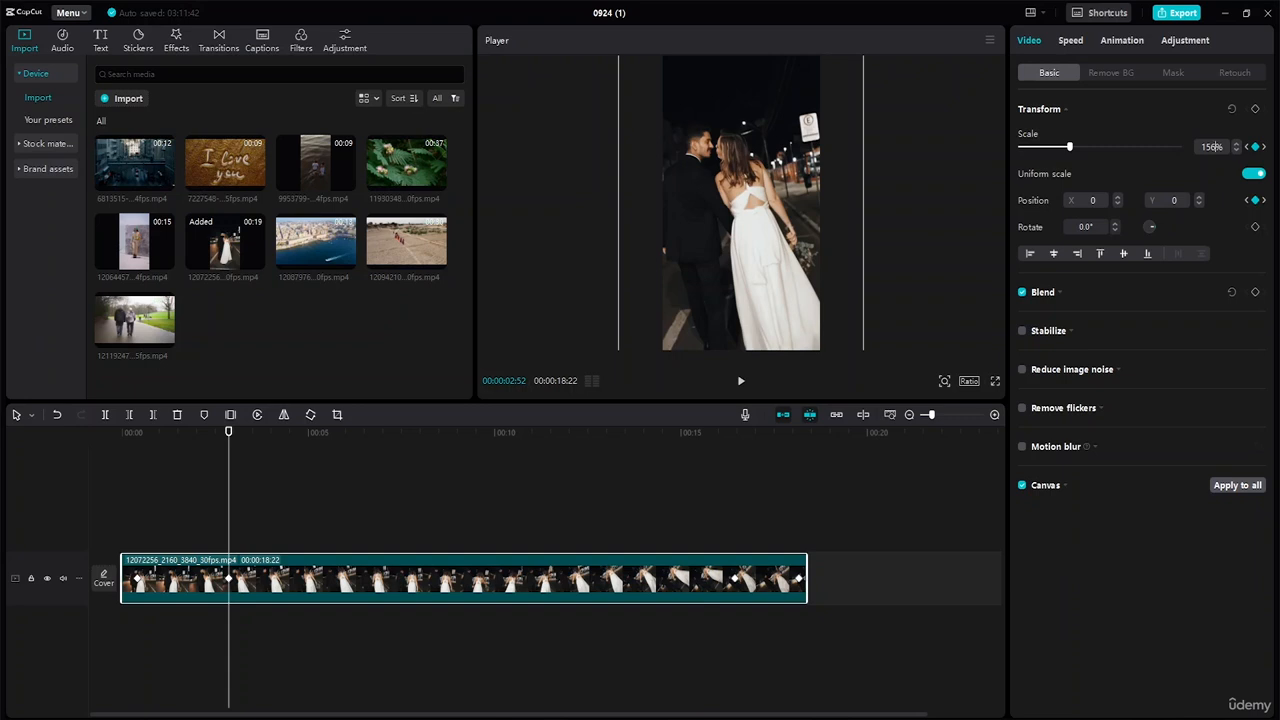
key(BackSpace)
text(0)
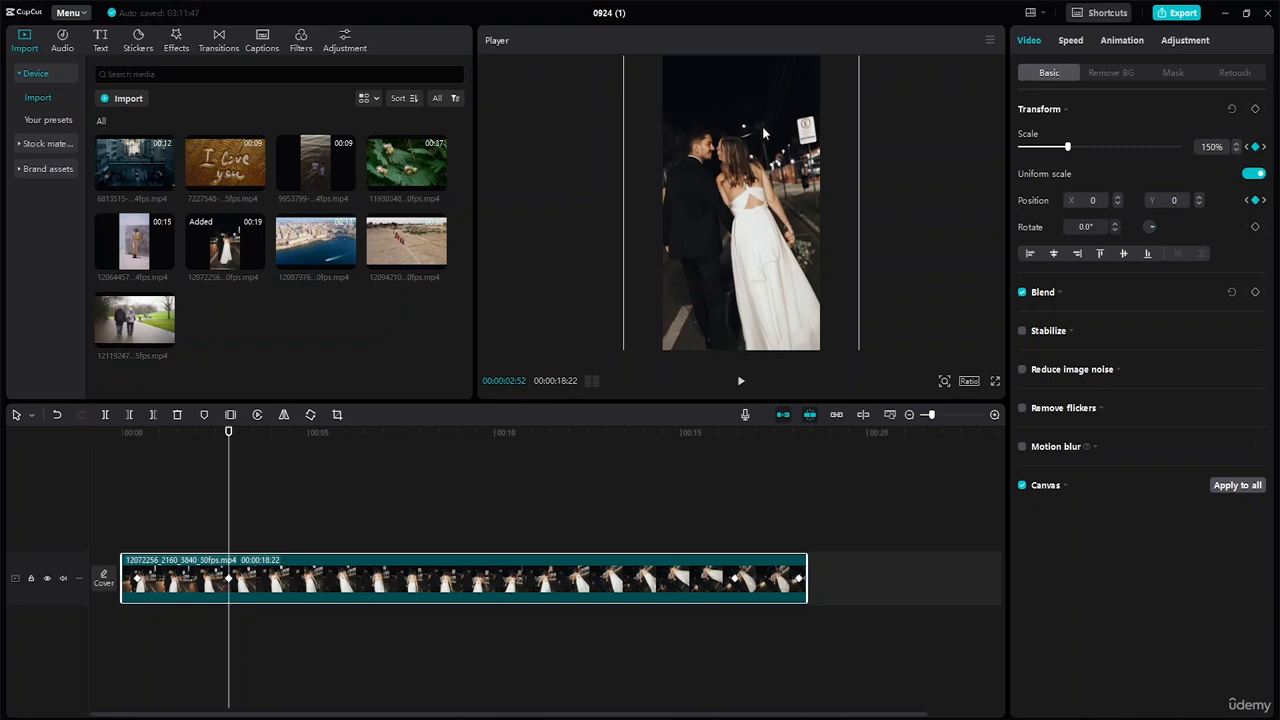
drag(712, 166, 724, 164)
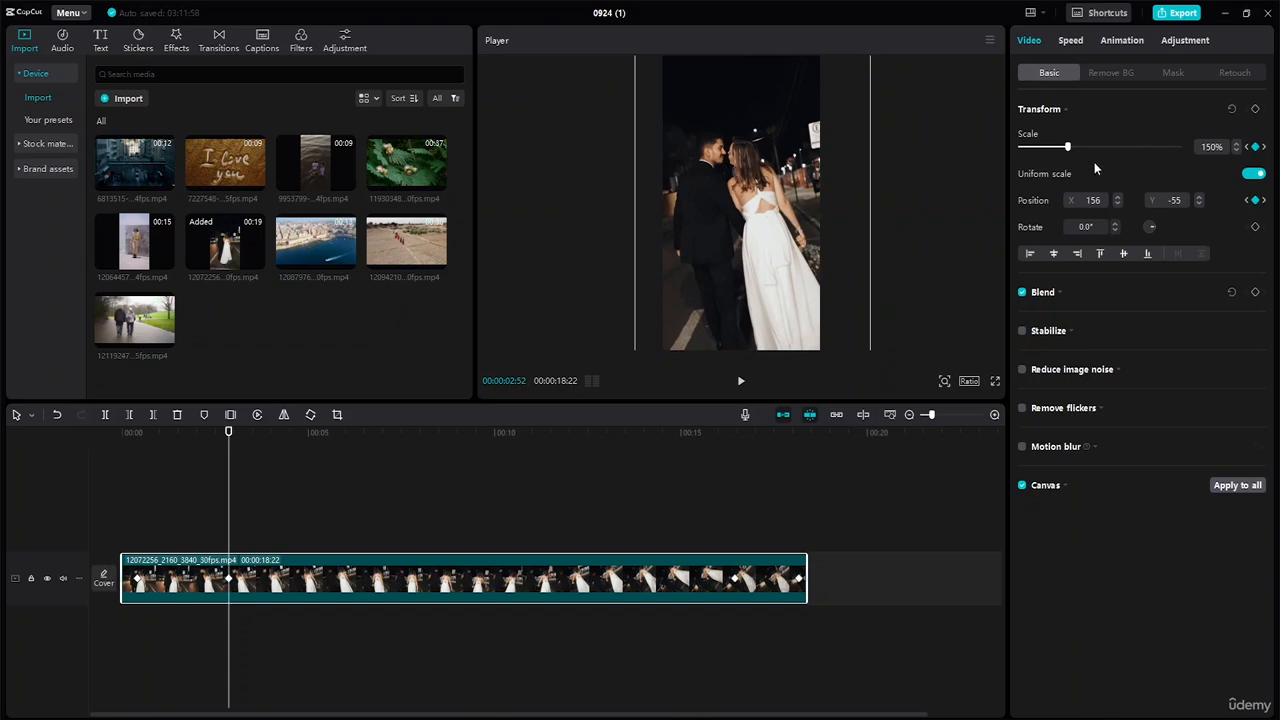
drag(1067, 148, 1074, 150)
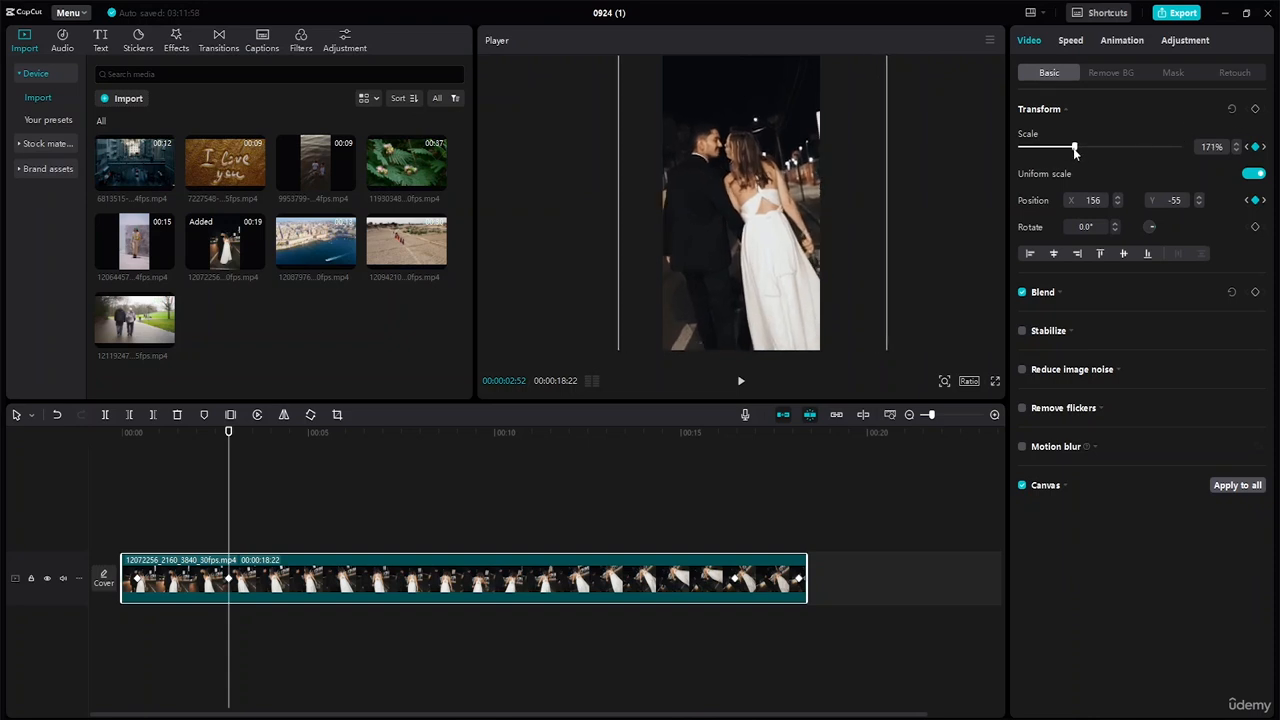
drag(755, 192, 767, 191)
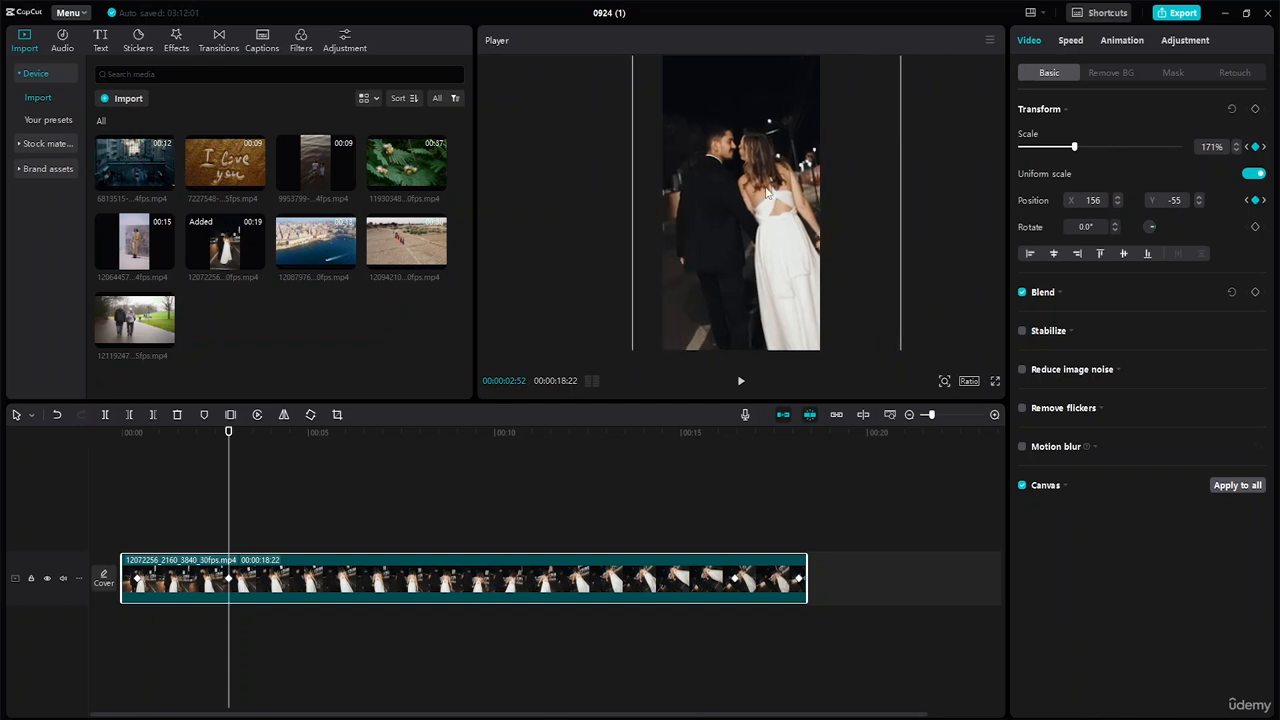
drag(1074, 147, 1092, 151)
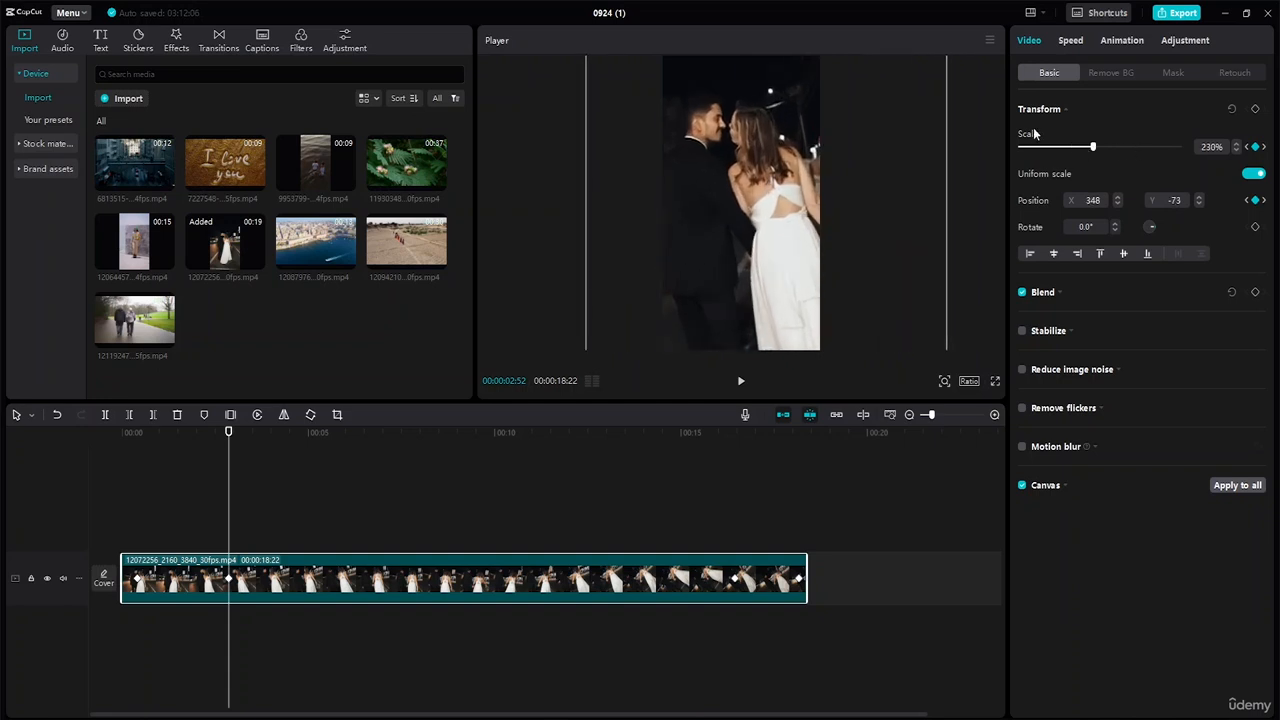
drag(728, 189, 746, 218)
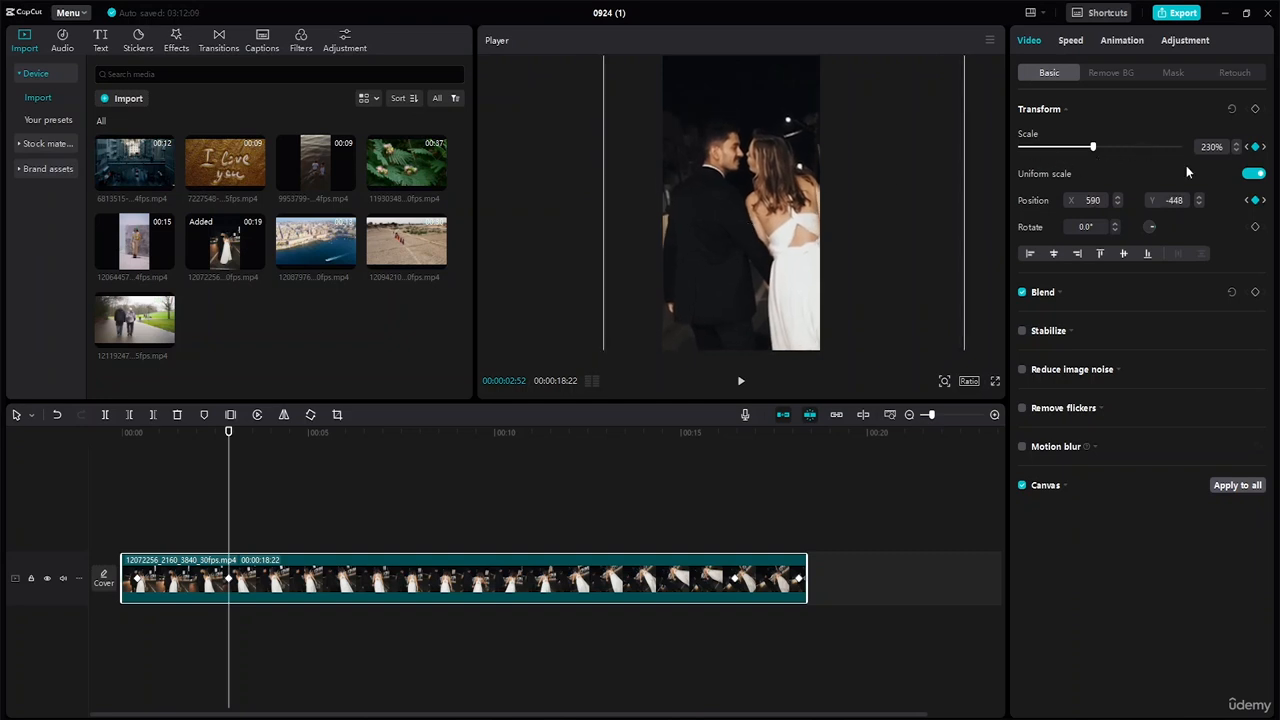
Fine-tune the clip's scale at the 00:00:02:52 keyframe to 243%
double_click(1238, 146)
double_click(1238, 146)
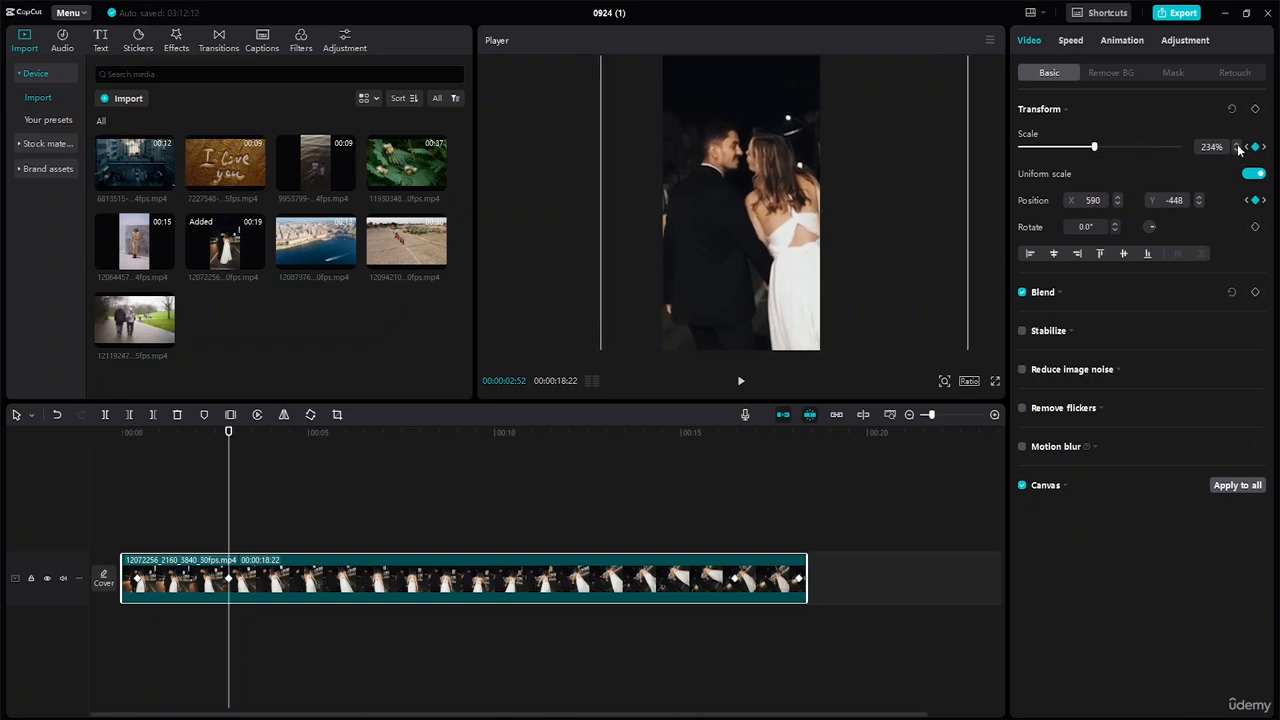
double_click(1238, 146)
double_click(1238, 146)
double_click(1238, 146)
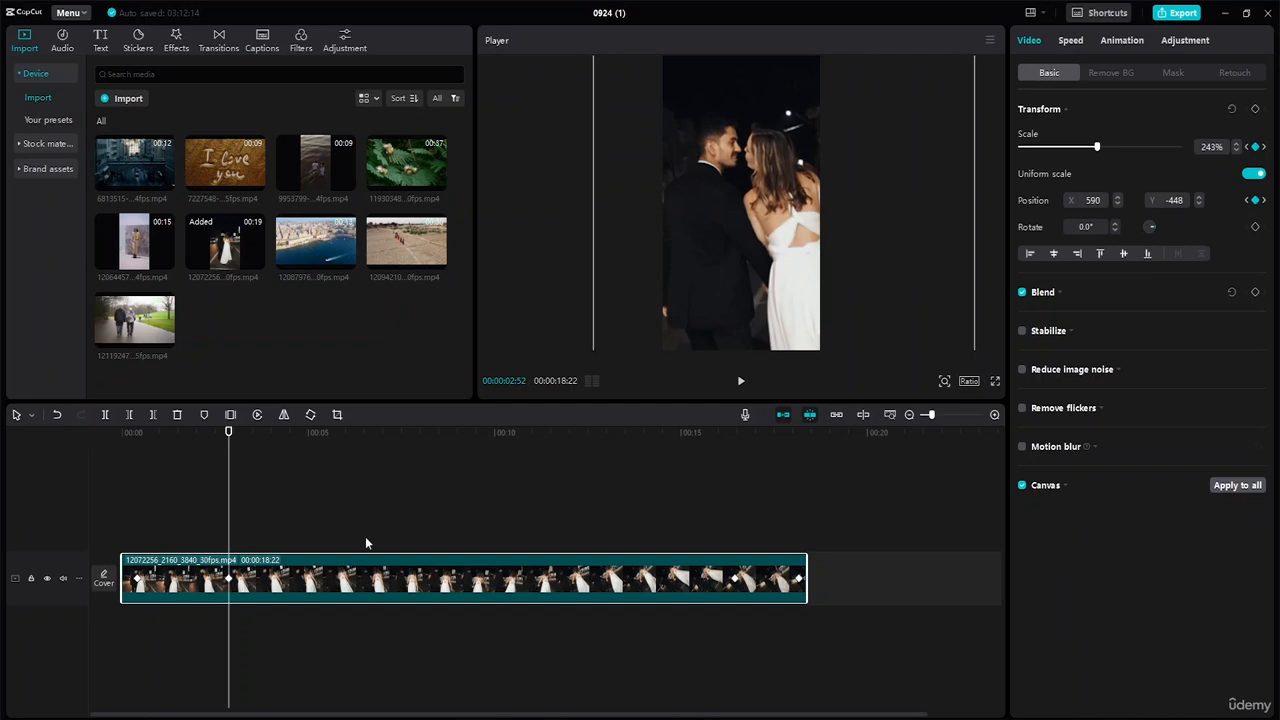
Play the clip from the beginning to about 00:00:06:56 to check the keyframed zoom
drag(229, 432, 2, 436)
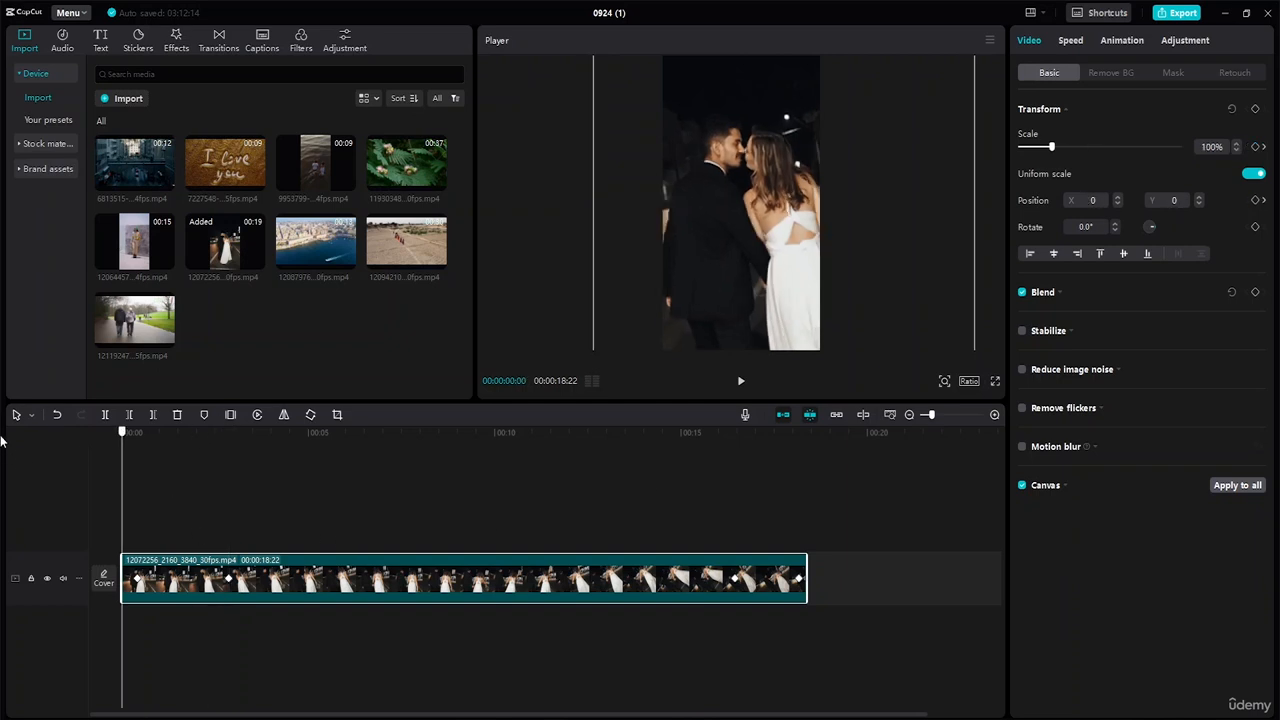
key(space)
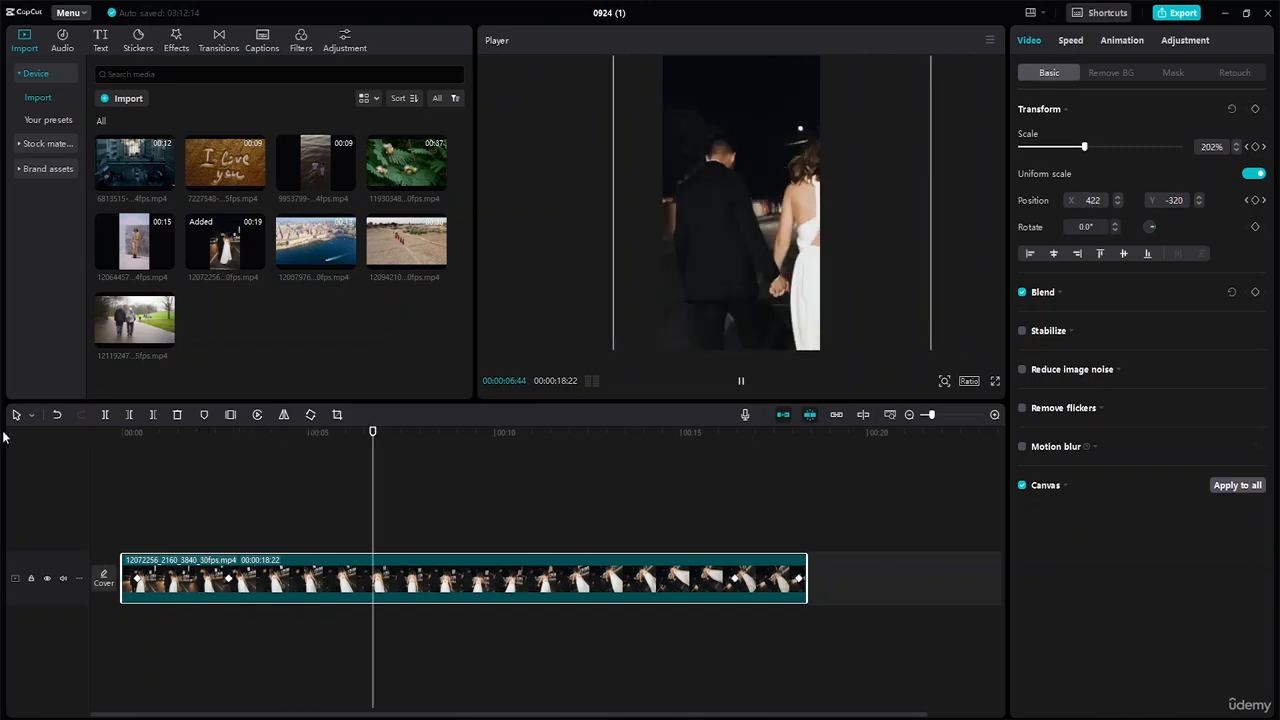
key(space)
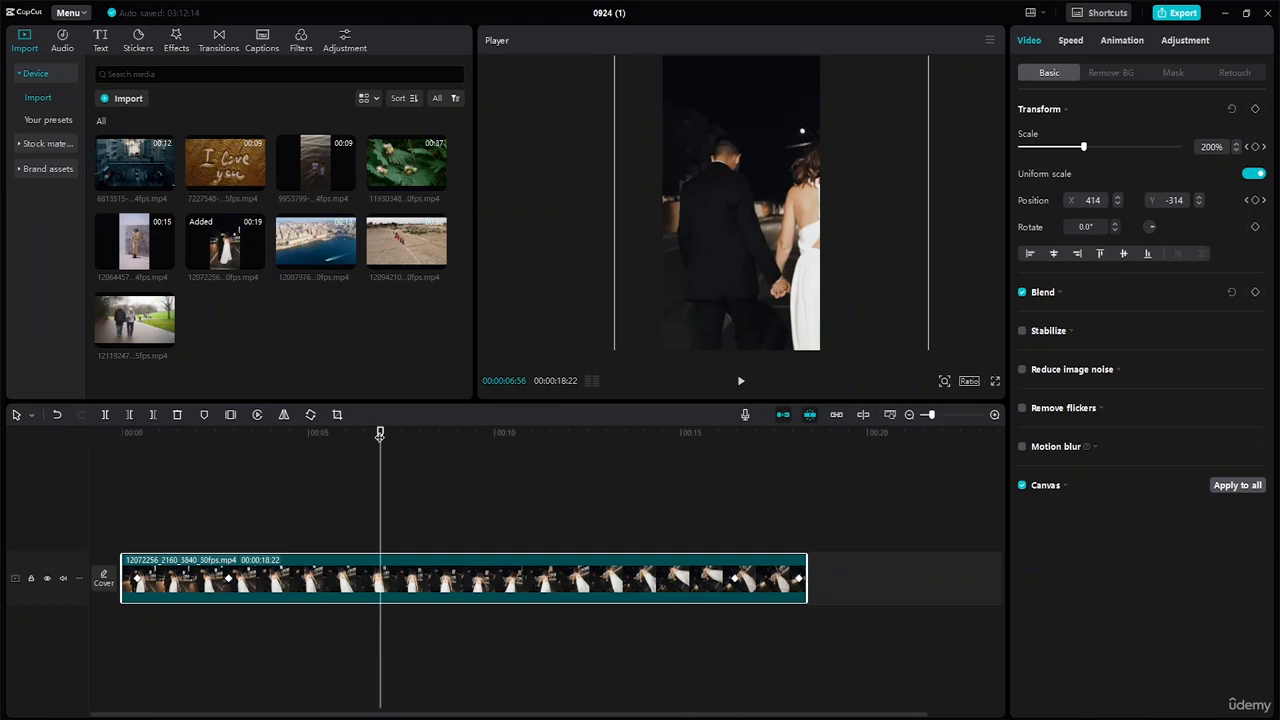
At 00:00:04:14, keyframe the clip back to 100% scale with its position at X 0, Y 0
drag(380, 432, 279, 432)
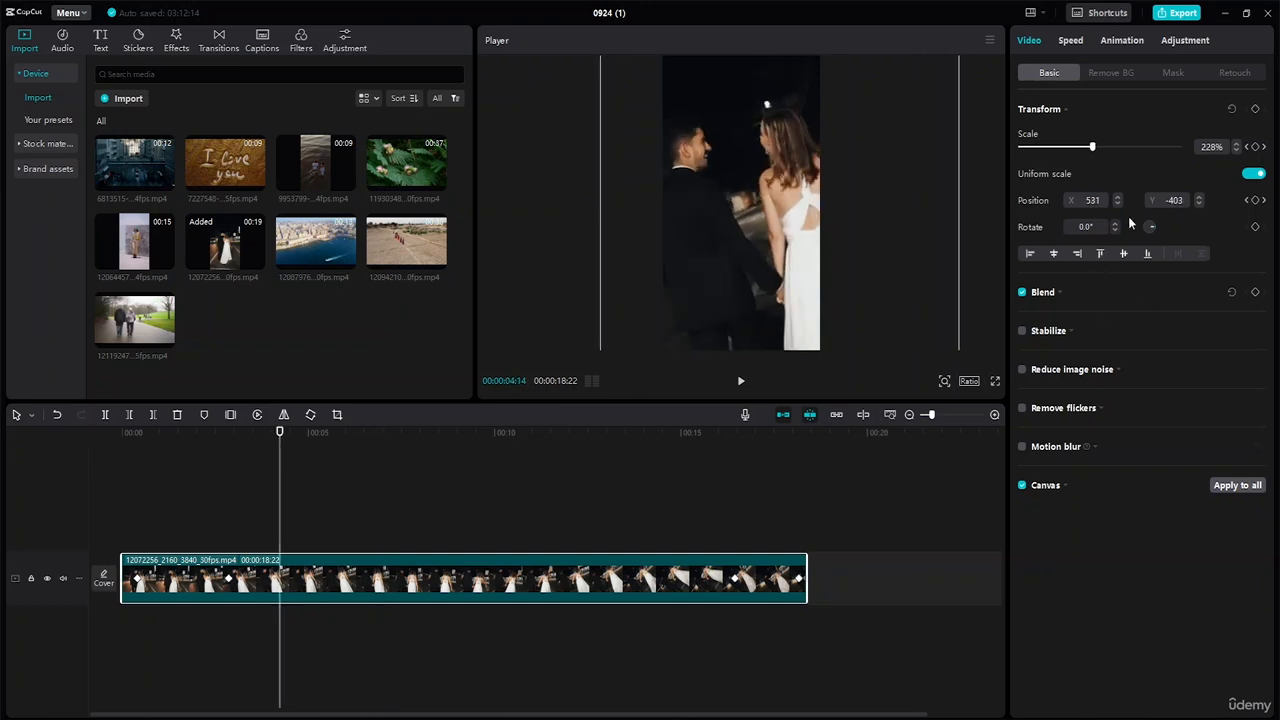
click(1255, 146)
click(1213, 147)
text(100)
key(Return)
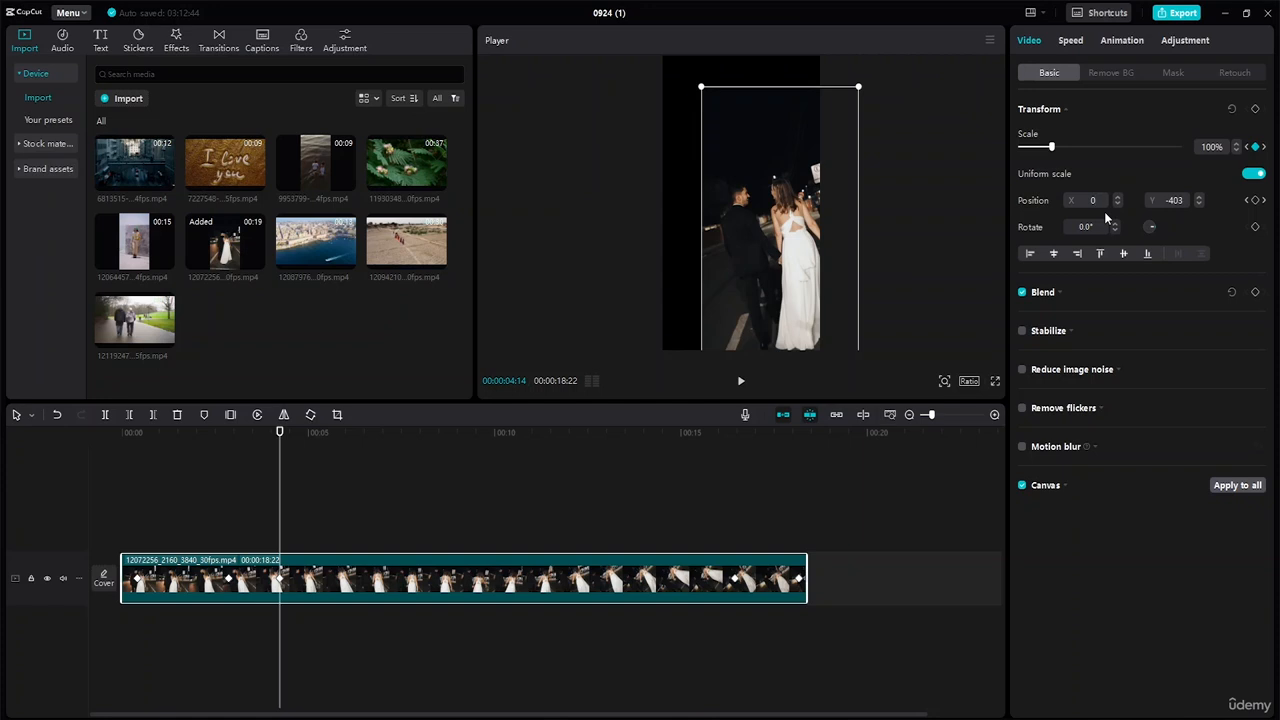
key(Return)
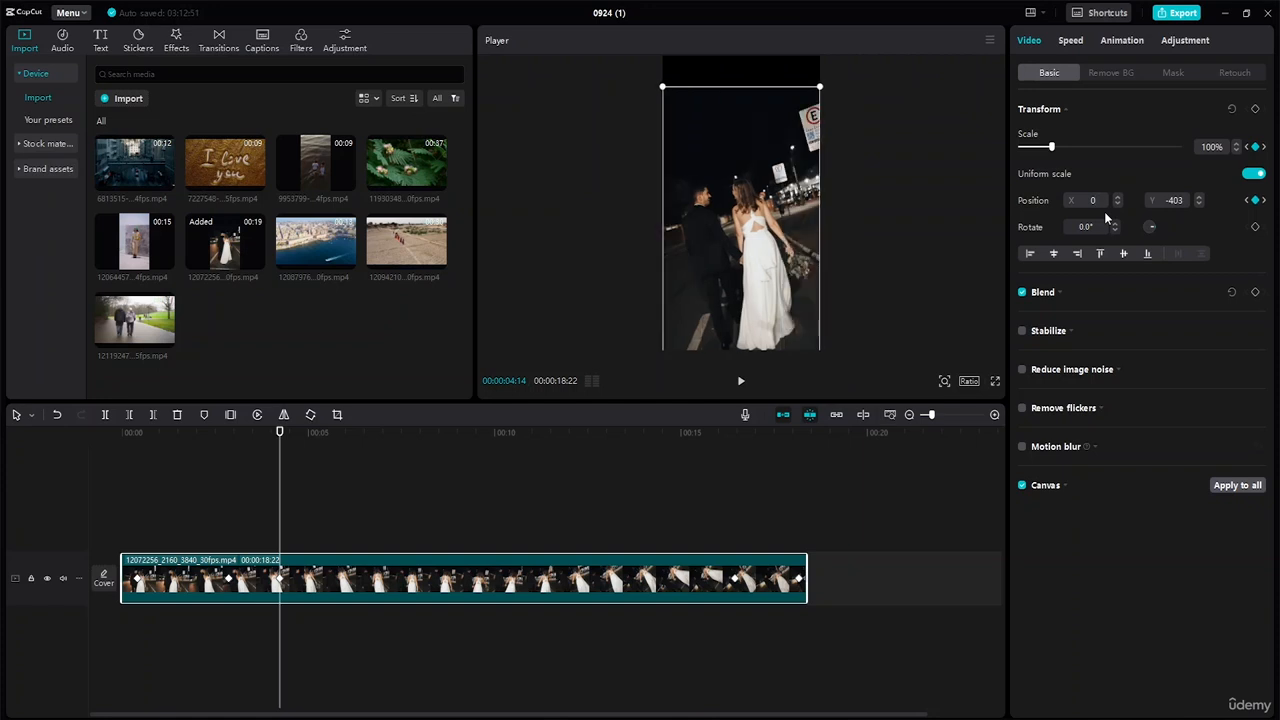
click(1167, 199)
text(0)
key(Return)
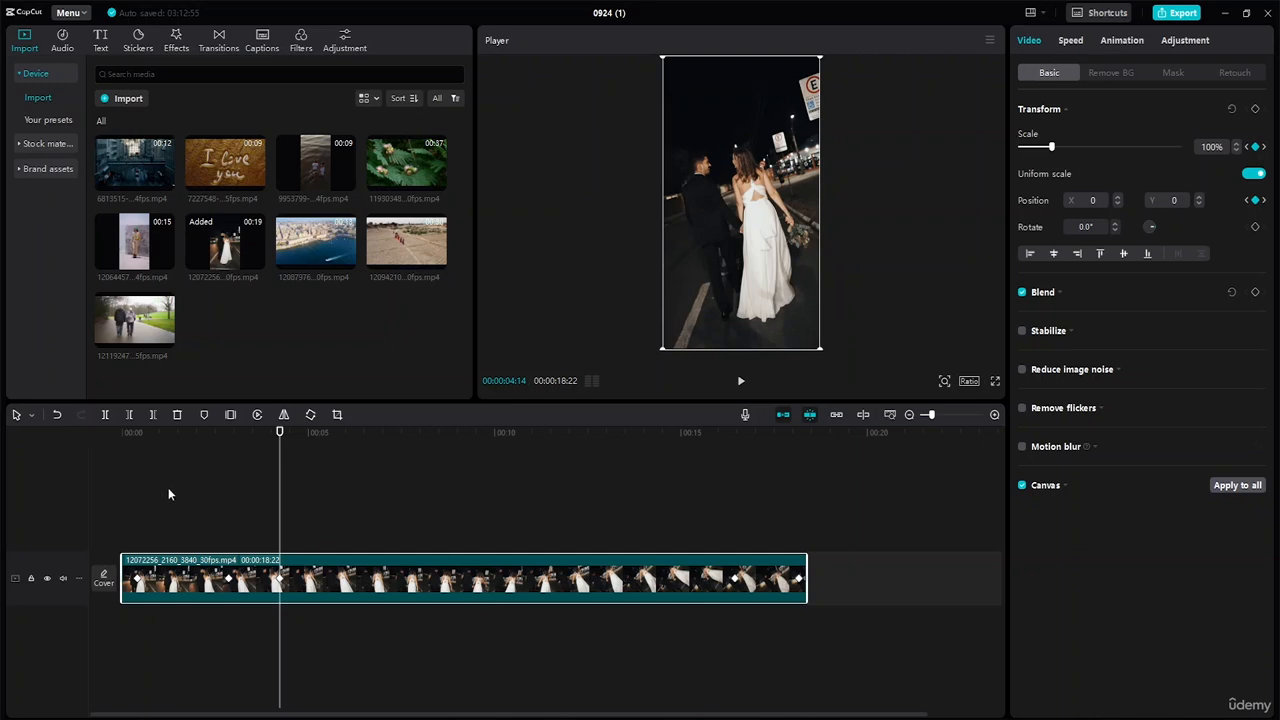
Play the clip from the beginning to about 00:00:05:30 to check the zoom in and back out
drag(281, 437, 28, 435)
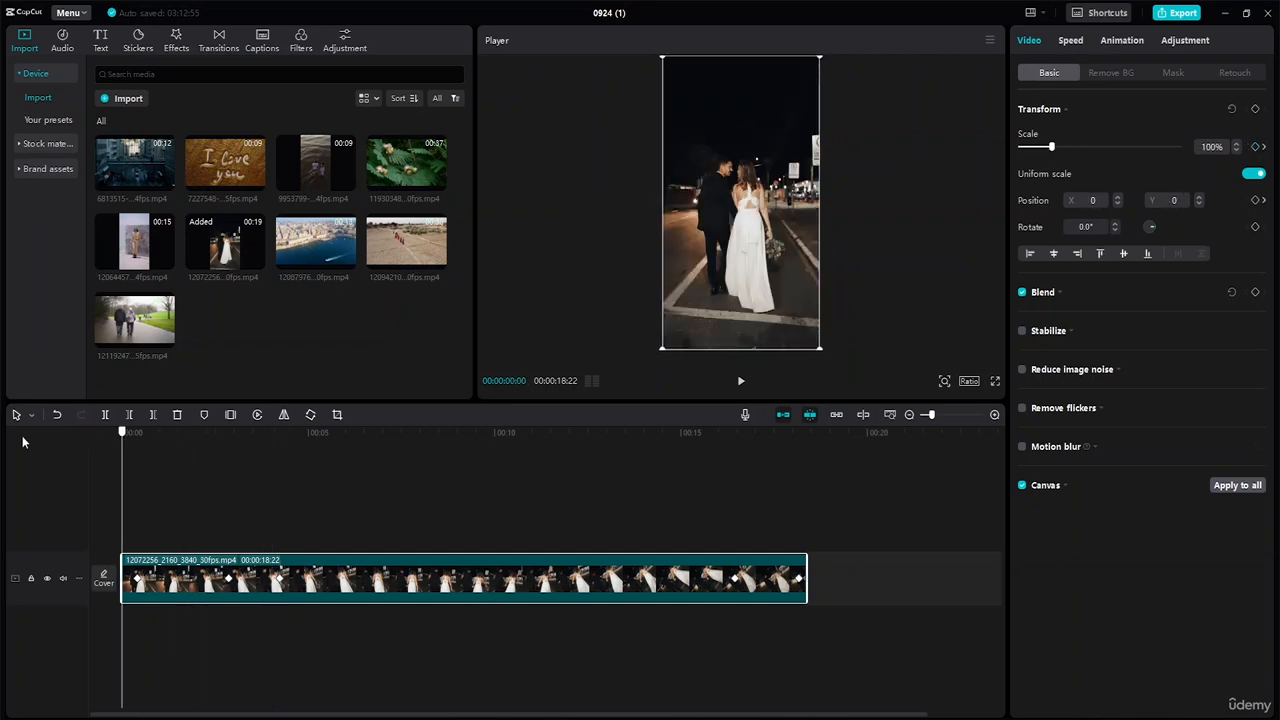
key(space)
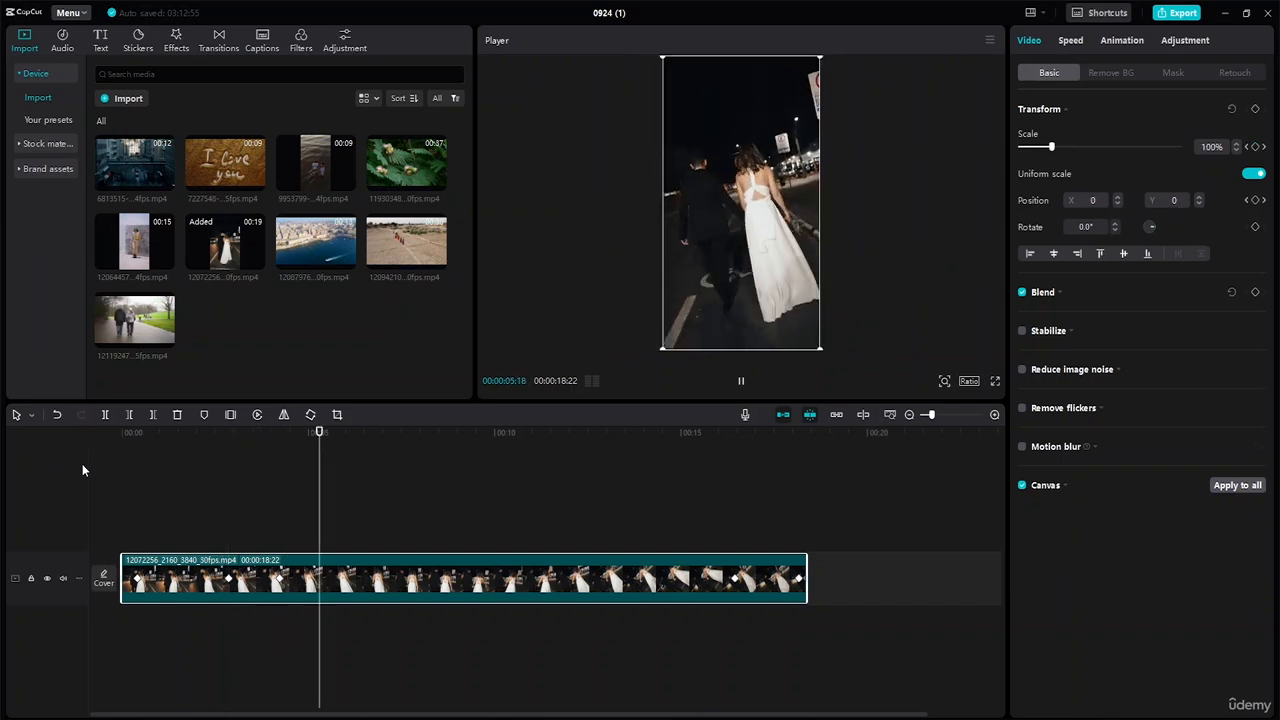
key(space)
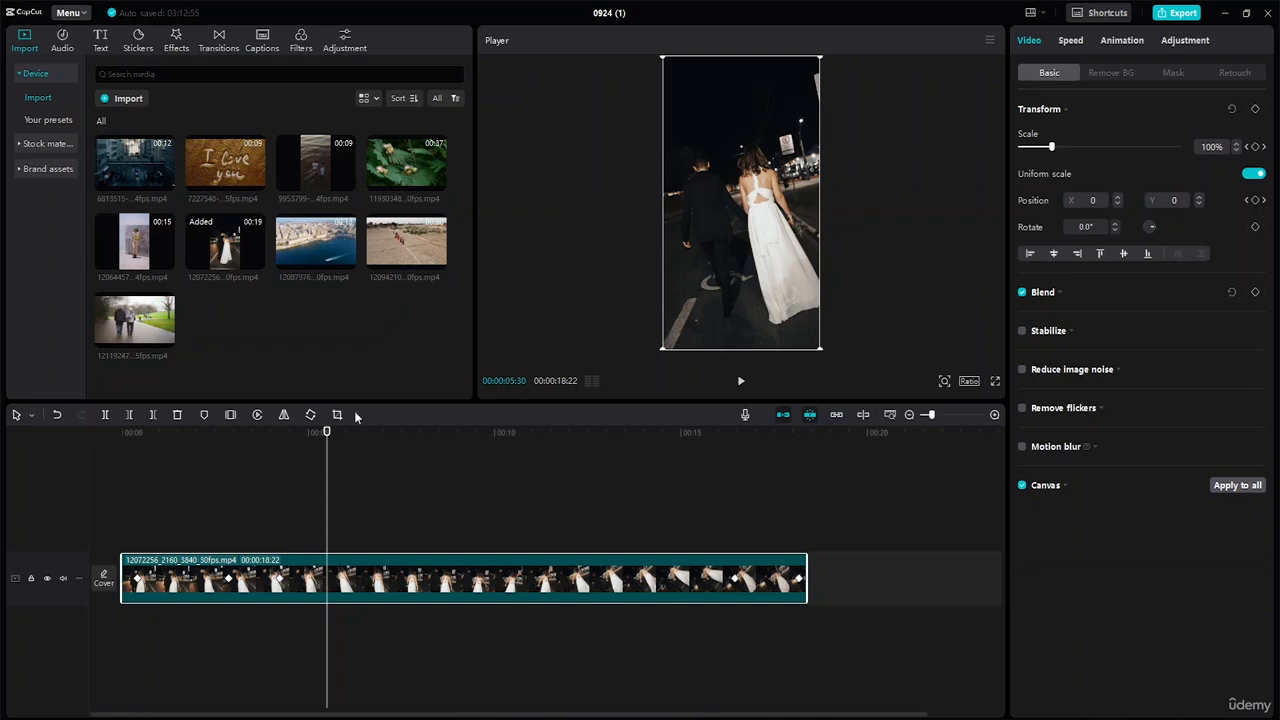
Split the couple clip at 00:00:08:27 and again so that the middle segment lasts about 00:00:06:10
drag(326, 434, 436, 449)
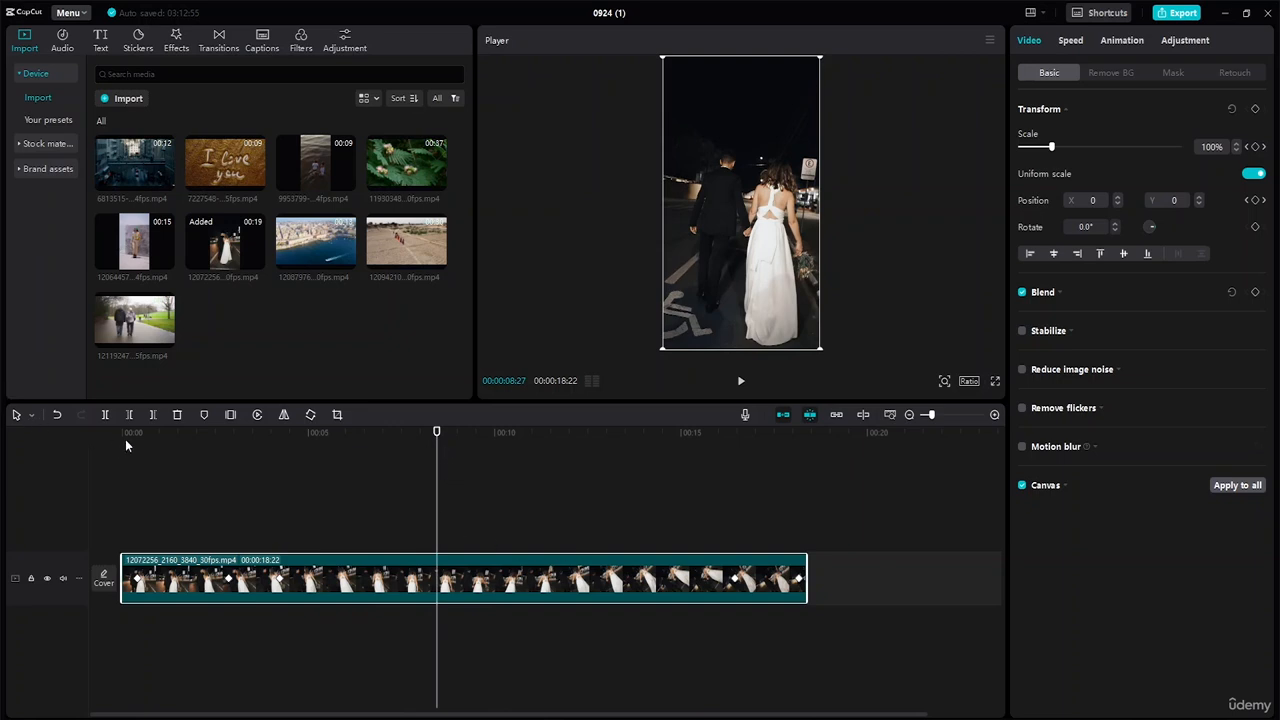
key(b)
click(438, 566)
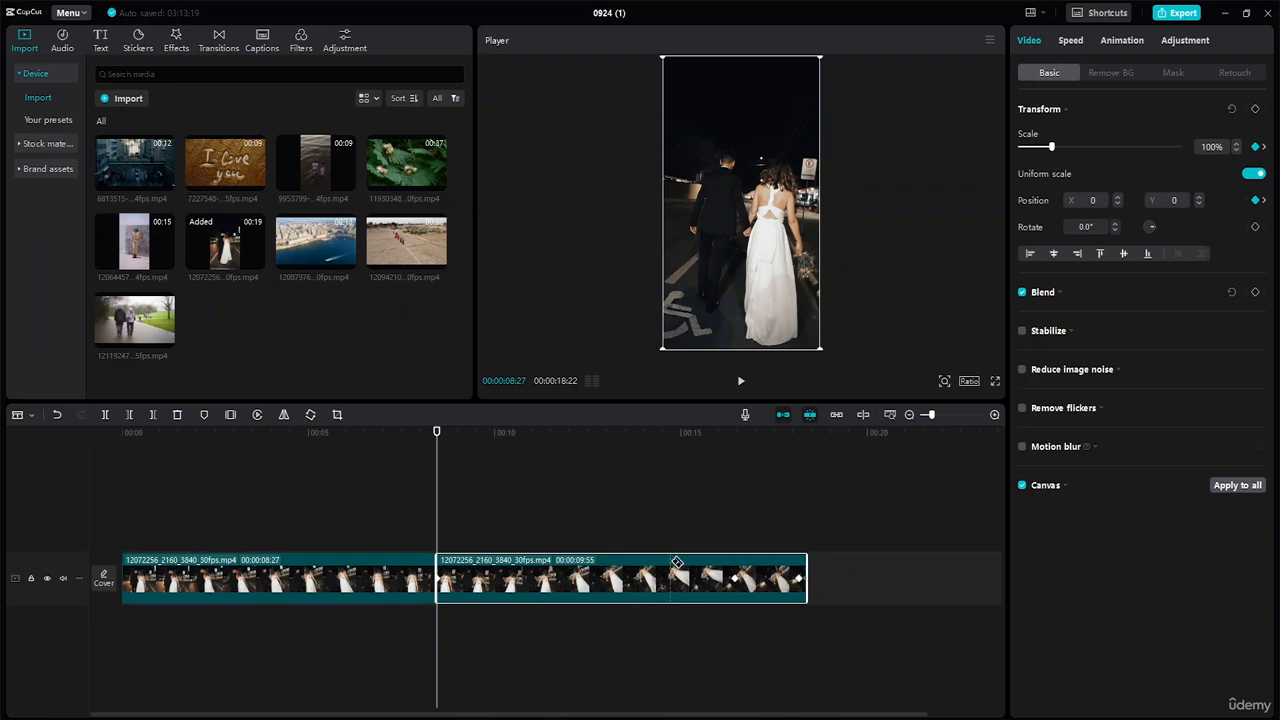
click(667, 566)
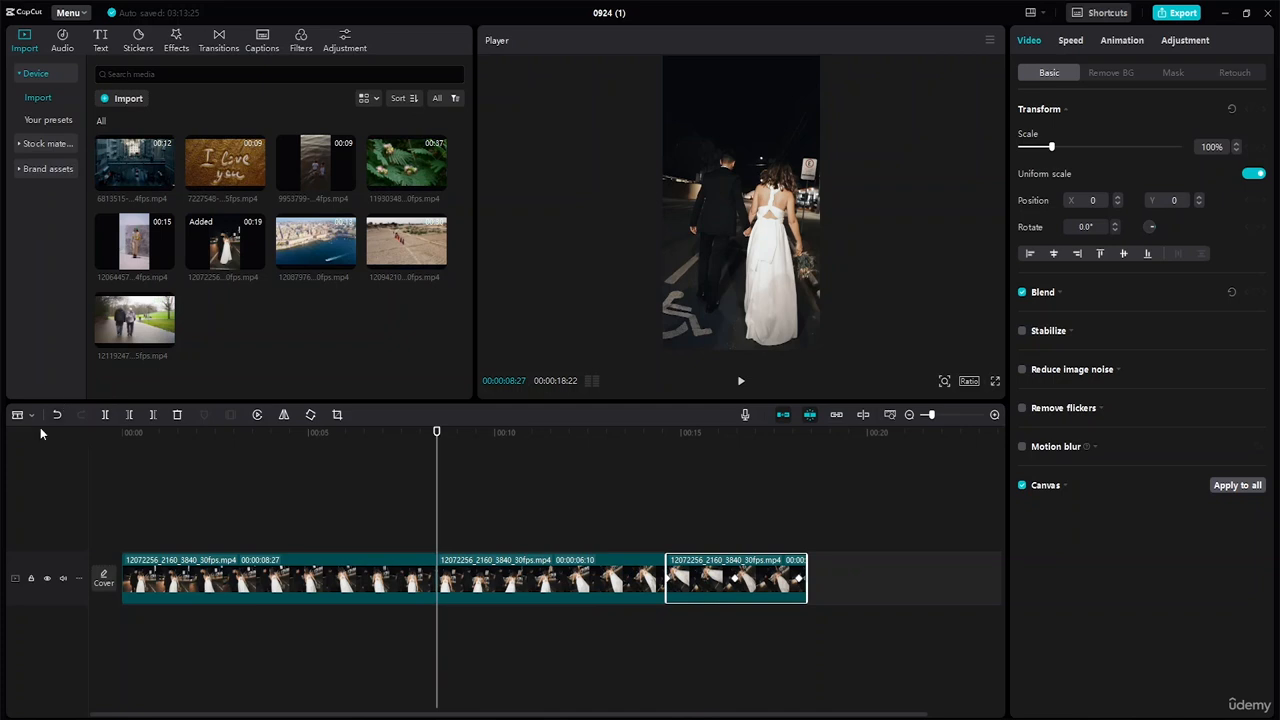
Delete the middle segment of the split clip and play across the cut at 00:00:08:27
key(a)
click(580, 584)
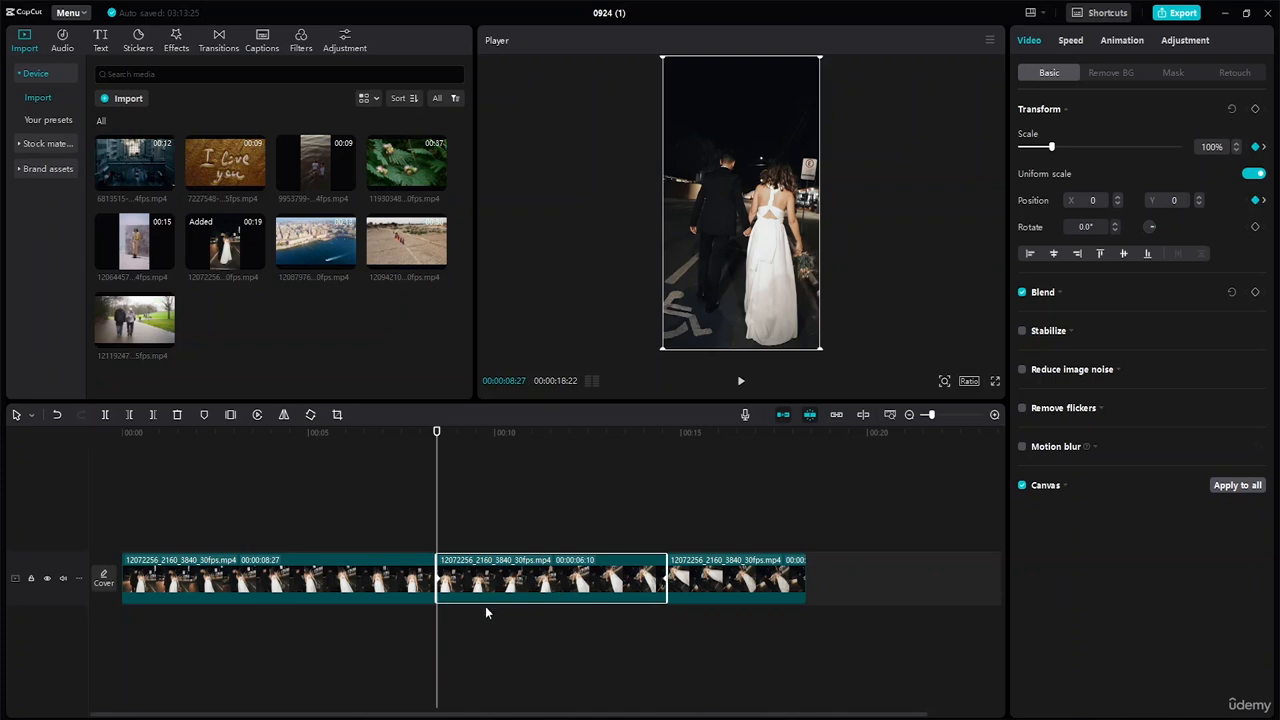
right_click(496, 582)
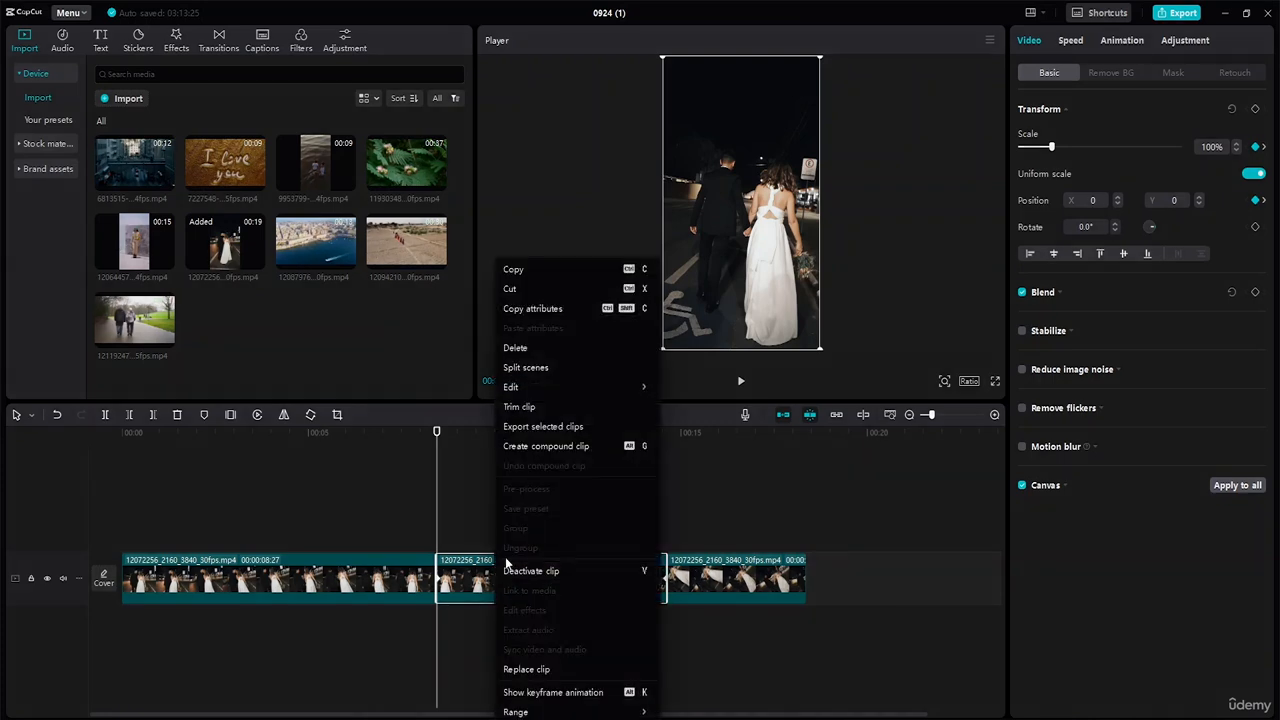
click(535, 348)
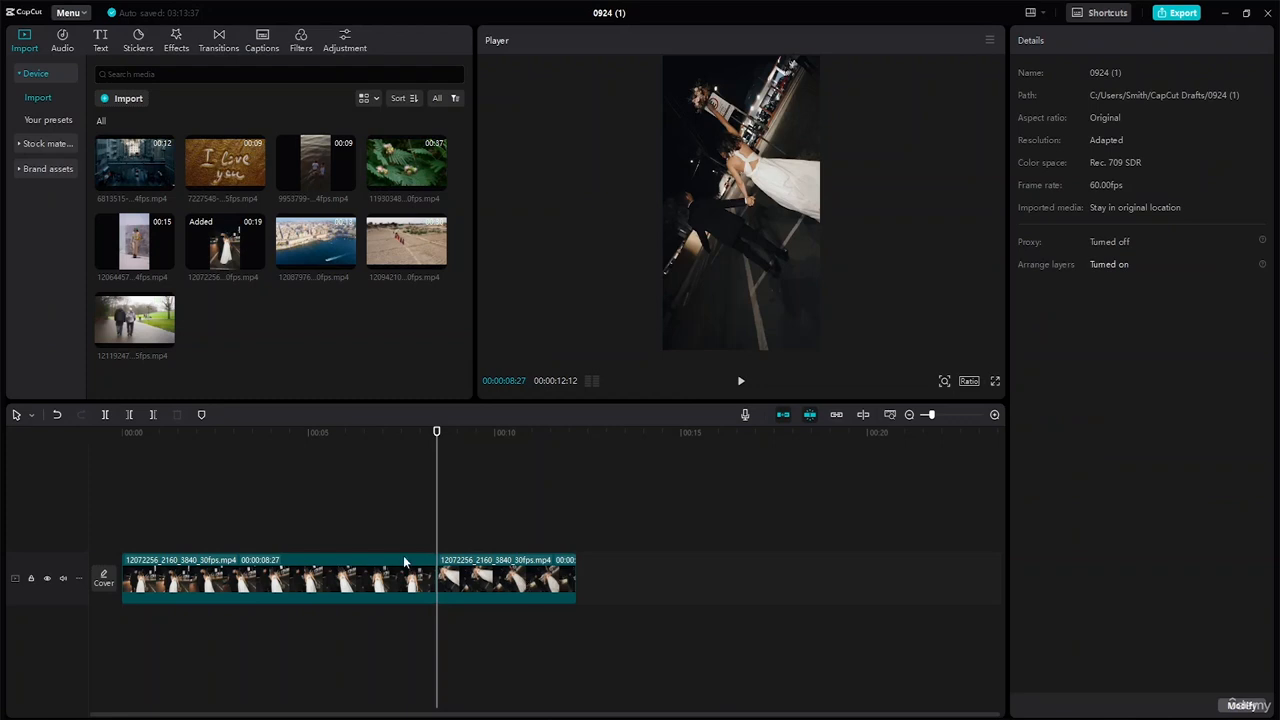
drag(438, 434, 392, 442)
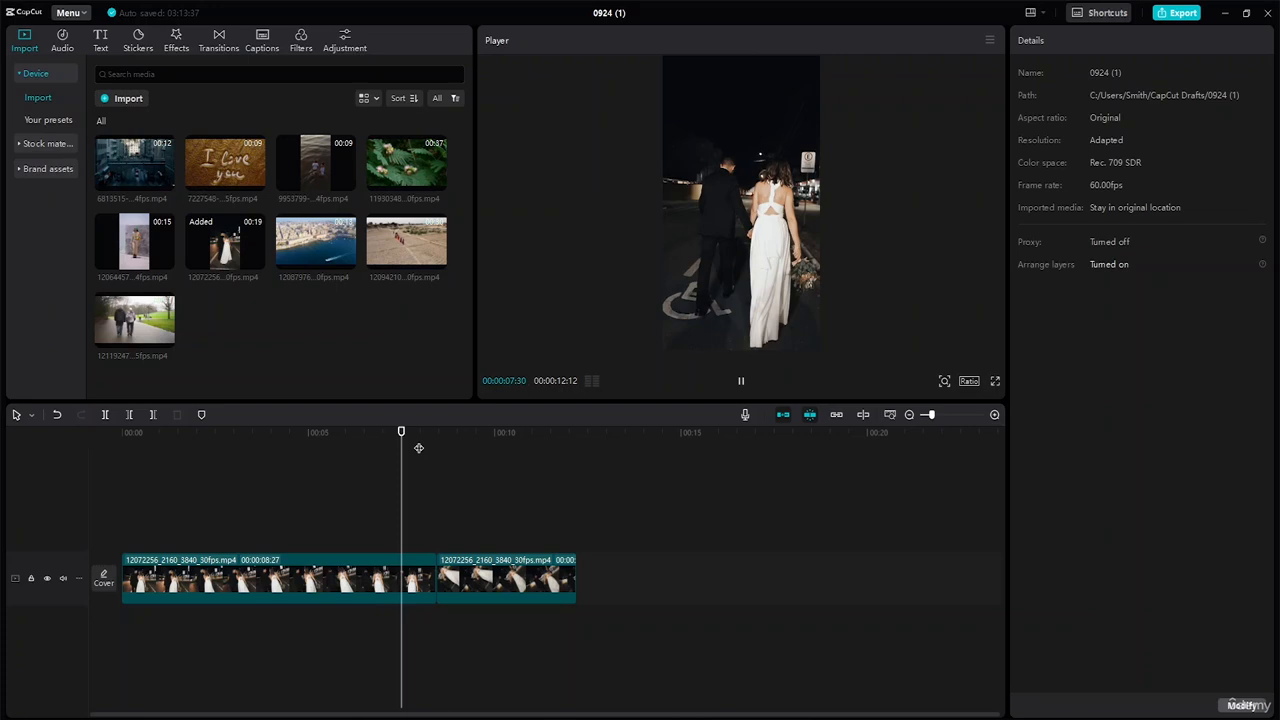
key(space)
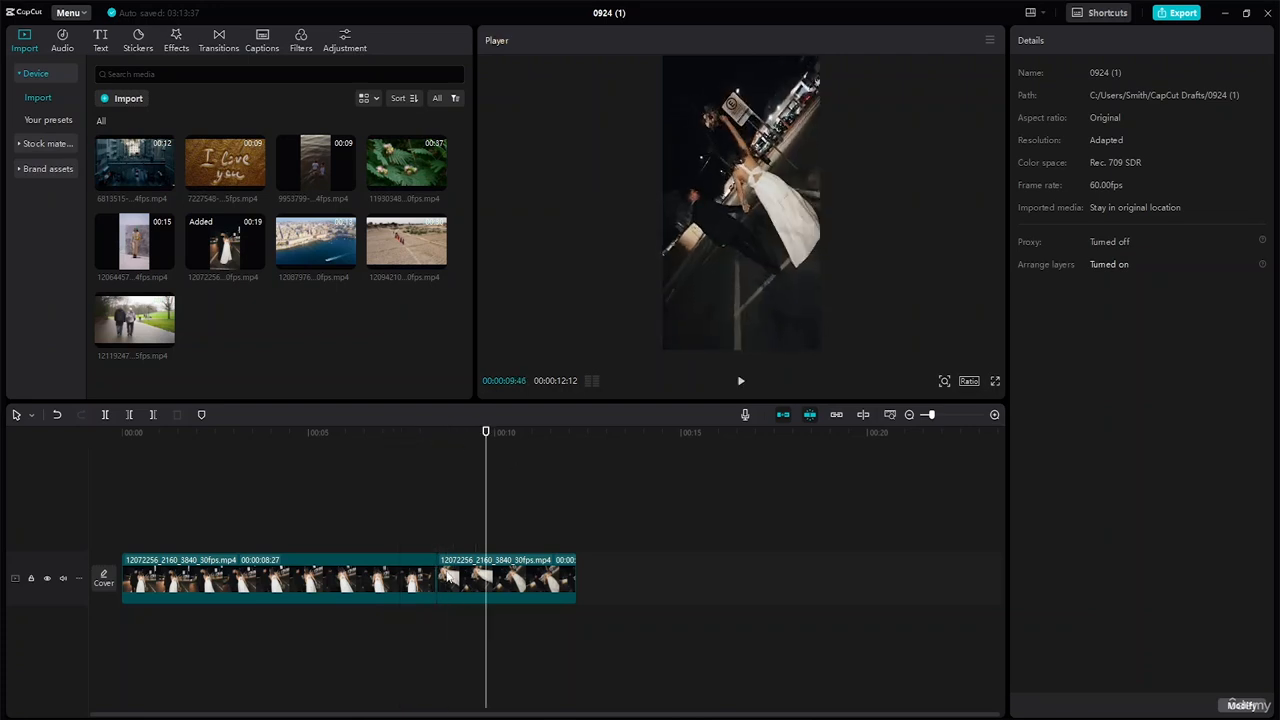
Download the Blue Lines, Light Sweep II, Cloud and Then and Now transitions and preview Then and Now
click(220, 42)
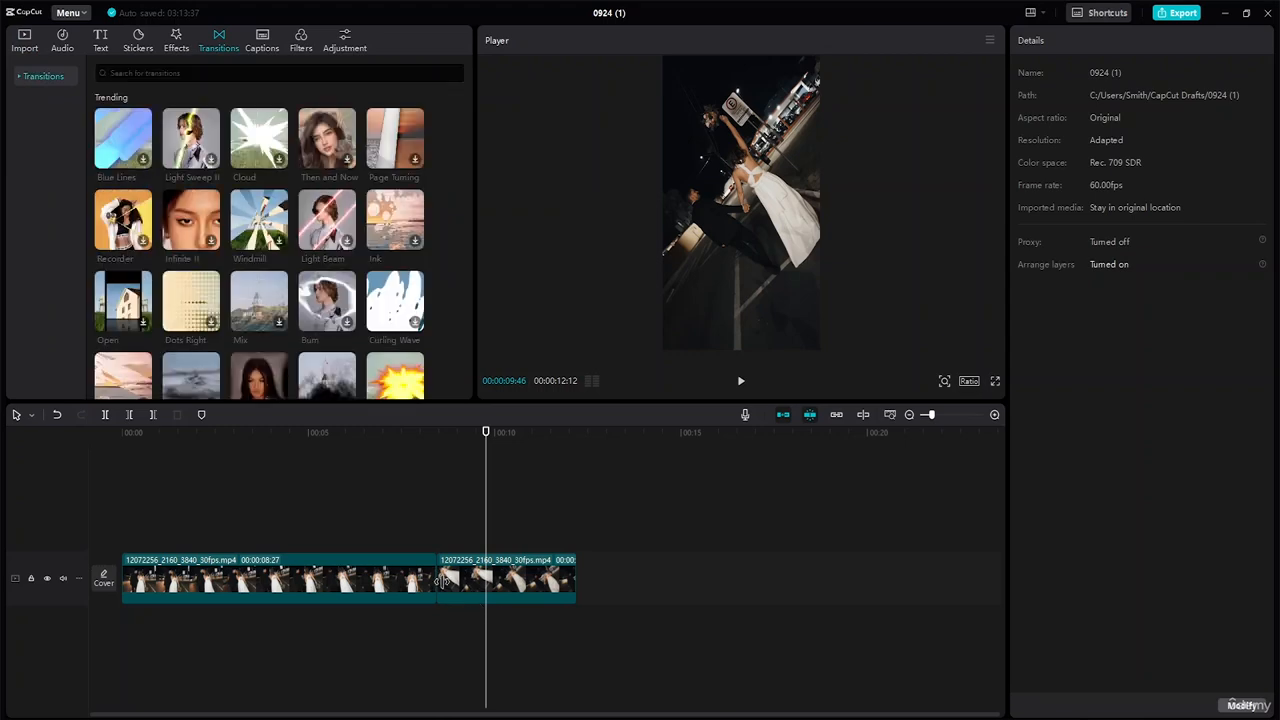
click(143, 159)
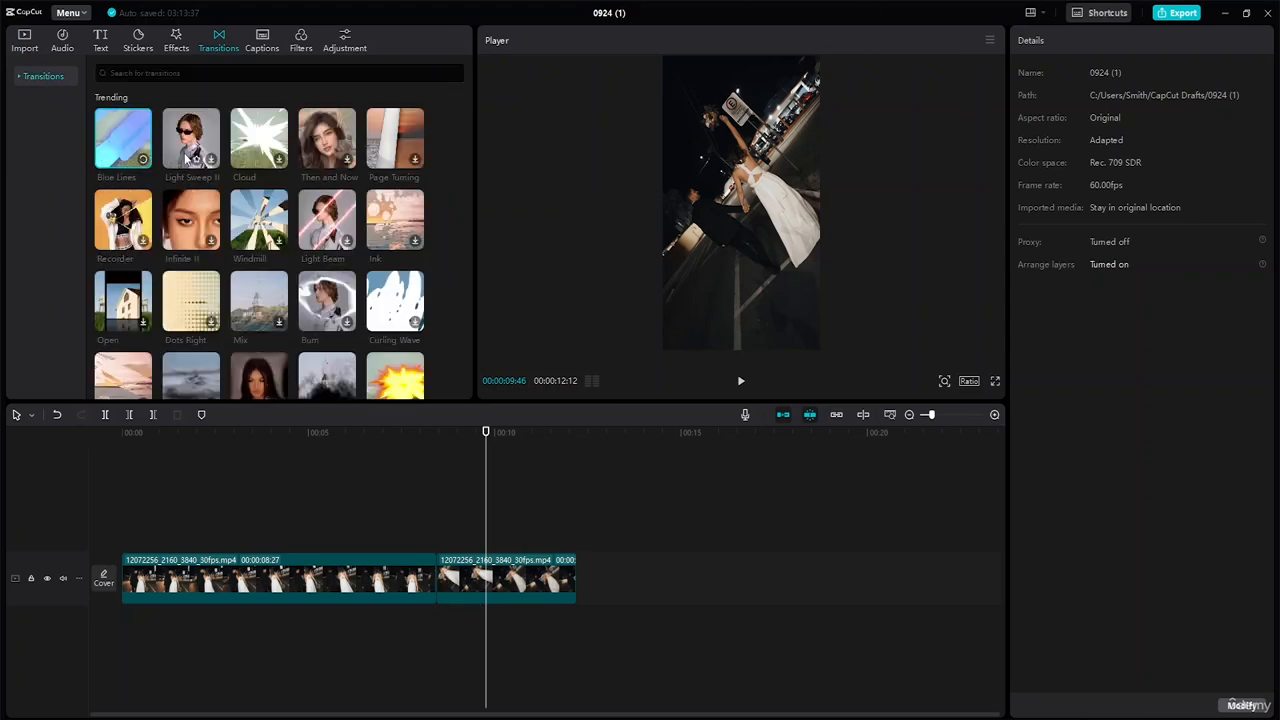
click(186, 157)
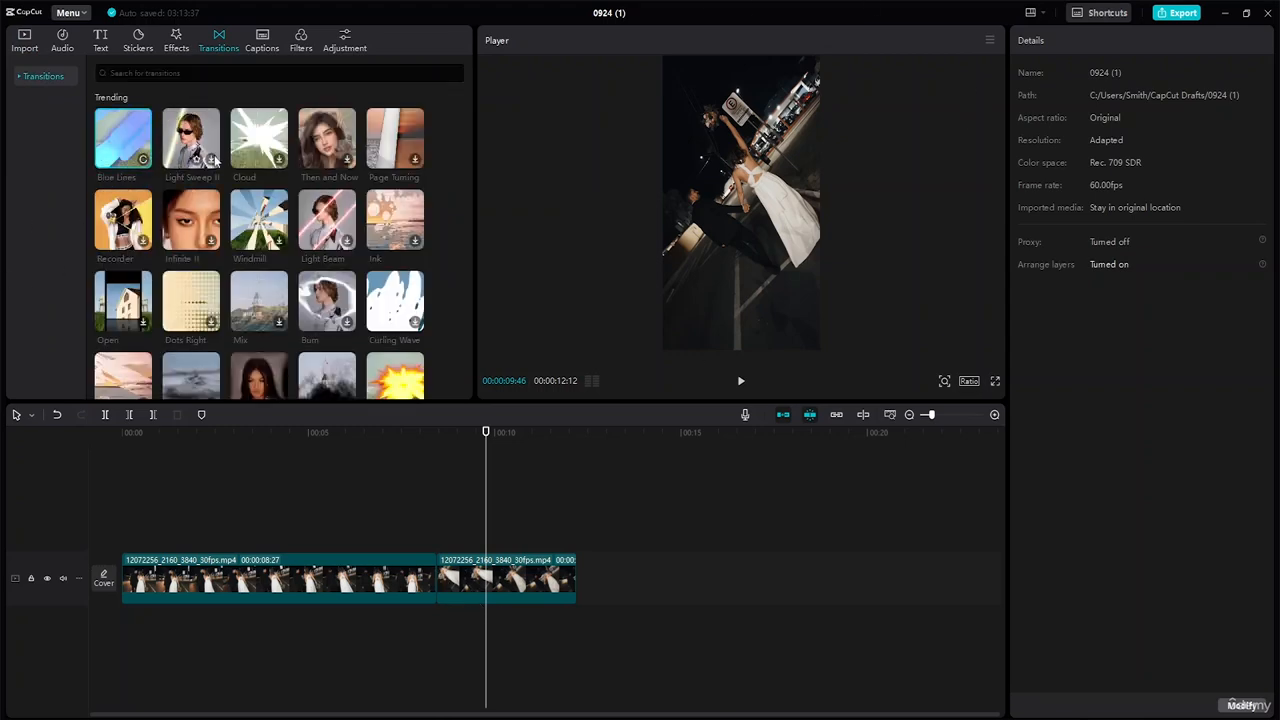
click(282, 161)
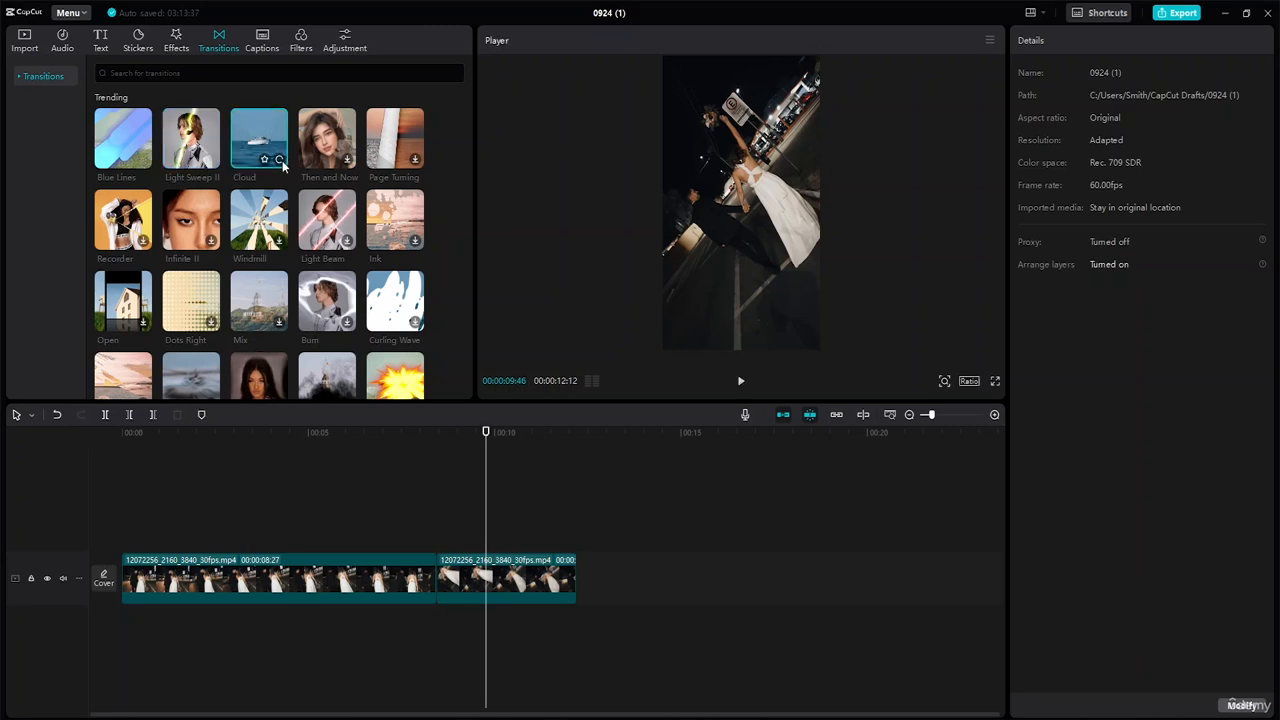
click(340, 158)
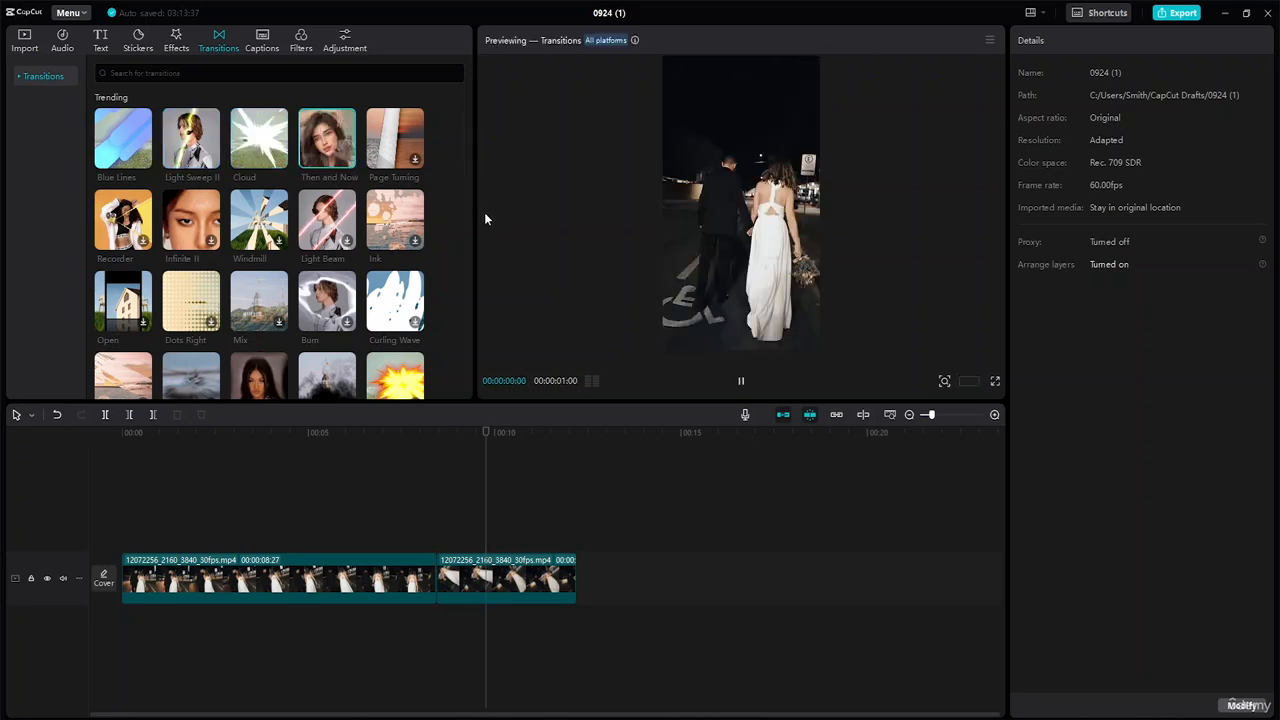
mouse_move(347, 163)
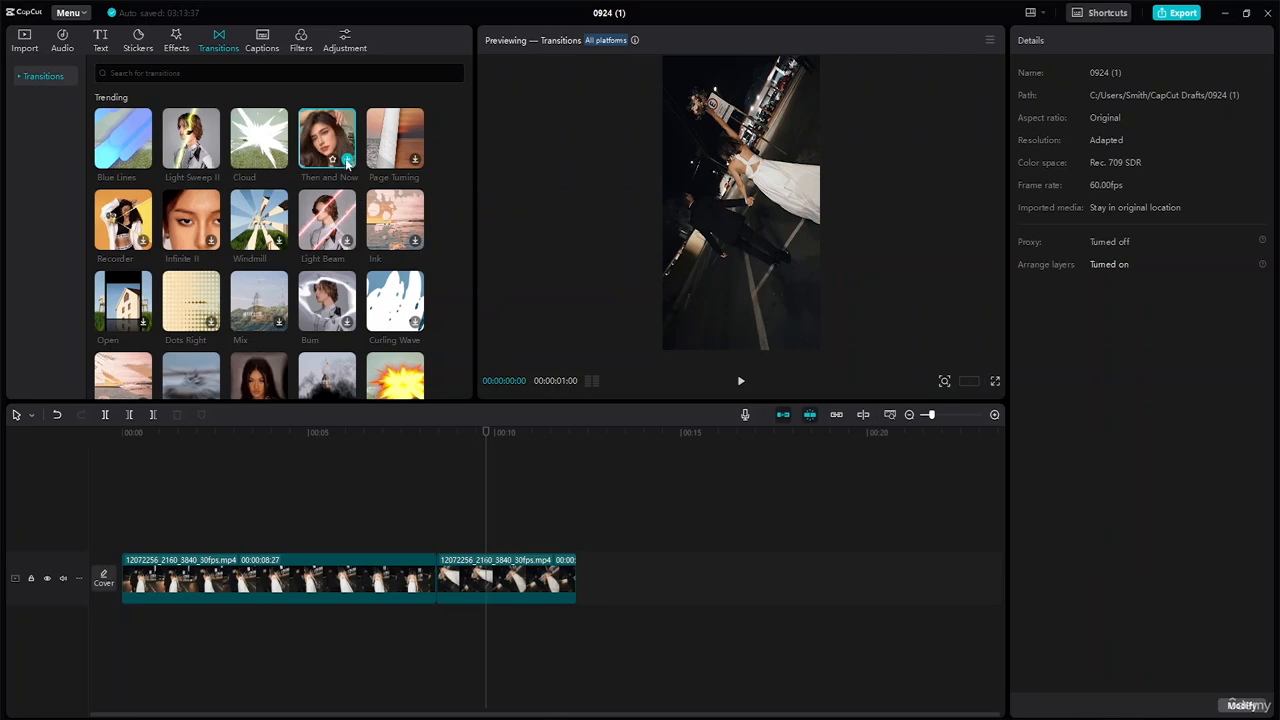
Preview the Cloud transition and apply it at the cut between the two clips
click(239, 145)
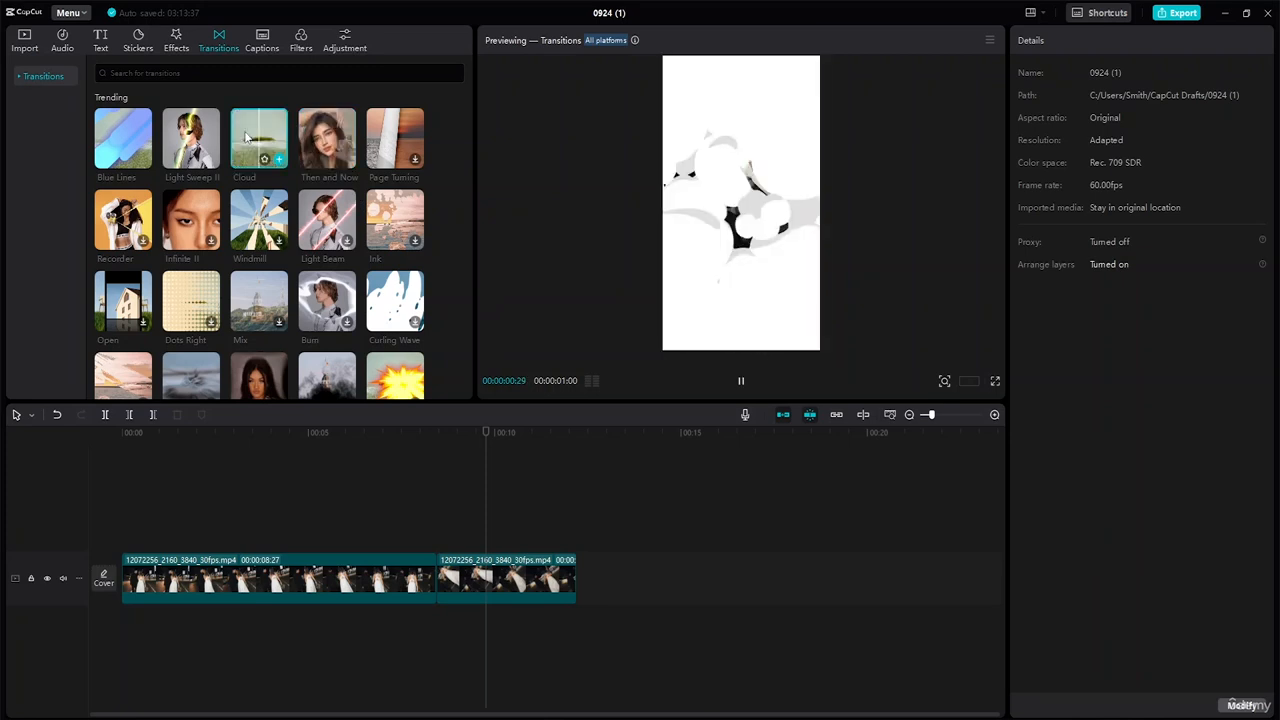
drag(246, 137, 427, 574)
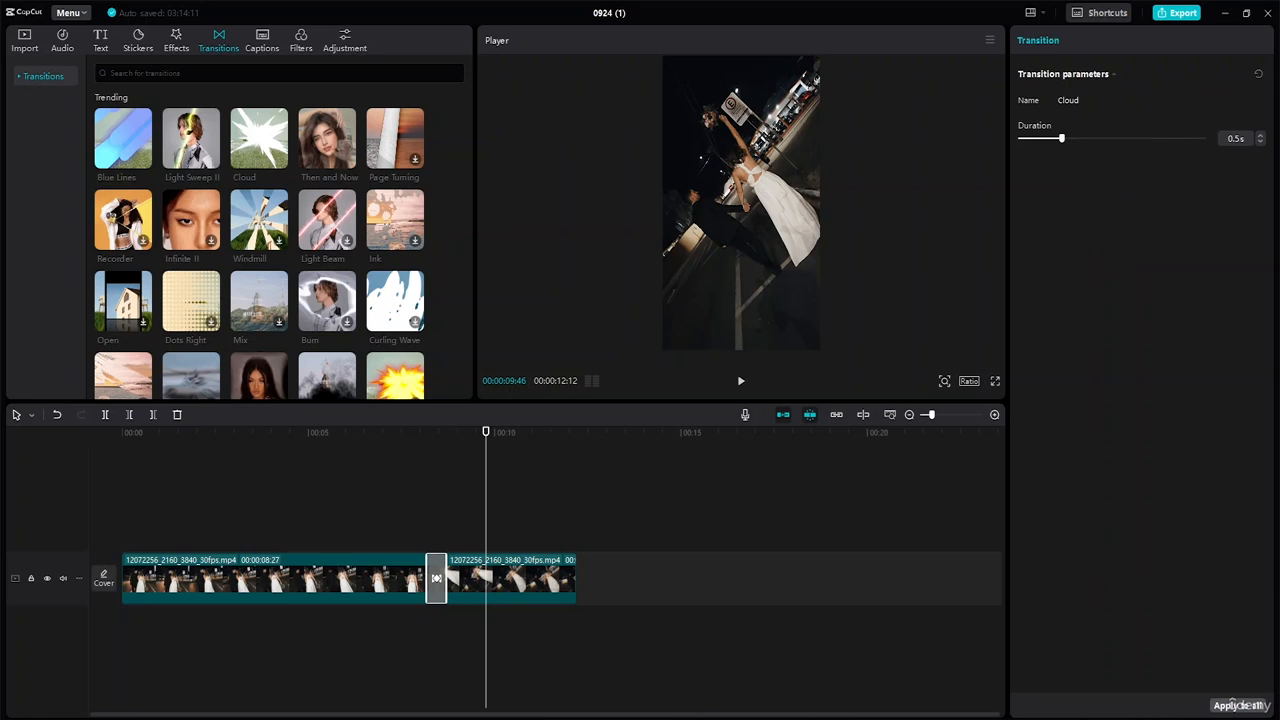
click(702, 591)
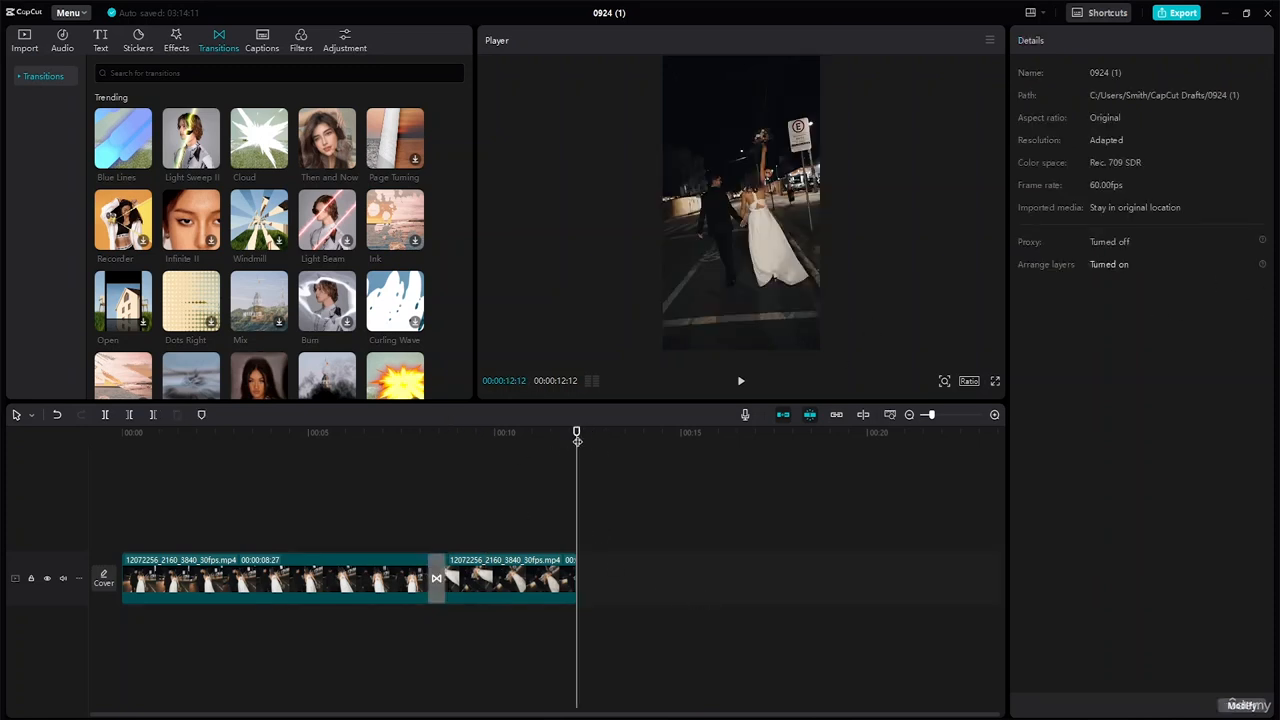
drag(575, 440, 409, 447)
At the second clip's last keyframe, at 00:00:12:00, enlarge the scale to 175% and nudge the X position slightly
click(505, 580)
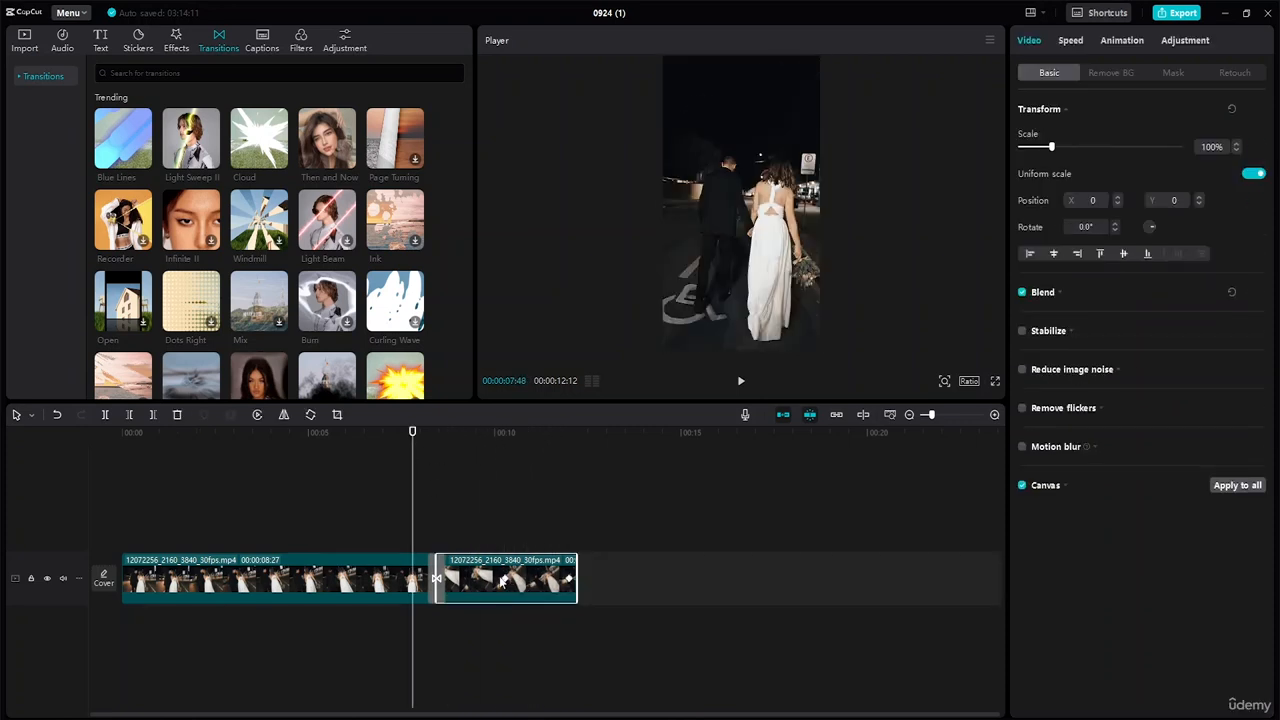
click(506, 580)
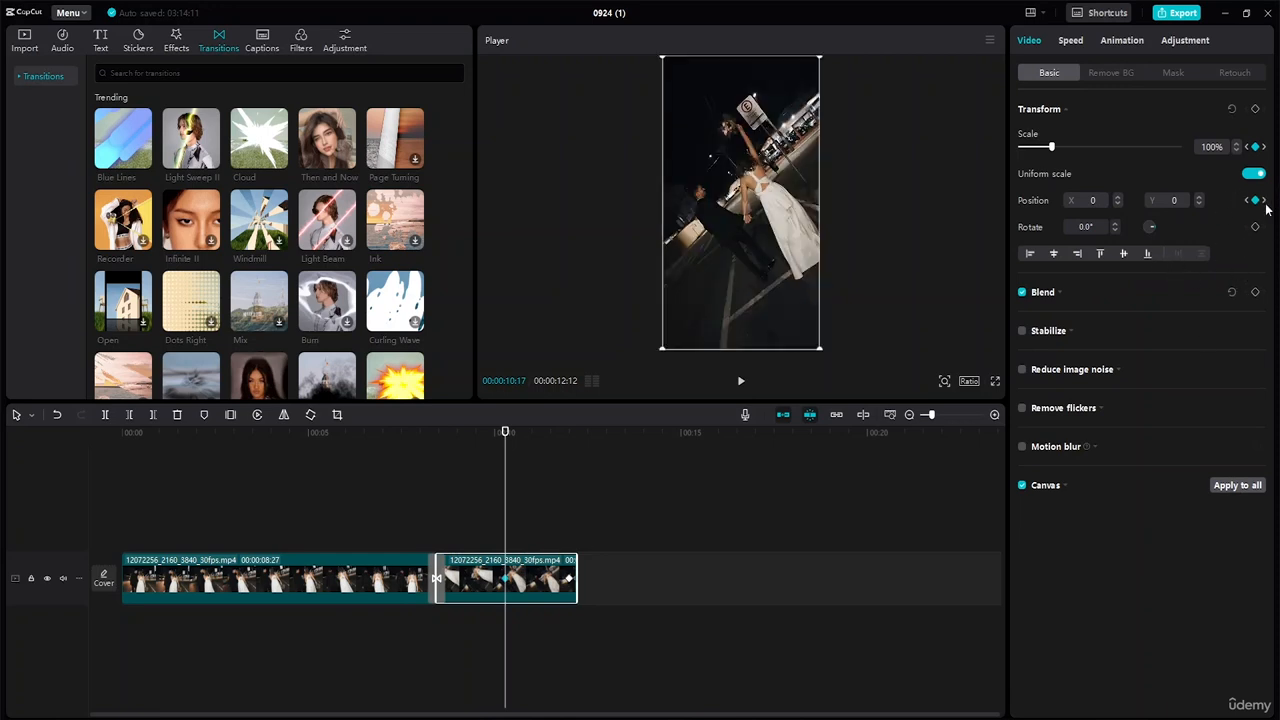
click(569, 581)
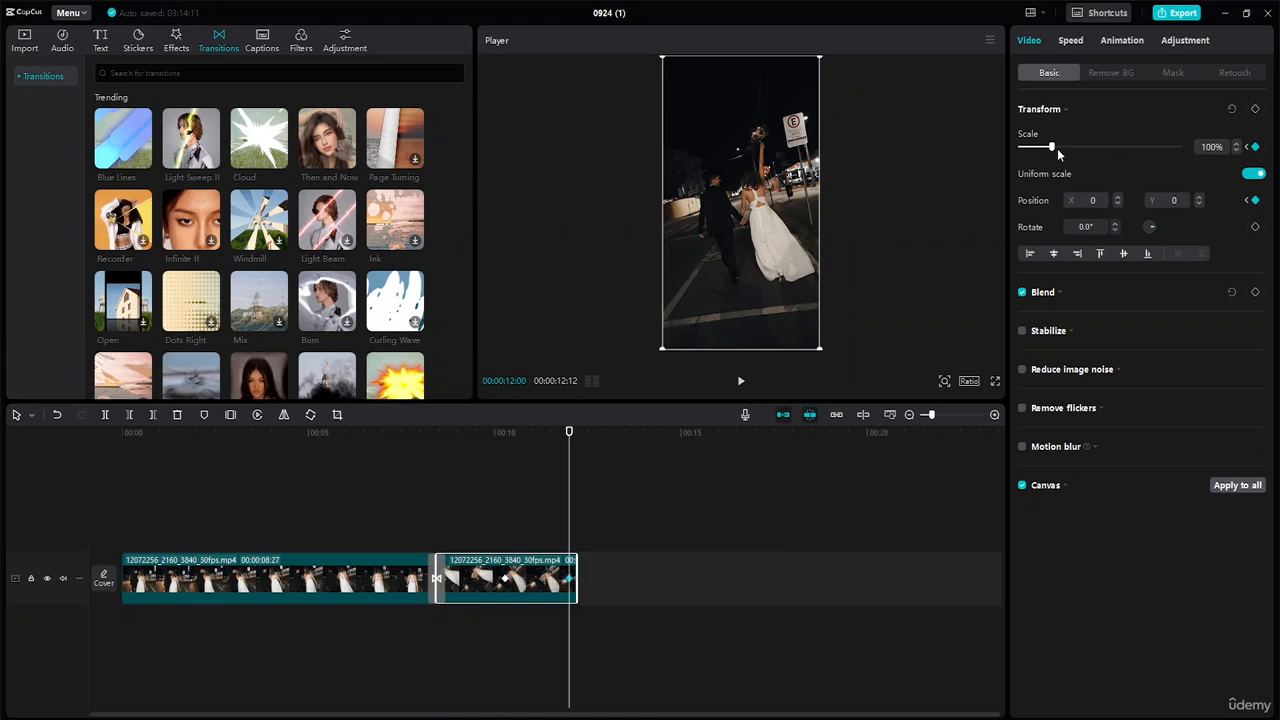
drag(1052, 147, 1077, 149)
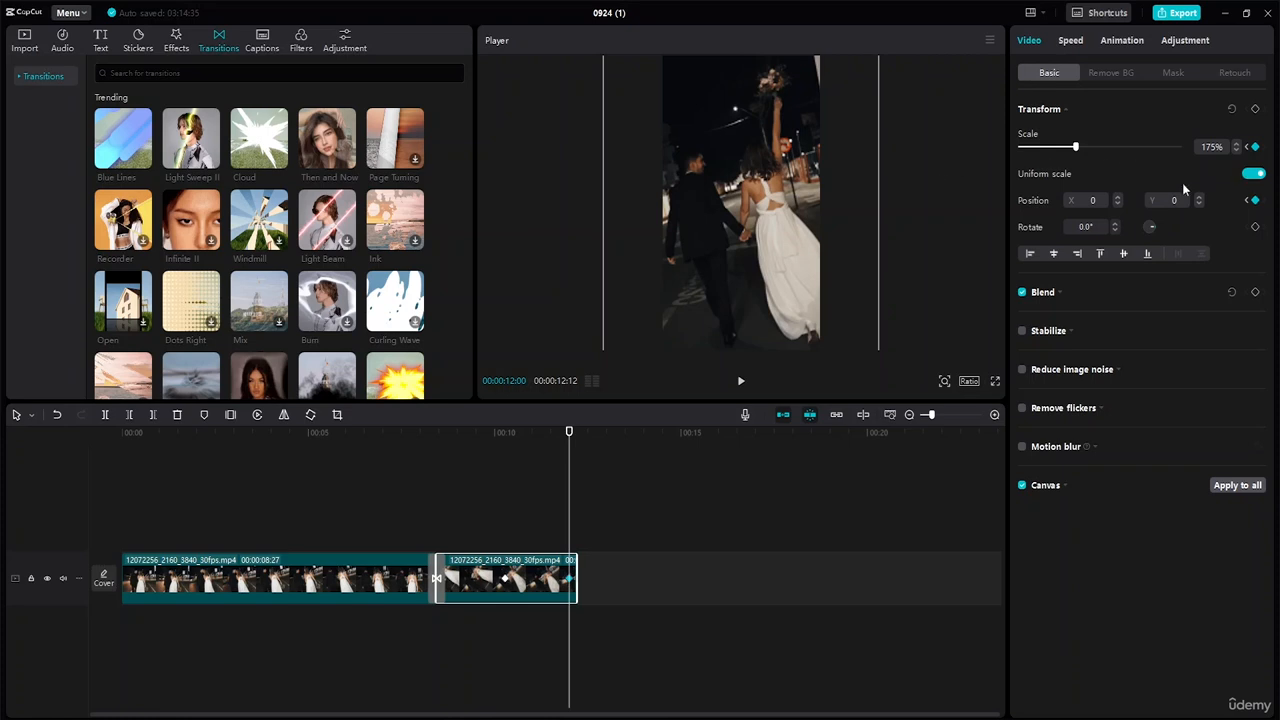
click(1118, 201)
click(1118, 201)
Move that last keyframe to 00:00:11:15, enlarge it to about 379% and reframe the couple at about X -332, Y 411
drag(570, 580, 541, 580)
drag(568, 433, 541, 433)
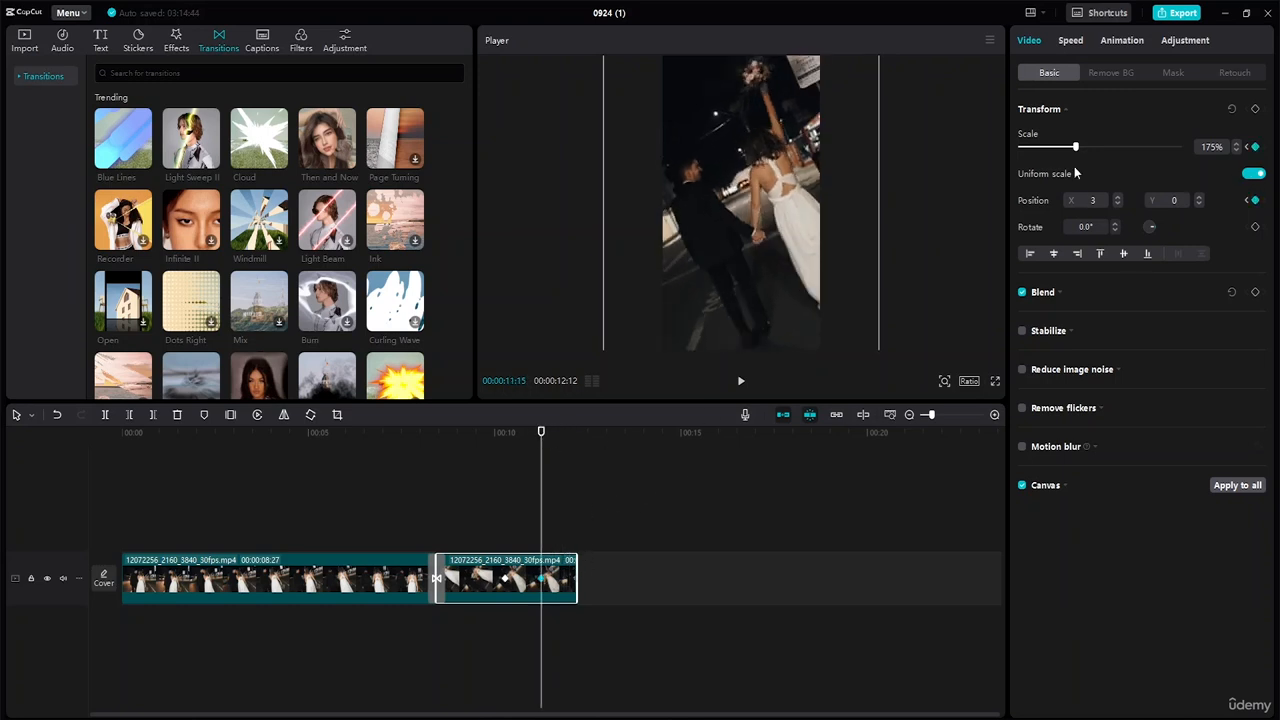
drag(1079, 146, 1140, 147)
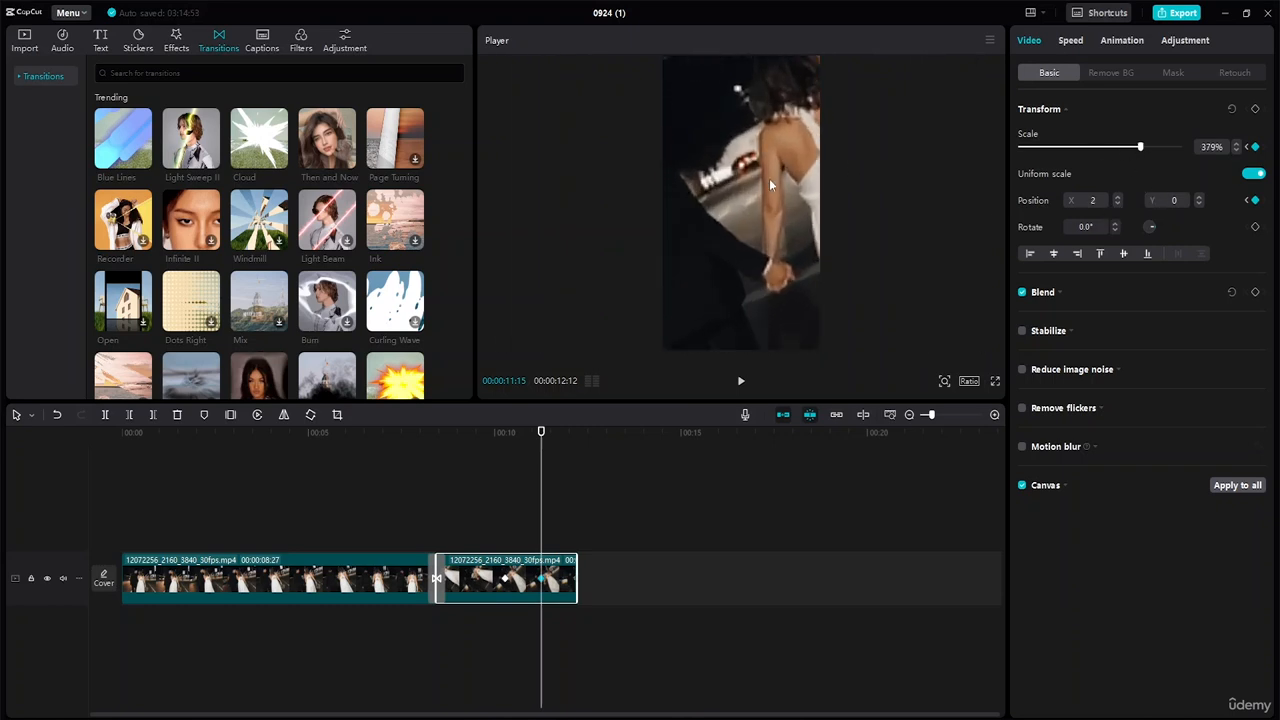
drag(742, 216, 718, 185)
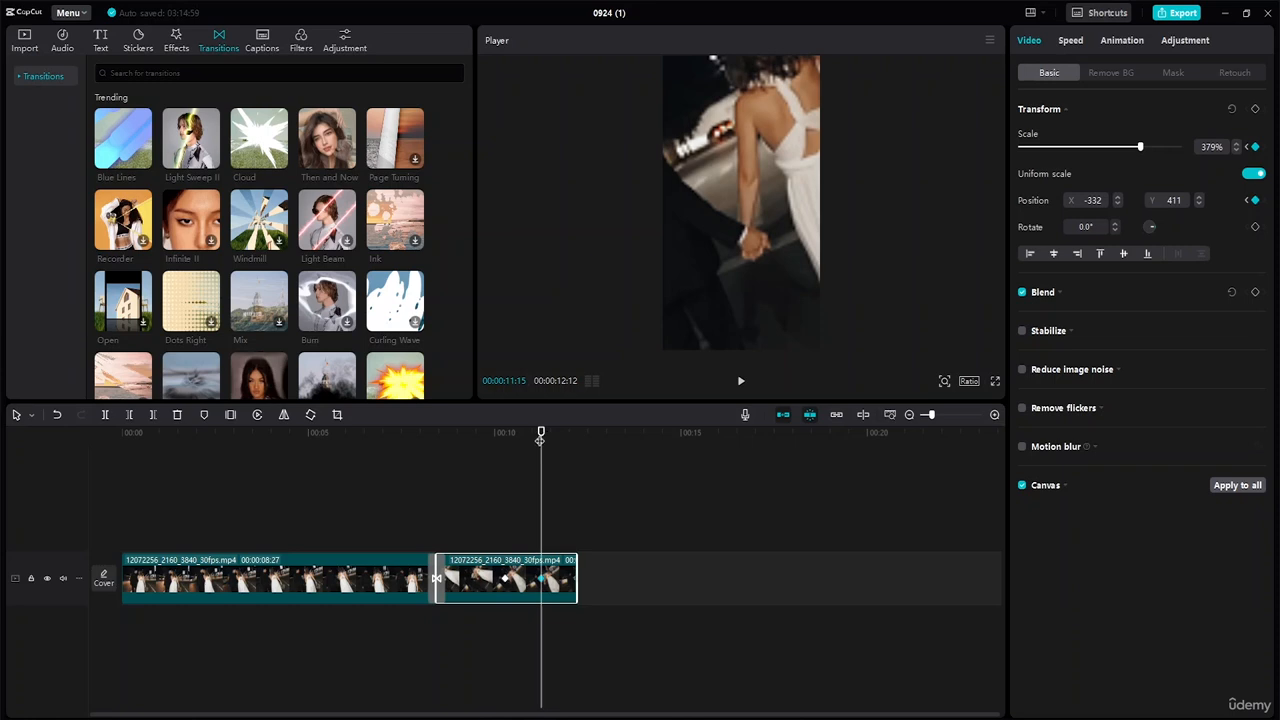
At 00:00:12:00, keyframe the second clip at 100% scale with its position at X 0, Y 0
drag(540, 432, 569, 432)
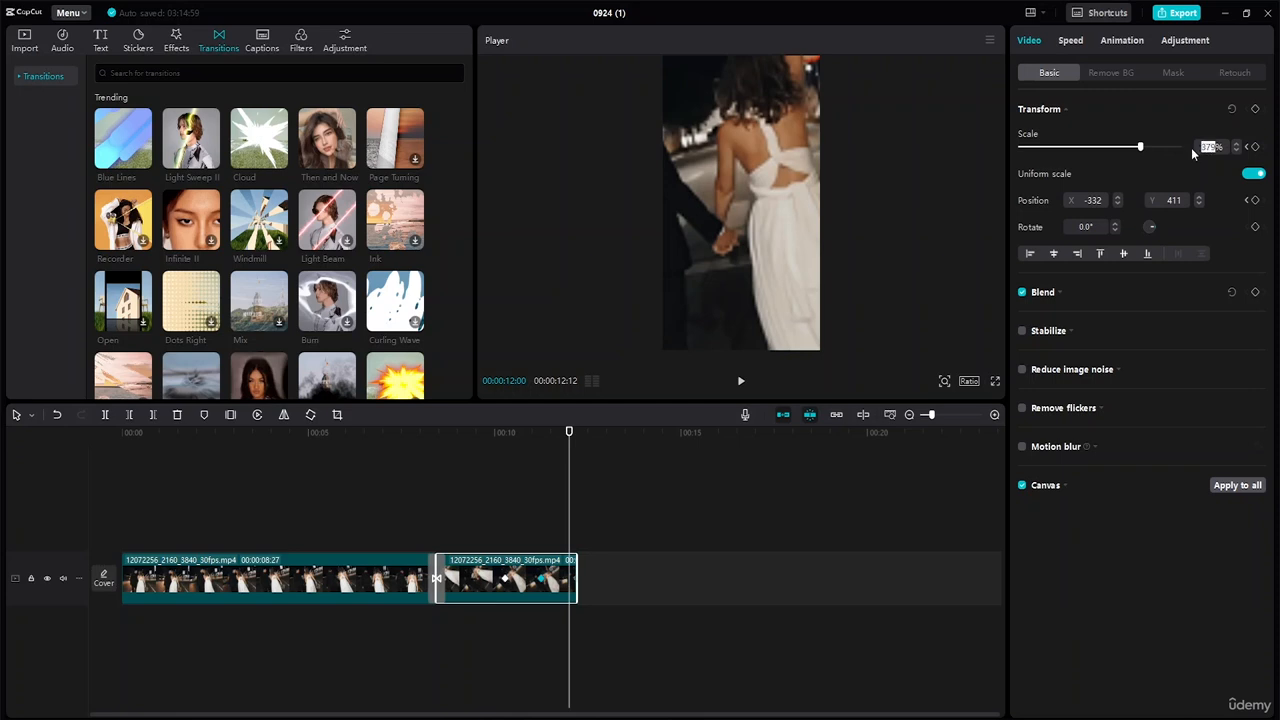
text(100)
key(Return)
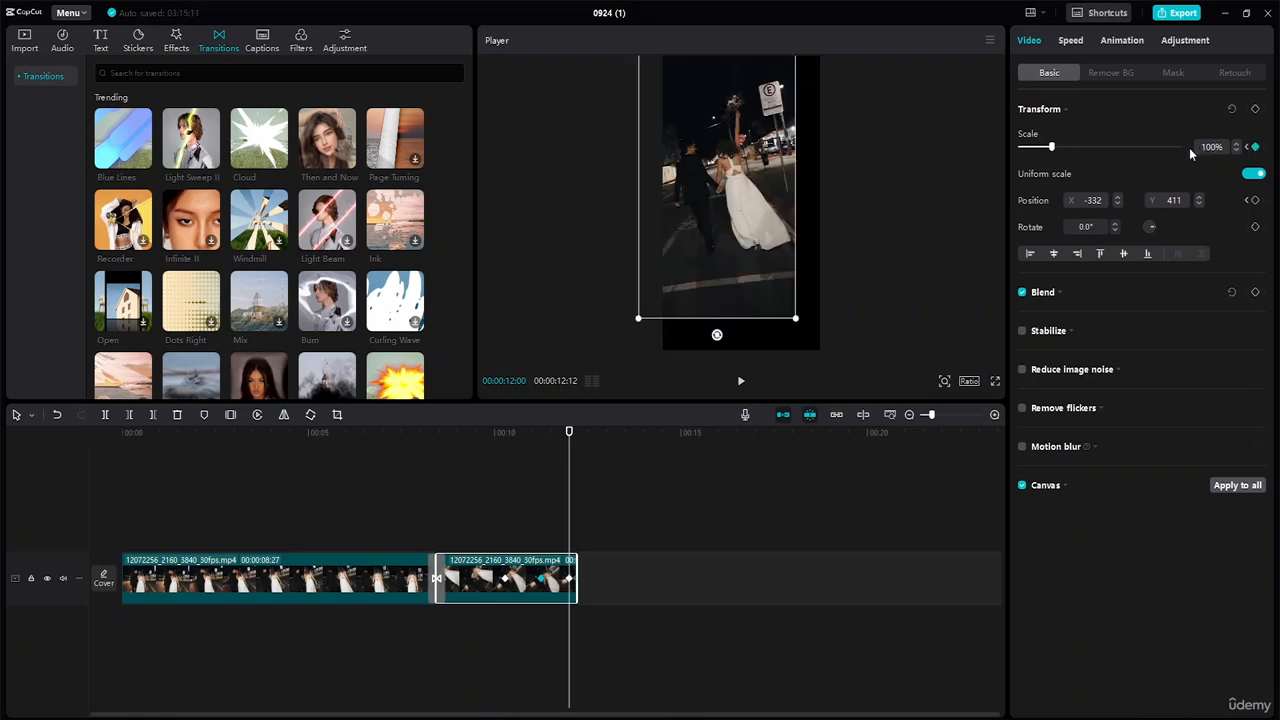
click(1095, 200)
text(0)
click(1174, 200)
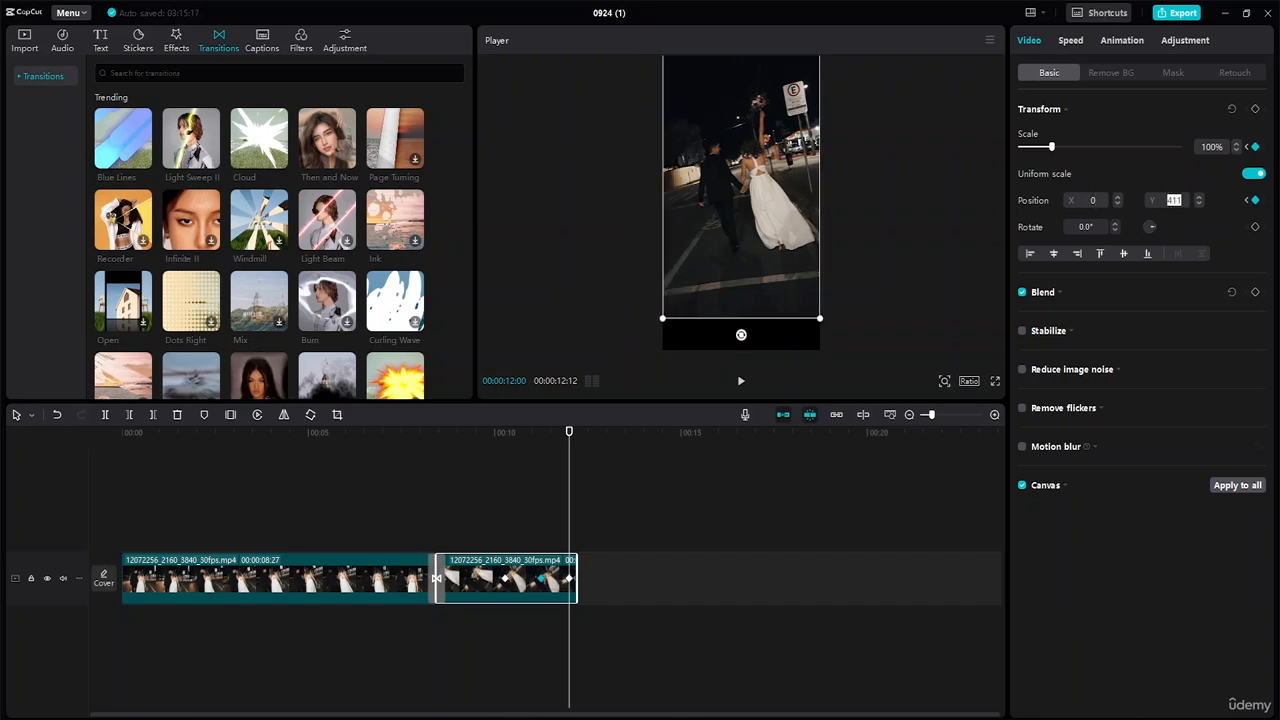
text(0)
key(Return)
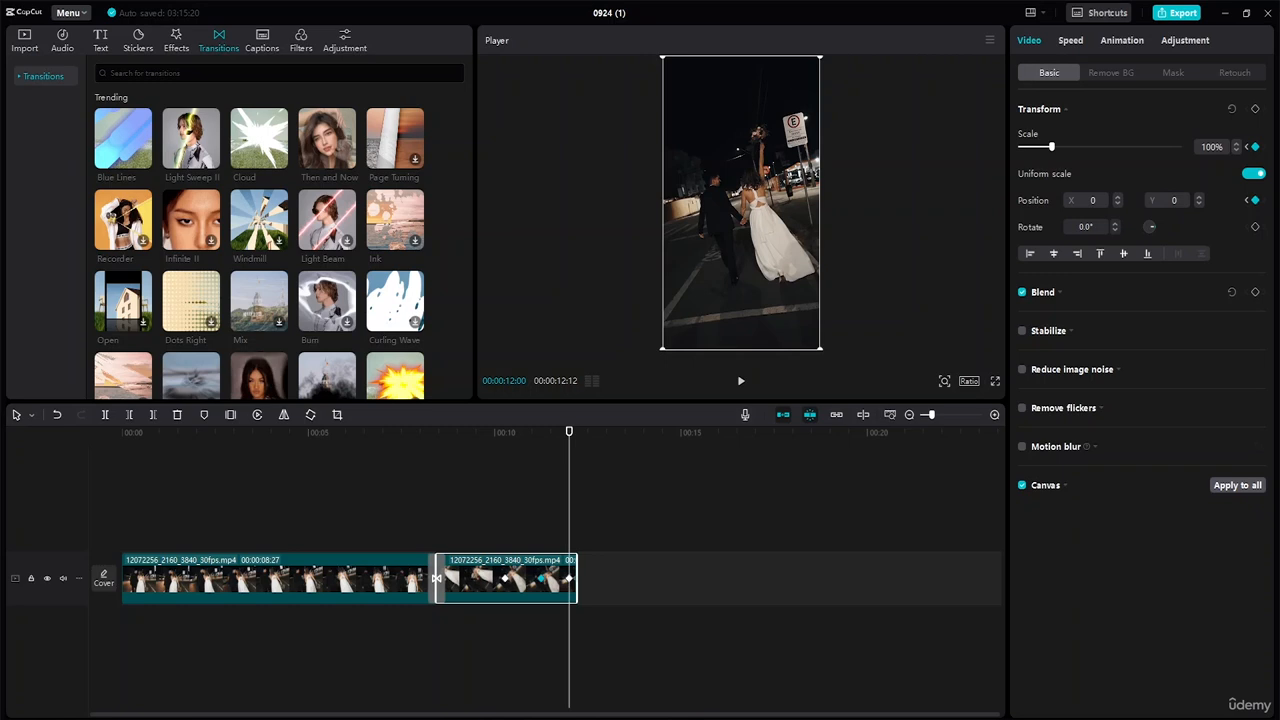
Play the whole edit from the beginning to review the zooms and the Cloud transition
click(843, 367)
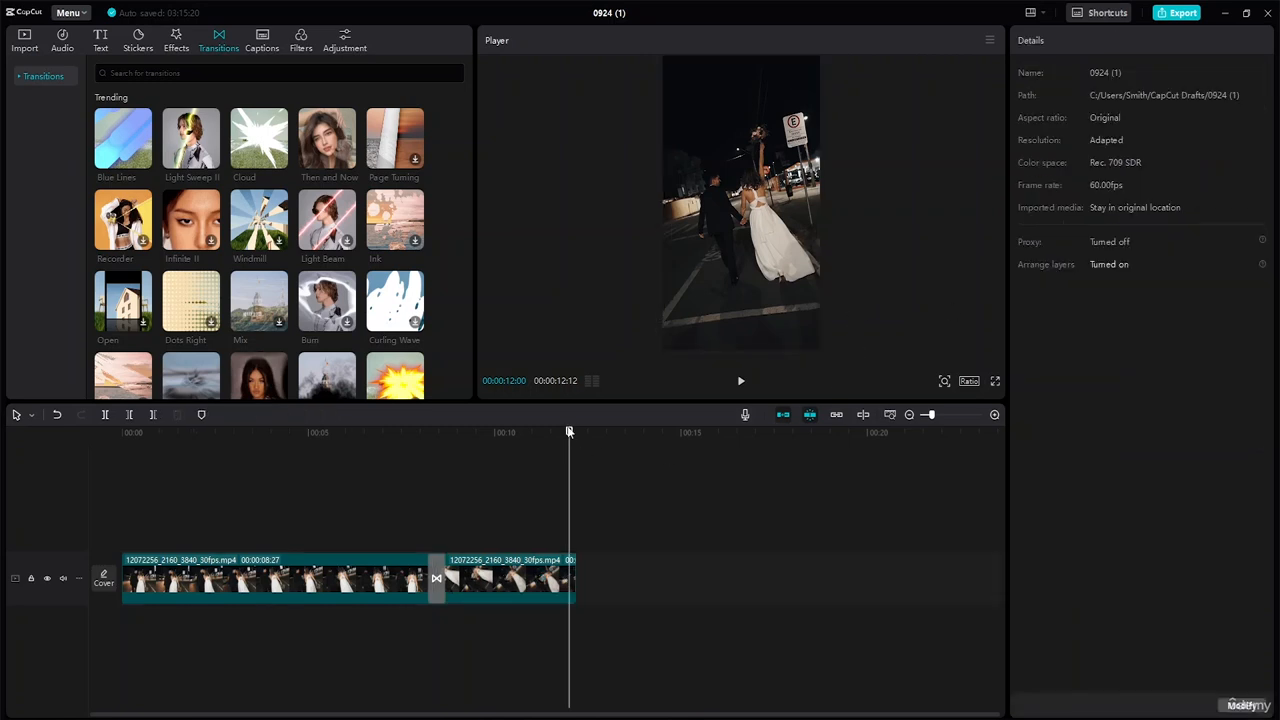
drag(569, 432, 9, 383)
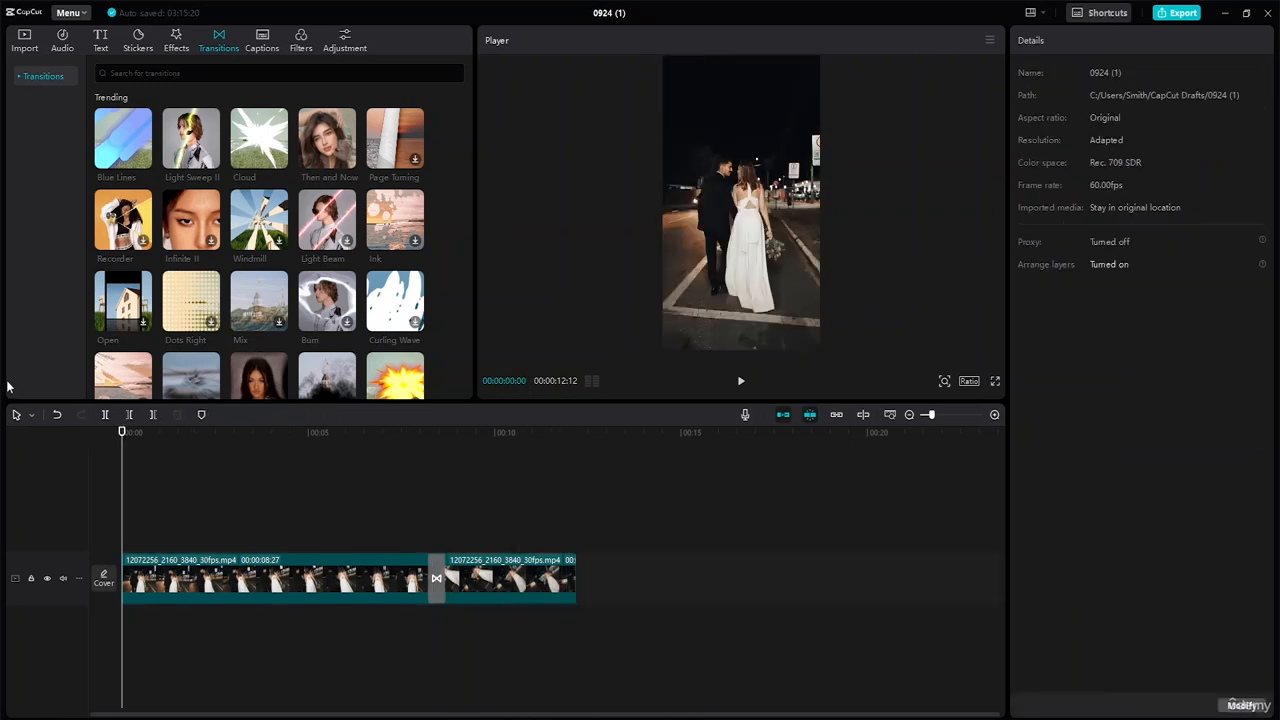
key(space)
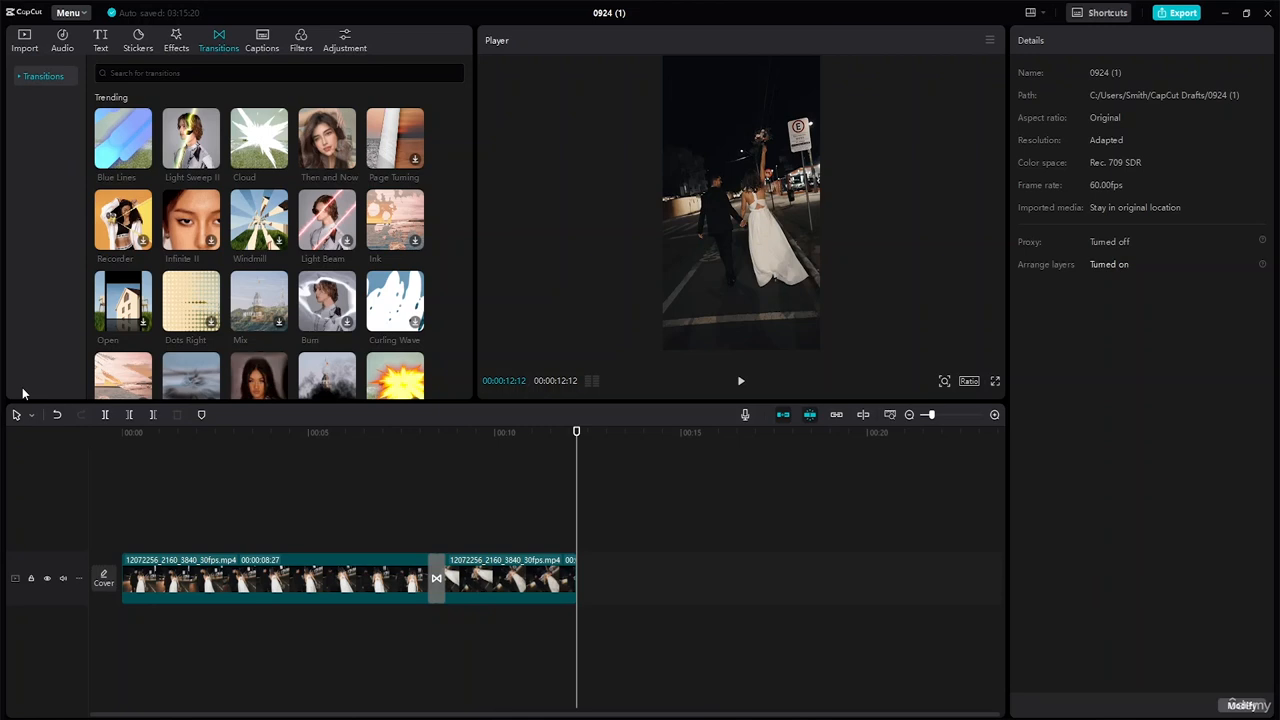
Move the second clip's first two zoom keyframes earlier in the clip, leaving its last keyframe in place
click(540, 580)
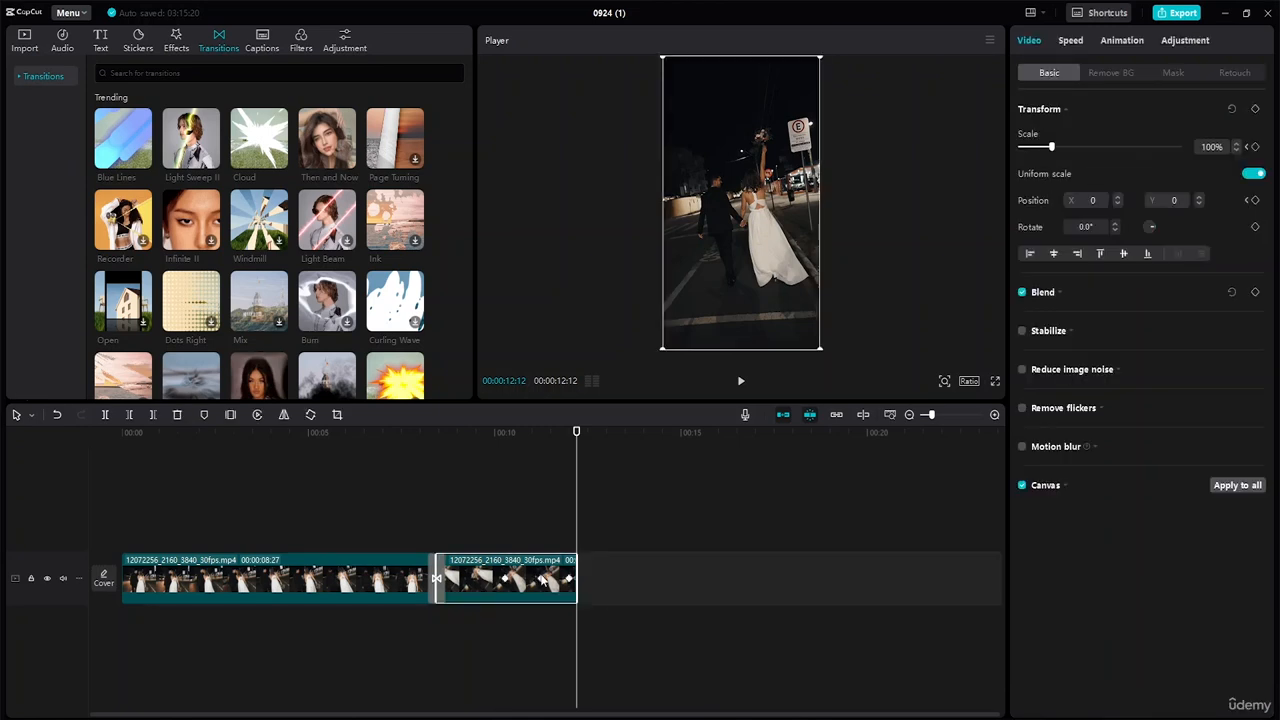
click(504, 583)
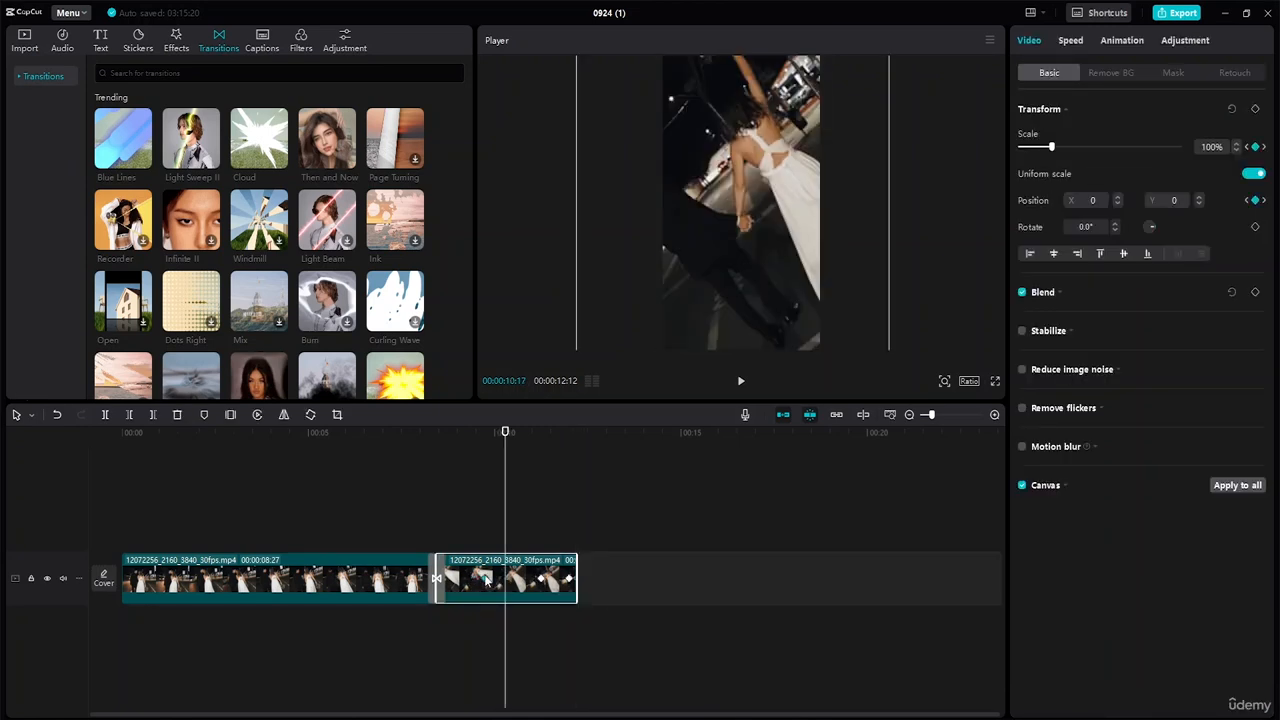
click(540, 585)
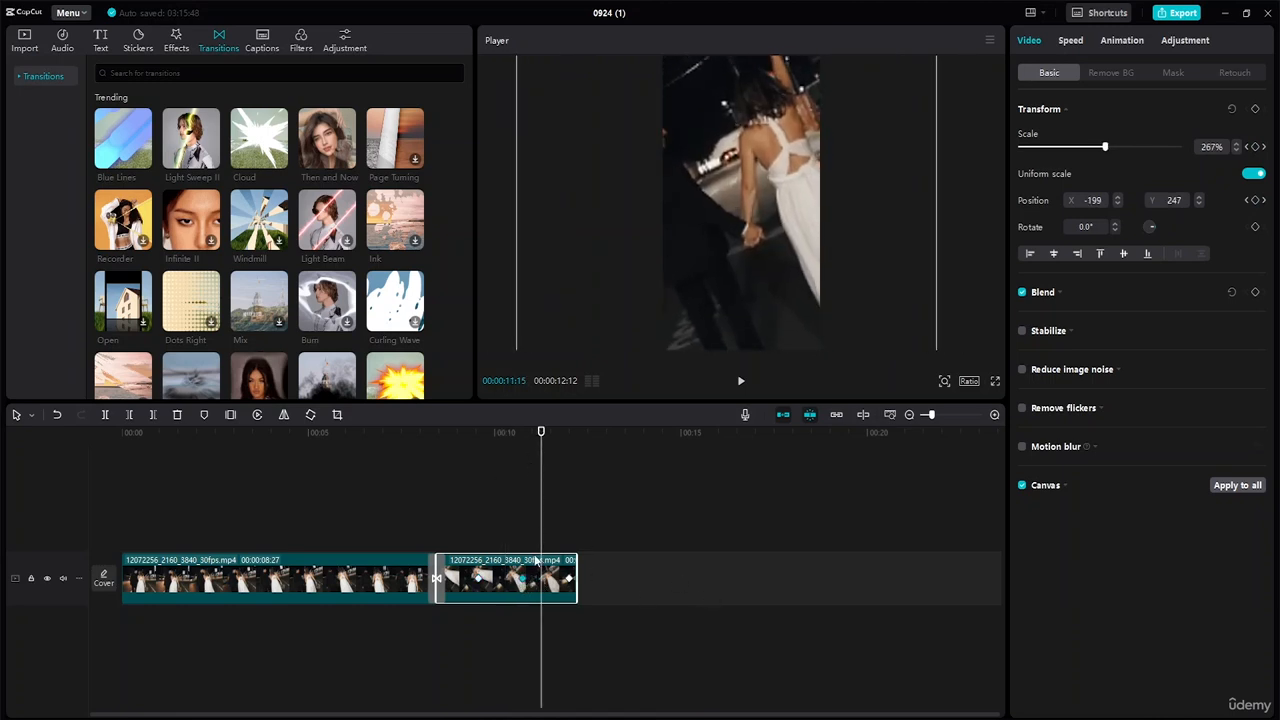
Play the retimed zoom from just before the cut and reactivate the disabled second clip
drag(541, 438, 417, 450)
key(space)
key(v)
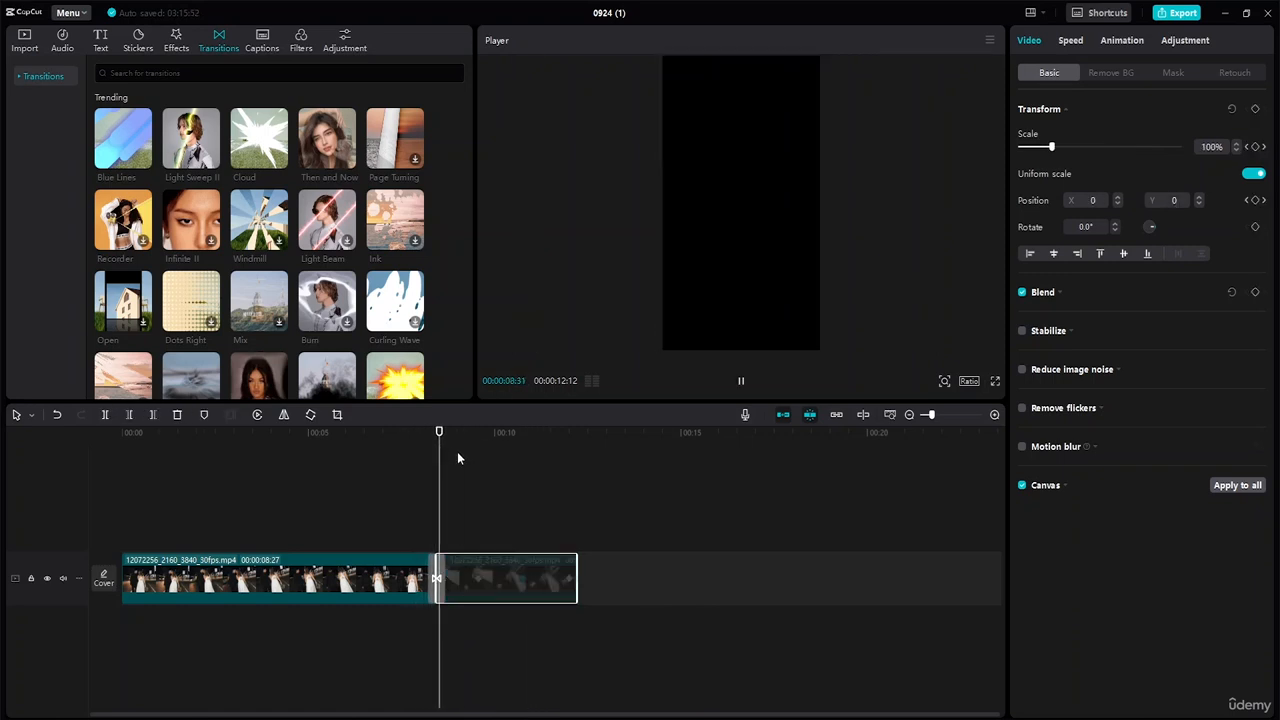
key(space)
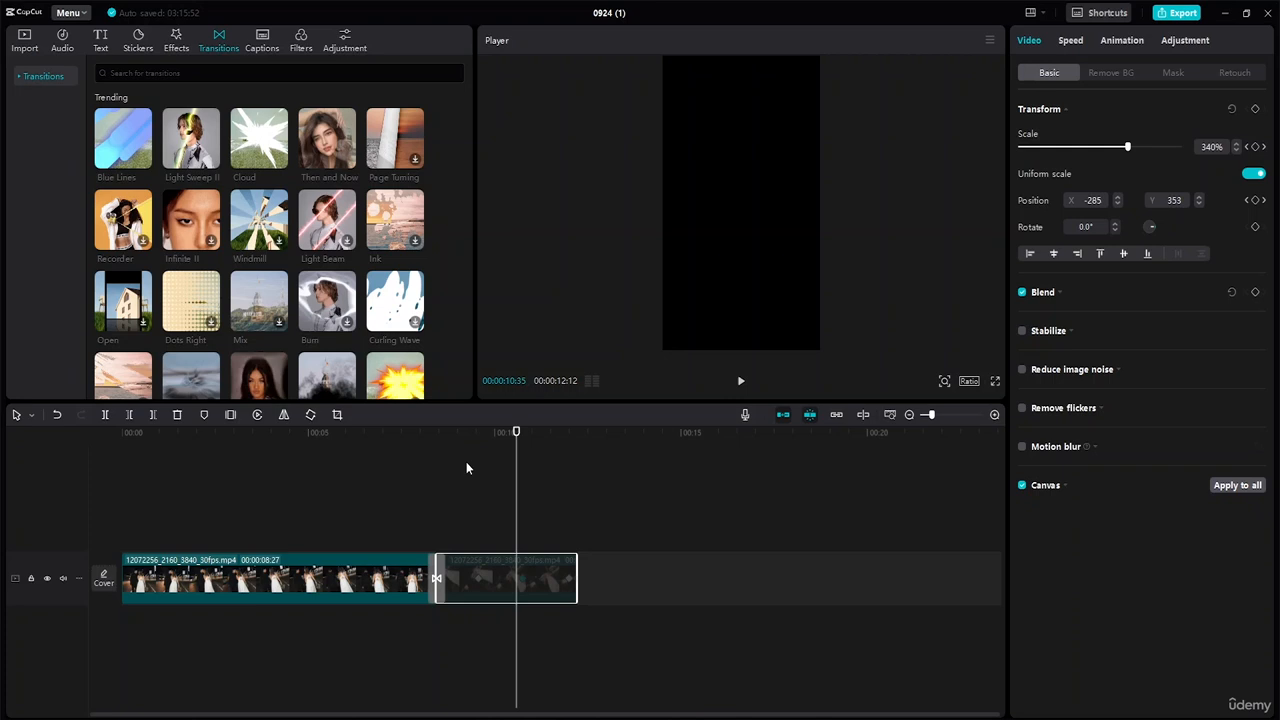
right_click(536, 580)
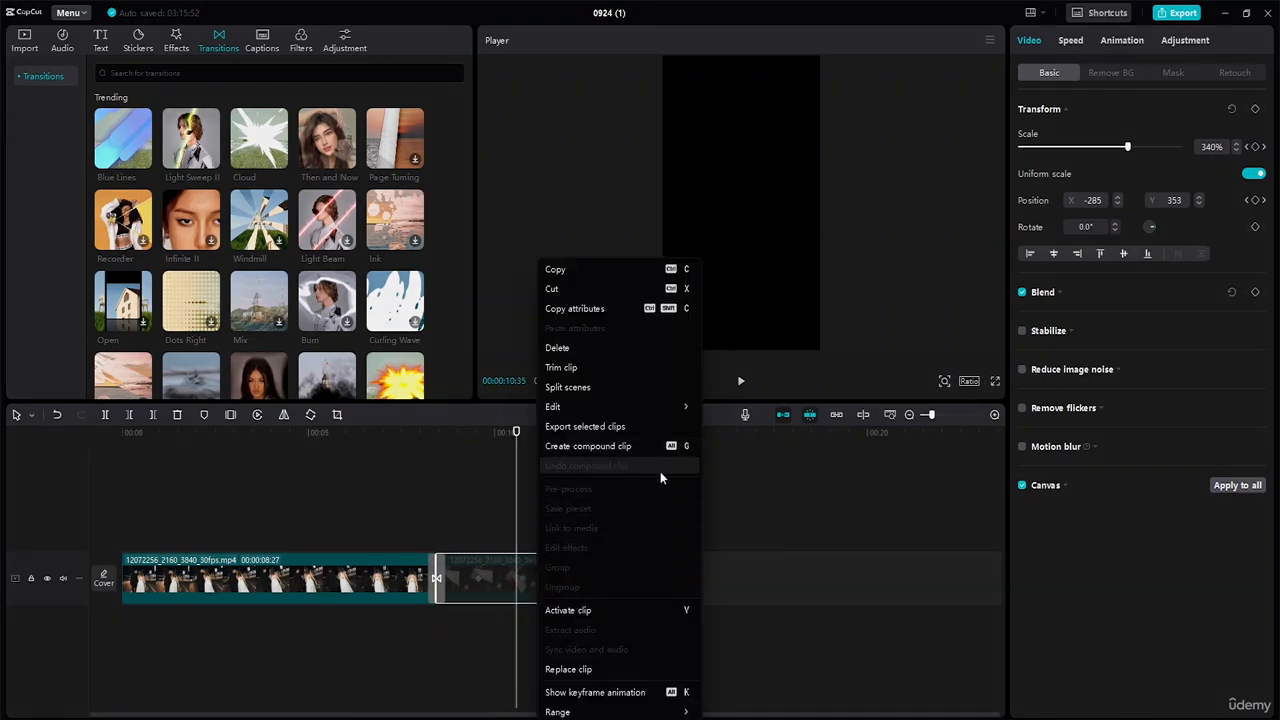
click(594, 609)
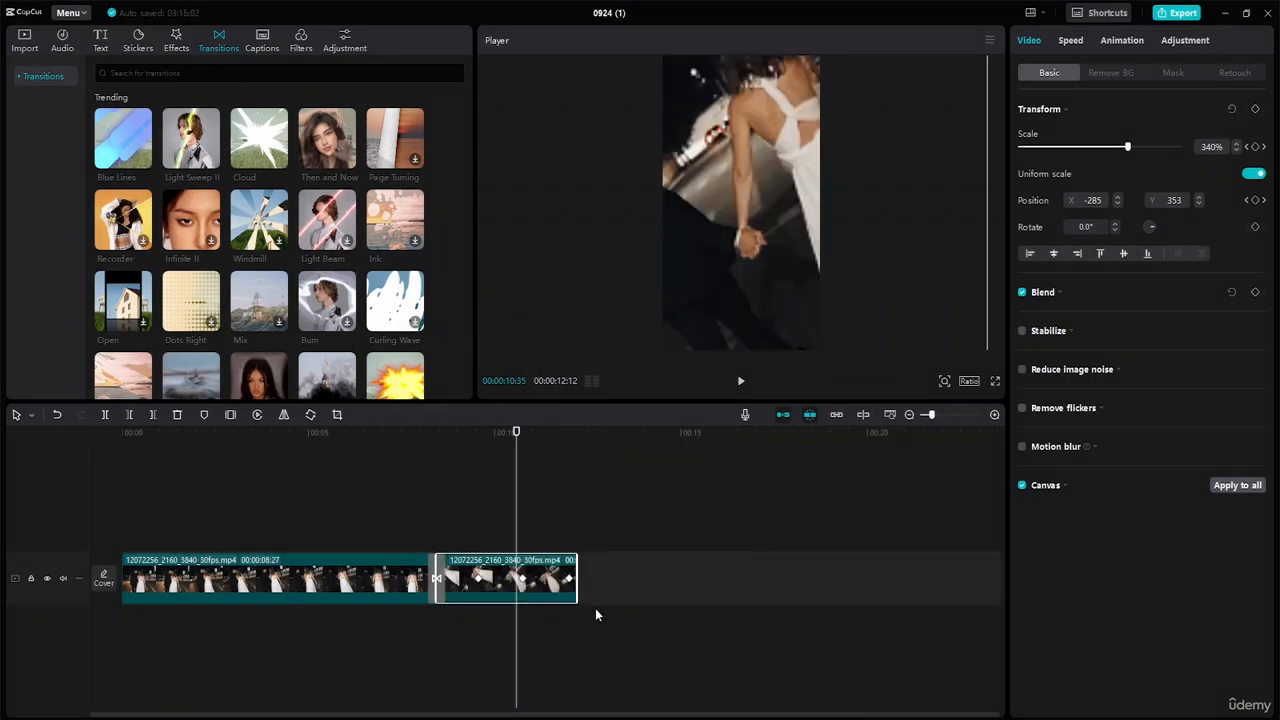
Play the edit again with the second clip selected to review the retimed zoom
click(628, 567)
click(547, 587)
drag(516, 432, 411, 437)
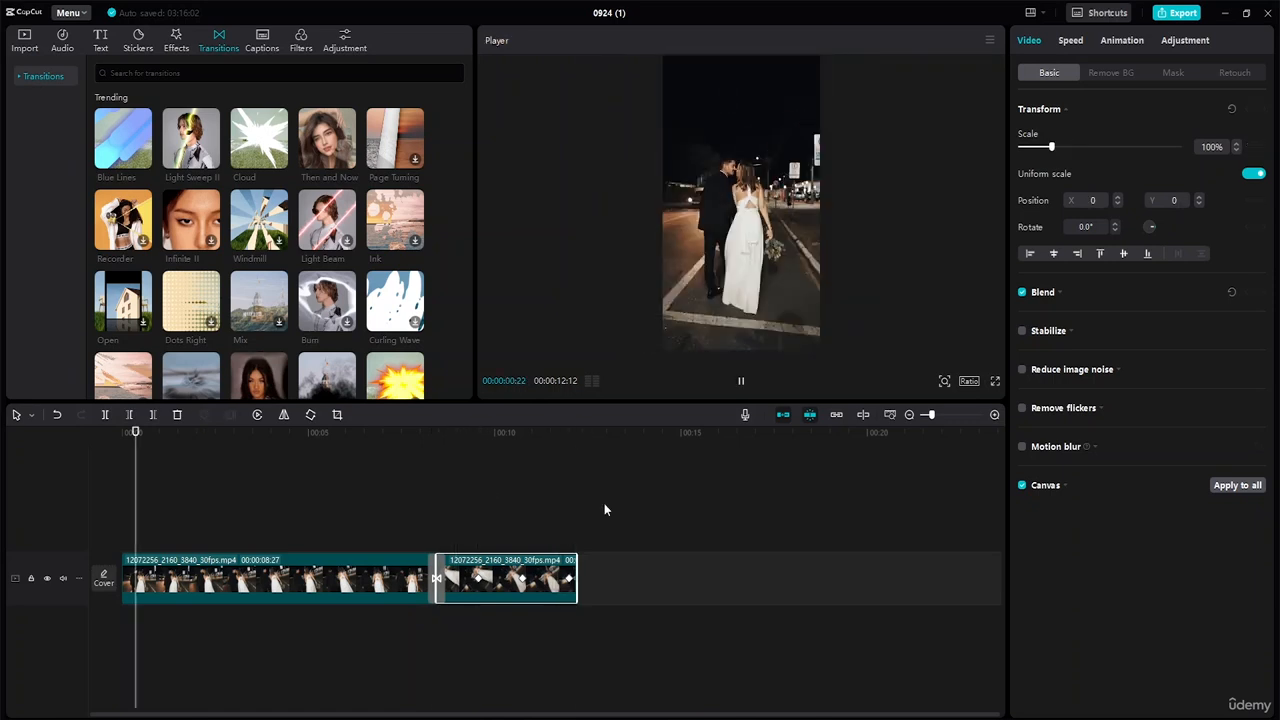
key(space)
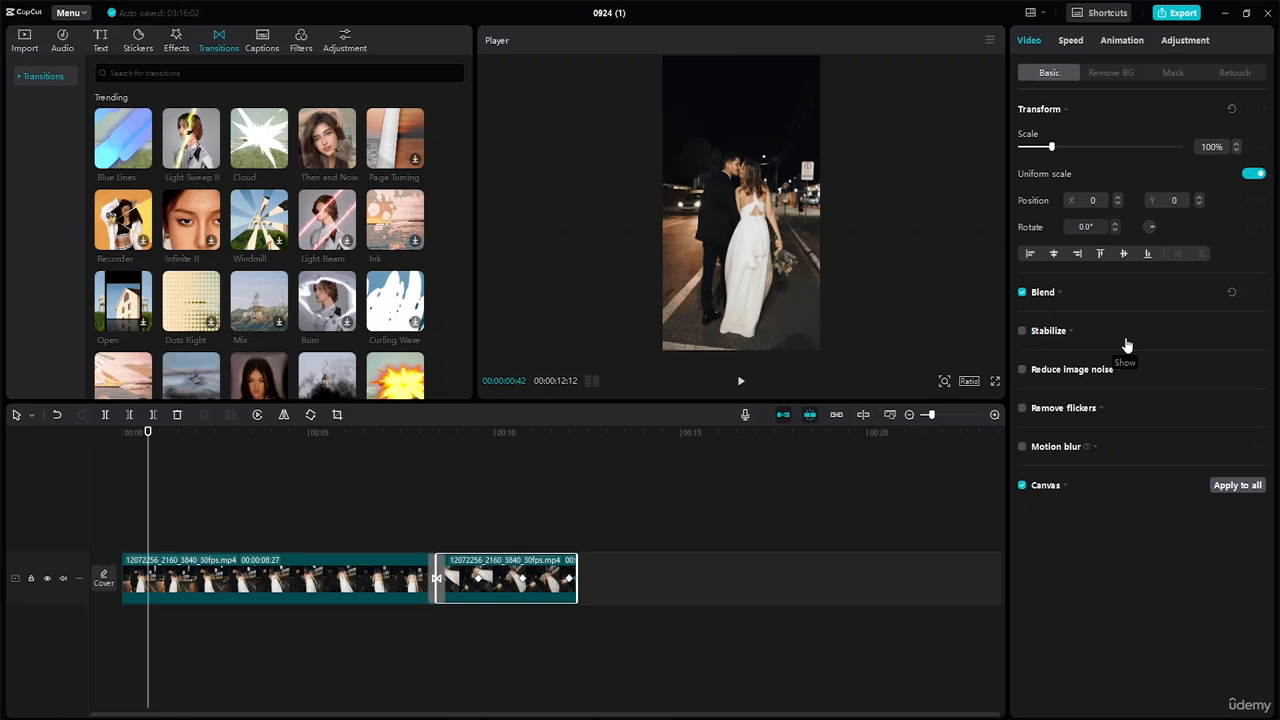
Stabilize the second clip at the Most stable level and play back the edit
click(1021, 331)
click(1176, 361)
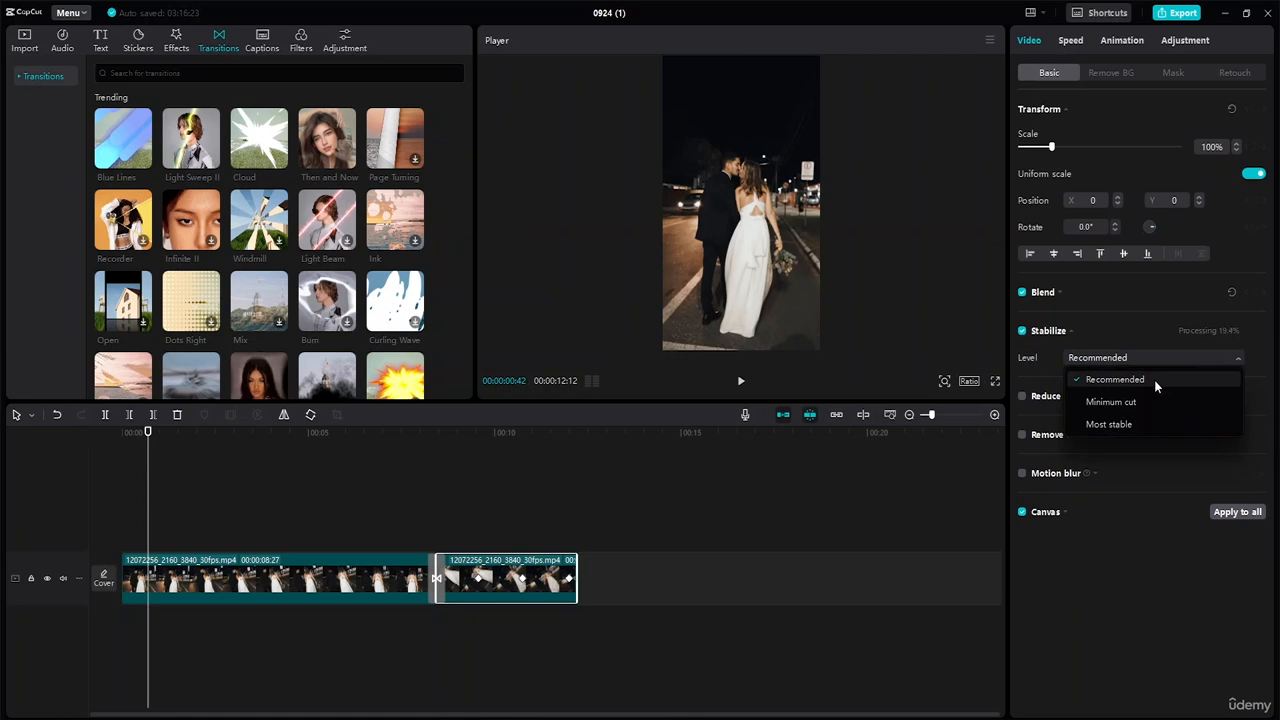
click(1118, 424)
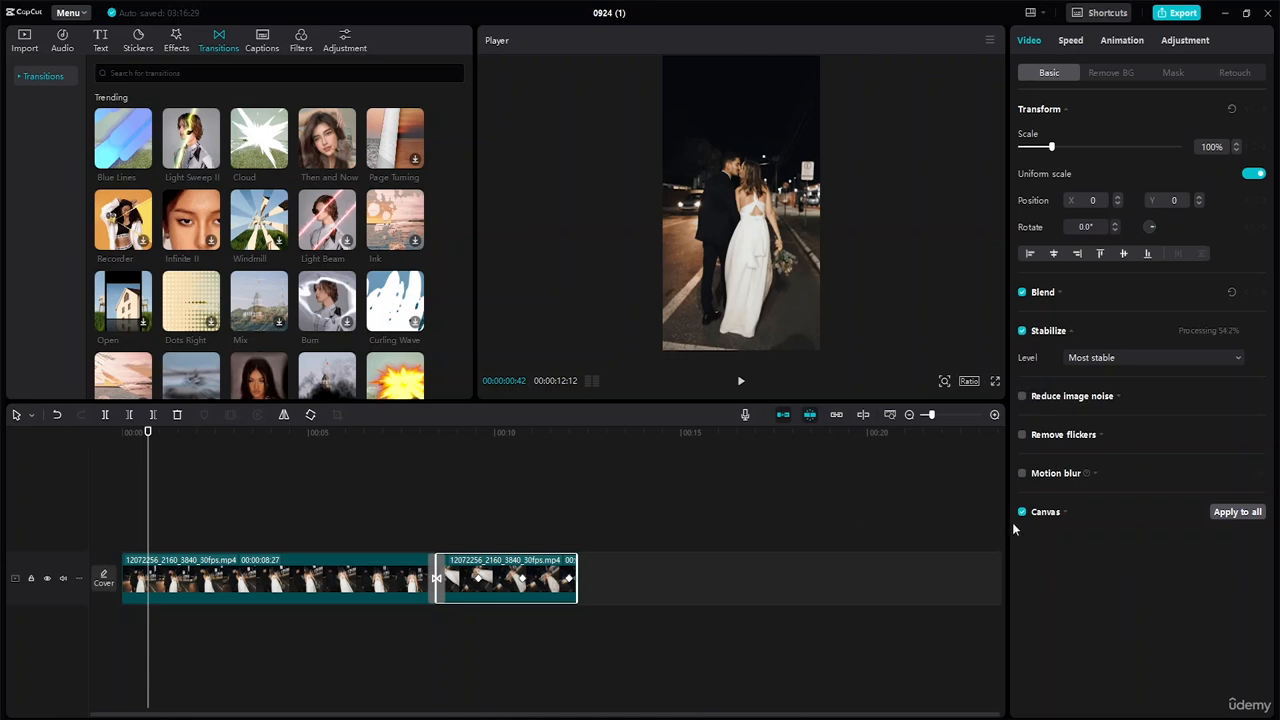
key(space)
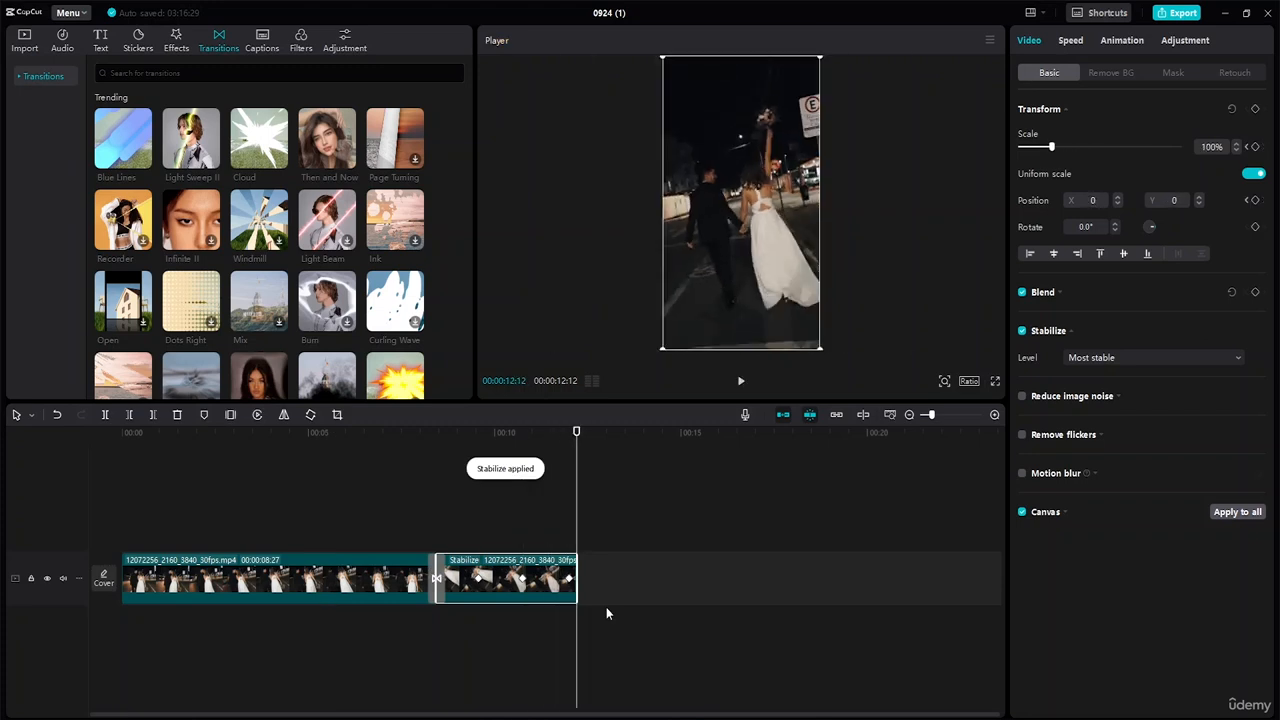
key(space)
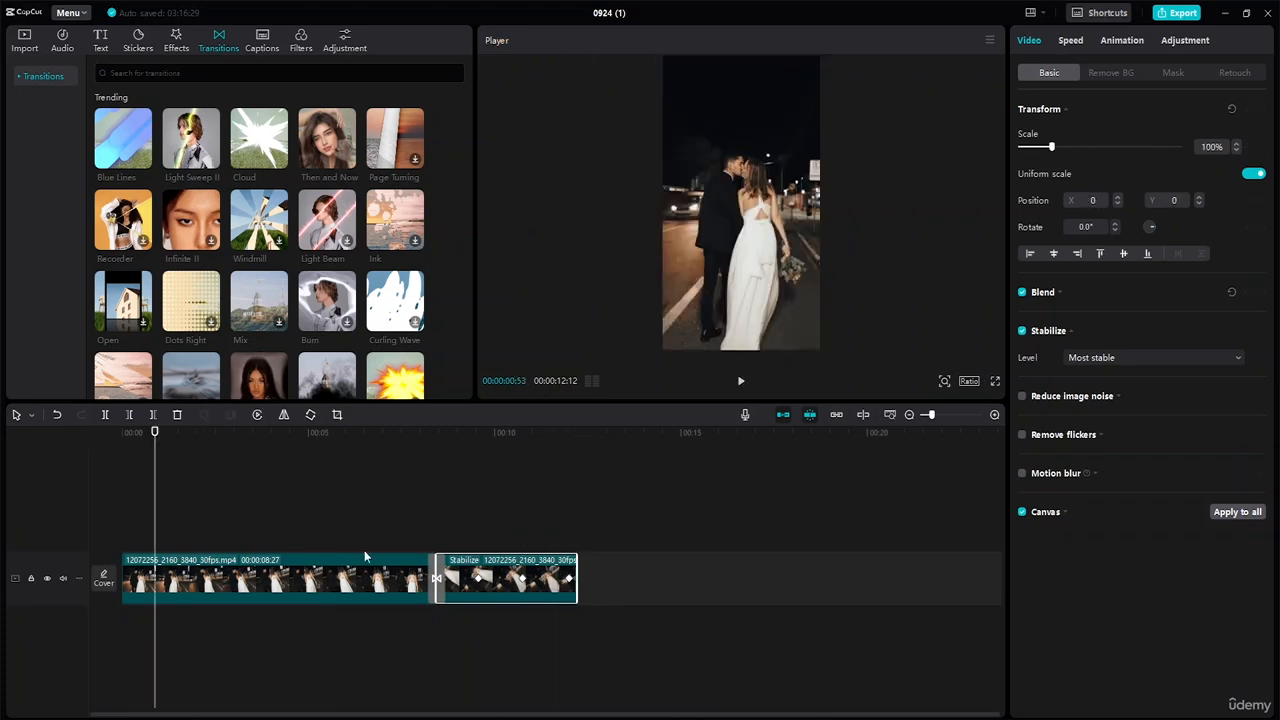
Stabilize the first clip at the Most stable level as well and play the edit from the start
click(364, 555)
click(1023, 331)
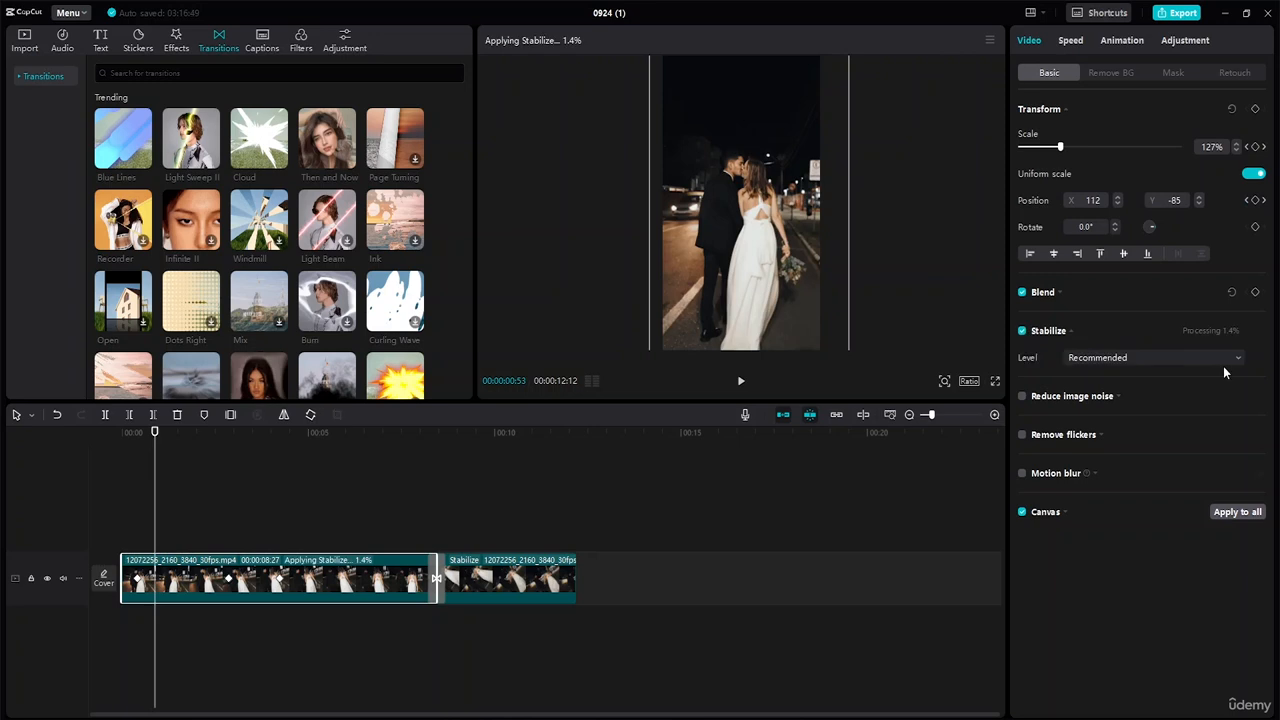
click(1223, 362)
click(1176, 424)
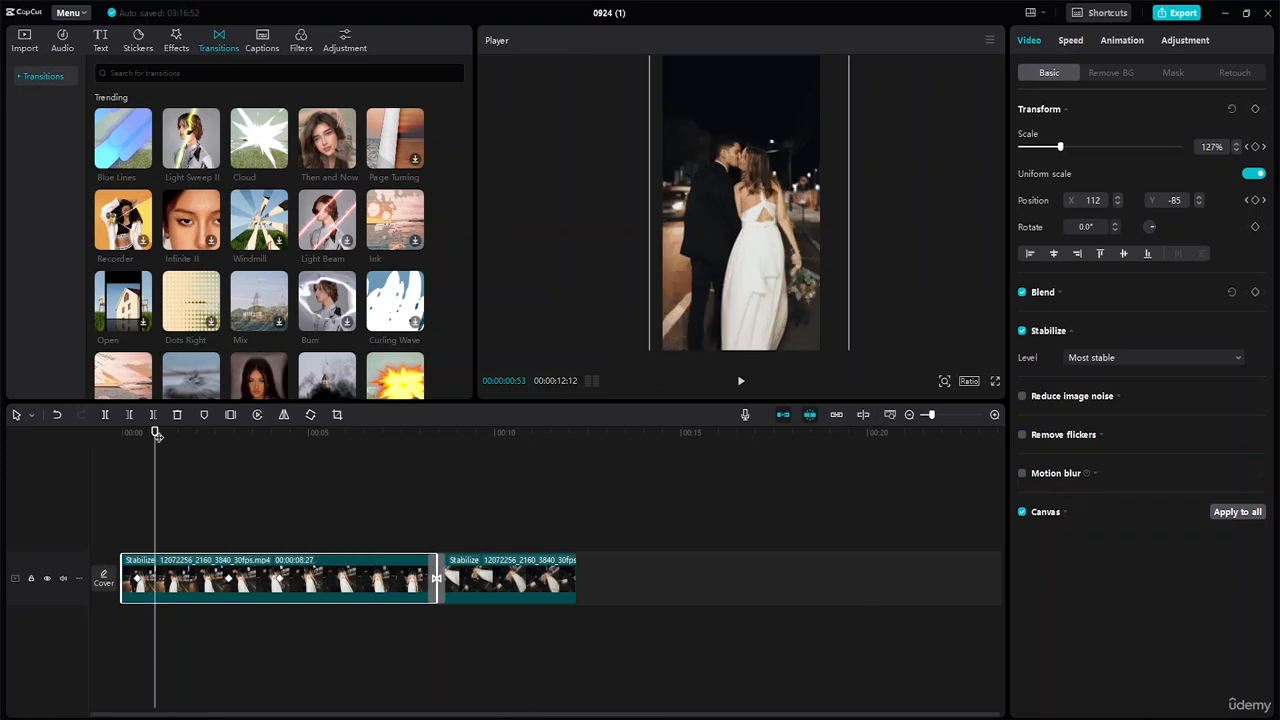
drag(155, 433, 68, 436)
key(space)
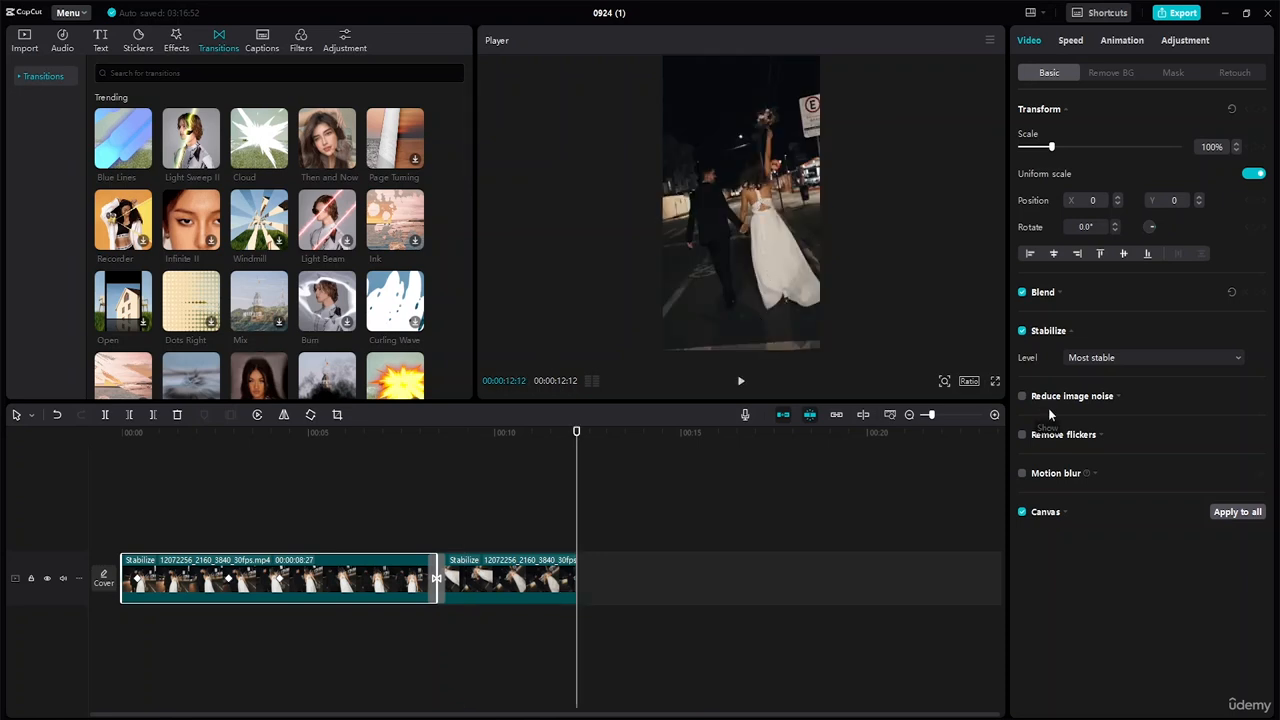
Try image noise reduction on the first clip and look at its level options
click(1023, 397)
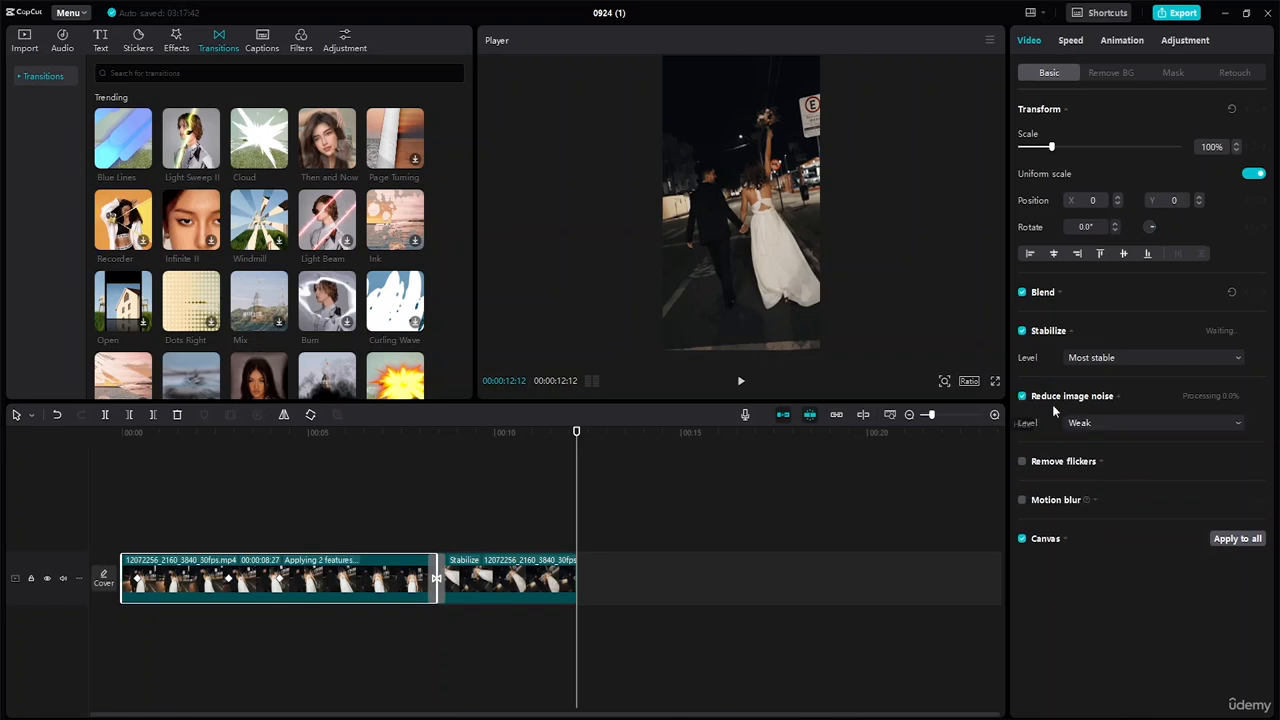
click(1100, 423)
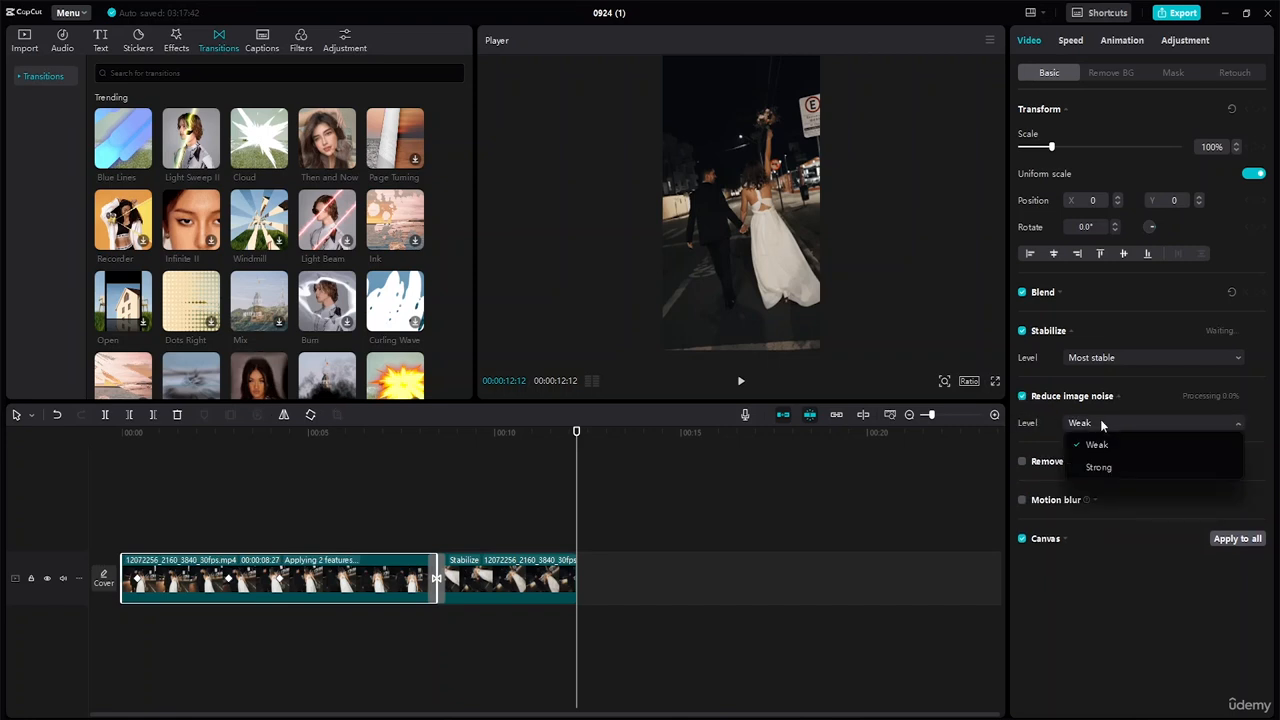
click(1076, 398)
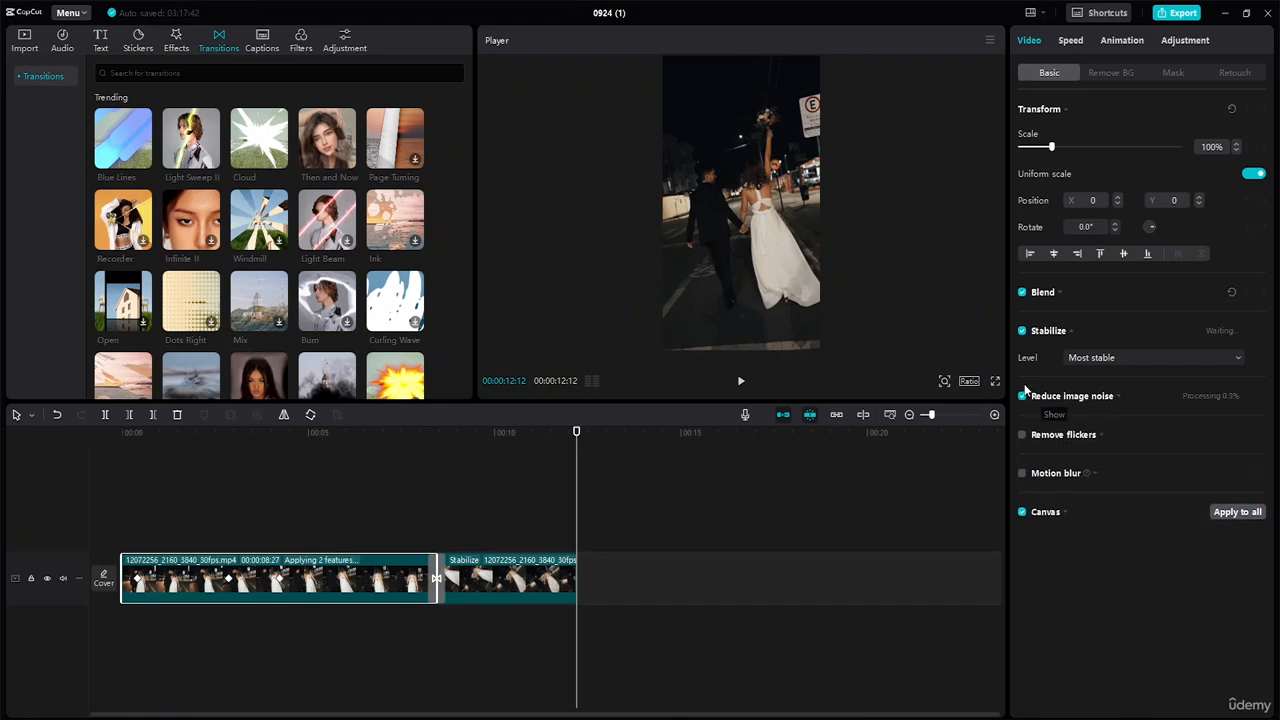
click(1022, 396)
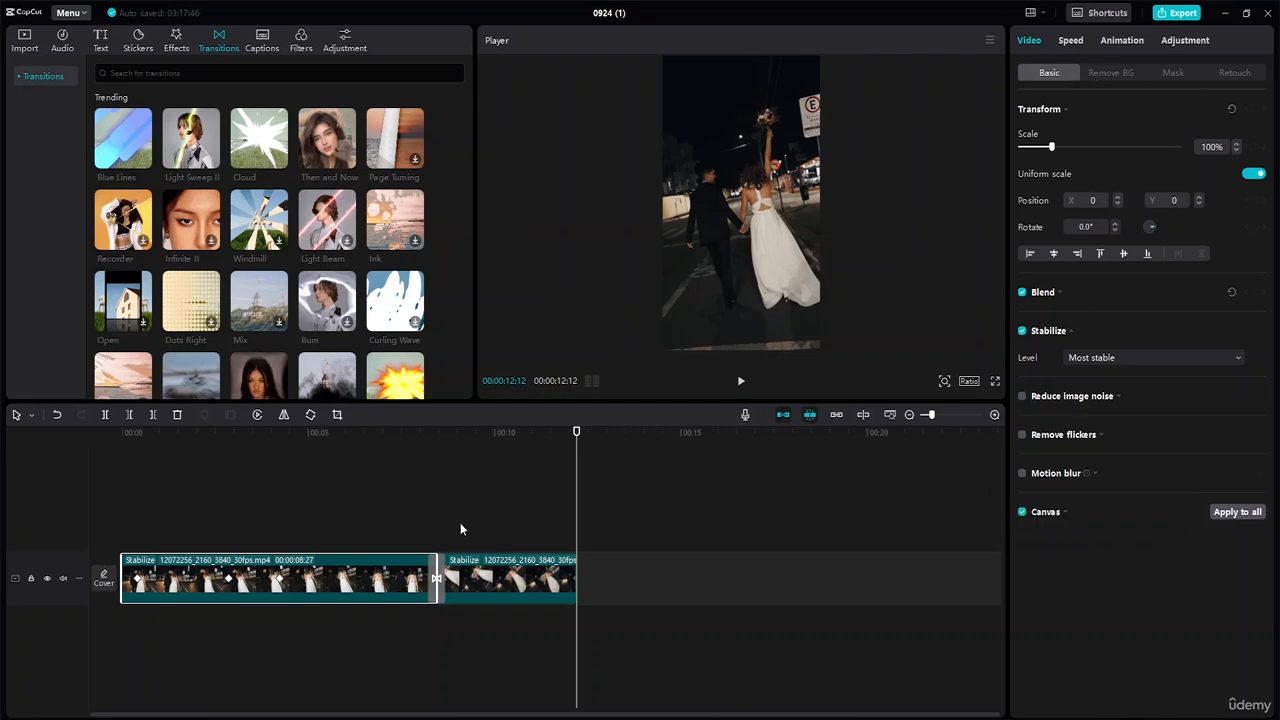
Return the playhead to the start and name the export "Zoom In and Zoom Out"
click(506, 576)
click(231, 583)
drag(577, 435, 82, 418)
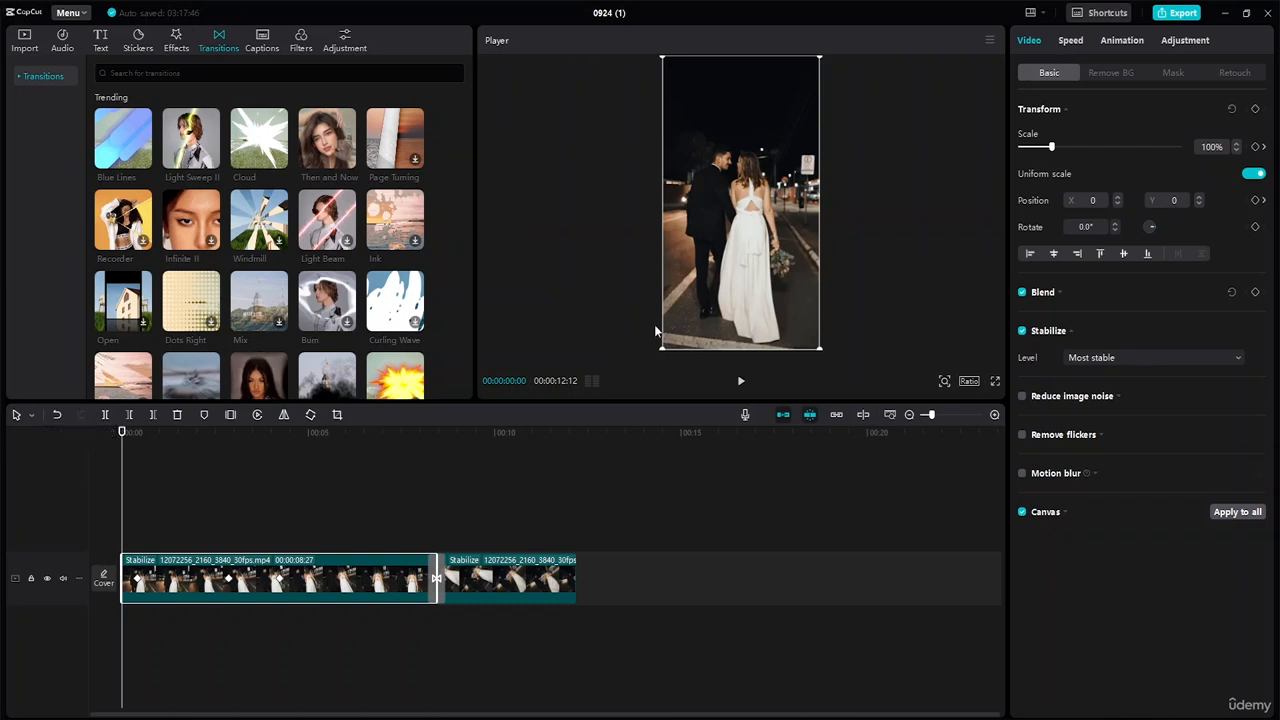
click(1180, 13)
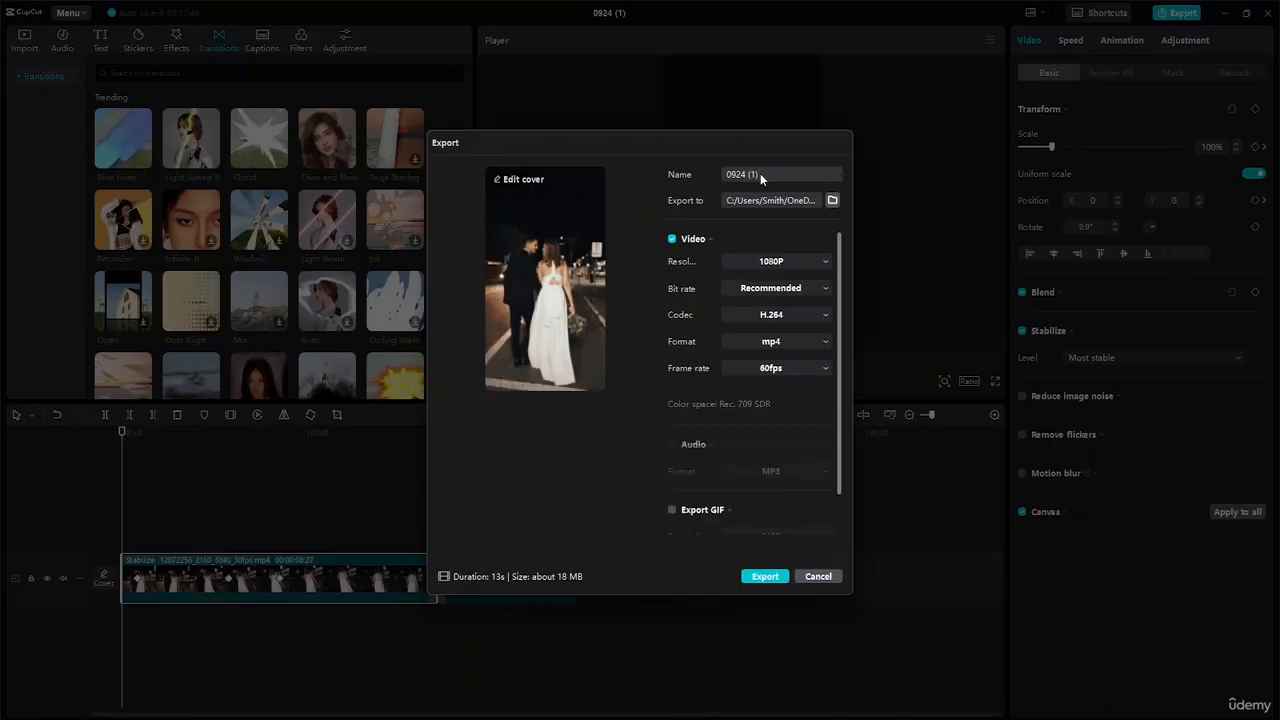
click(760, 173)
drag(722, 174, 758, 174)
click(758, 174)
text(Zoom In and Zoom Out)
Set the export location to the "Advance Capcut Tutorial Resource File" folder on the Desktop
click(832, 200)
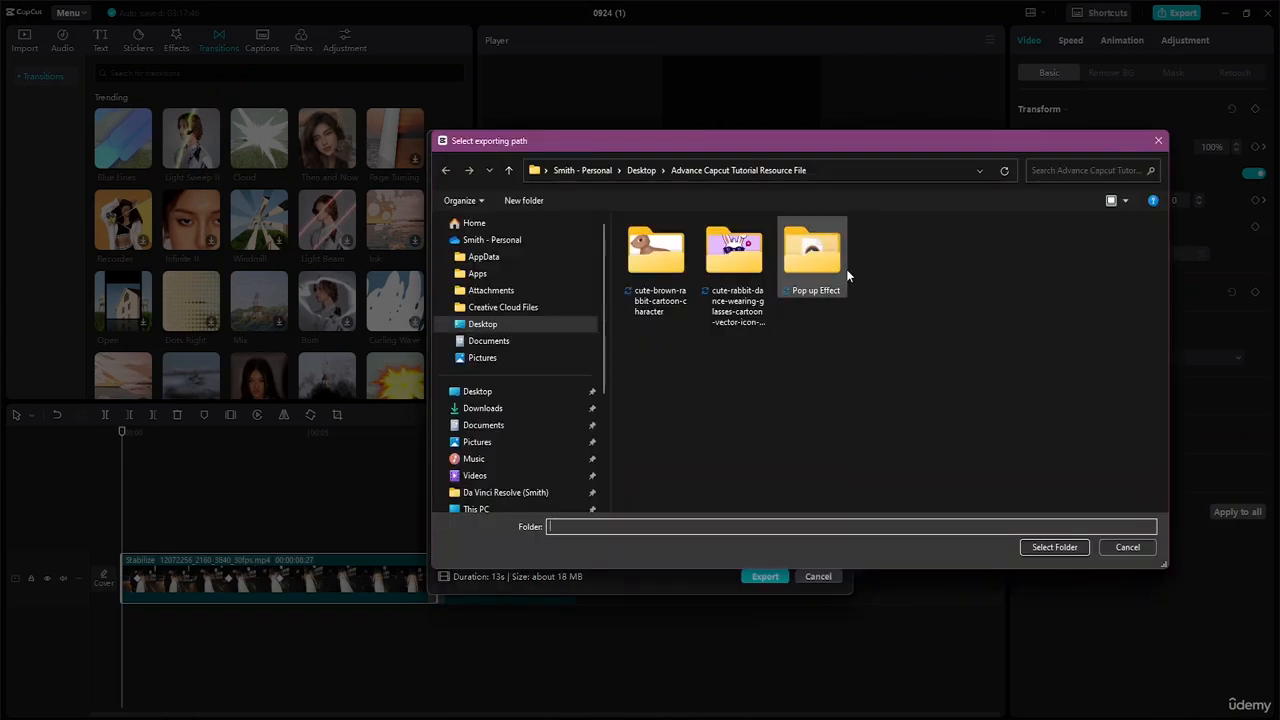
click(507, 393)
double_click(740, 290)
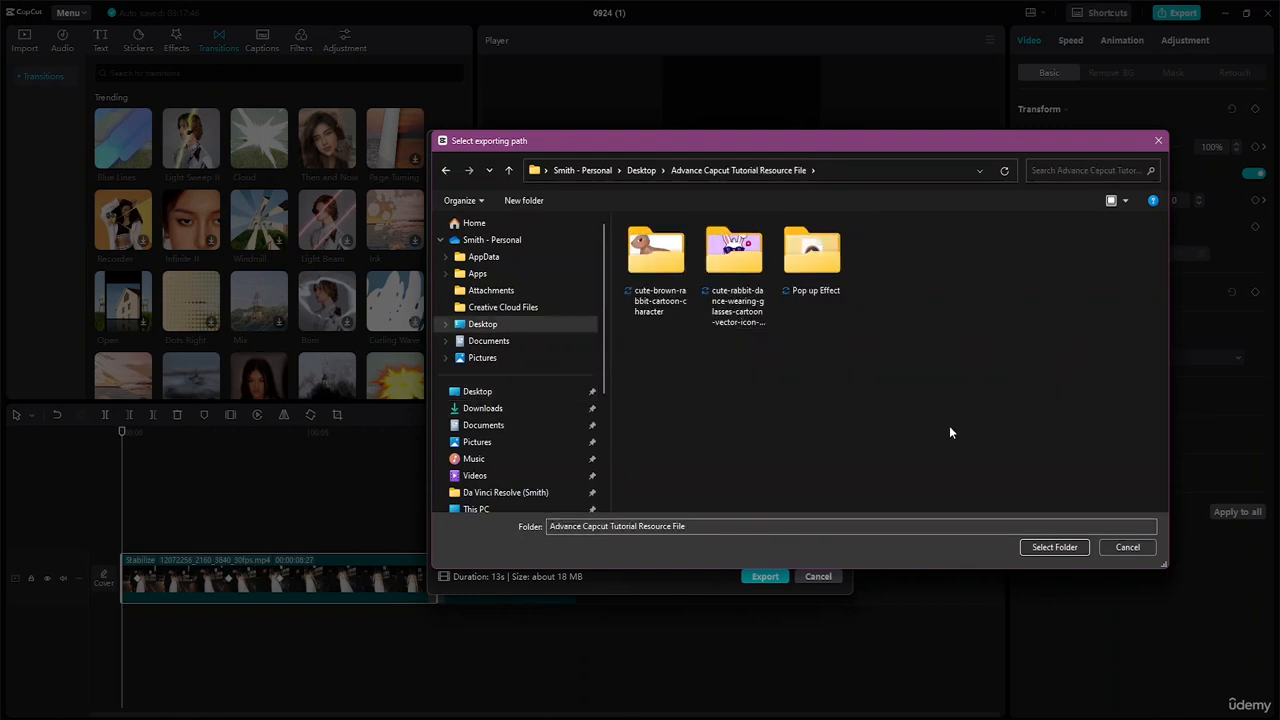
click(1058, 548)
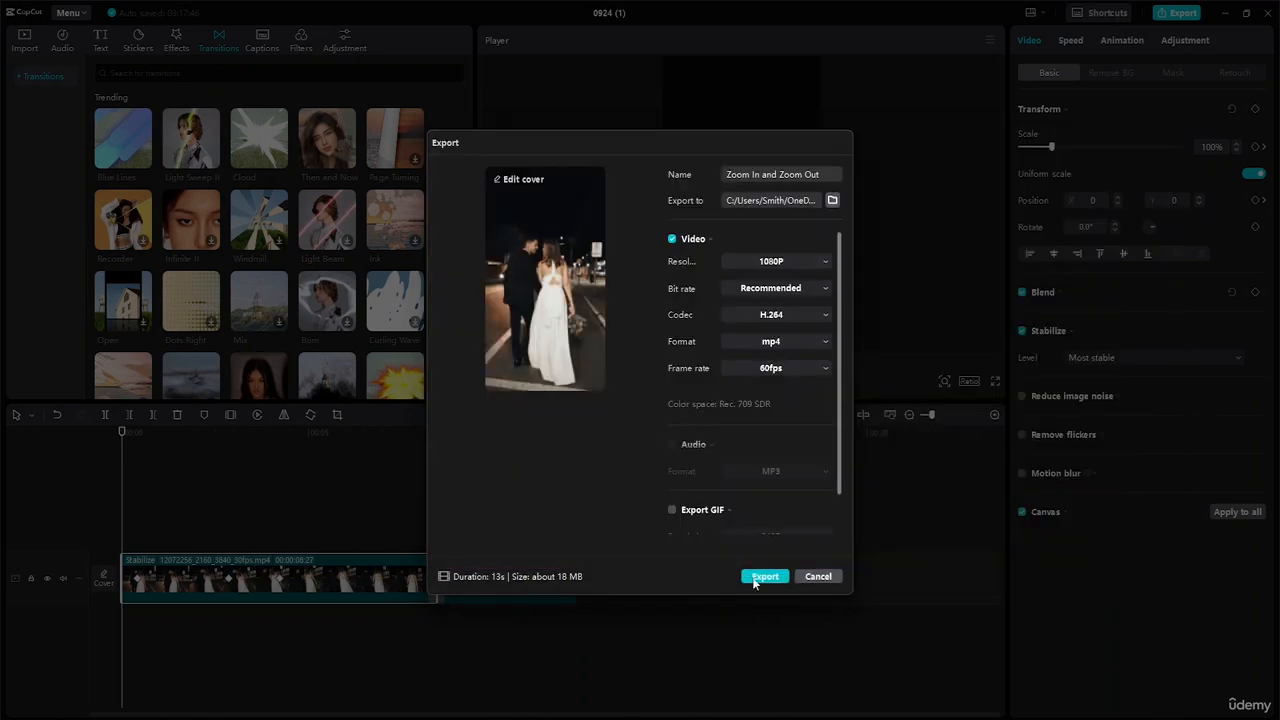
Toggle the copyright check and export the video, closing the sharing dialog without sharing
scroll(789, 300, down, 1)
scroll(791, 296, up, 1)
scroll(784, 268, down, 1)
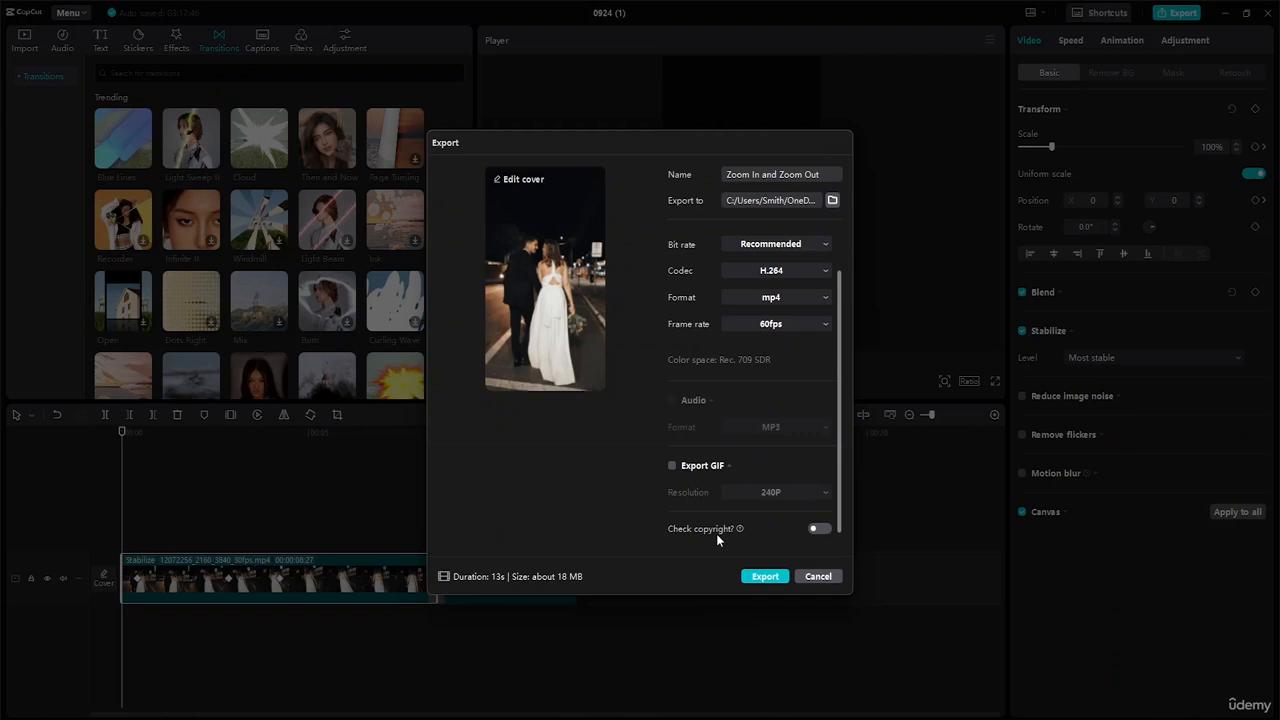
click(821, 530)
click(765, 576)
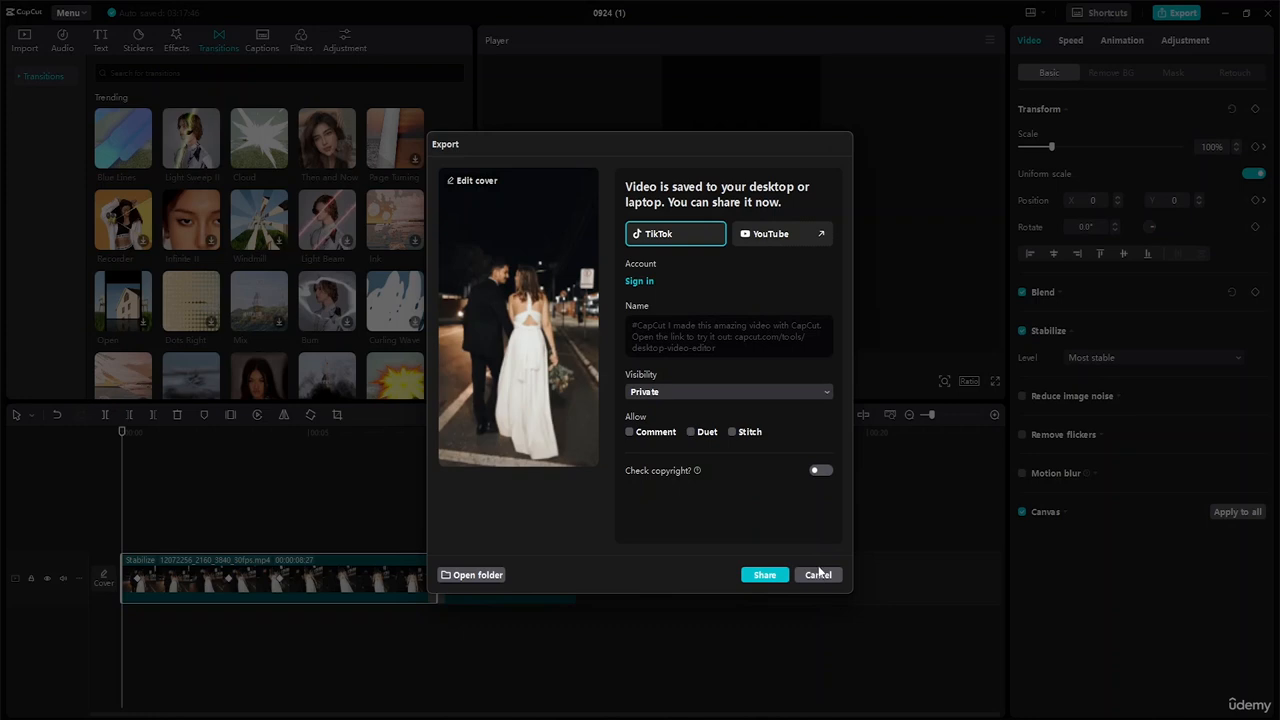
click(818, 575)
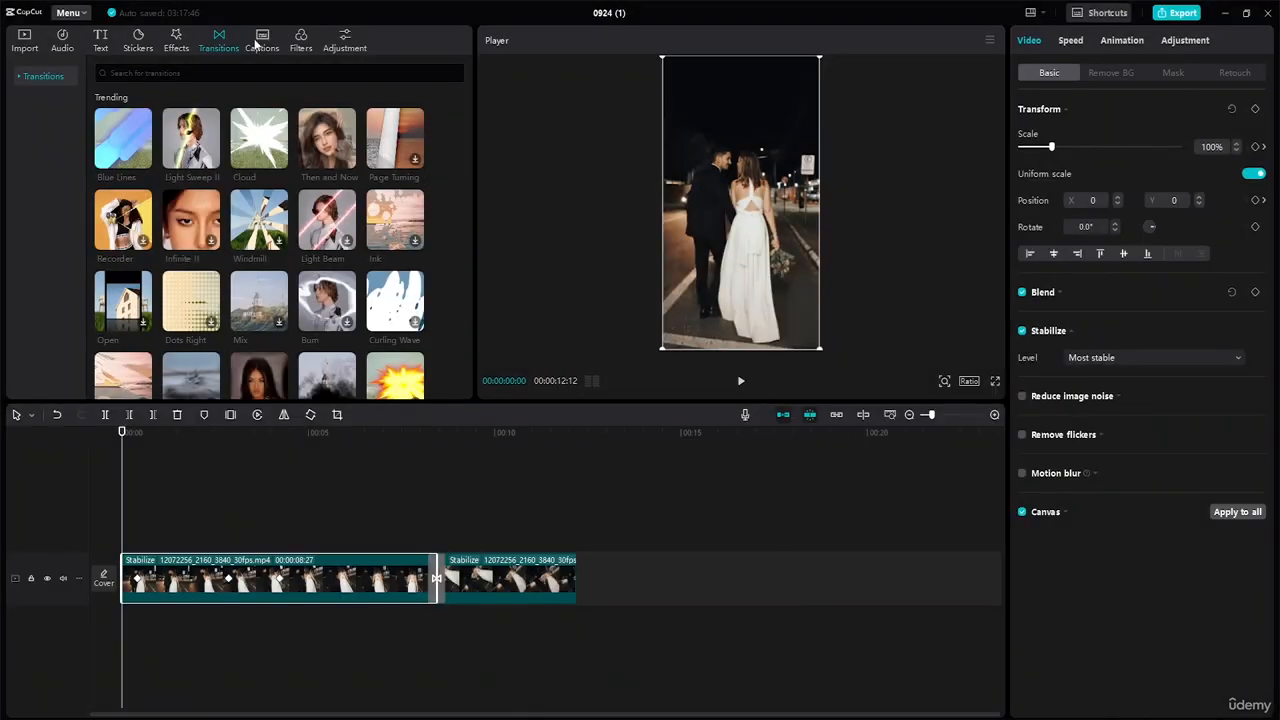
Create a new empty project and confirm leaving the current one
click(104, 38)
click(67, 12)
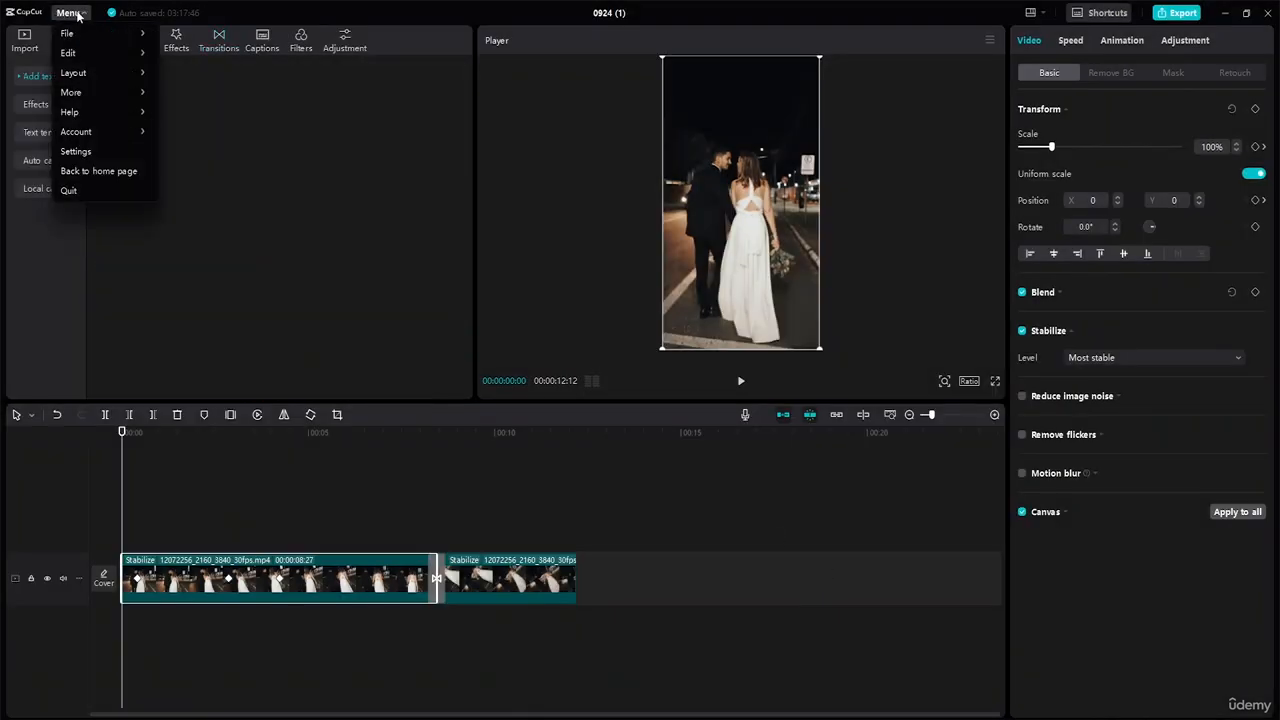
mouse_move(83, 35)
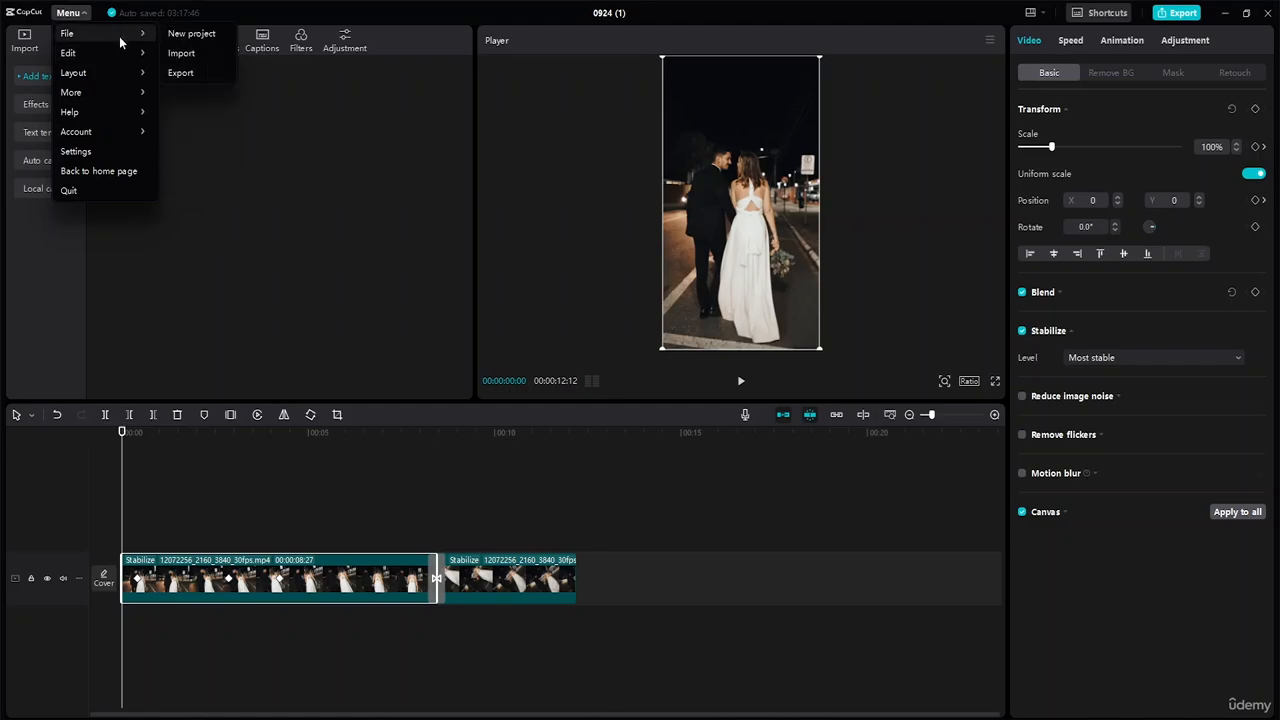
click(190, 34)
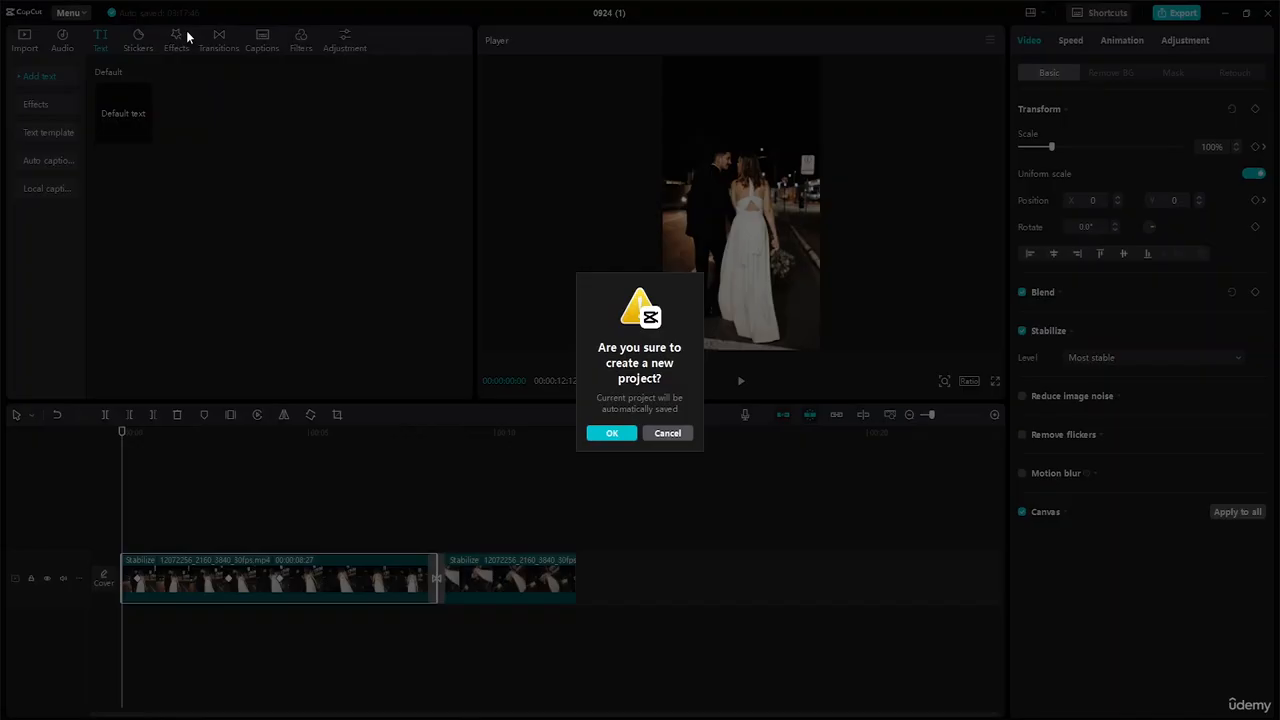
click(611, 433)
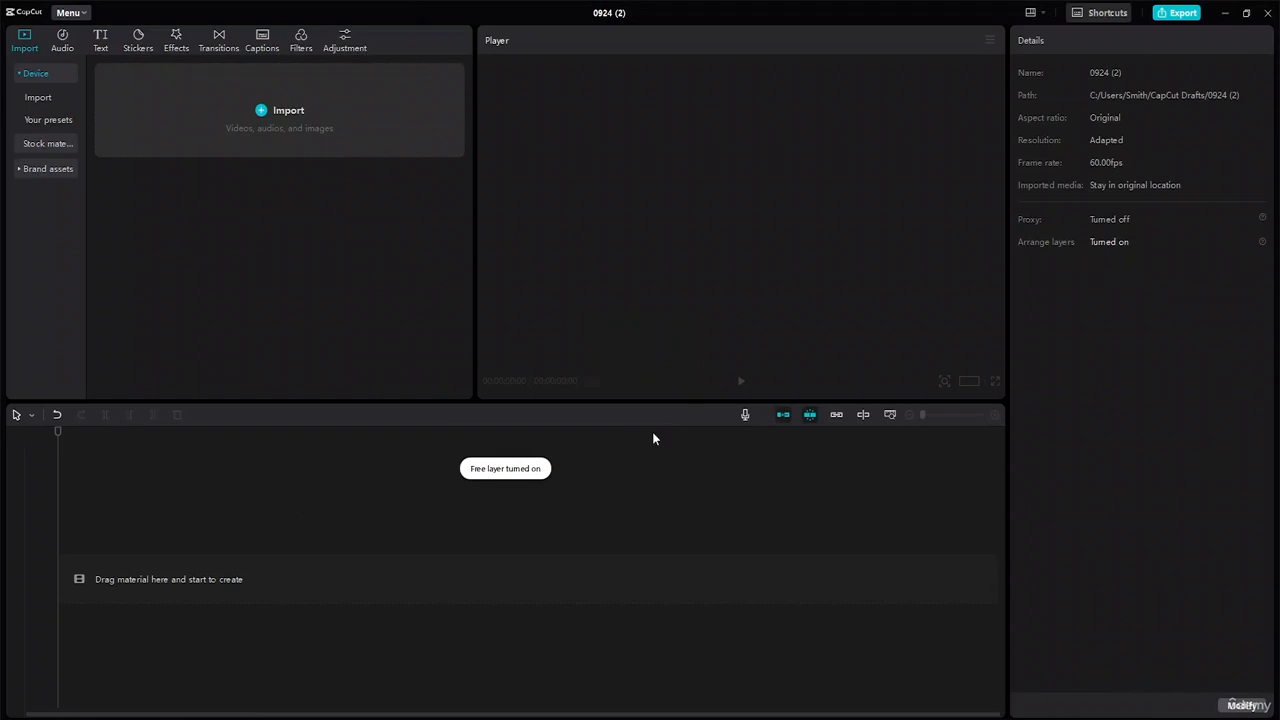
Import the six clips beginning 4824361, 6813515, 12064457, 12087976, 12094210 and 12119247 from the "Advance Capcut Tutorial Resource File" folder
click(286, 131)
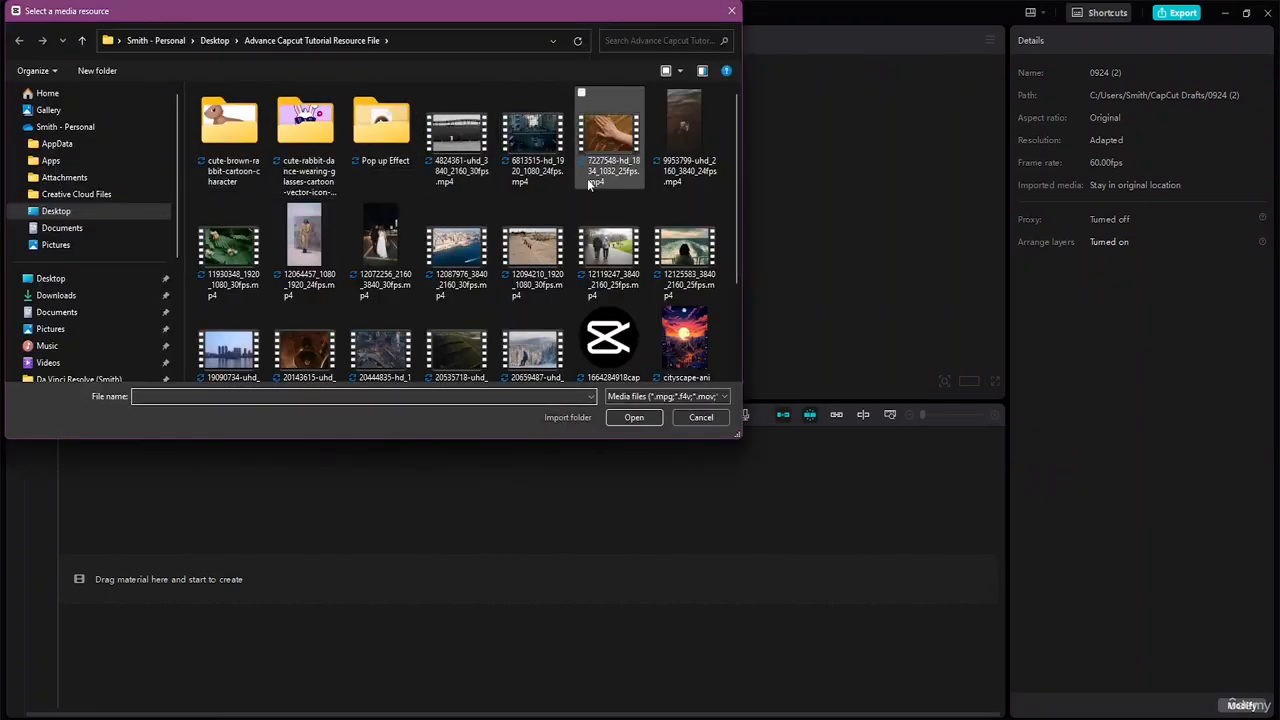
click(457, 172)
ctrl+click(537, 163)
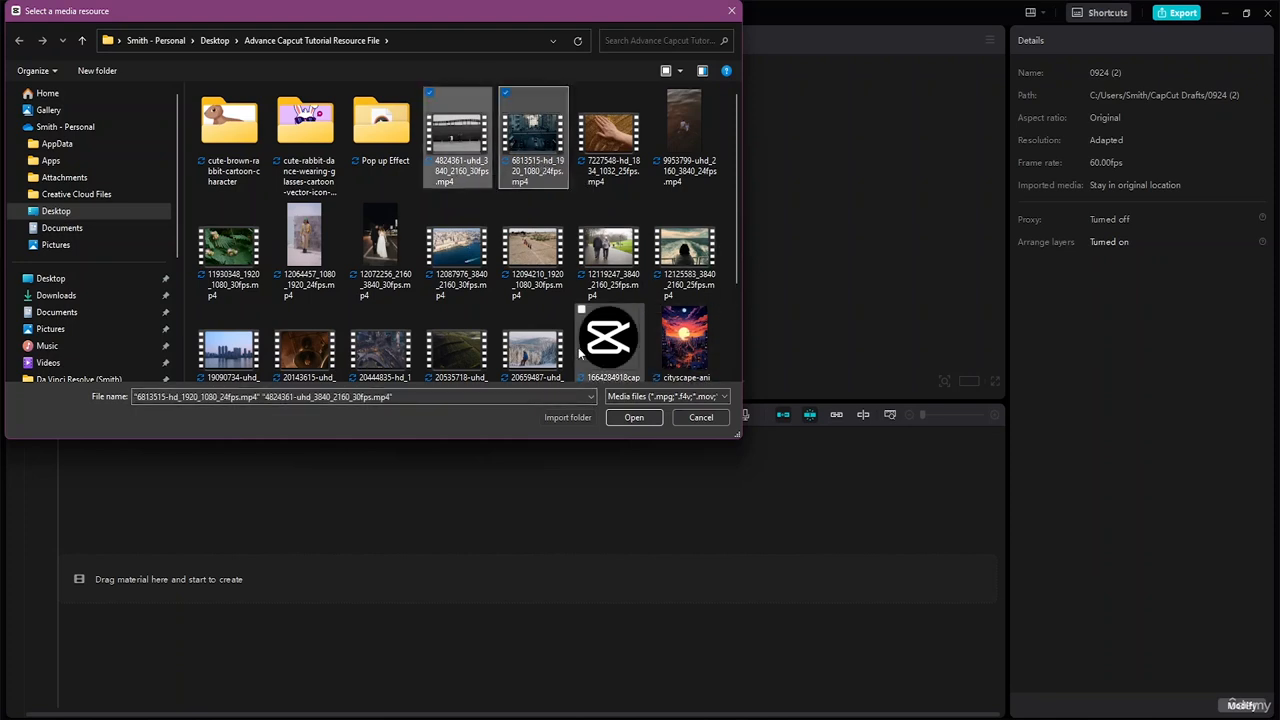
ctrl+click(458, 255)
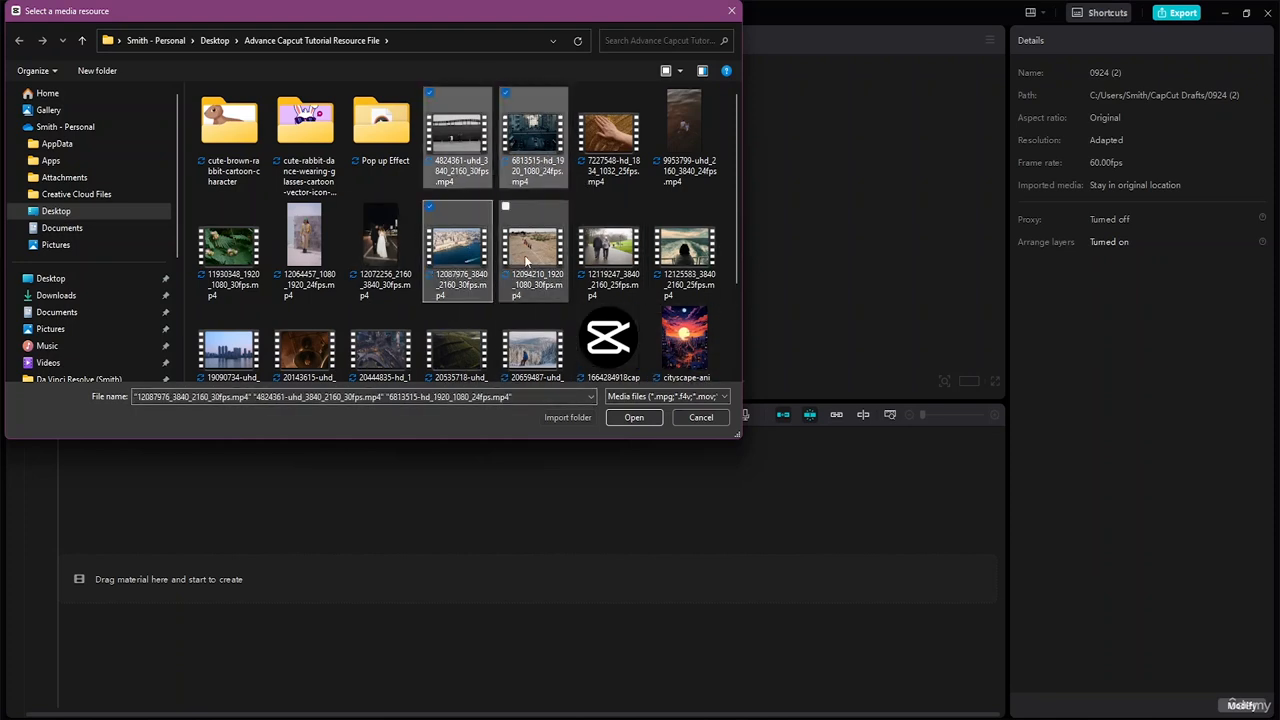
ctrl+click(526, 262)
ctrl+click(604, 268)
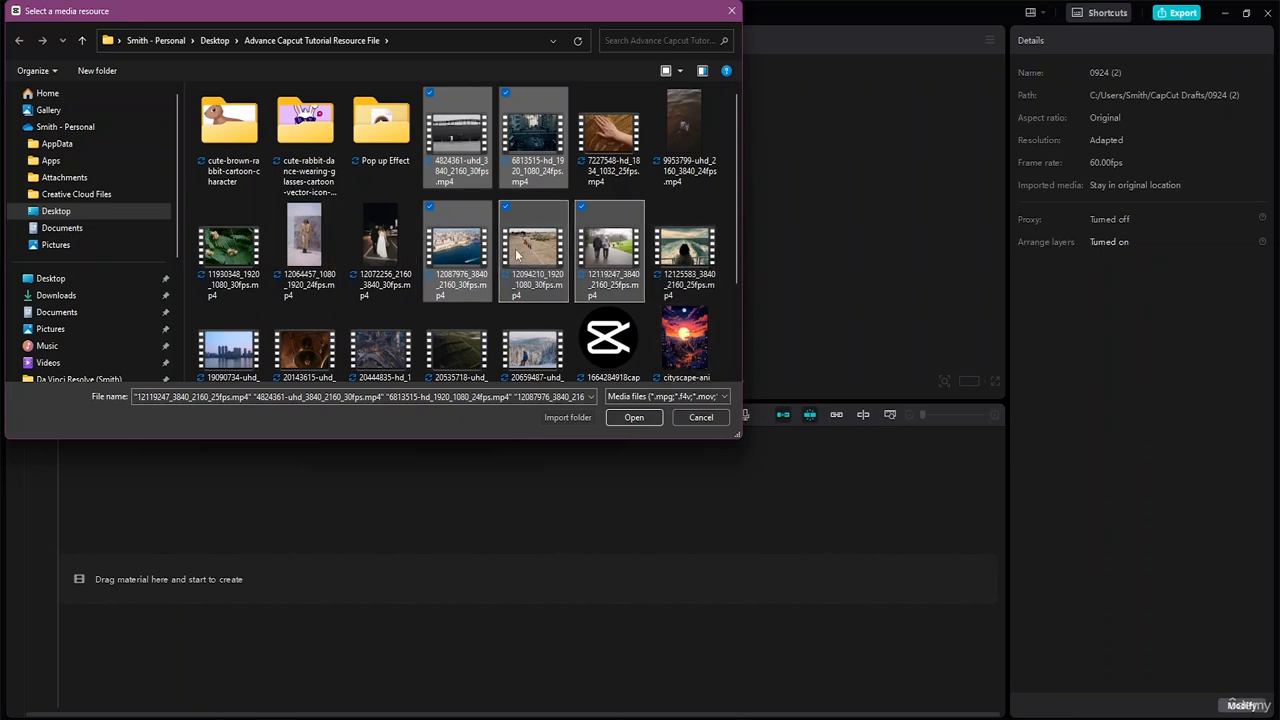
scroll(516, 255, down, 1)
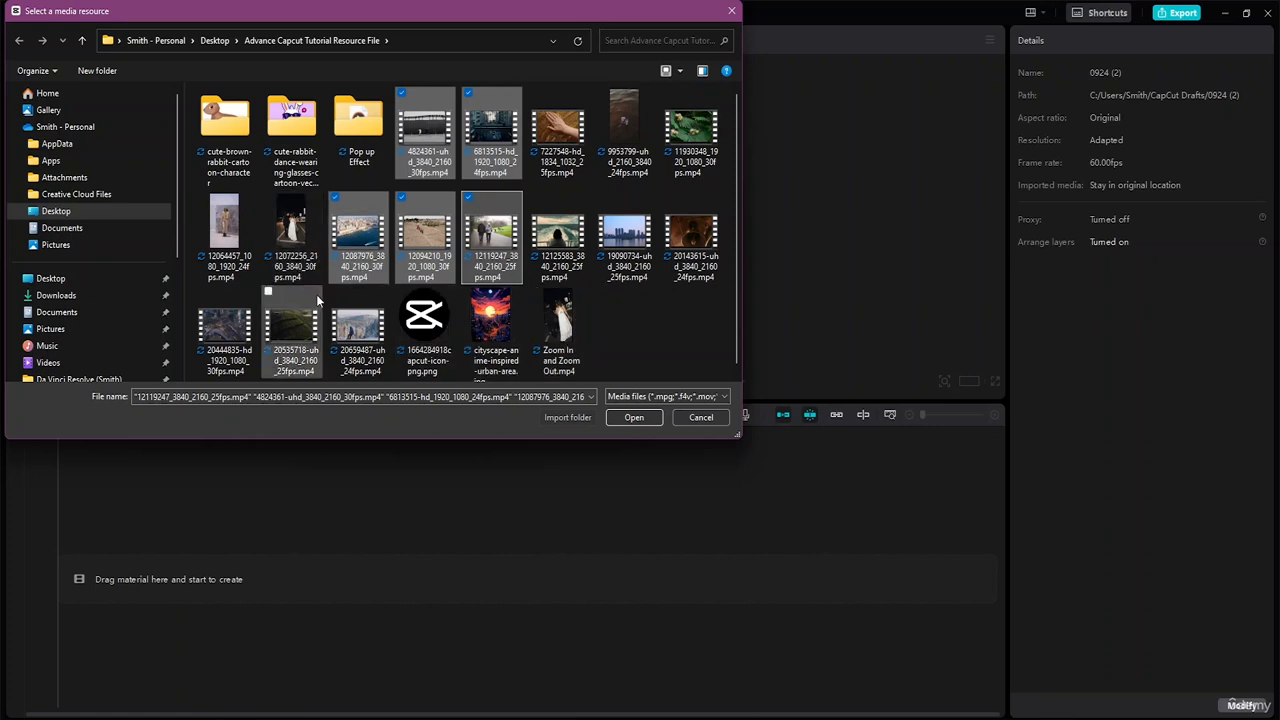
ctrl+click(238, 228)
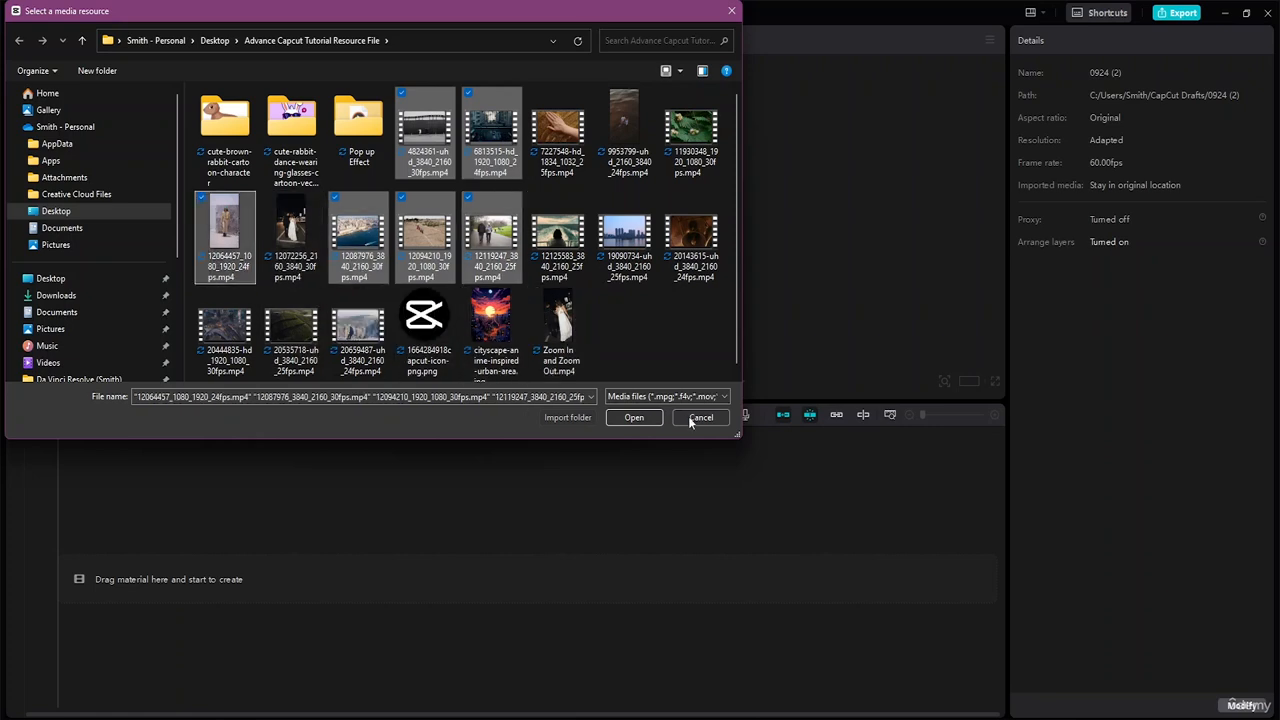
click(634, 417)
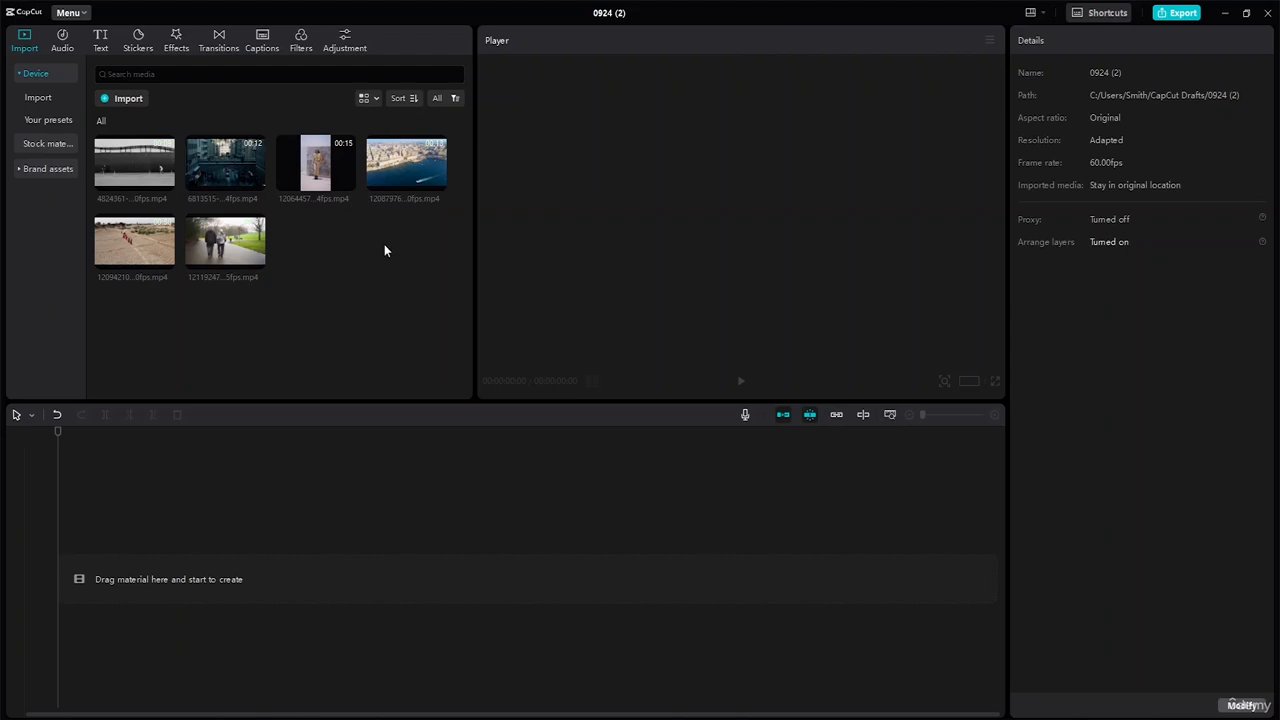
Add the black-and-white skateboarding clip to the timeline, fit it to the timeline view and play it to about 00:00:03:45
click(140, 163)
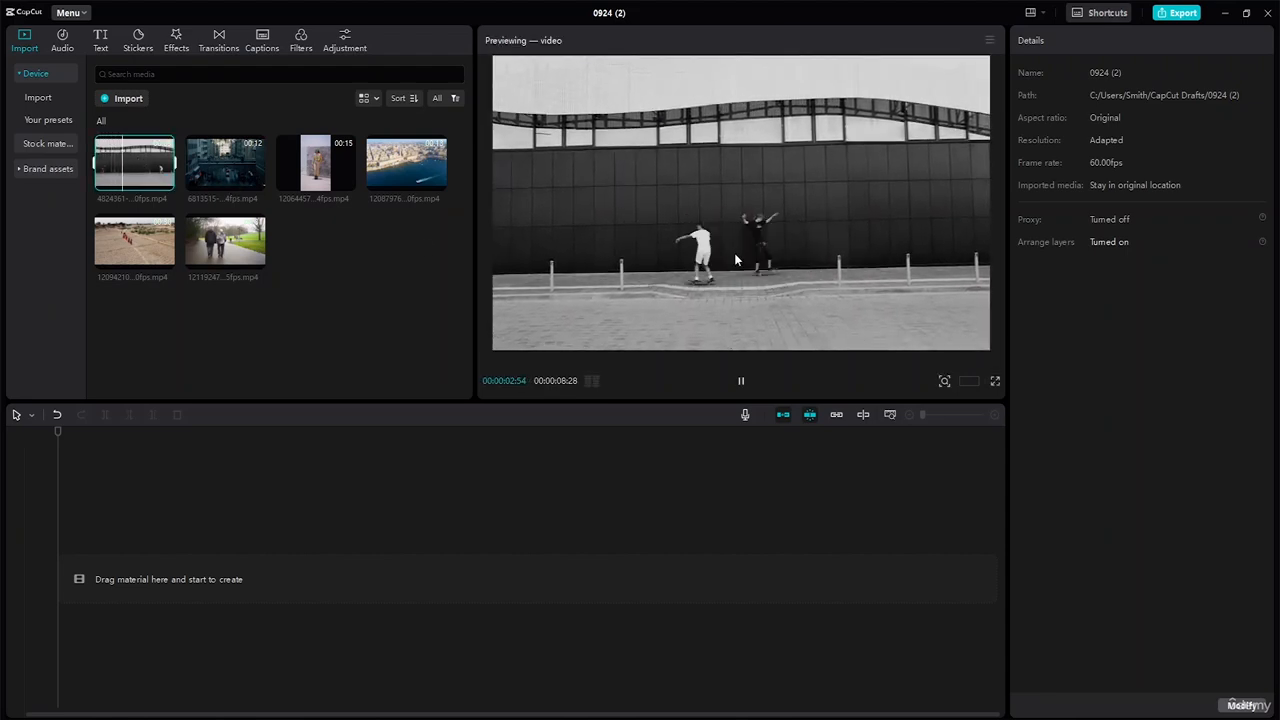
click(167, 186)
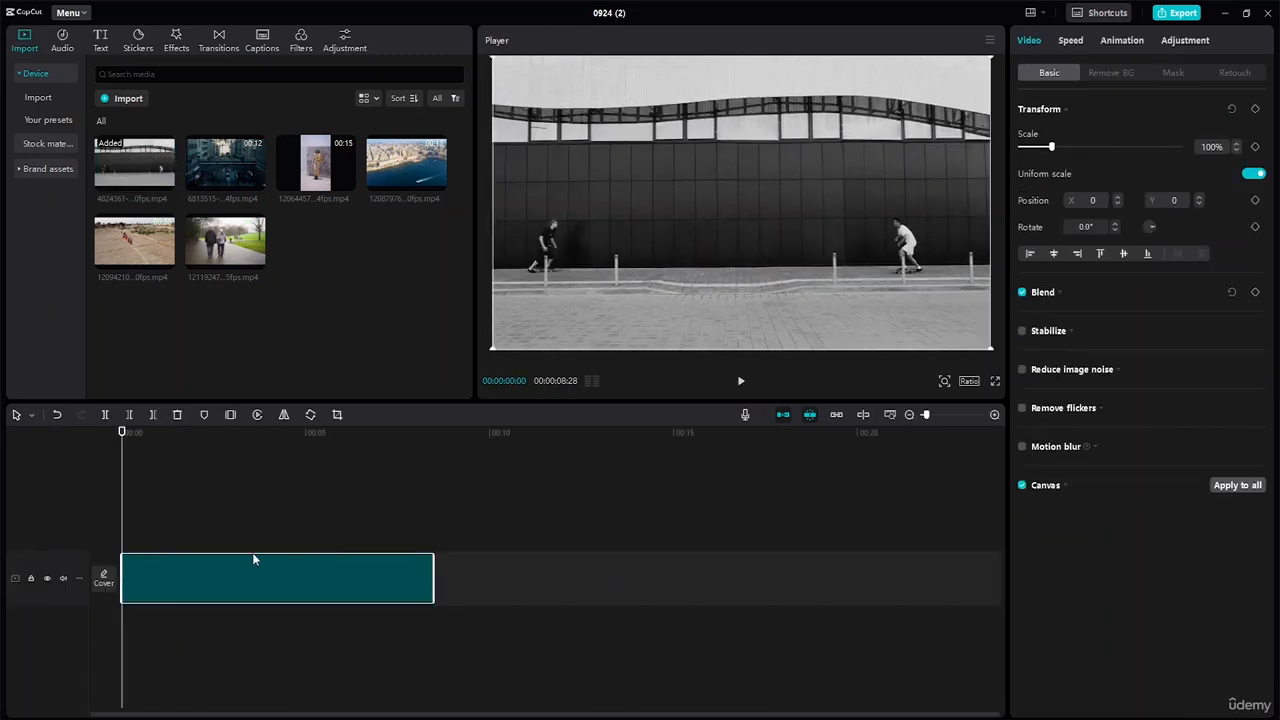
click(890, 415)
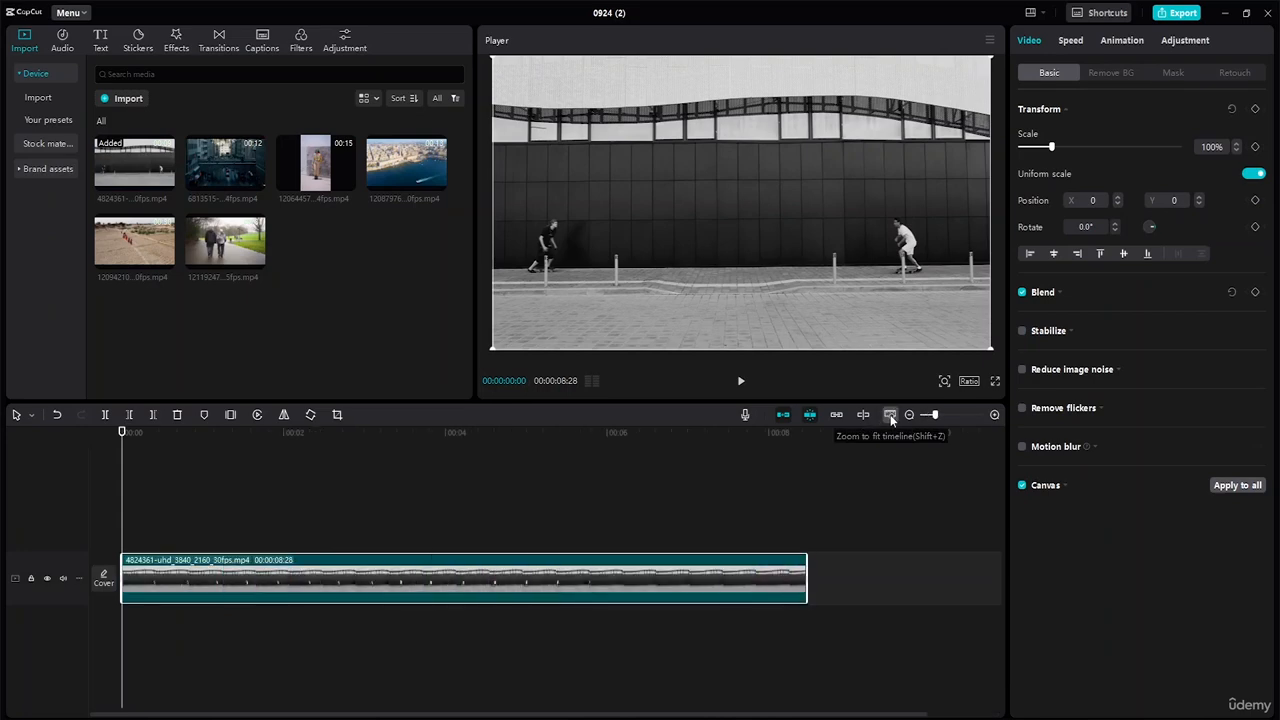
click(741, 382)
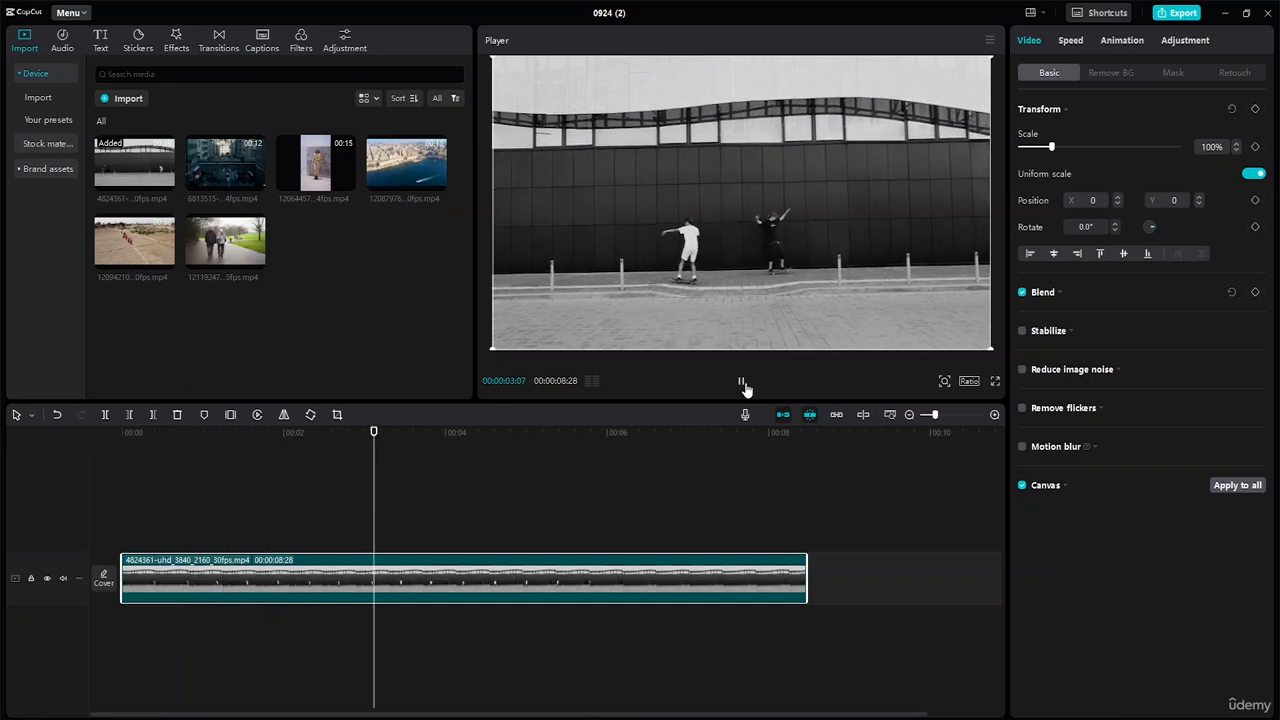
click(742, 382)
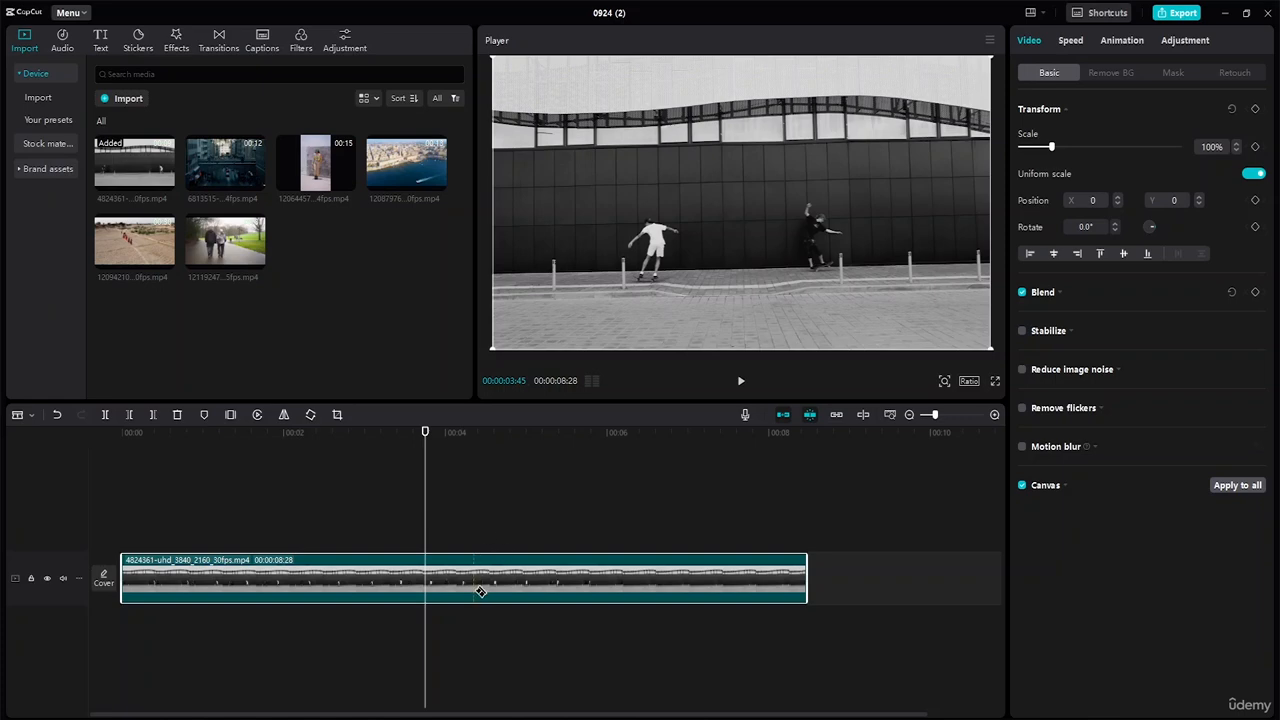
Paste a copy of the skateboarding clip on the track above and align its start with the original clip
key(a)
key(ctrl+v)
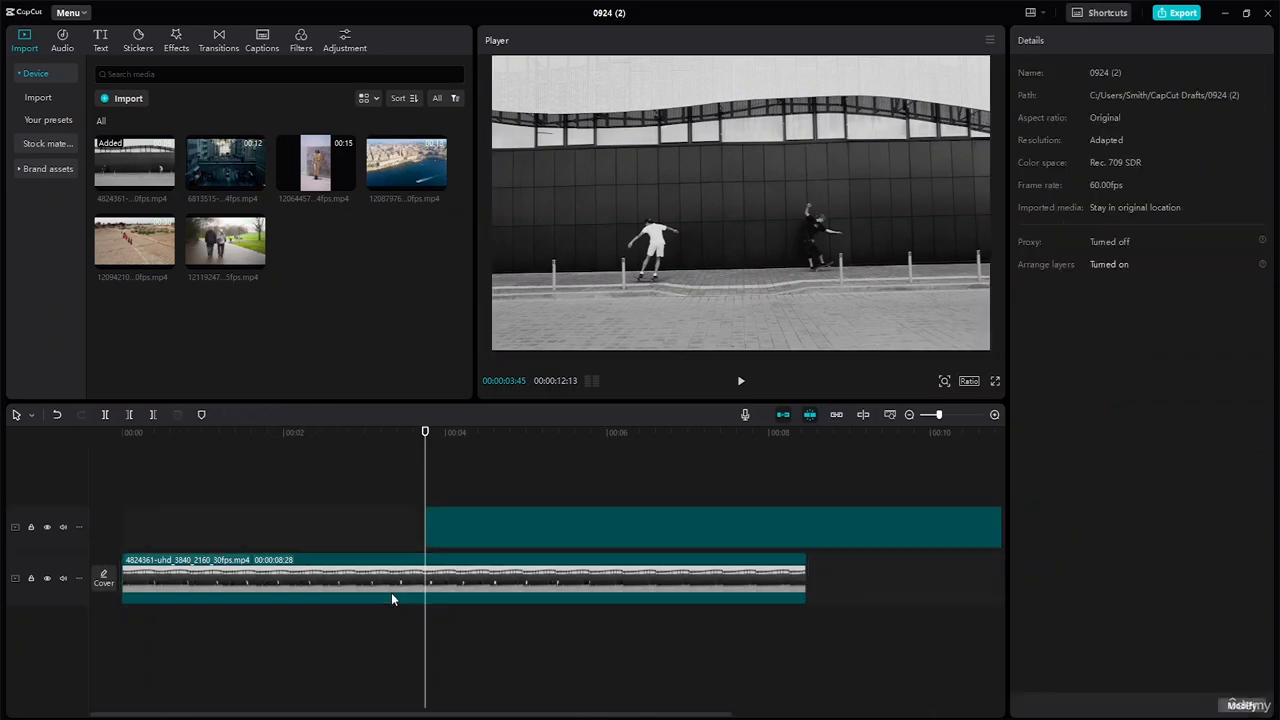
drag(540, 530, 234, 527)
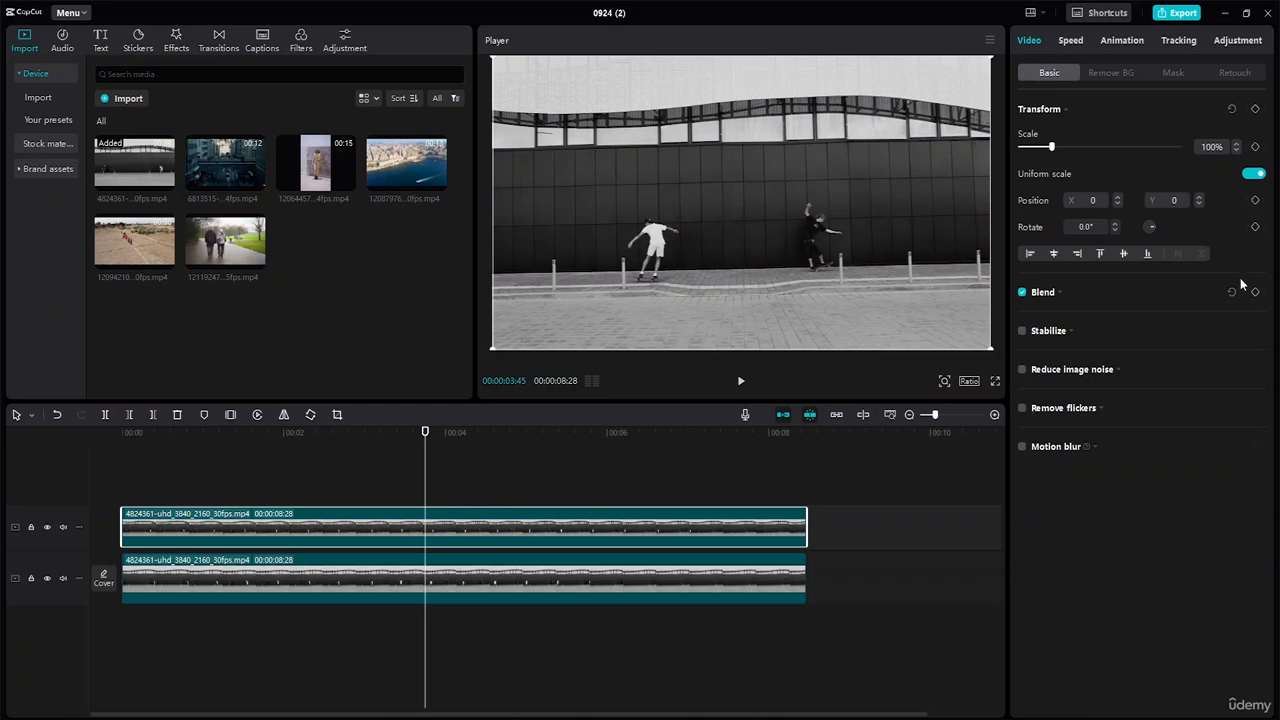
Add a Rectangle mask to the upper clip around the white-clothed skater, about 560 by 720 at X -470, Y -99
click(1171, 73)
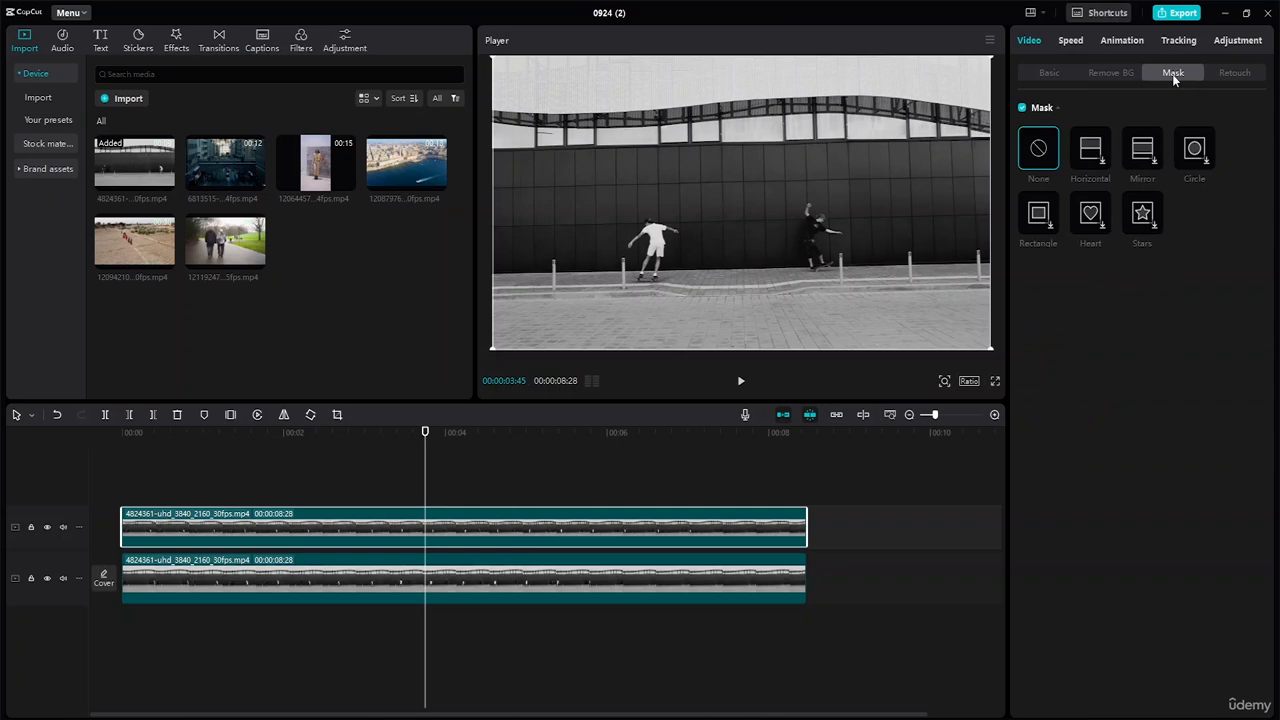
click(1040, 226)
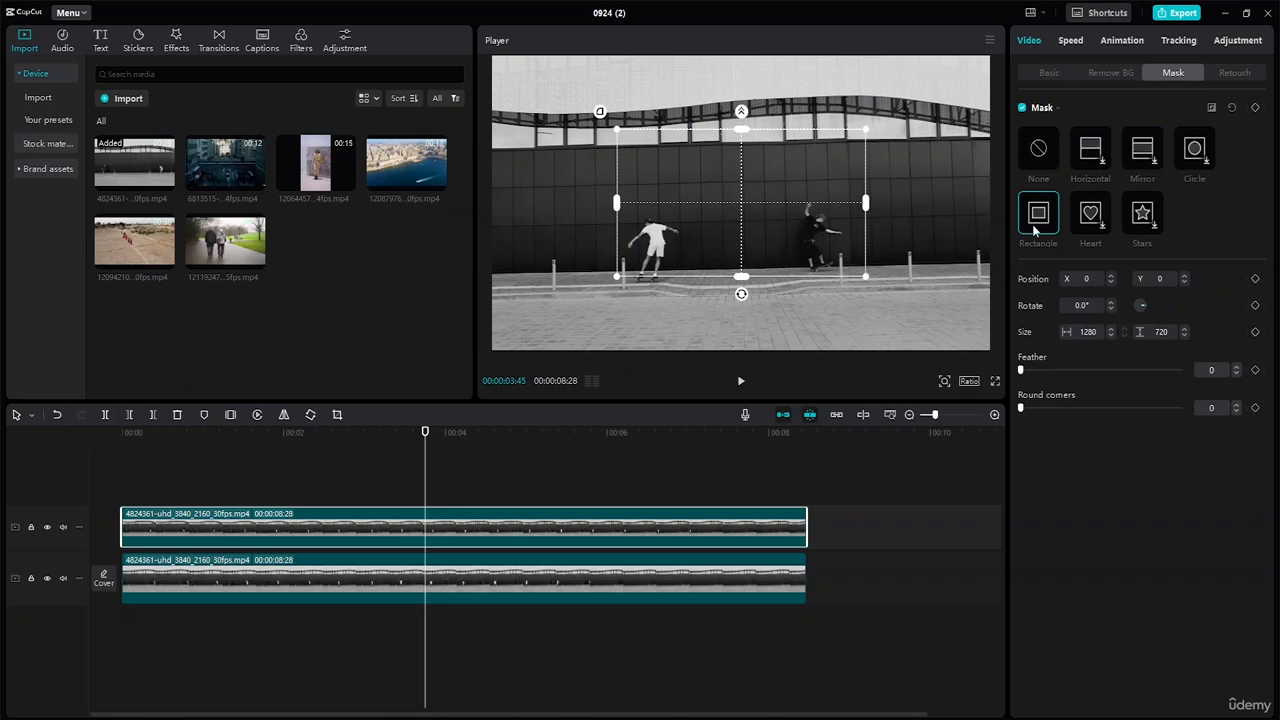
drag(770, 190, 678, 221)
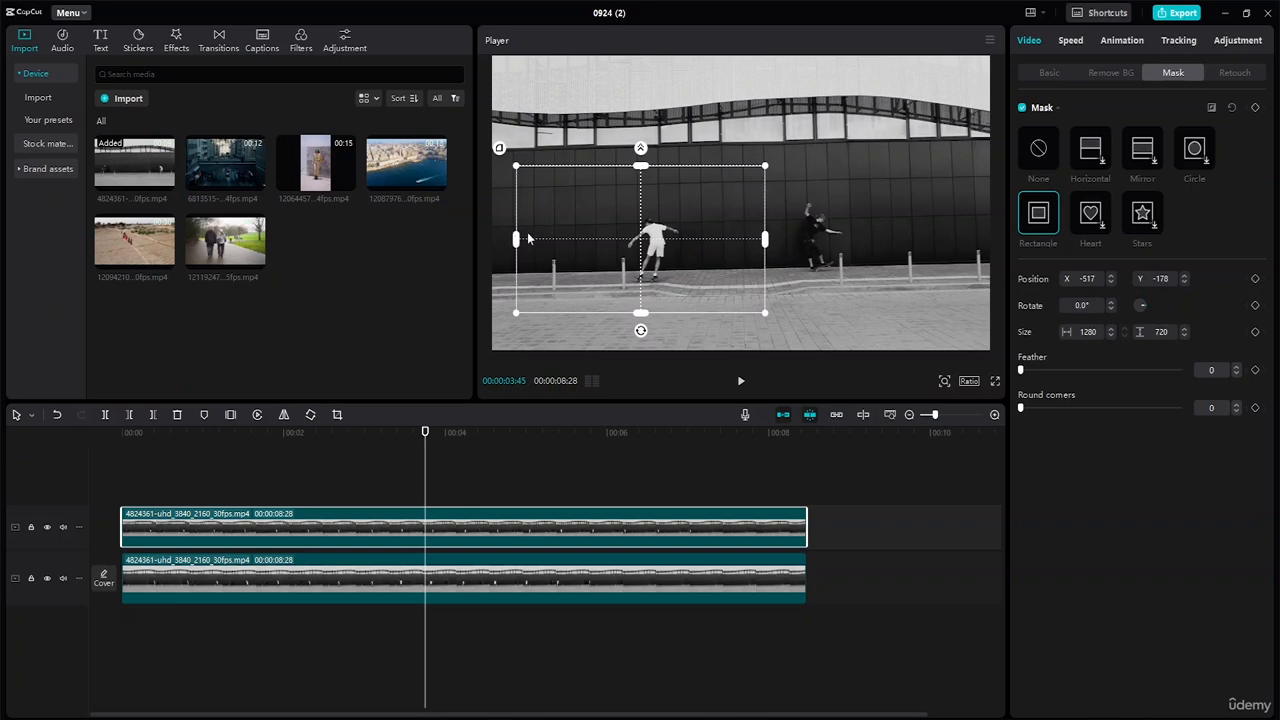
drag(517, 240, 659, 219)
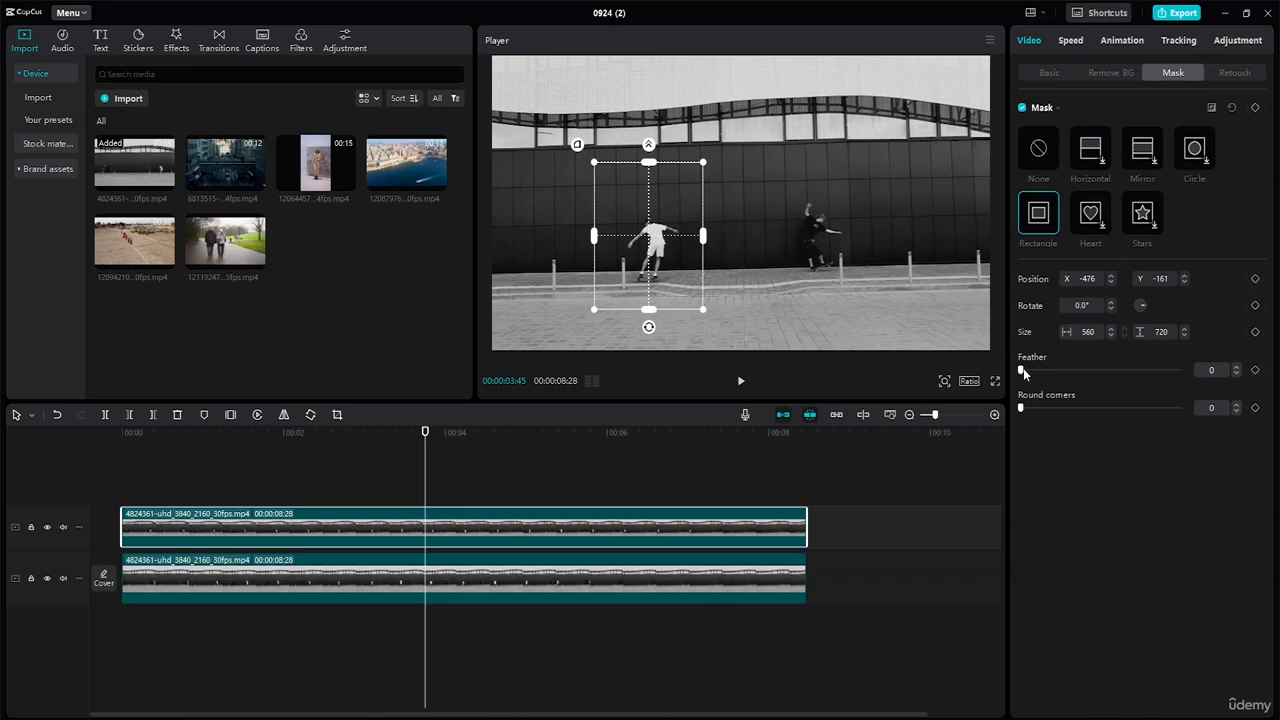
mouse_move(1022, 370)
mouse_down()
mouse_move(1063, 372)
mouse_move(1021, 375)
mouse_up()
mouse_move(1022, 408)
mouse_down()
mouse_move(1078, 410)
mouse_move(1022, 411)
mouse_up()
drag(664, 231, 632, 233)
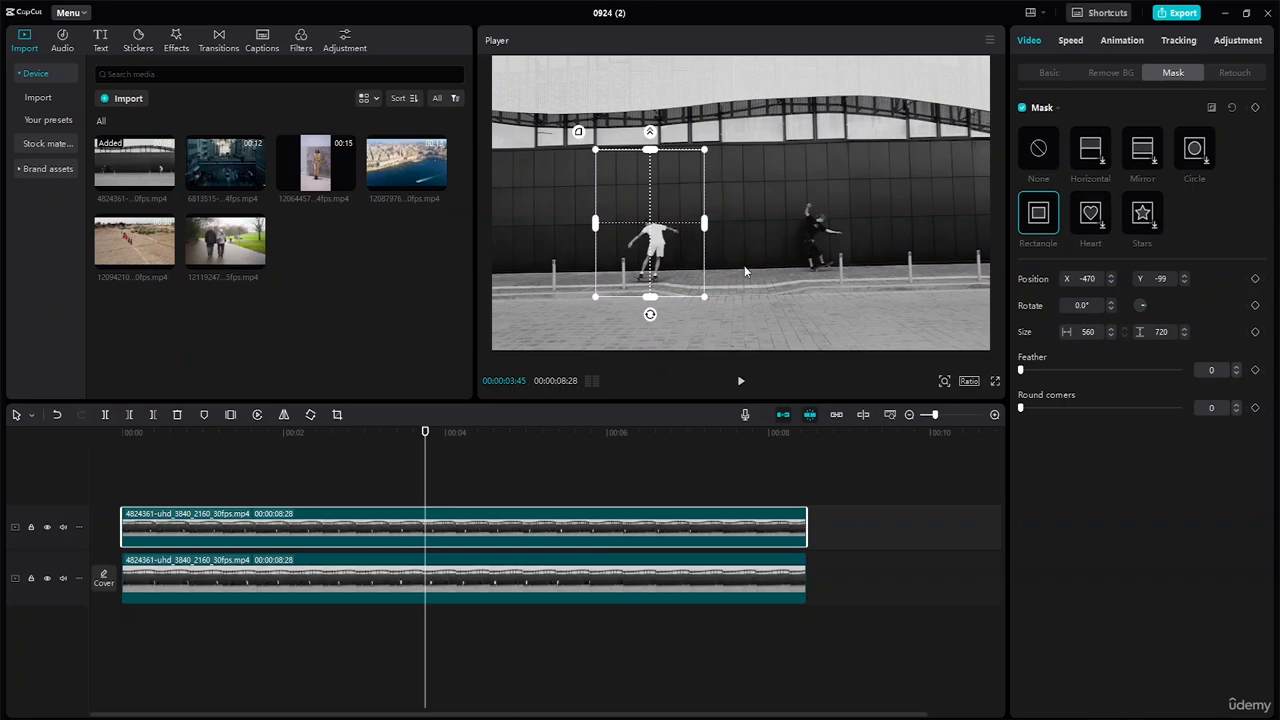
Play the masked clip, shift the rectangle mask to about X -665, Y -82, and return the playhead to 00:00:04:06
click(742, 382)
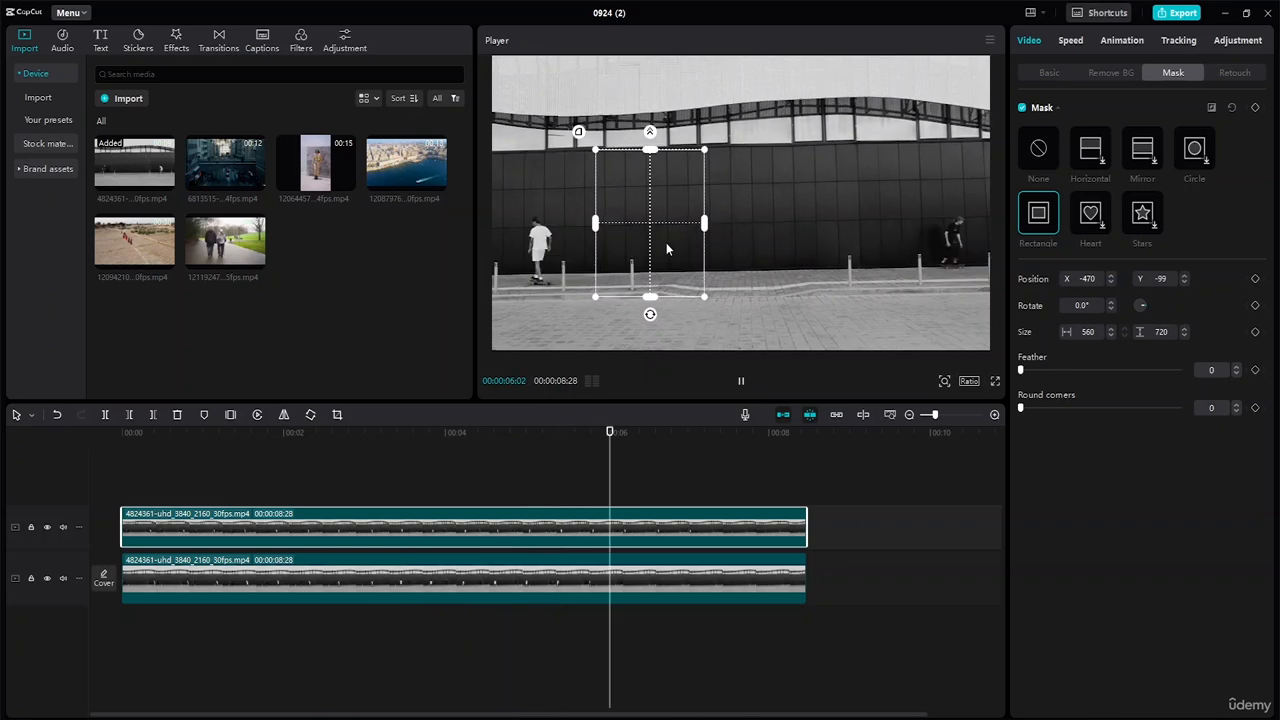
key(space)
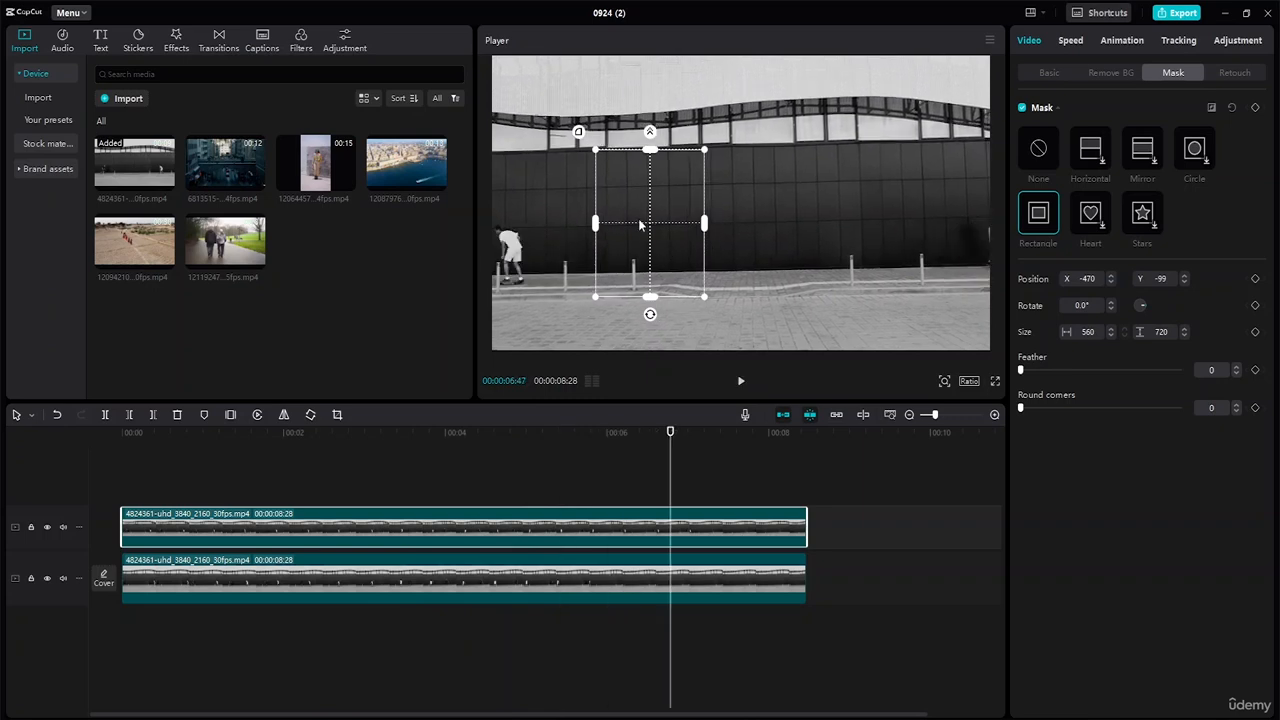
drag(650, 229, 617, 230)
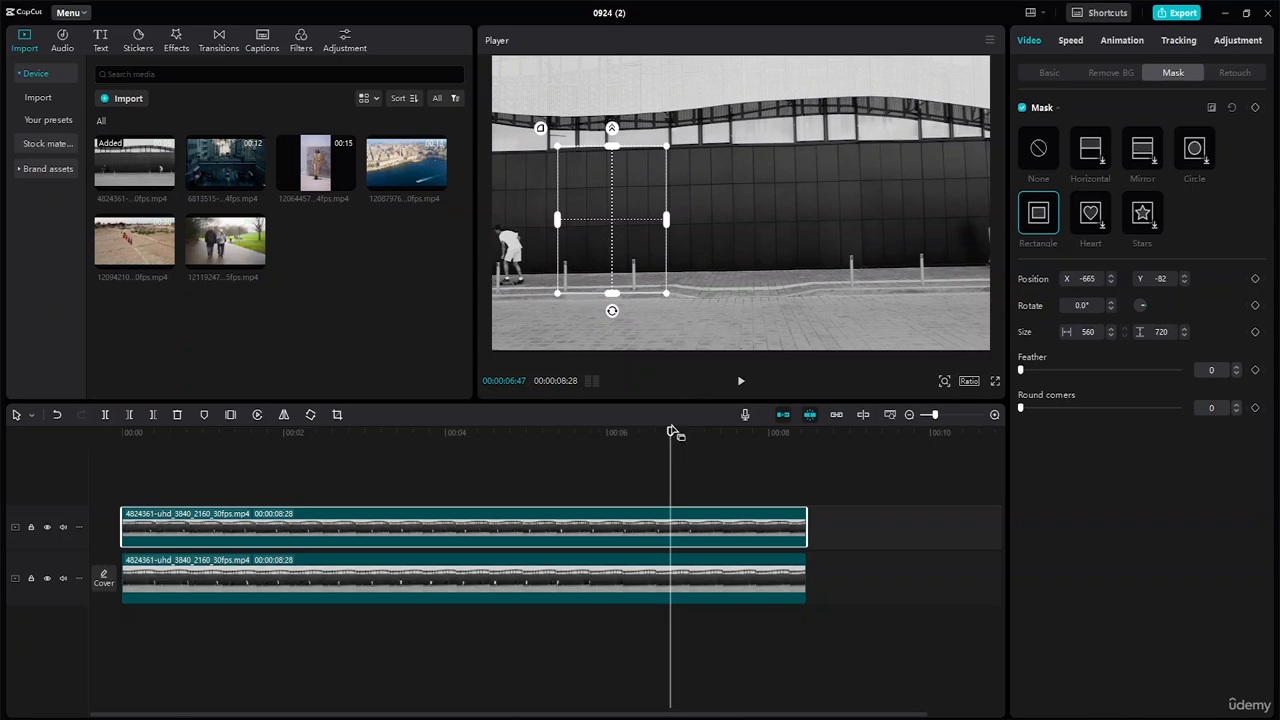
drag(670, 433, 455, 431)
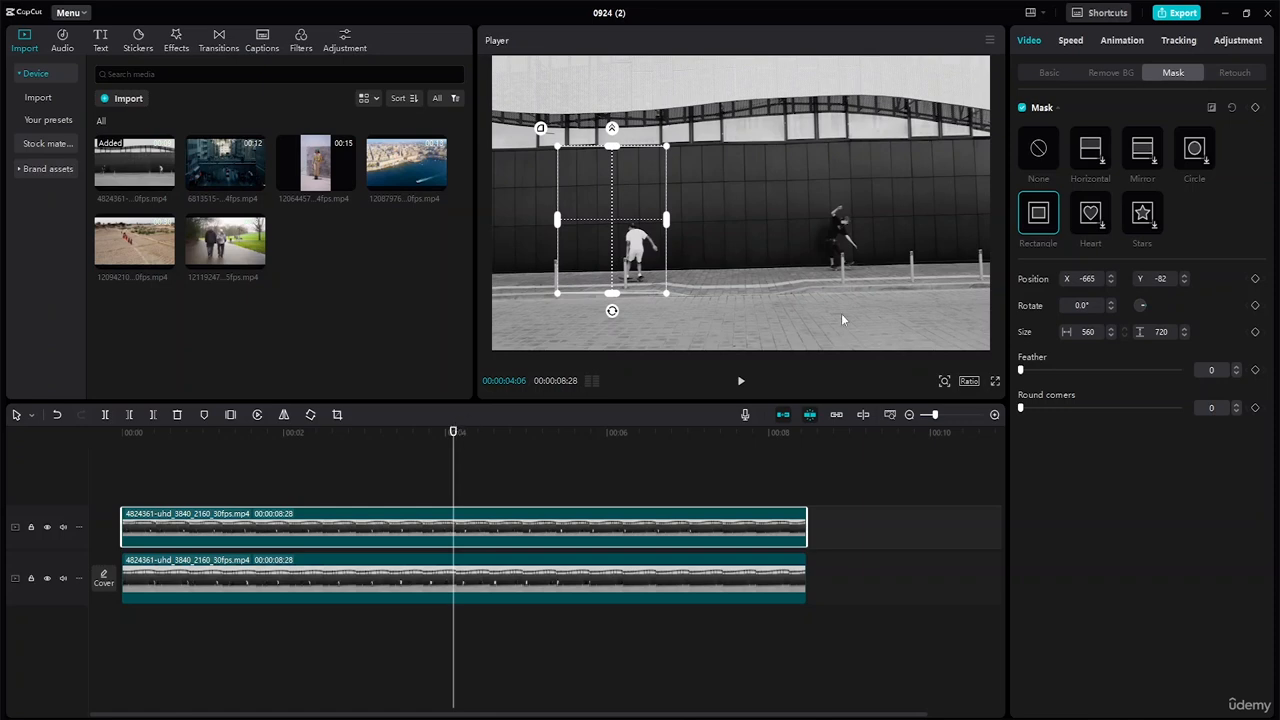
Fit a motion tracking box around the white-clothed skater on the upper clip and start tracking with the direction kept at Both
click(1180, 41)
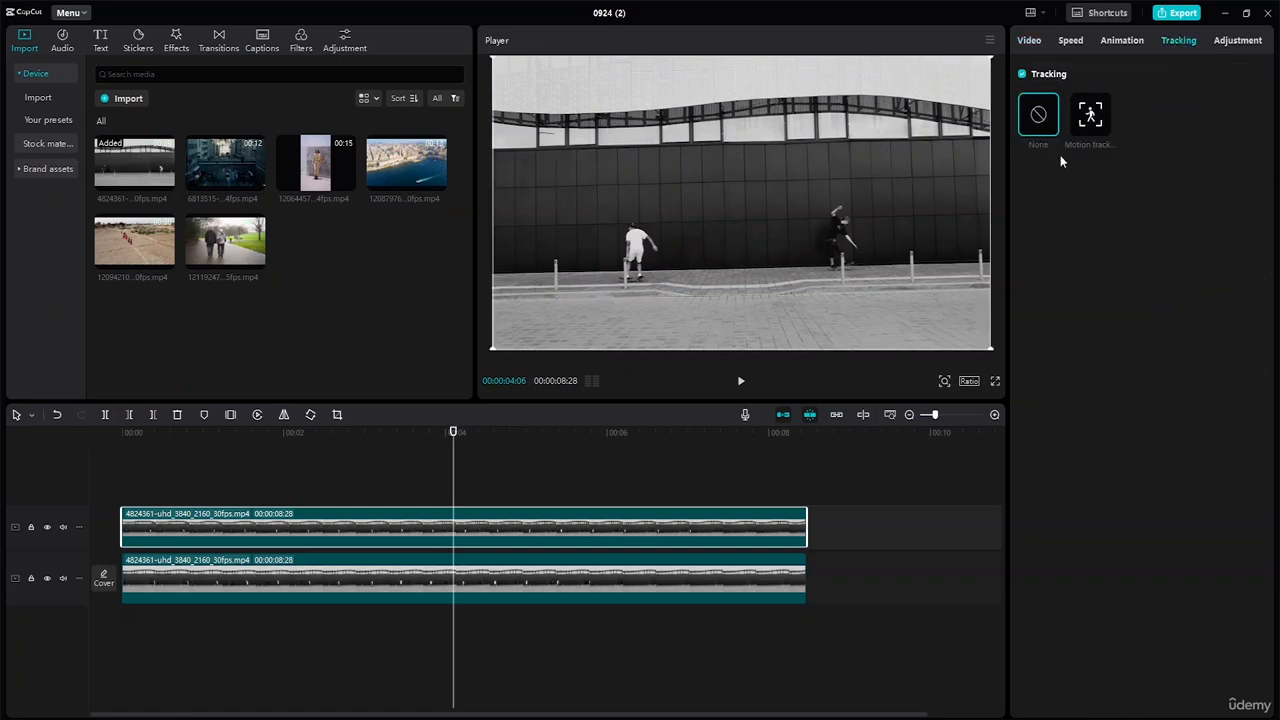
click(1092, 120)
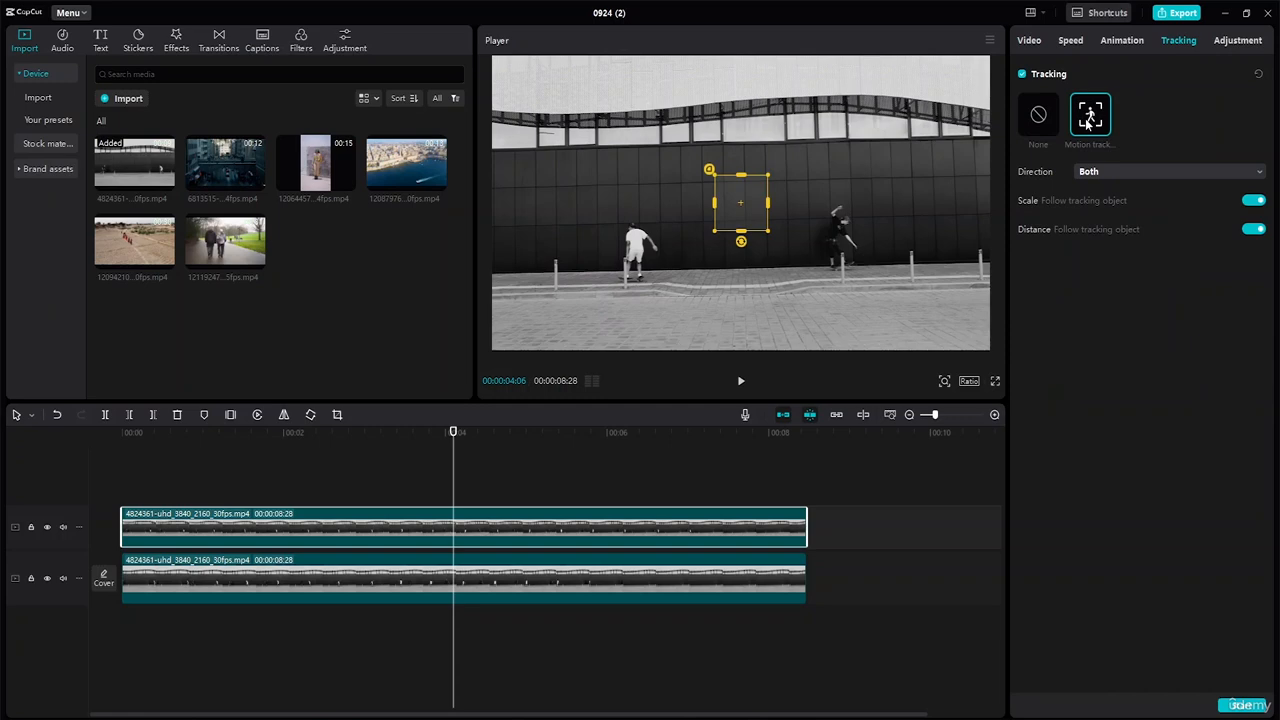
drag(747, 233, 633, 305)
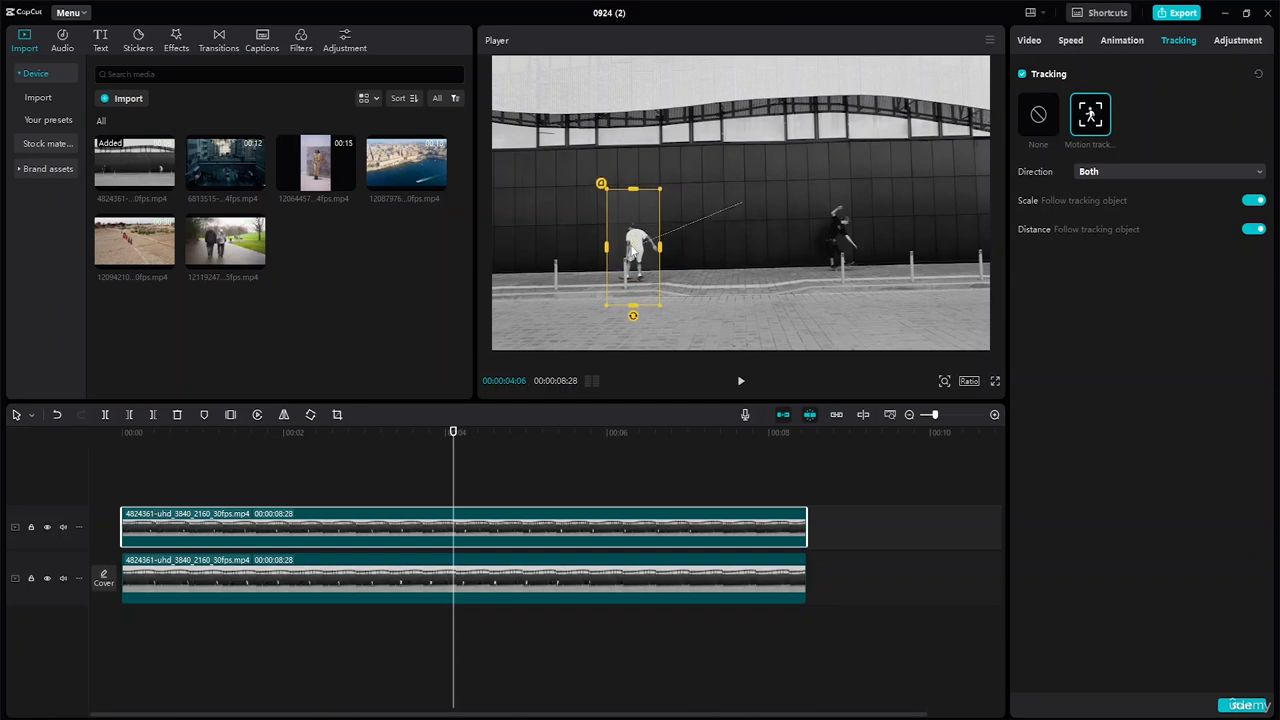
click(1237, 173)
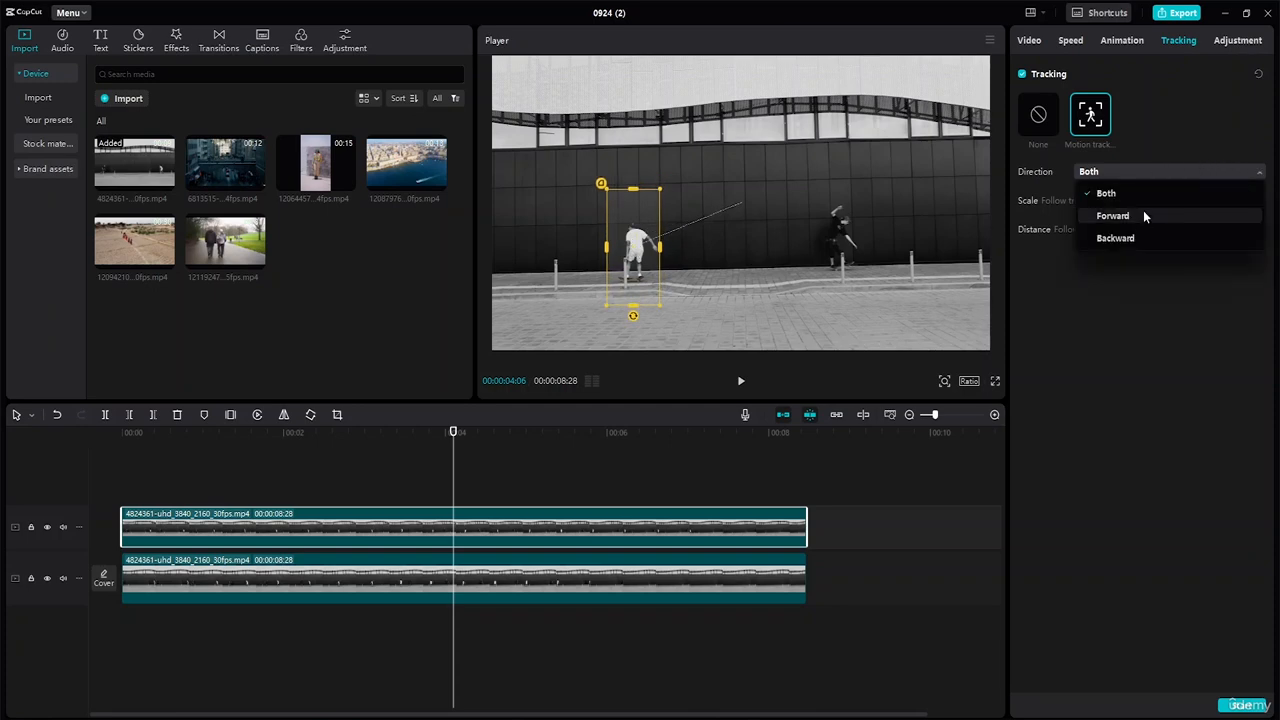
click(1143, 172)
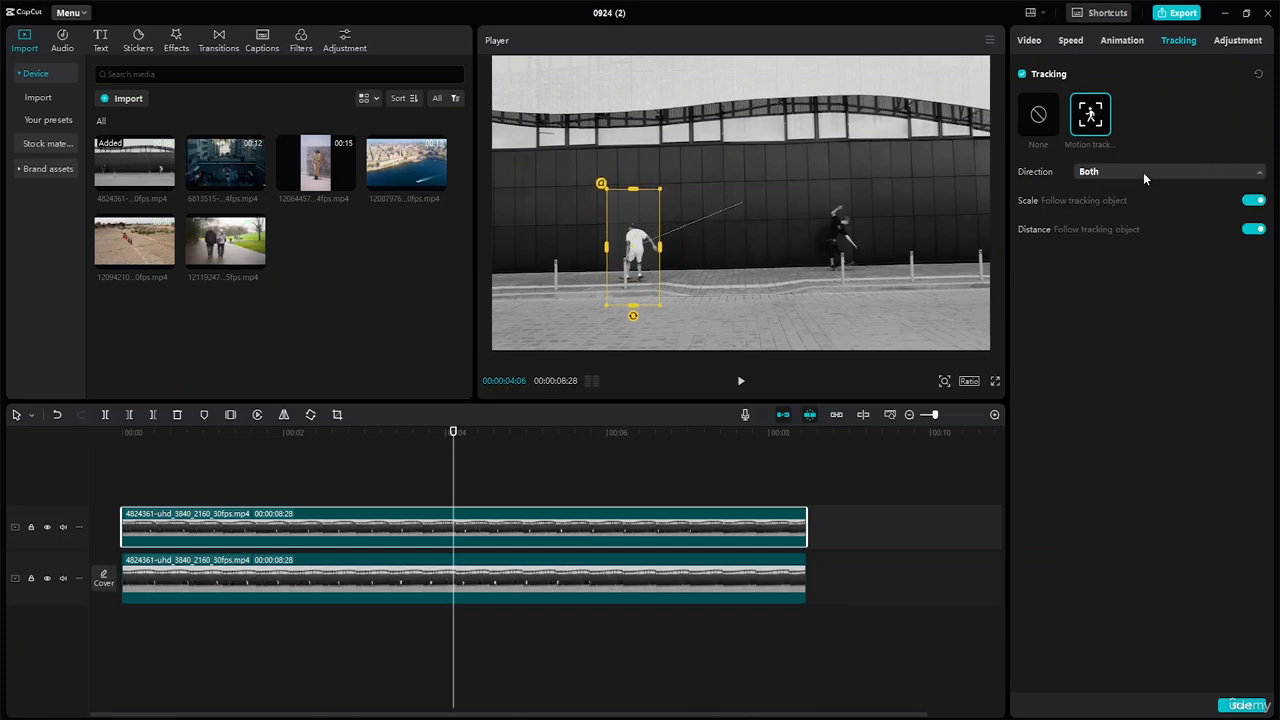
click(1237, 707)
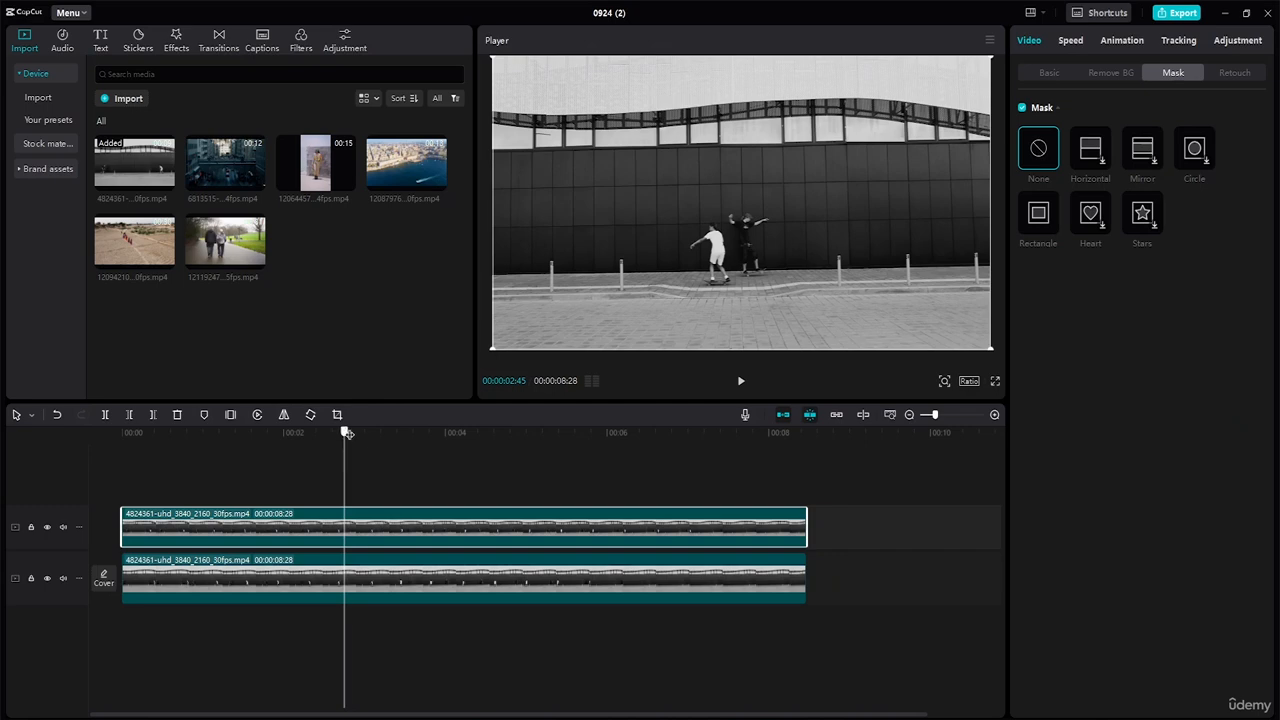
Move the playhead to 00:00:05:51 and trim the ends of the upper and lower clips to a 00:00:07:32 duration
drag(343, 432, 595, 505)
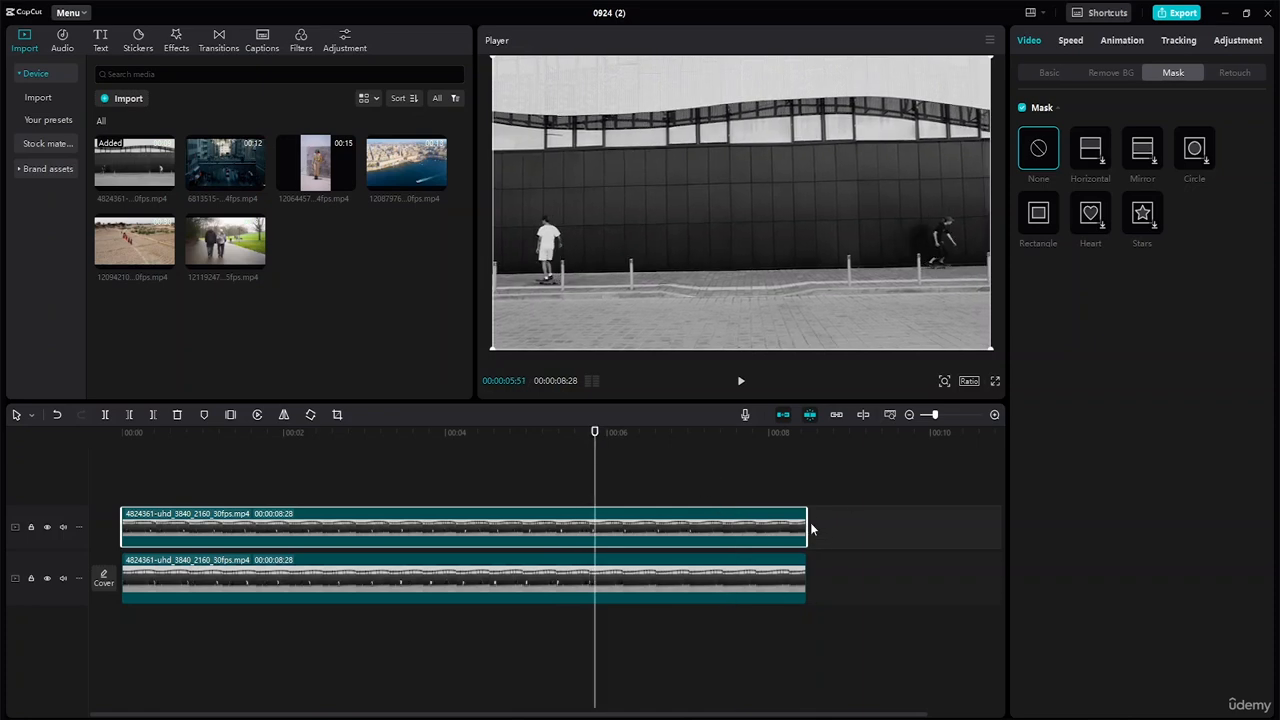
drag(806, 520, 726, 521)
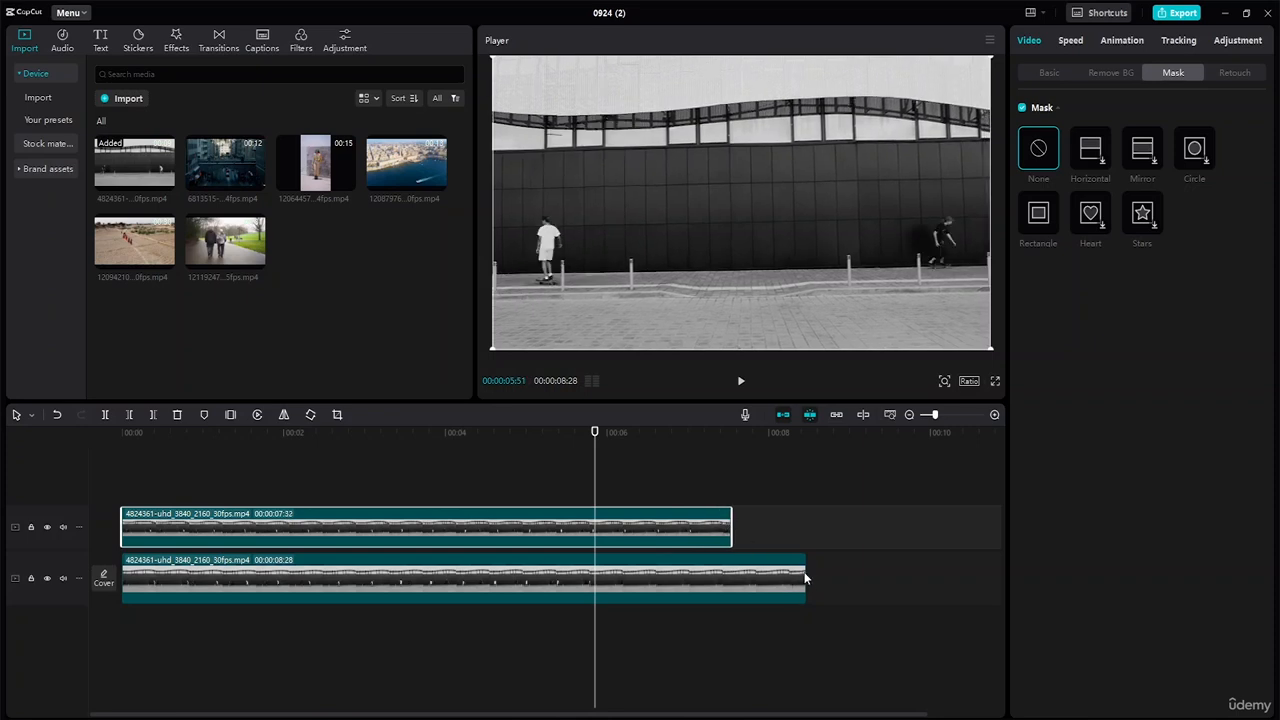
drag(804, 576, 731, 570)
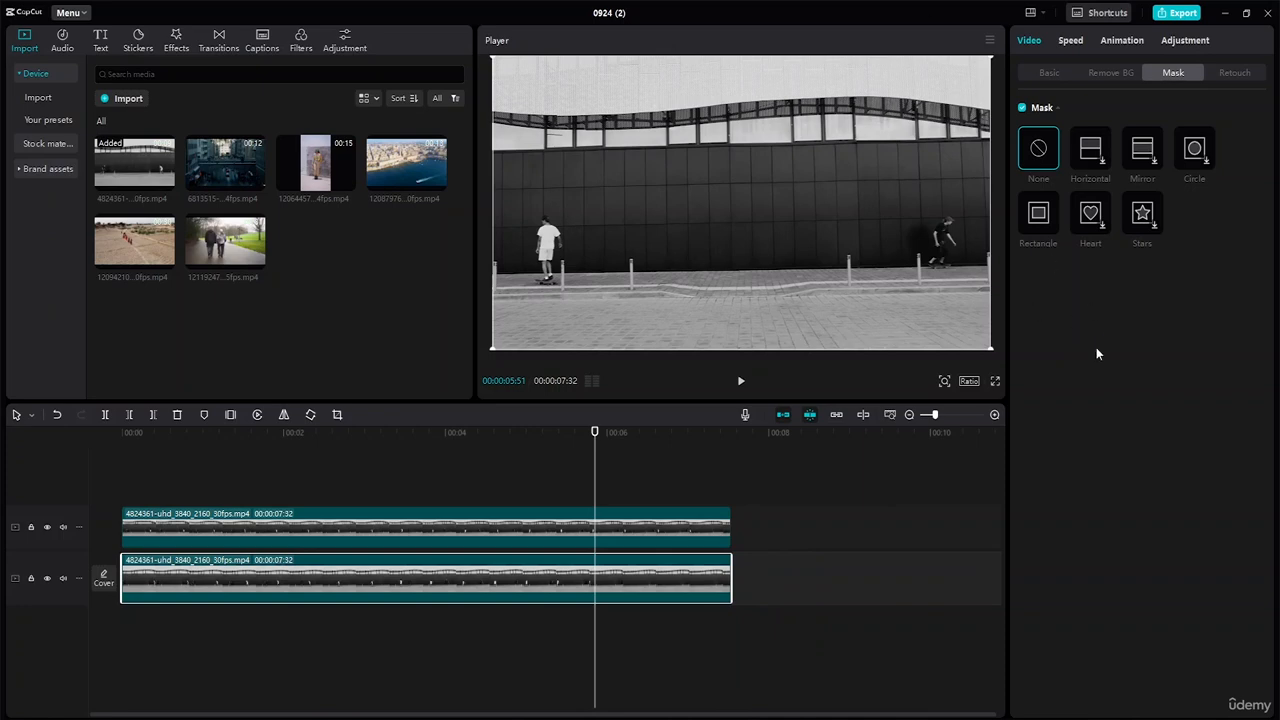
Add a Rectangle mask to the lower clip around the white-clothed skater, about 615 by 720 at X -972, Y -106
click(1037, 229)
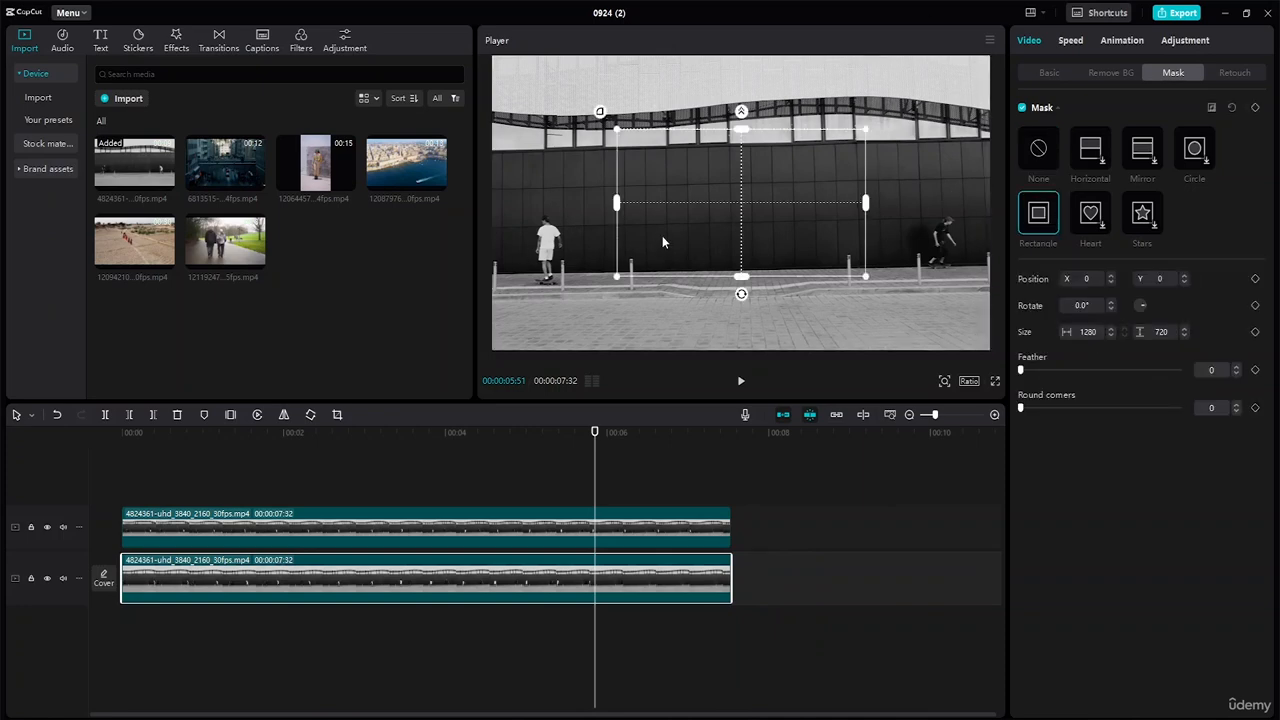
drag(662, 235, 566, 218)
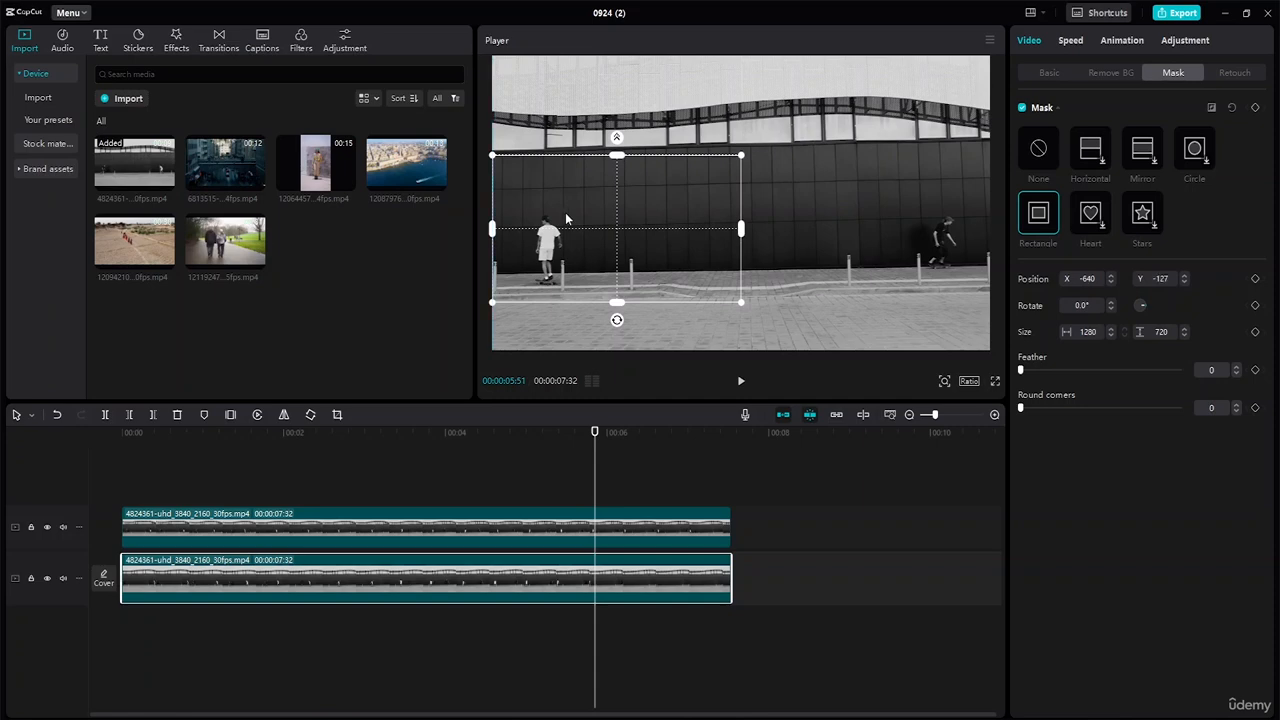
drag(742, 232, 675, 230)
drag(588, 212, 617, 225)
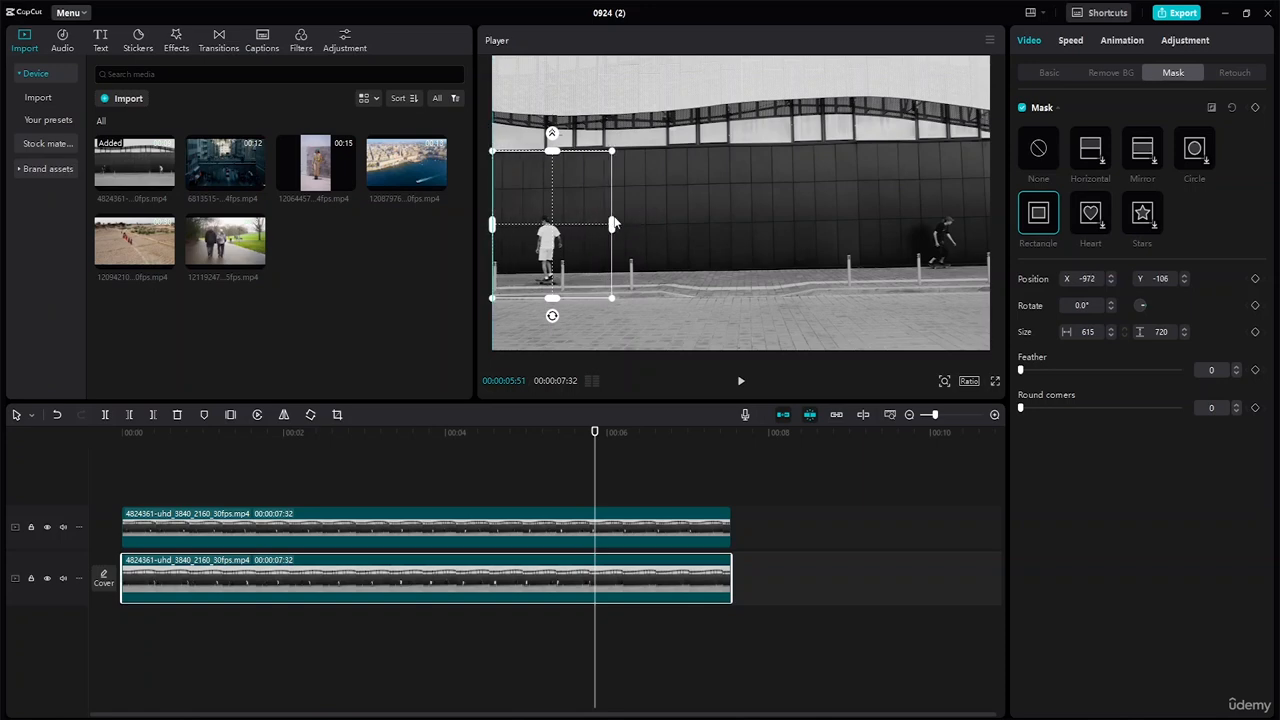
Shorten the lower clip's rectangle mask to a height of about 665, preview the footage, and place the playhead at 00:00:04:57
mouse_move(552, 152)
mouse_down()
mouse_move(554, 174)
mouse_move(556, 157)
mouse_up()
drag(560, 225, 561, 229)
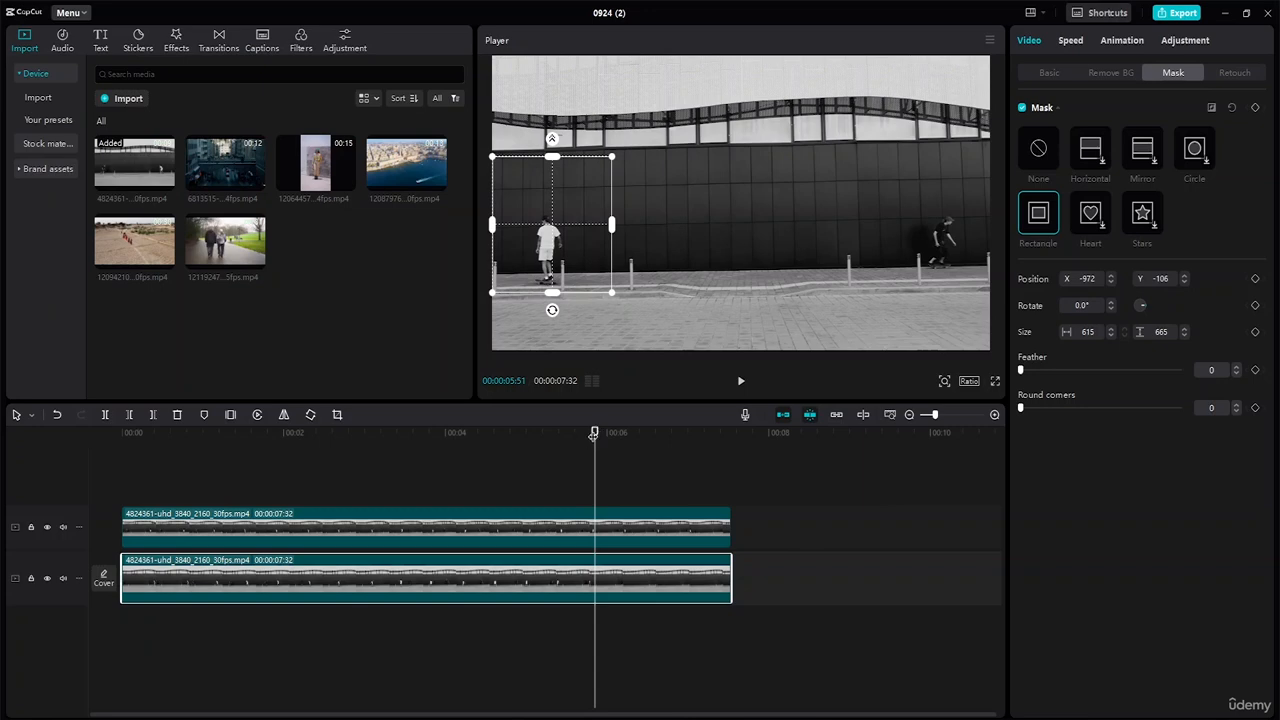
drag(595, 432, 14, 395)
key(space)
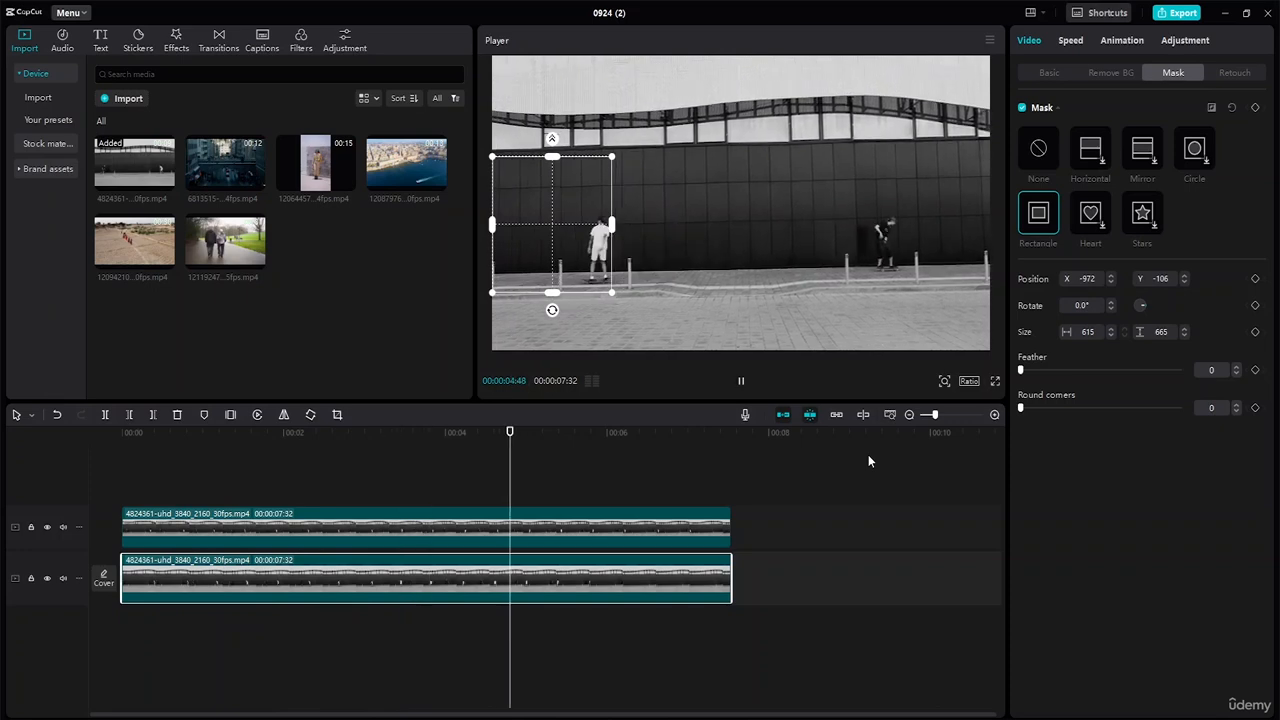
key(space)
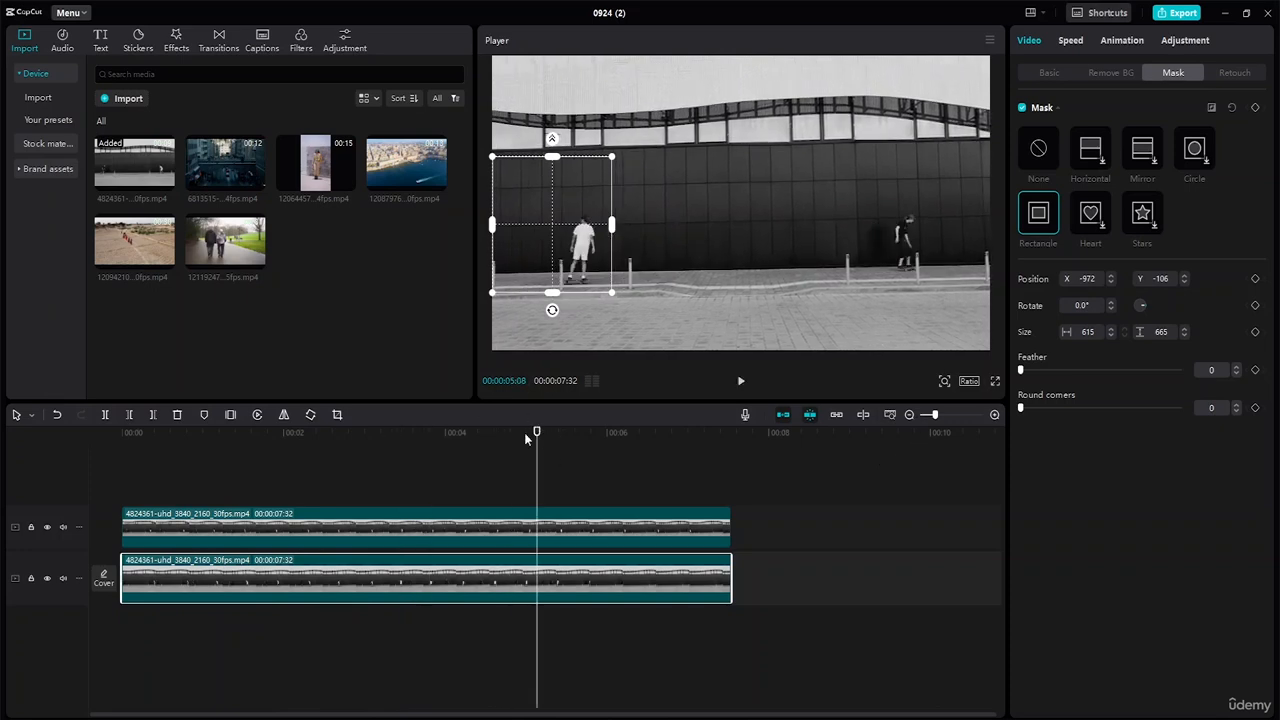
mouse_move(535, 434)
mouse_down()
mouse_move(500, 434)
mouse_move(522, 436)
mouse_up()
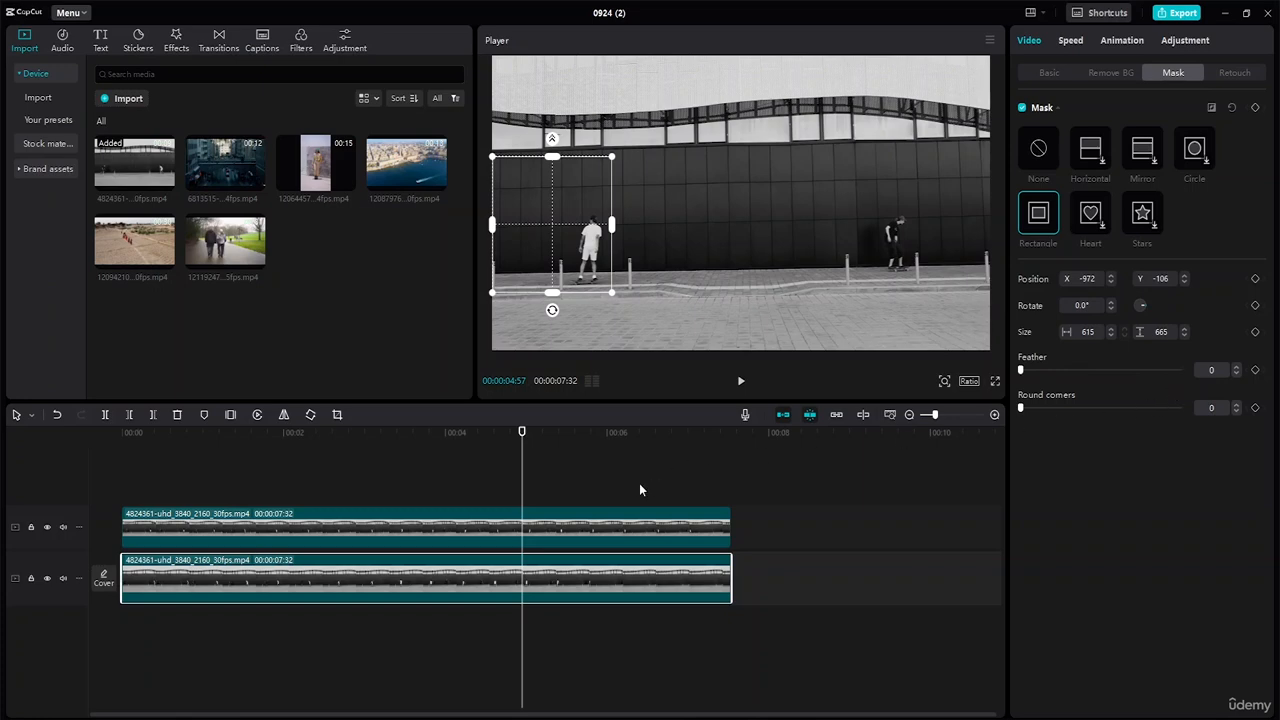
Swap the two clips between tracks so the masked clip sits above the unmasked one, both starting at 00:00
click(539, 528)
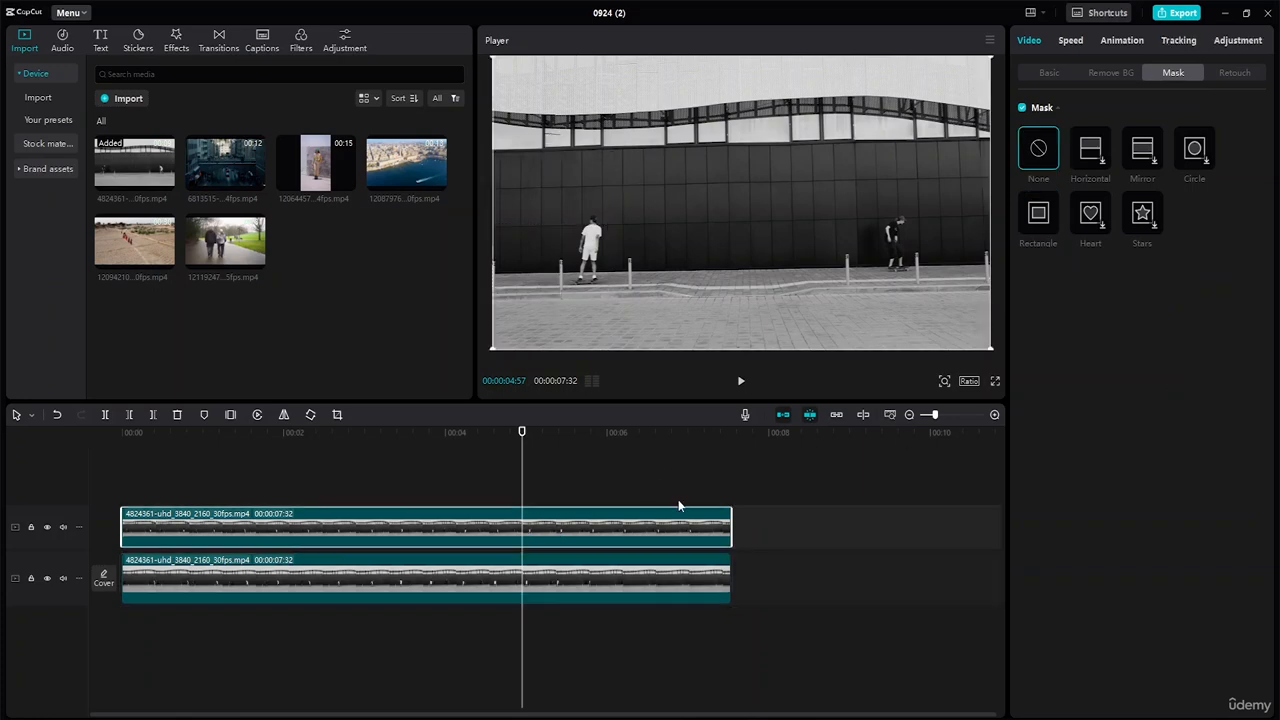
click(556, 573)
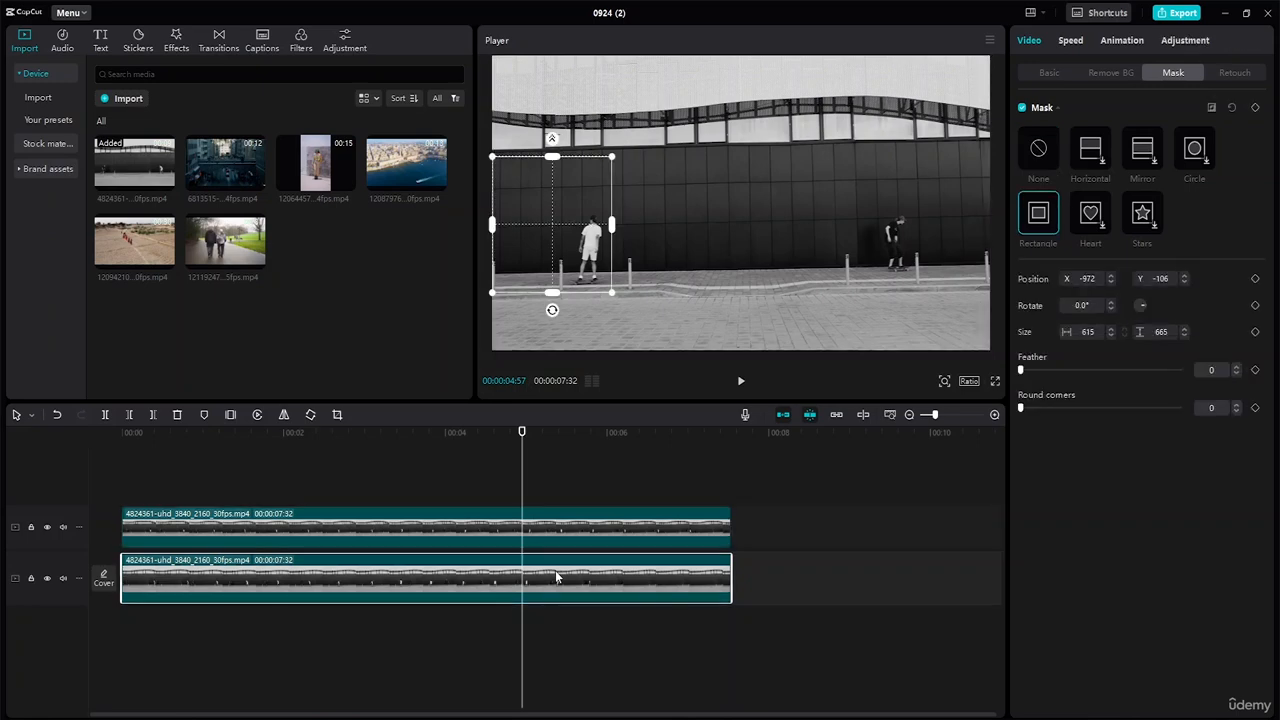
drag(586, 514, 1207, 533)
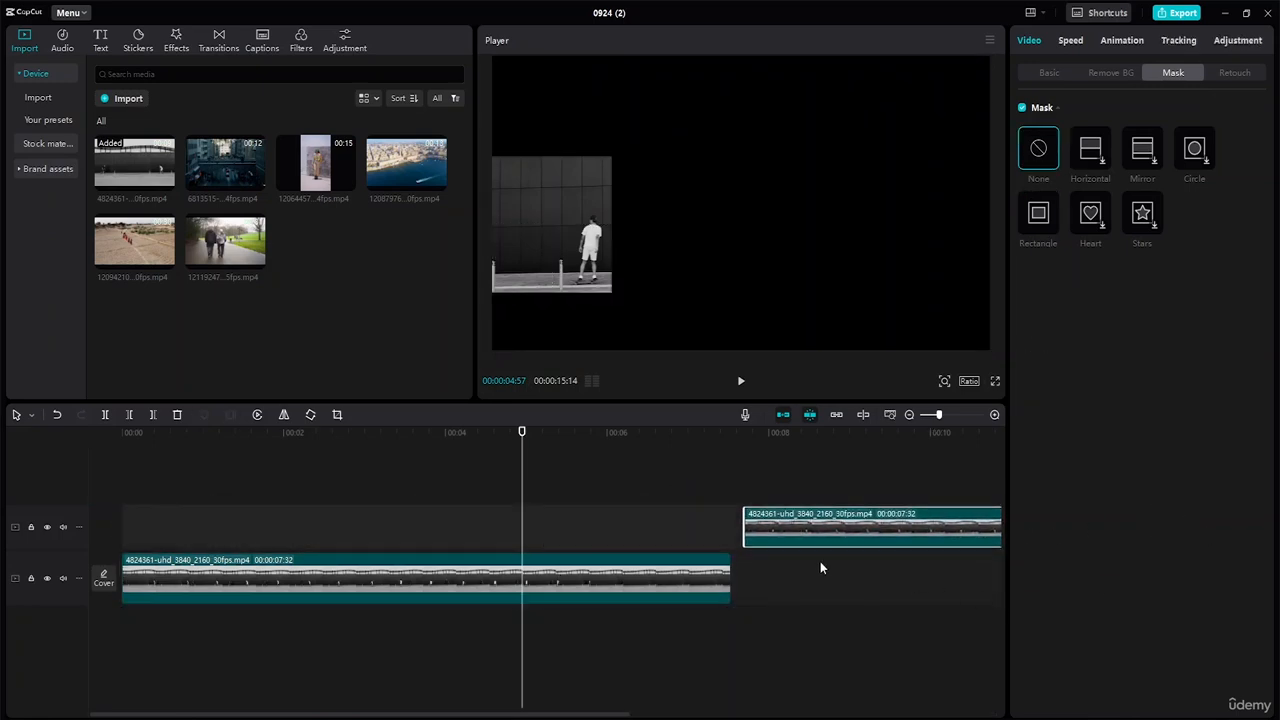
drag(623, 577, 623, 529)
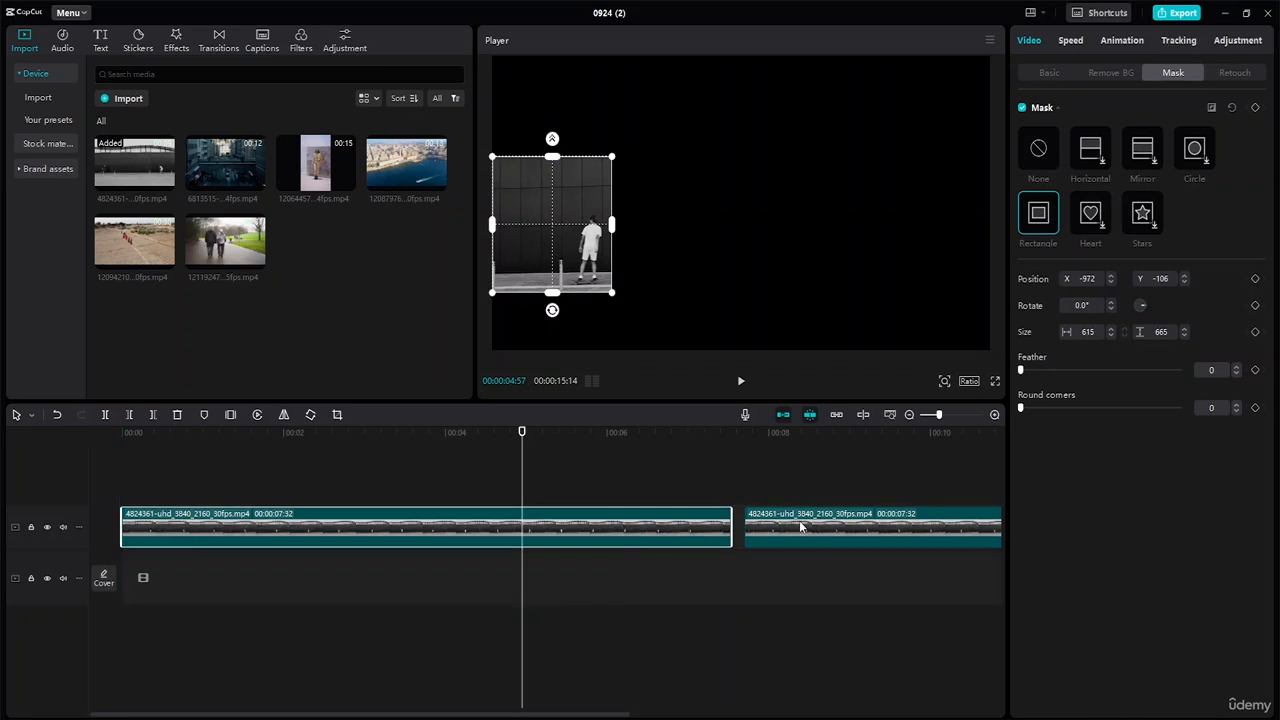
drag(815, 515, 176, 566)
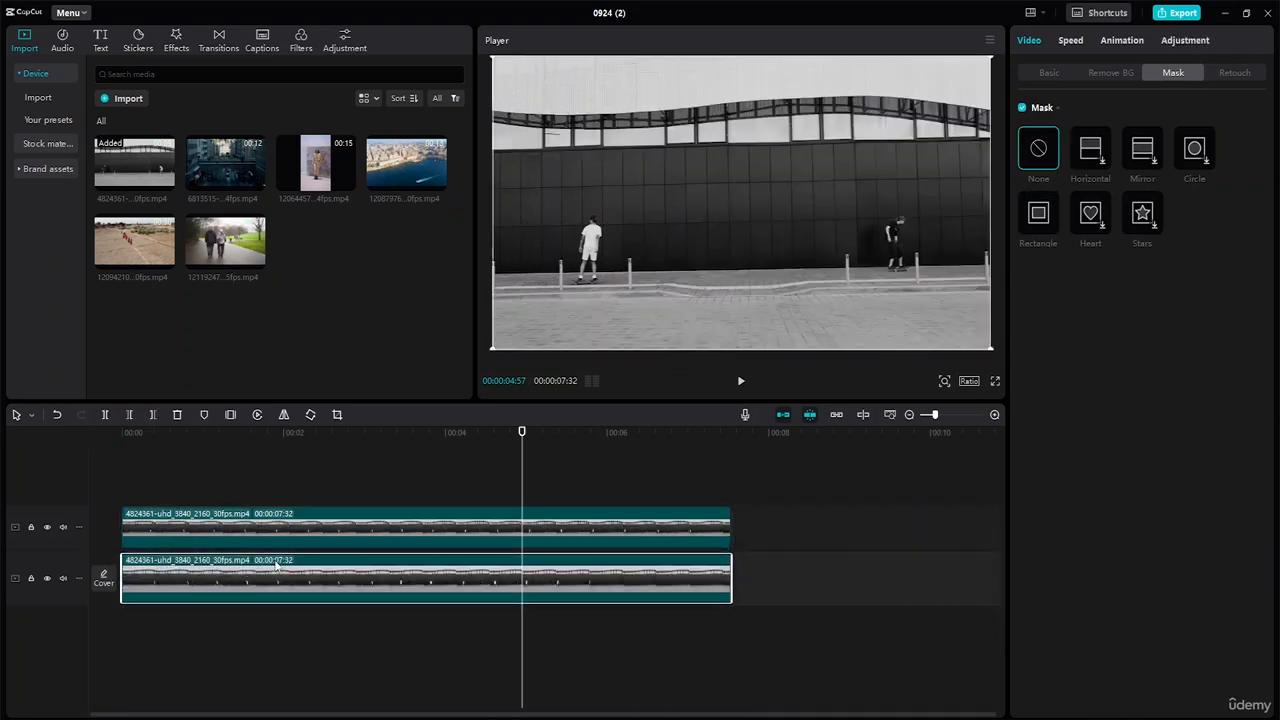
click(585, 533)
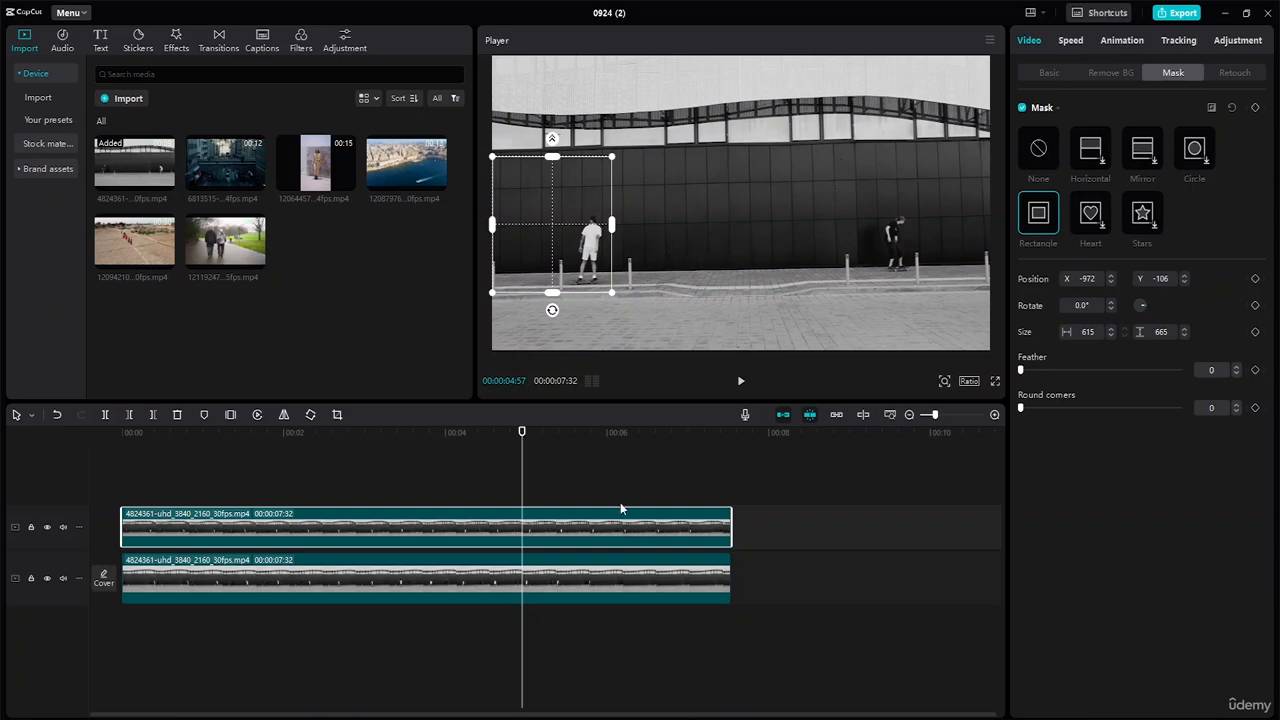
At 00:00:05:06, scale the upper masked clip to 102% and nudge its X position to 4
mouse_move(523, 433)
mouse_down()
mouse_move(474, 436)
mouse_move(535, 435)
mouse_move(440, 430)
mouse_move(535, 430)
mouse_up()
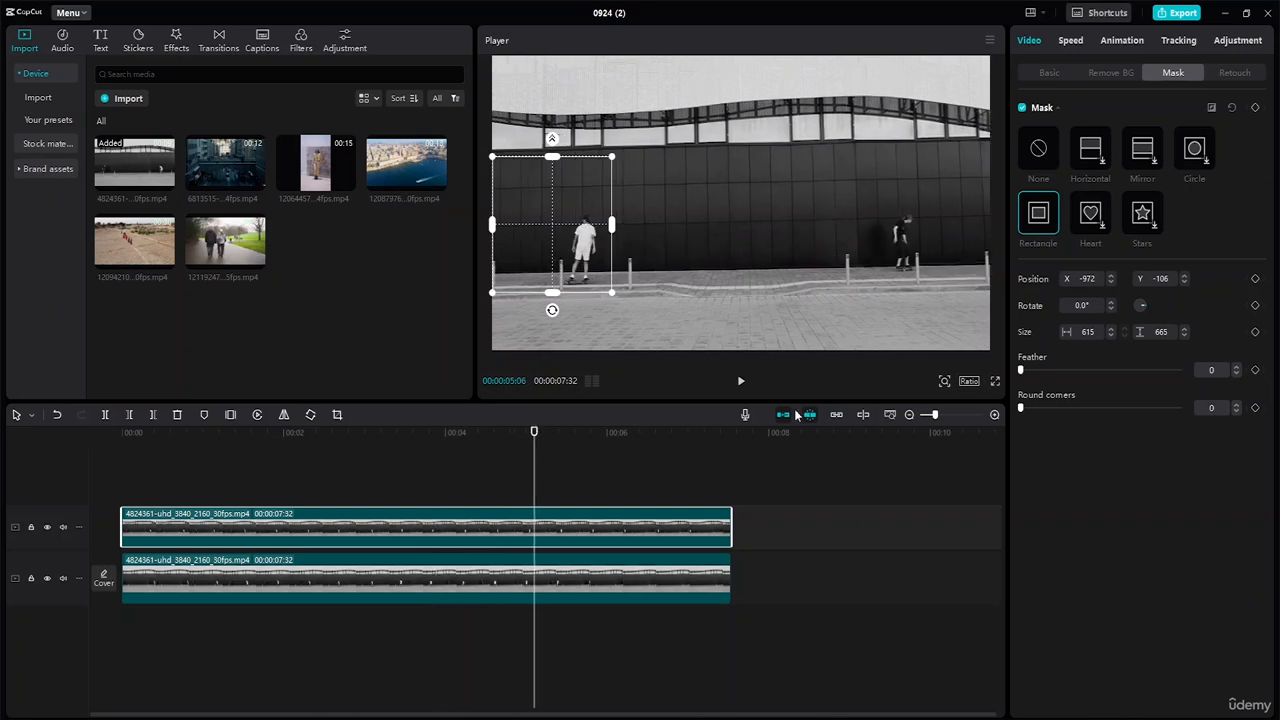
click(1050, 73)
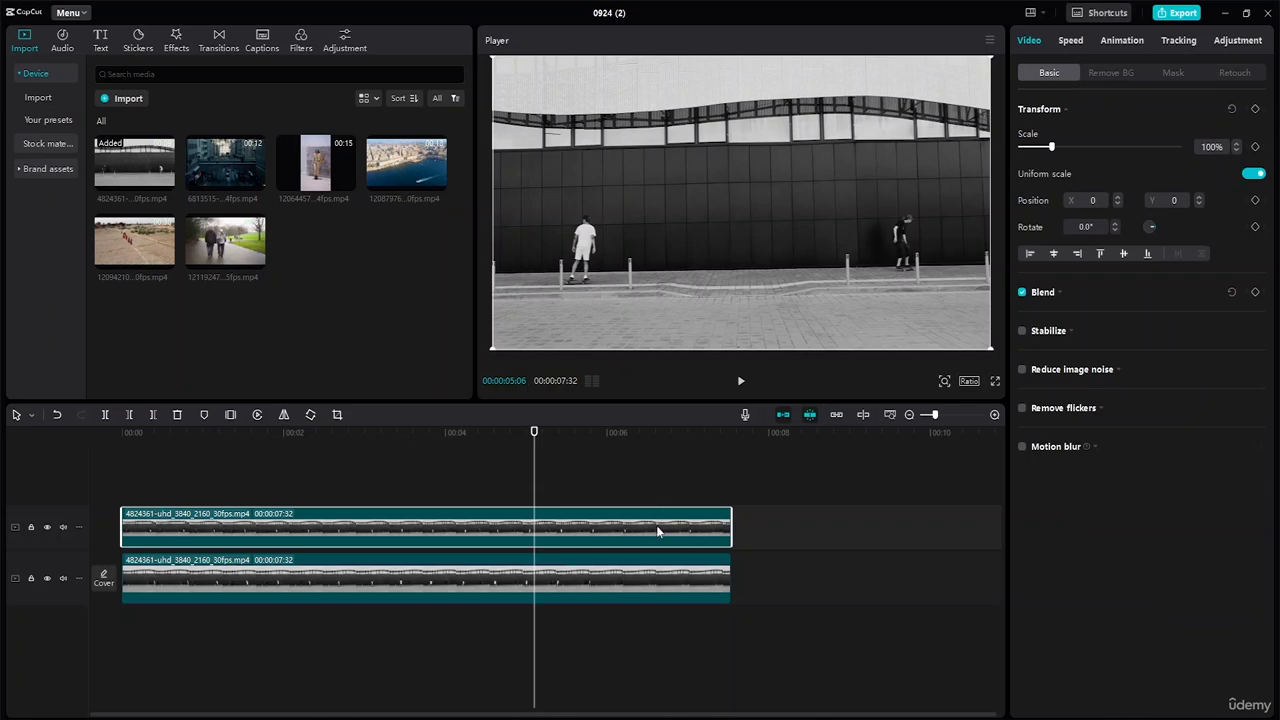
mouse_move(1053, 145)
mouse_down()
mouse_move(1068, 146)
mouse_move(1041, 147)
mouse_move(1054, 152)
mouse_up()
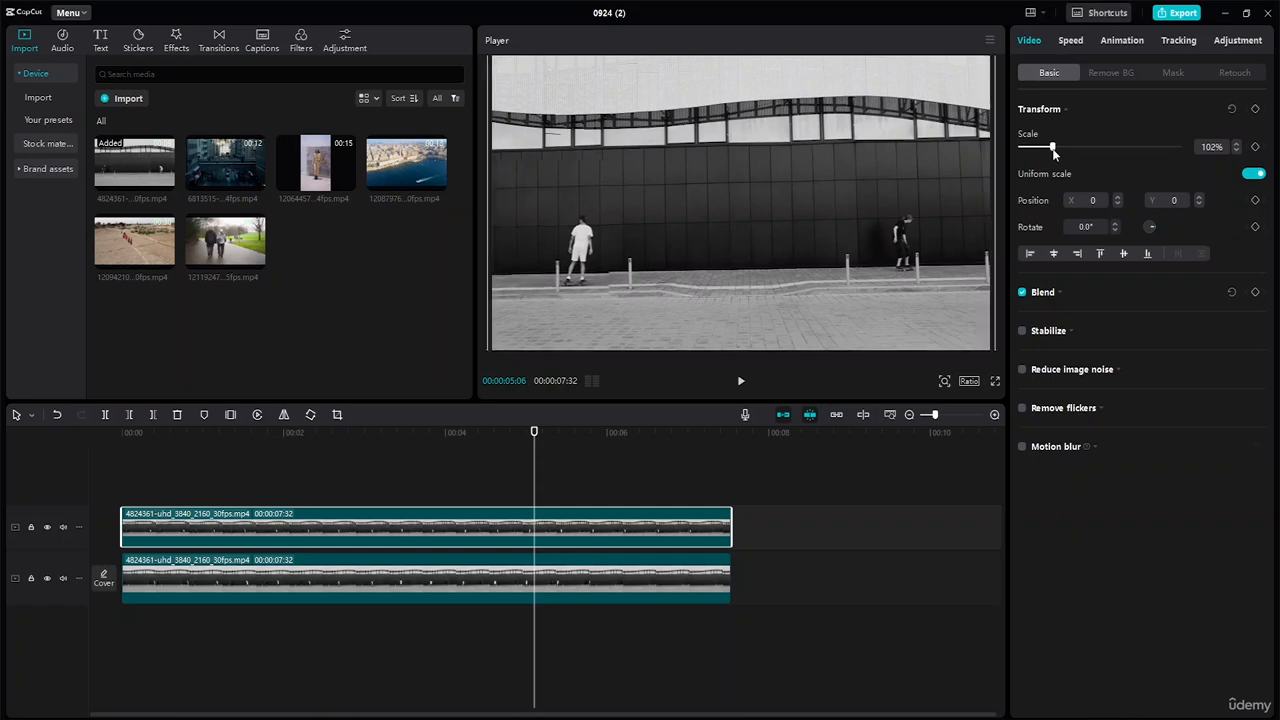
click(1118, 198)
click(1118, 198)
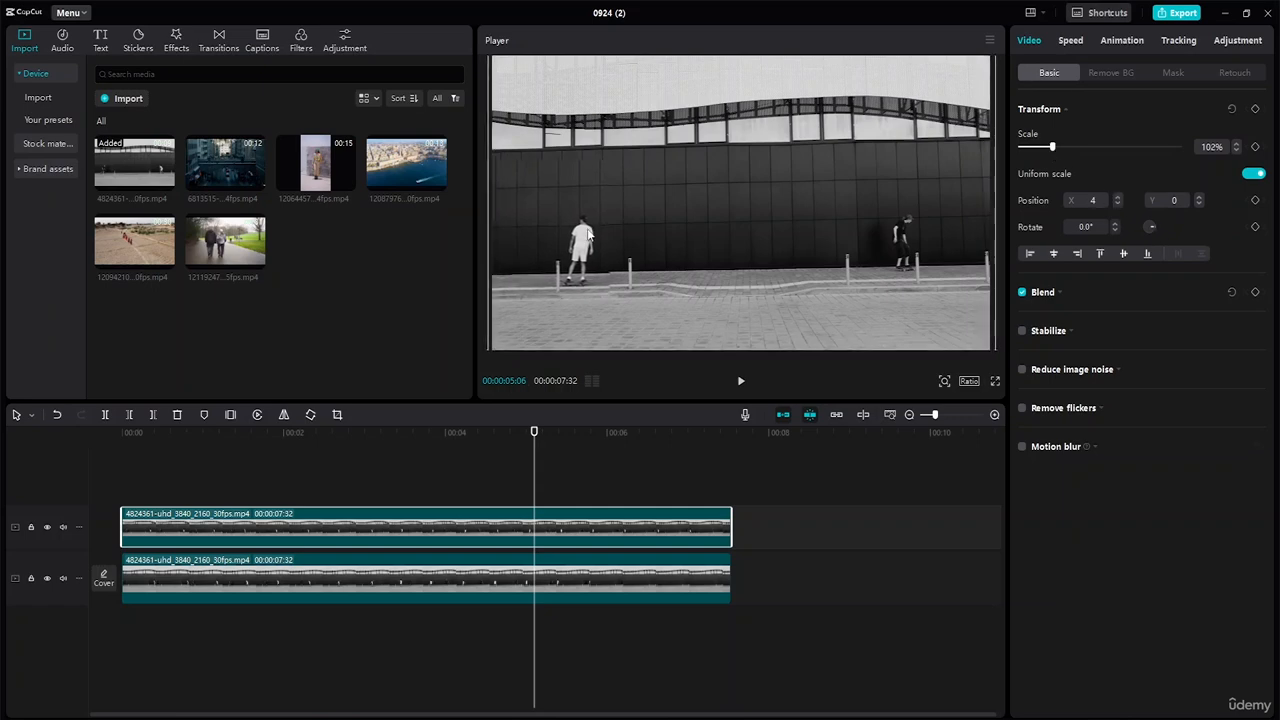
Try enlarging the upper clip to 155% at about X 1045, Y 162, and undo these transform changes
drag(580, 234, 615, 234)
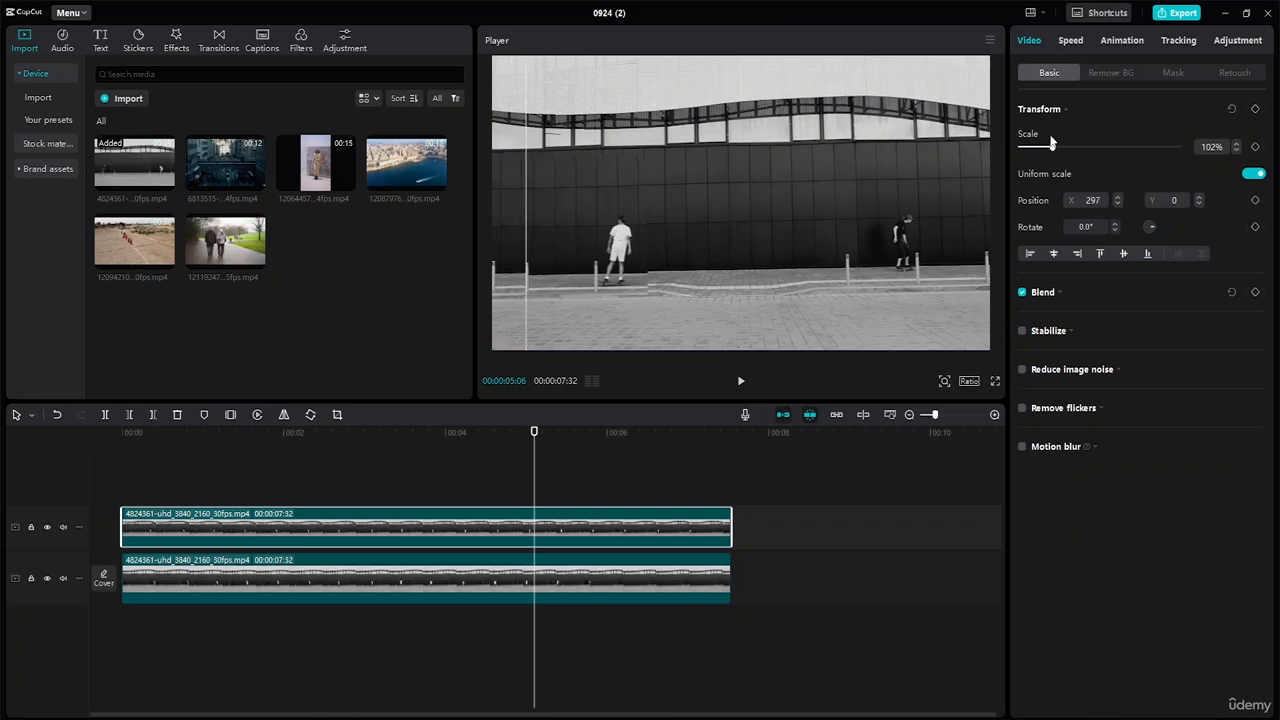
drag(1052, 147, 1069, 149)
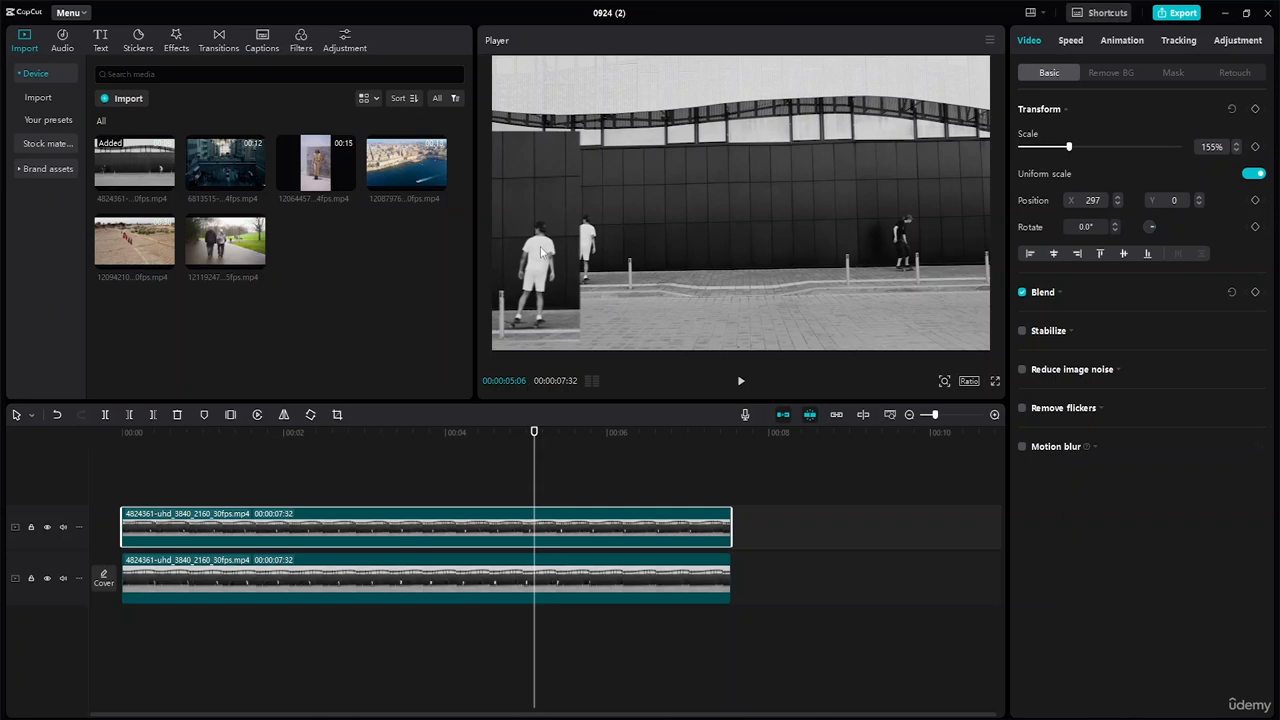
drag(548, 252, 640, 233)
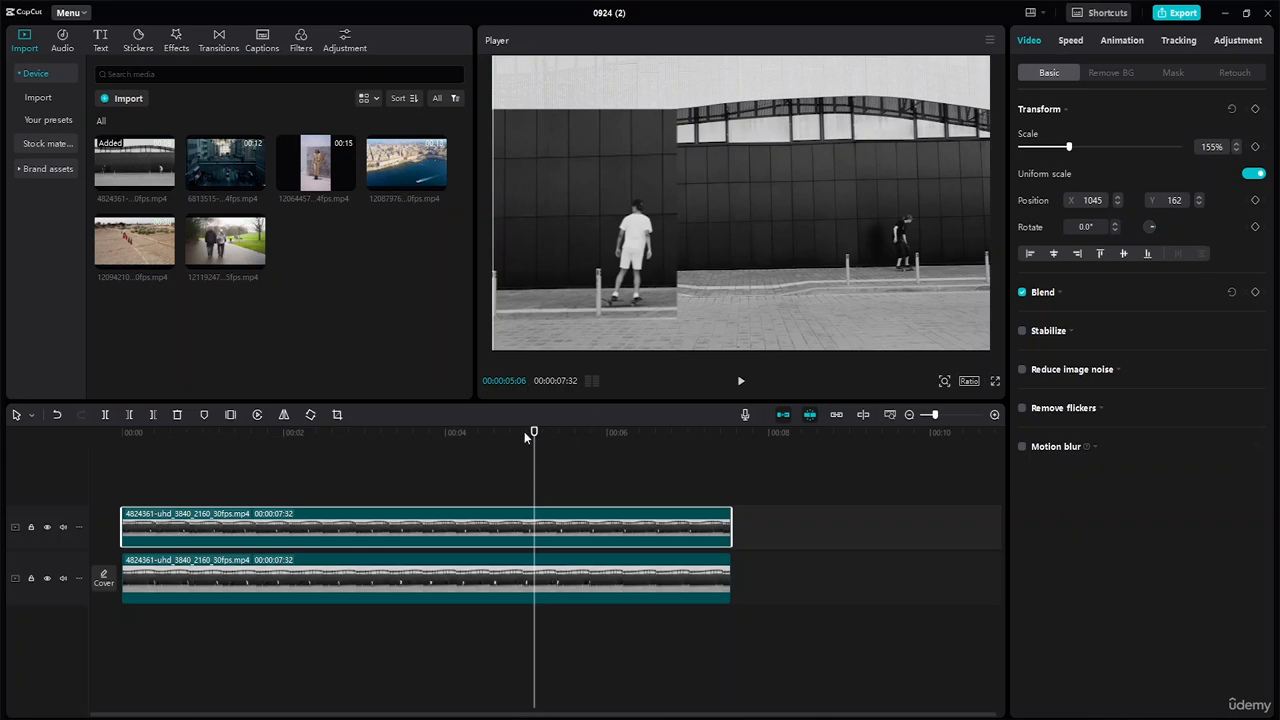
drag(532, 434, 42, 444)
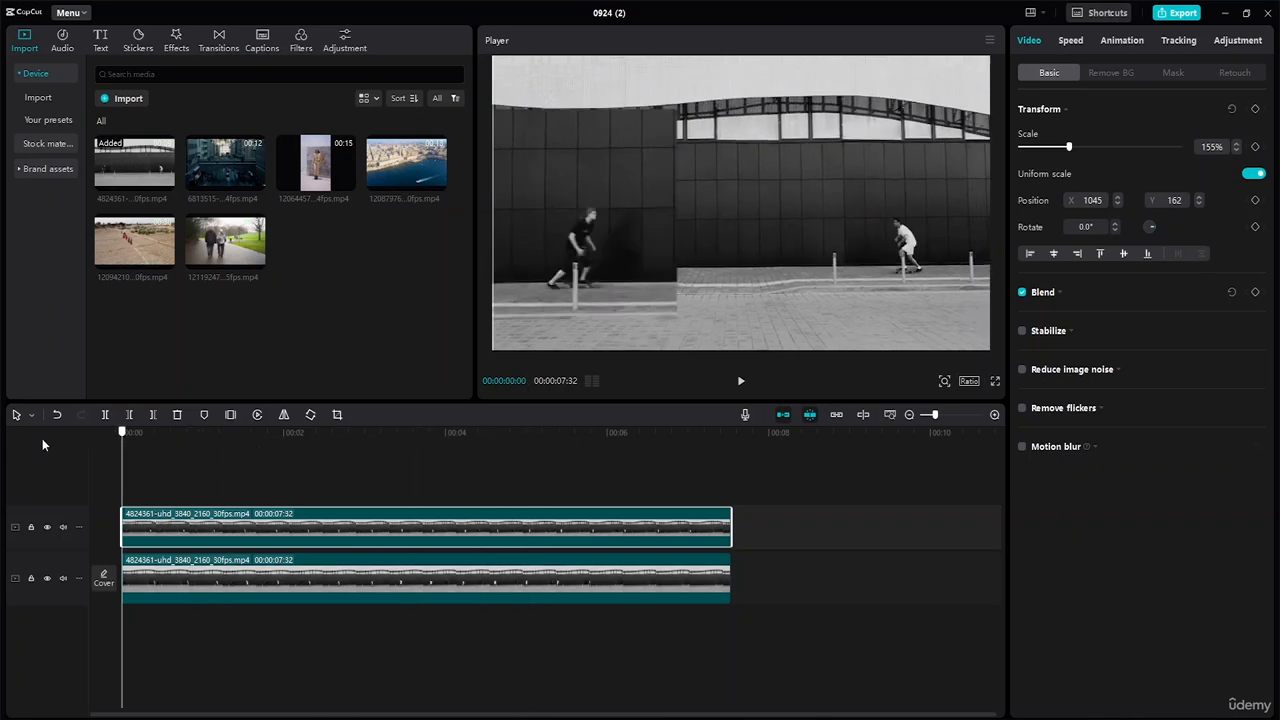
key(ctrl+z)
key(ctrl+z)
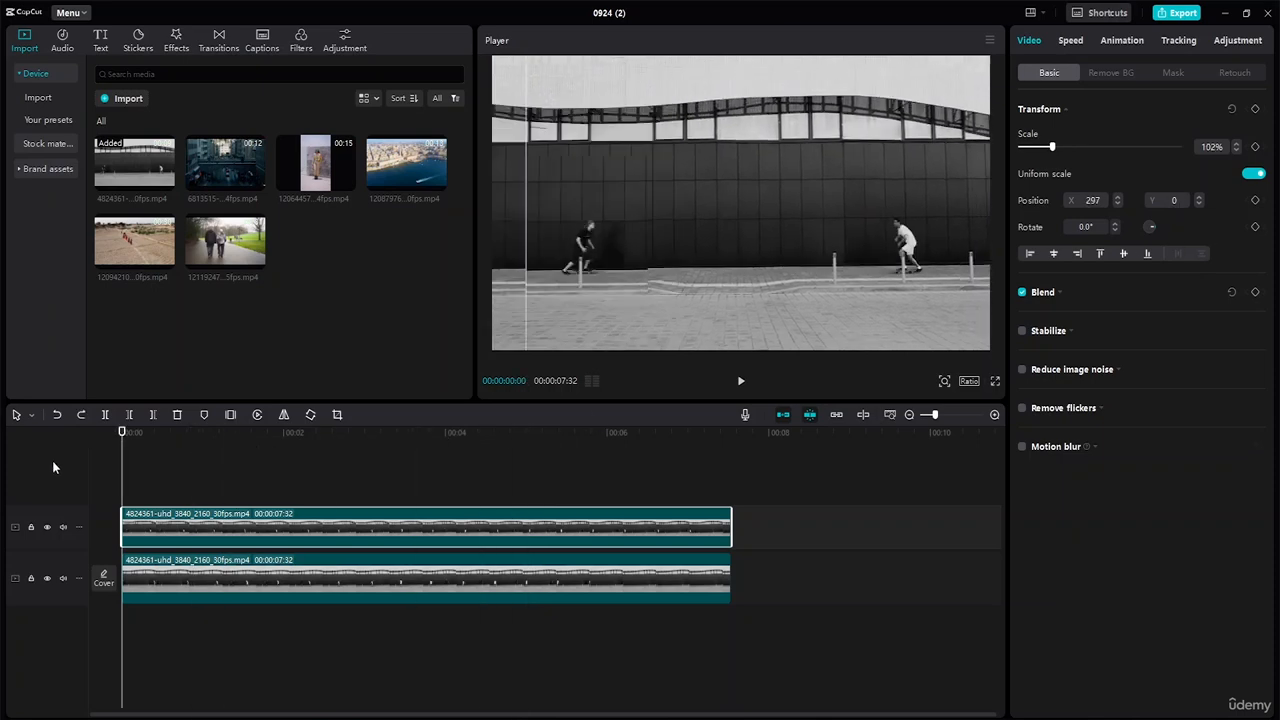
key(ctrl+z)
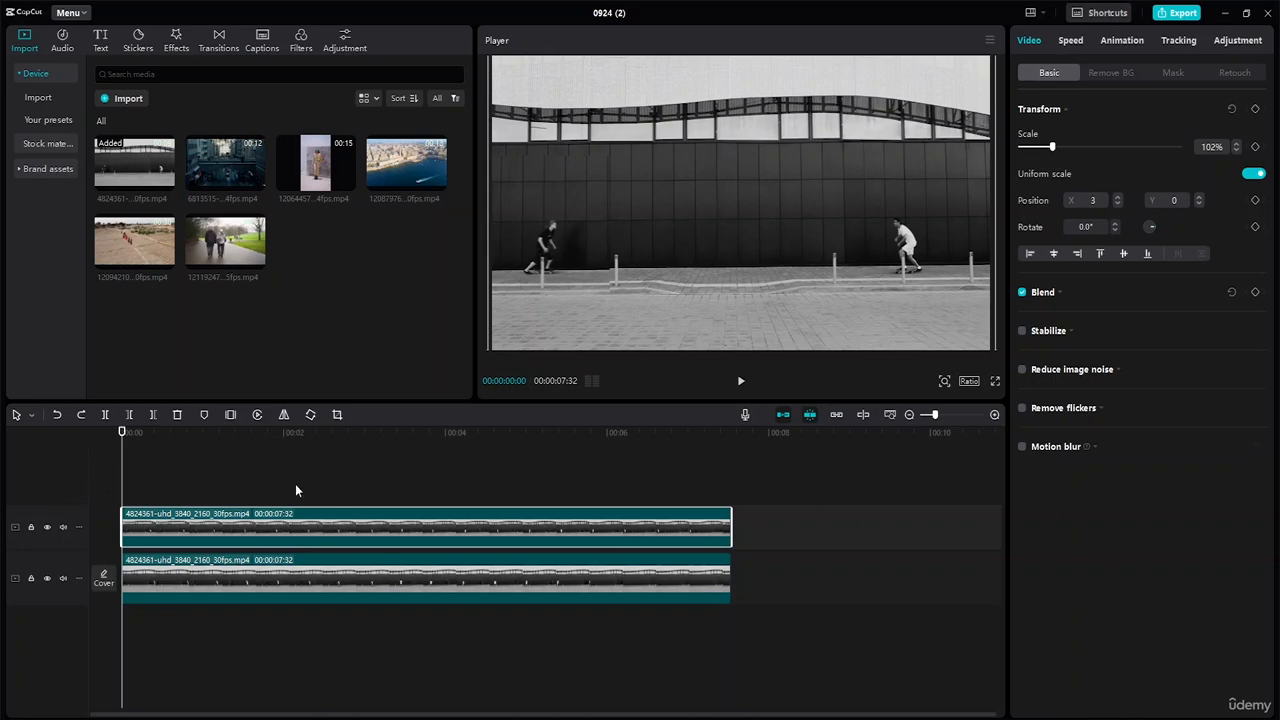
Play the clips to 00:00:05:42 and shift the upper clip's rectangle mask to about X -949, Y -116
key(space)
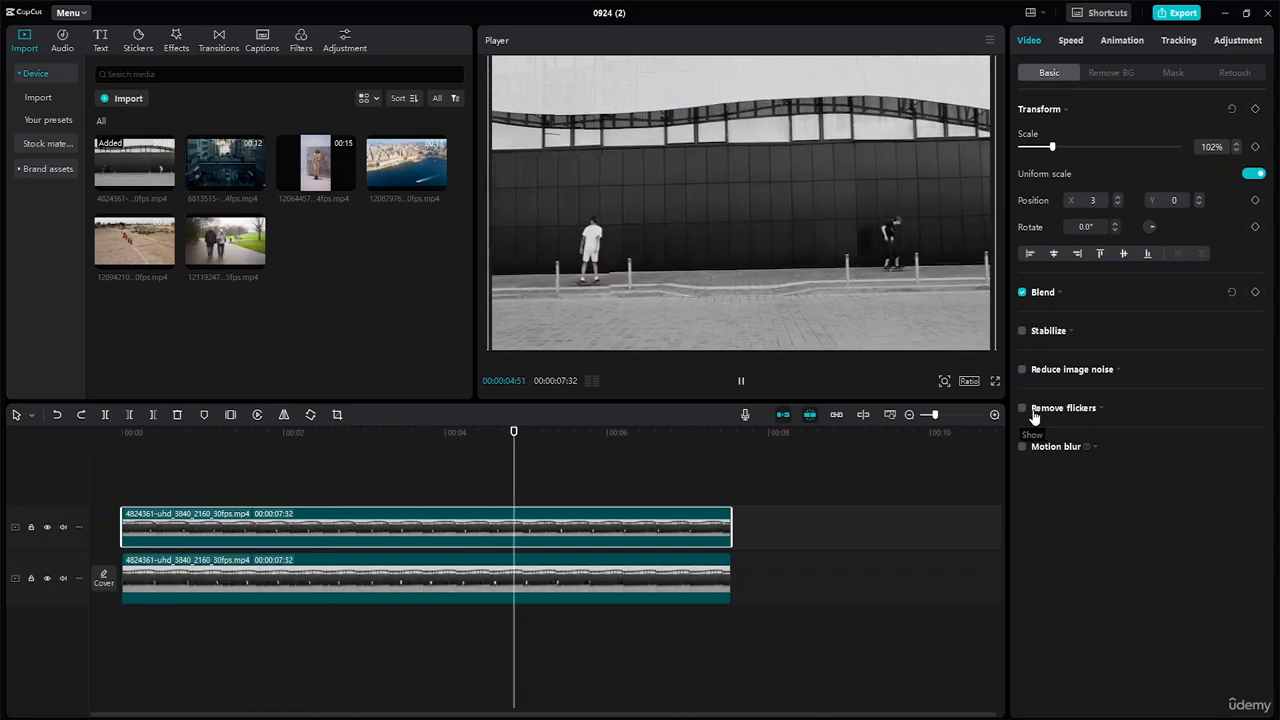
key(space)
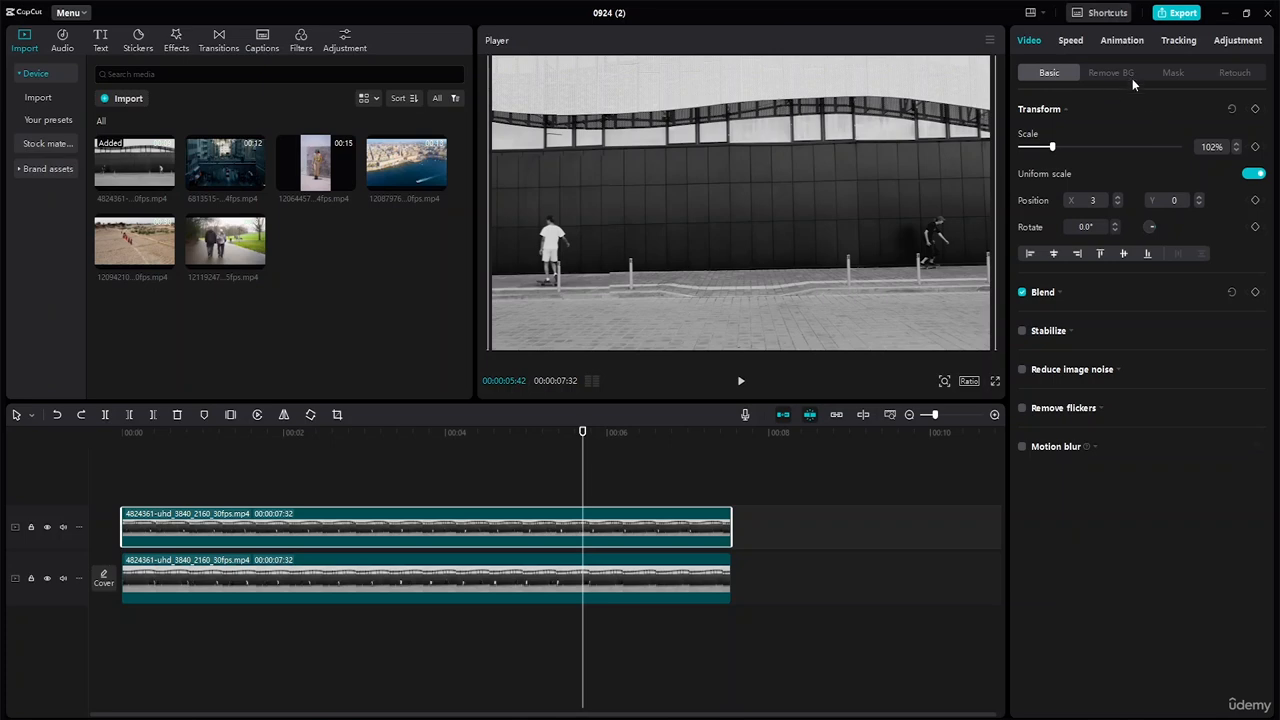
click(1176, 71)
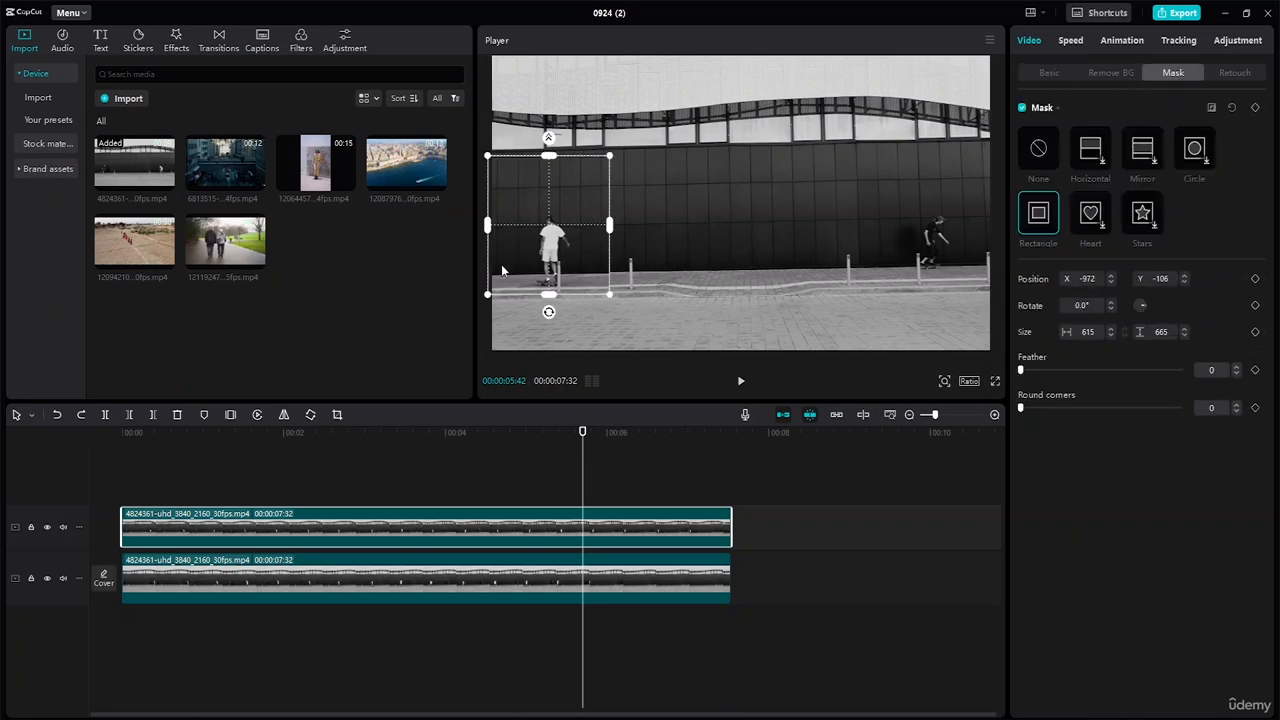
drag(589, 216, 594, 217)
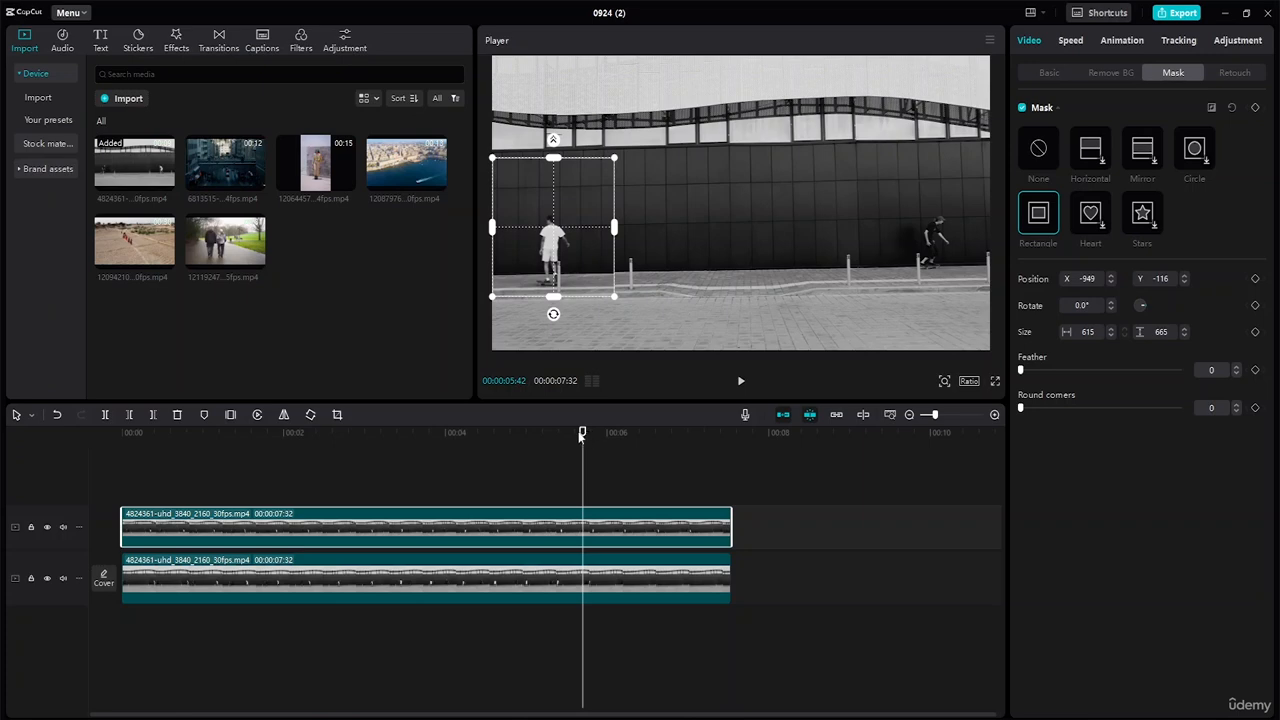
Add scale and position keyframes to the upper clip at 00:00:04:45 and 00:00:05:22
drag(582, 432, 507, 414)
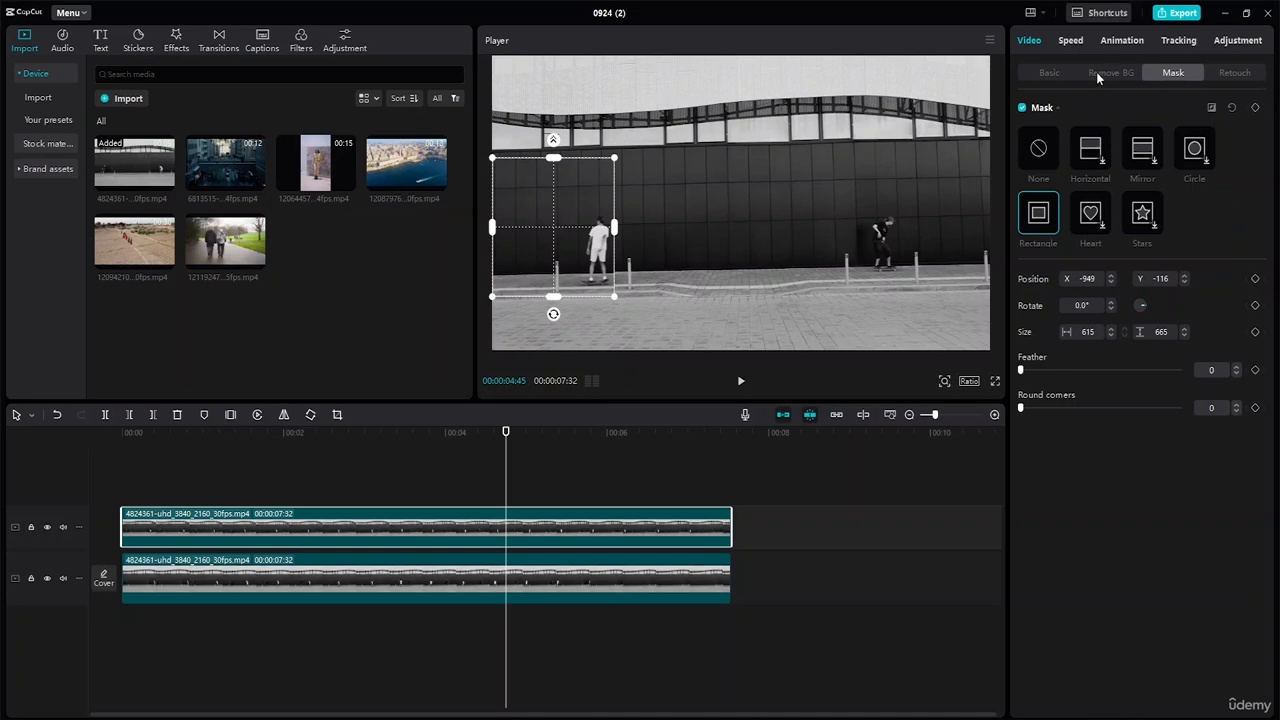
click(1052, 73)
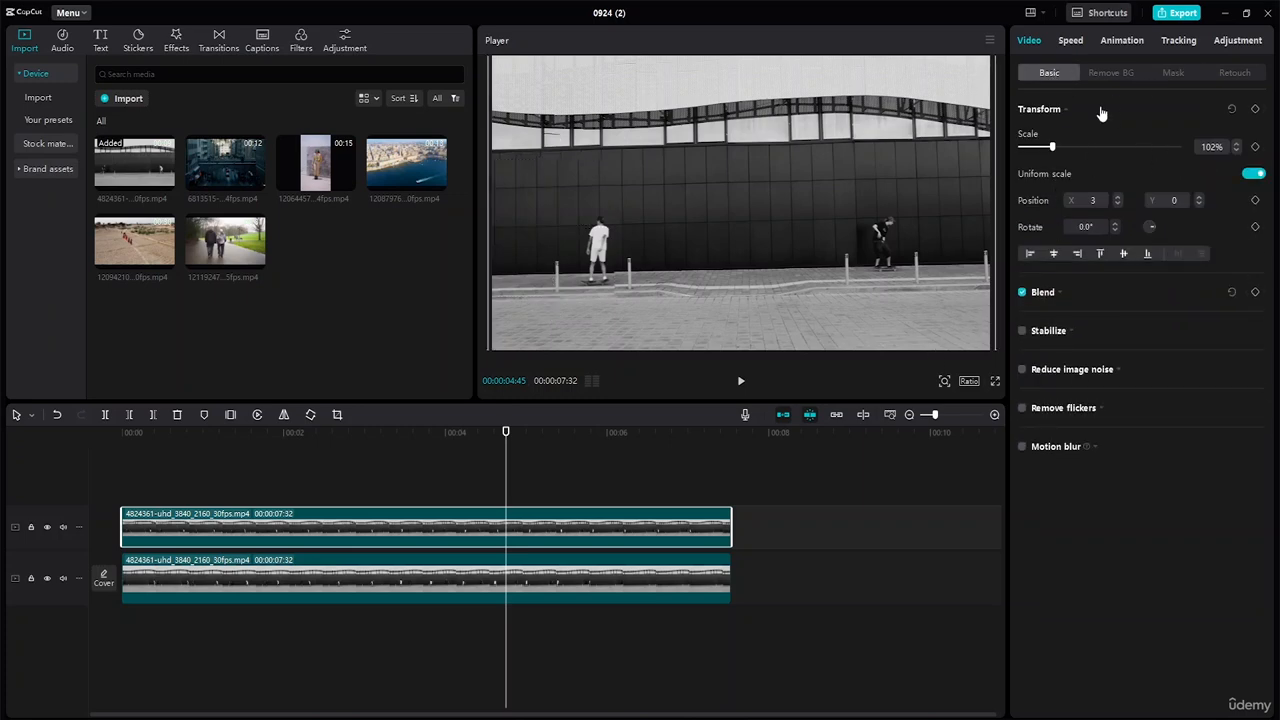
click(1256, 148)
click(1256, 201)
drag(506, 432, 557, 433)
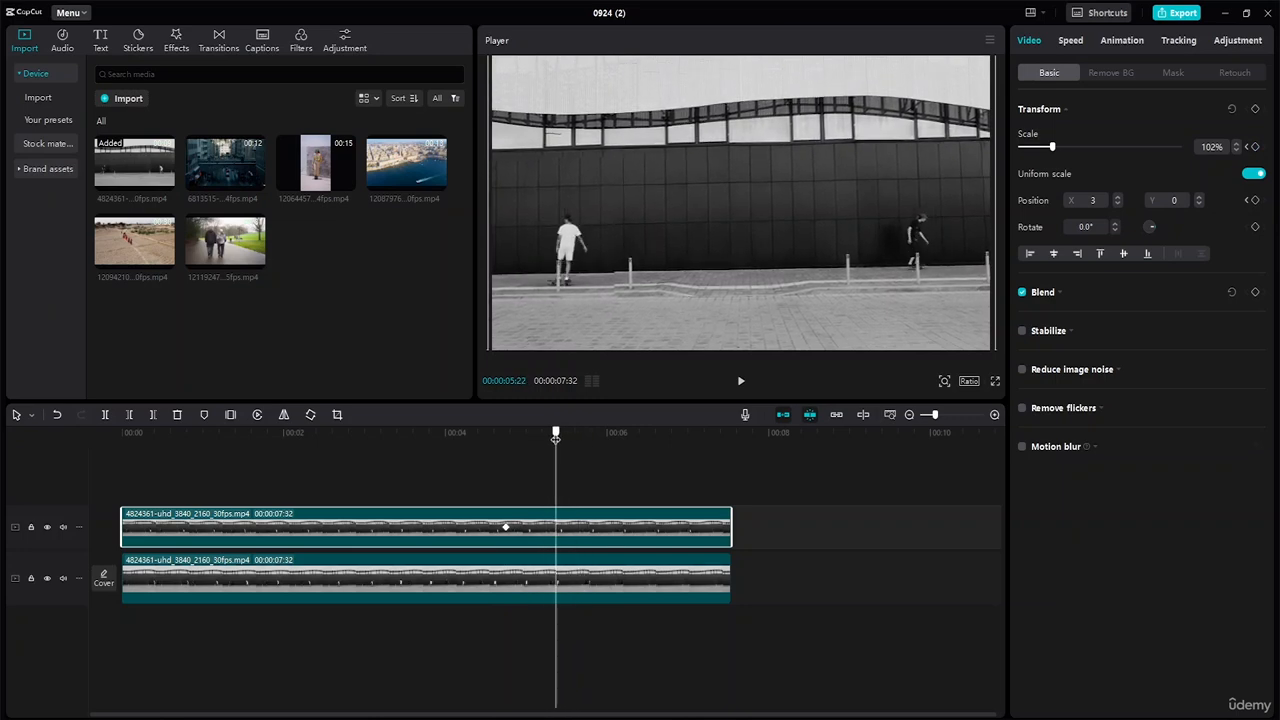
click(1255, 147)
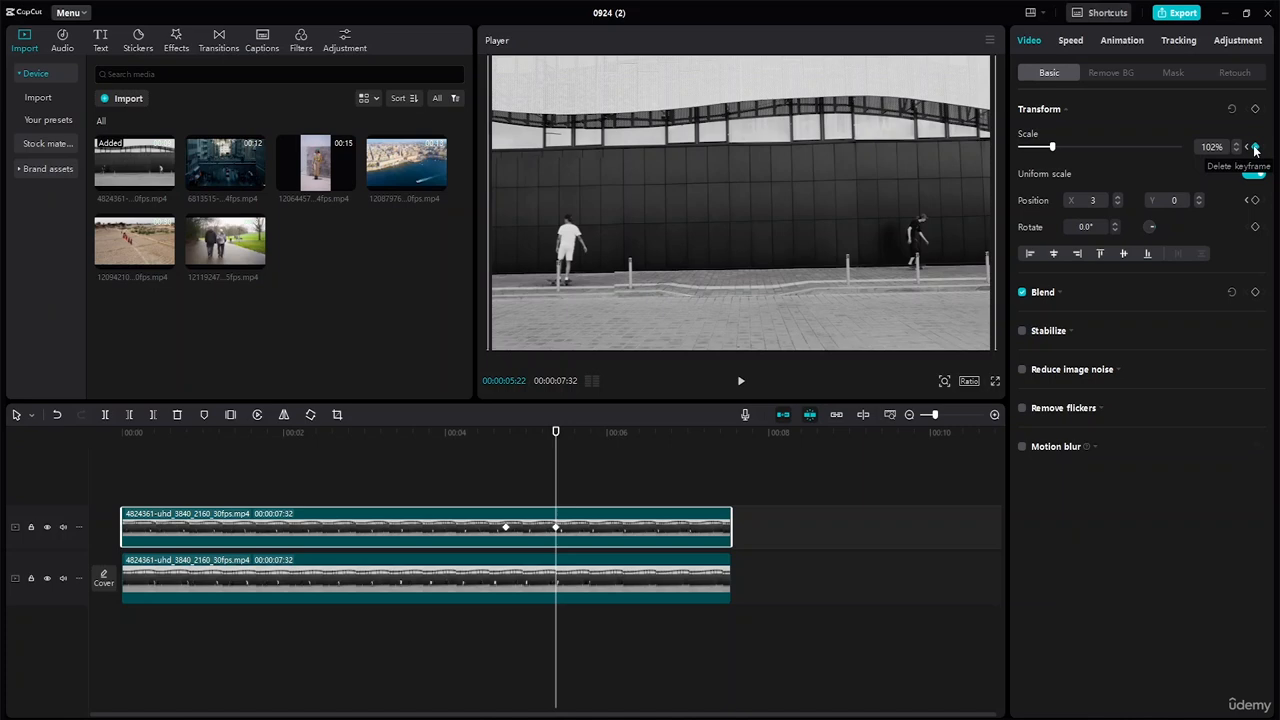
click(1256, 200)
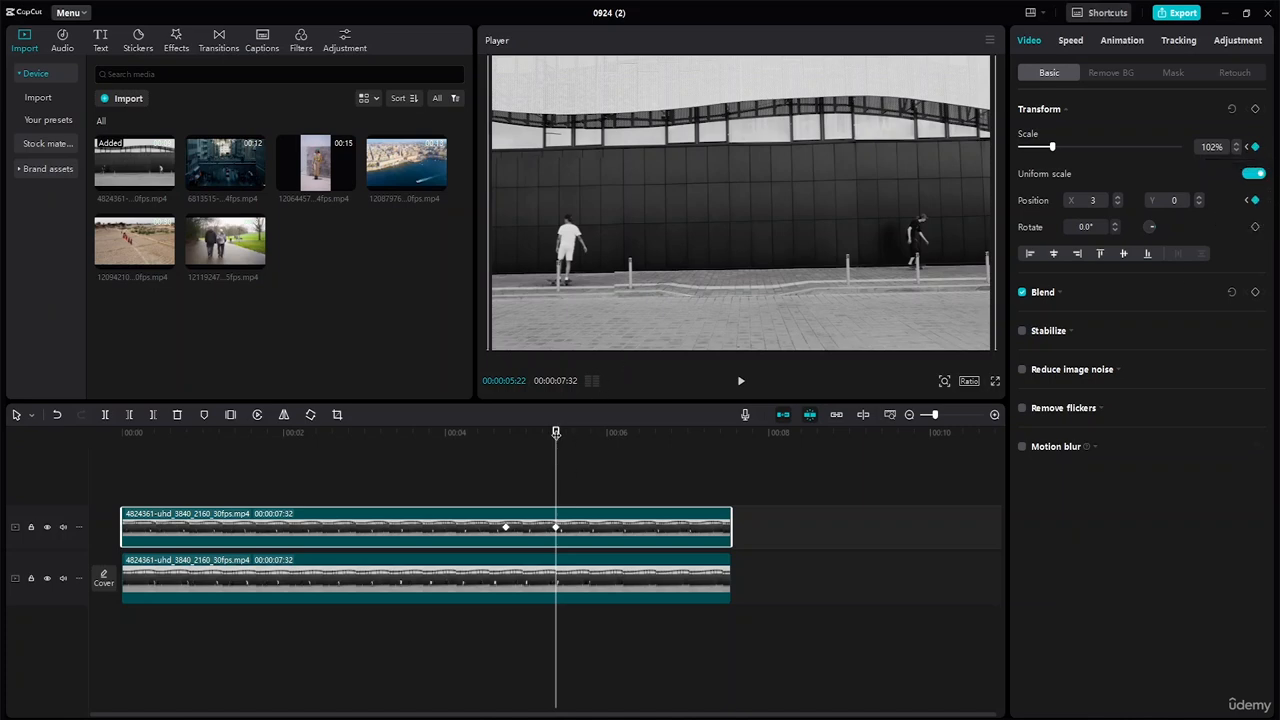
Add scale and position keyframes at the very start of the upper clip
drag(556, 432, 122, 430)
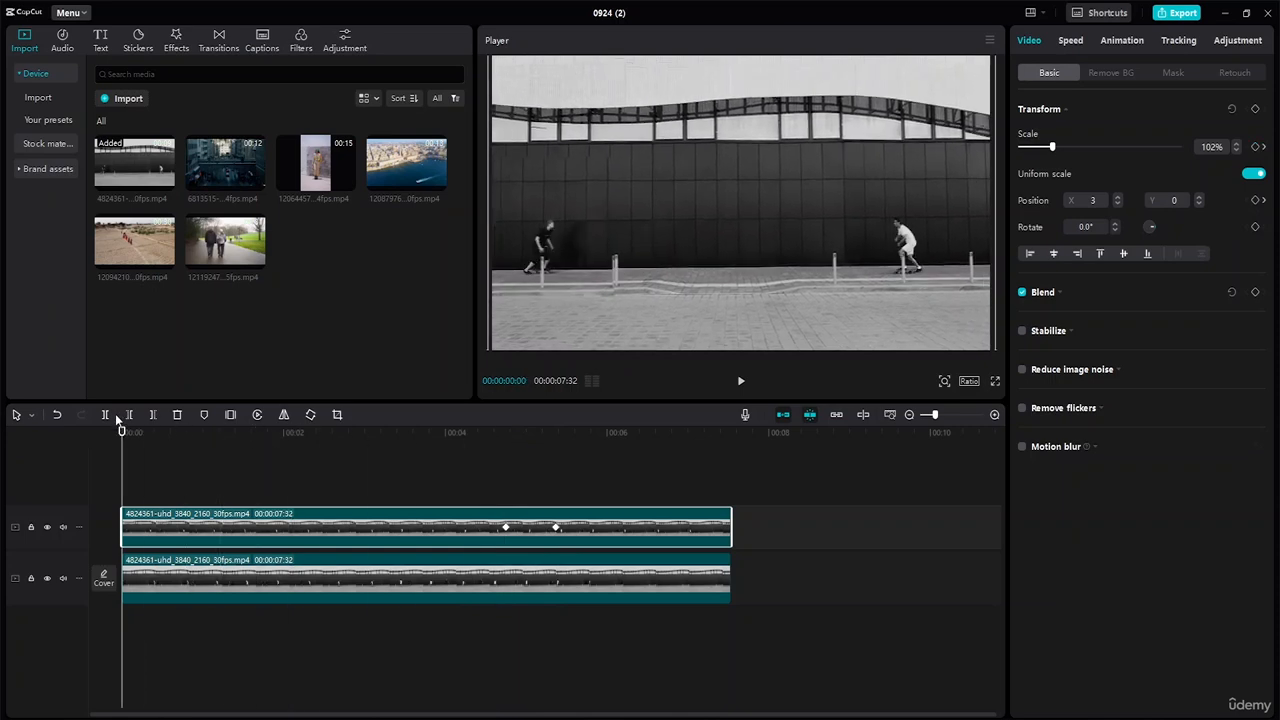
click(1256, 147)
click(1256, 200)
At the 00:00:05:22 keyframe, scale the upper clip to 188% at about X 1633, Y 226, and play the zoom animation
drag(124, 432, 556, 477)
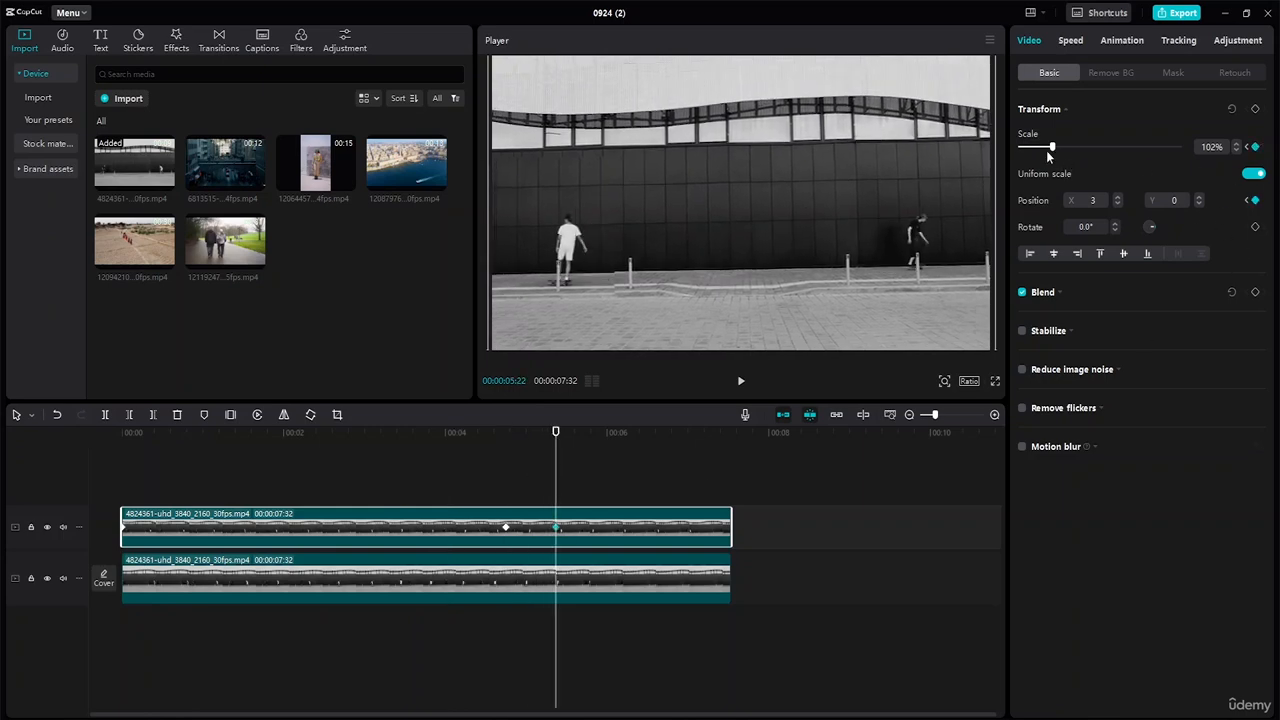
drag(1053, 147, 1081, 151)
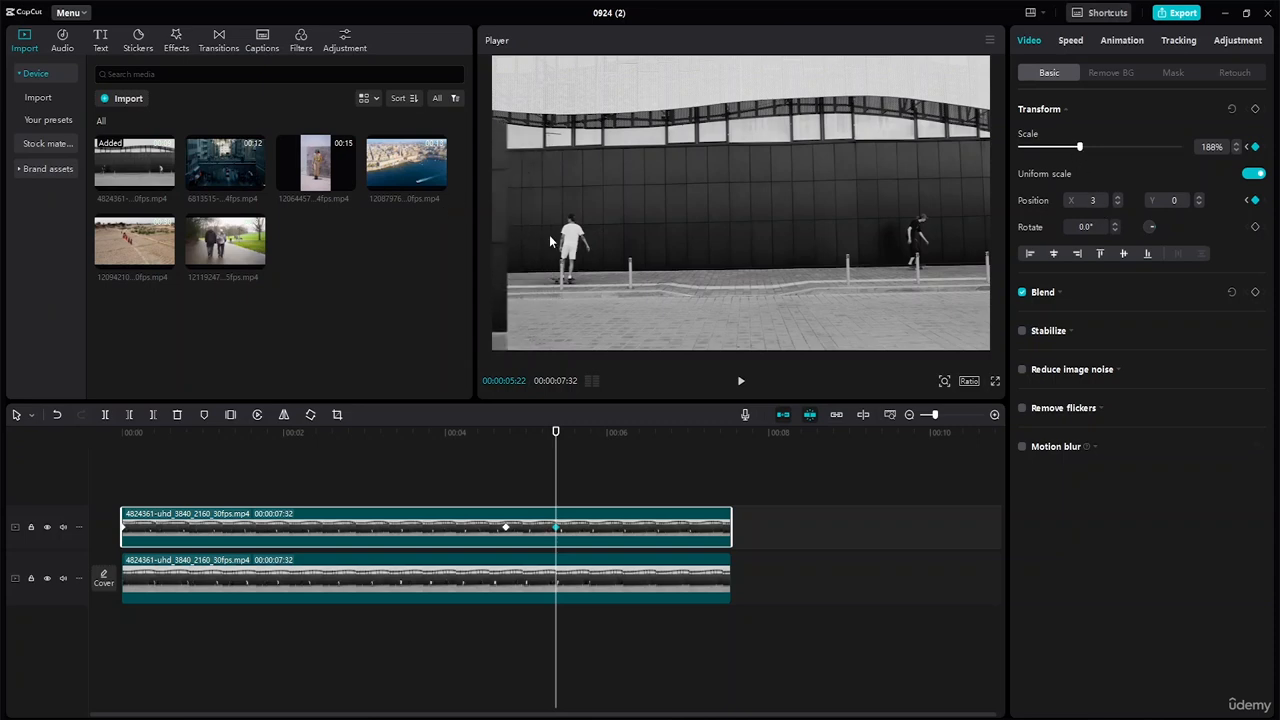
drag(497, 236, 706, 207)
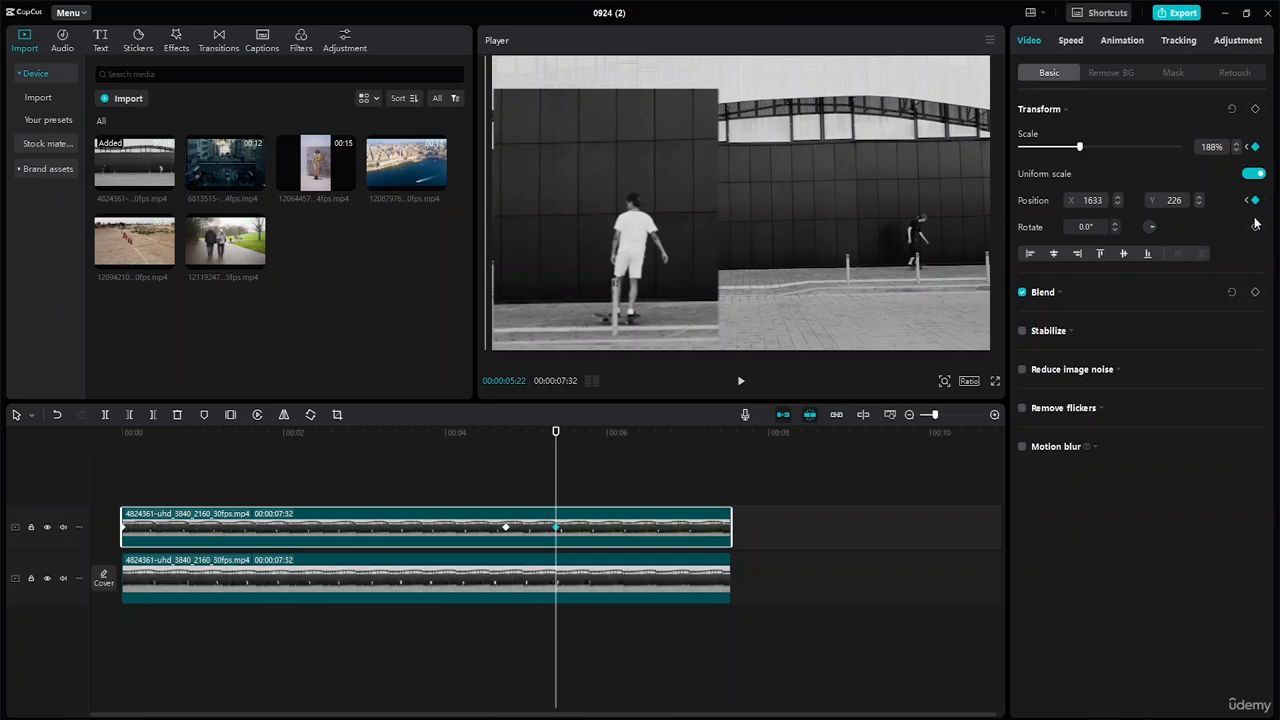
drag(557, 436, 336, 463)
key(space)
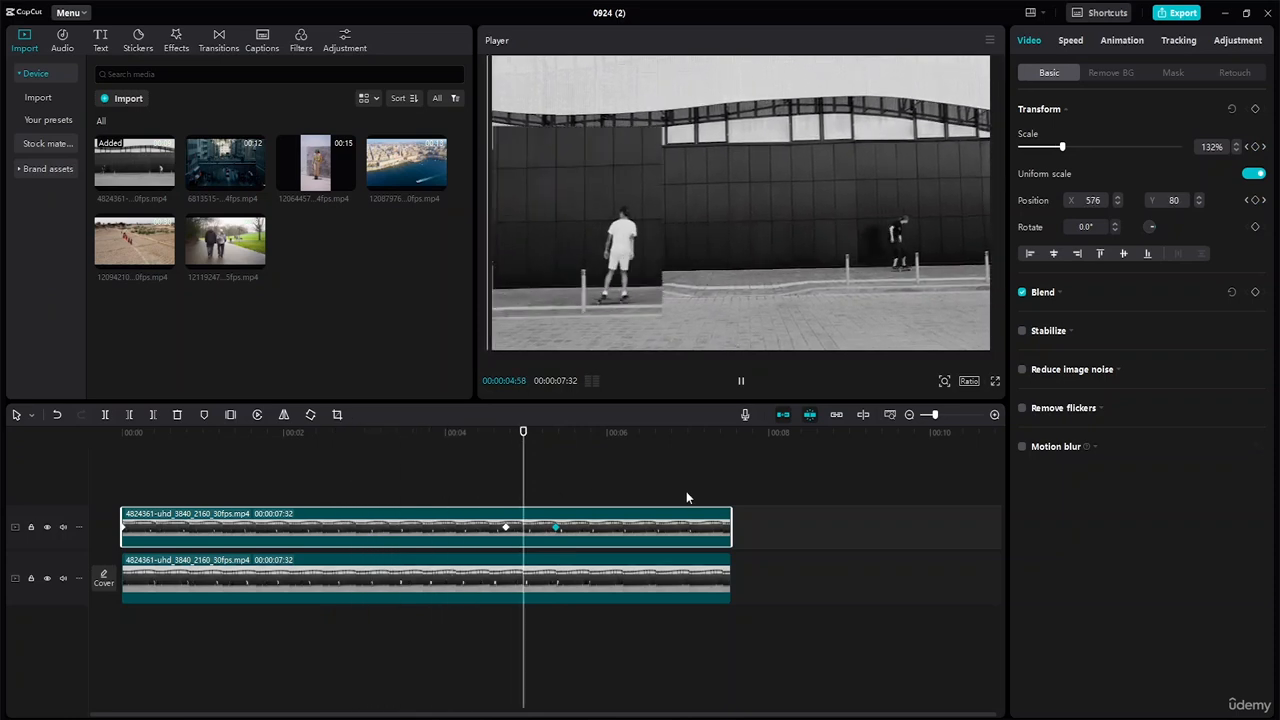
key(space)
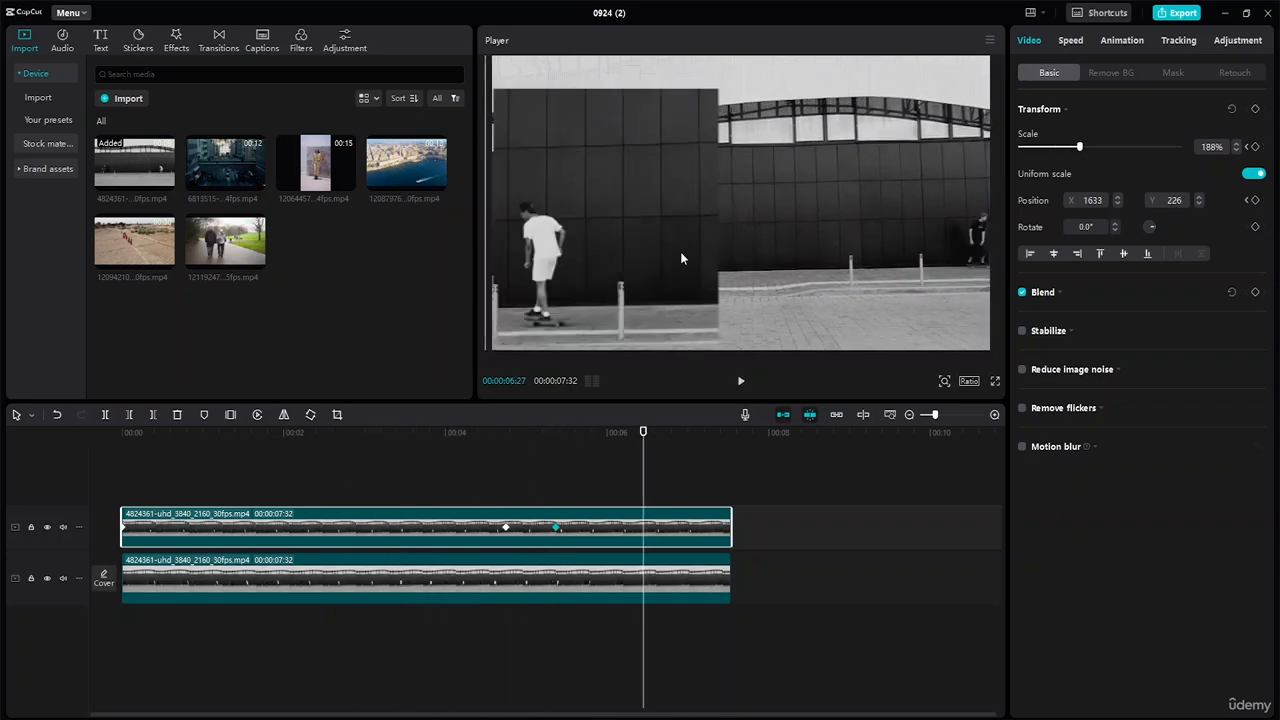
Play back the zoom animation and add a scale keyframe to the upper clip at 00:00:07:26
key(space)
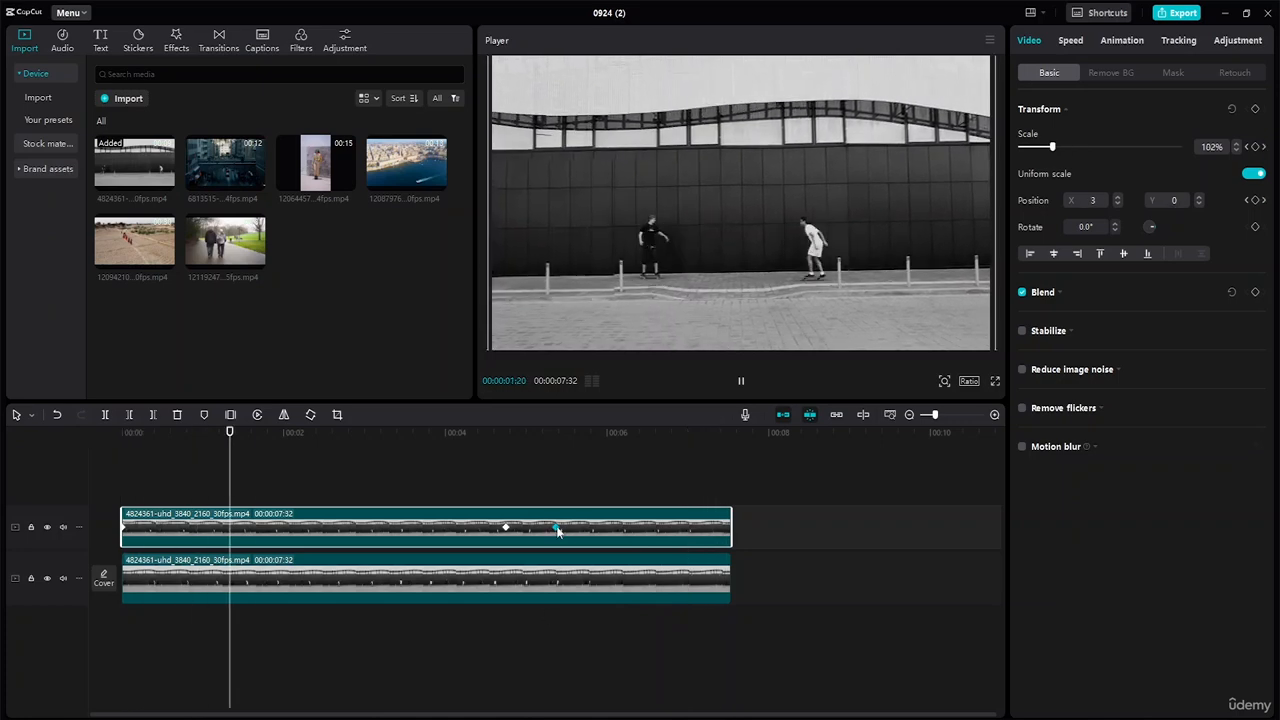
key(space)
key(space)
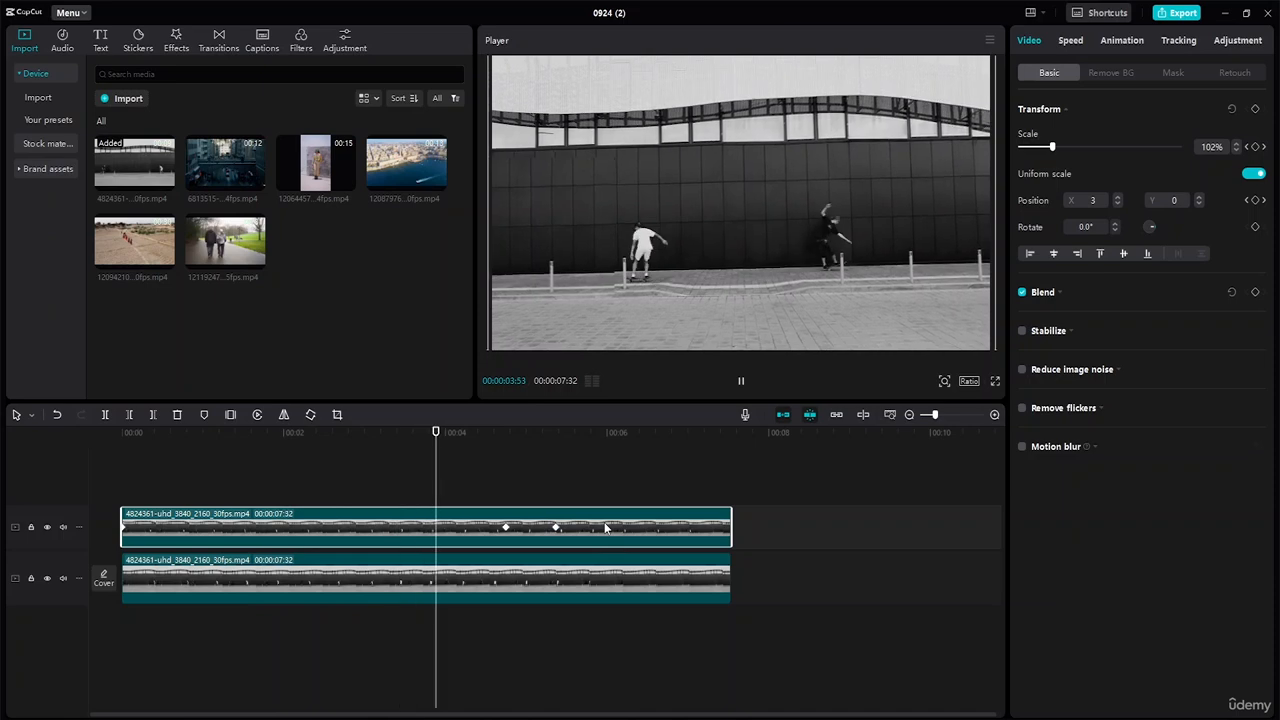
key(space)
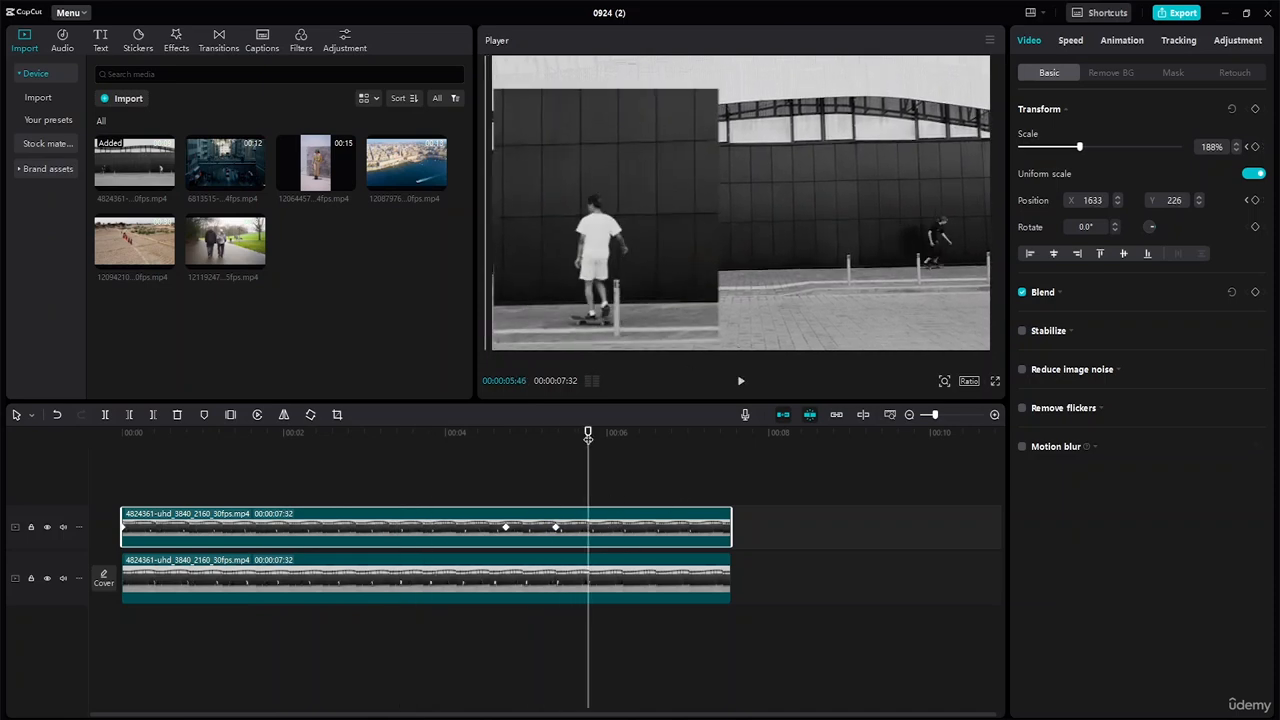
drag(588, 437, 723, 464)
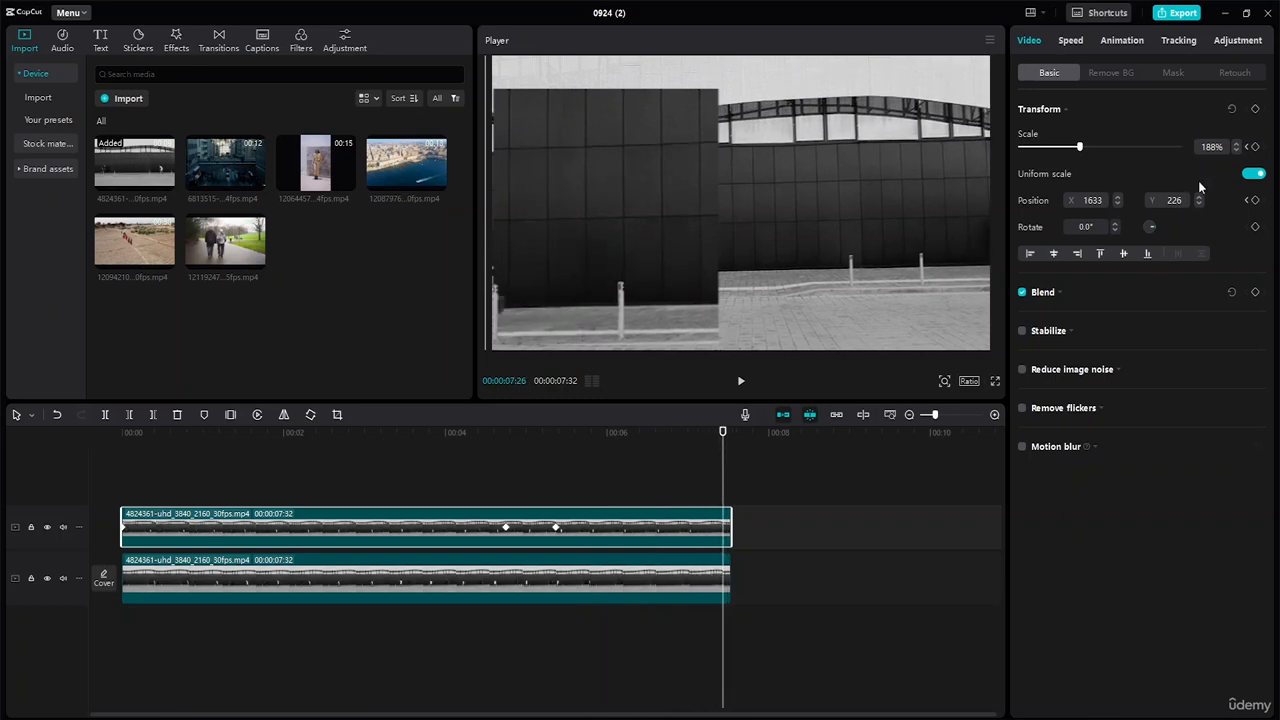
click(1256, 147)
Add scale and position keyframes to the upper clip at 00:00:06:58
drag(723, 434, 685, 487)
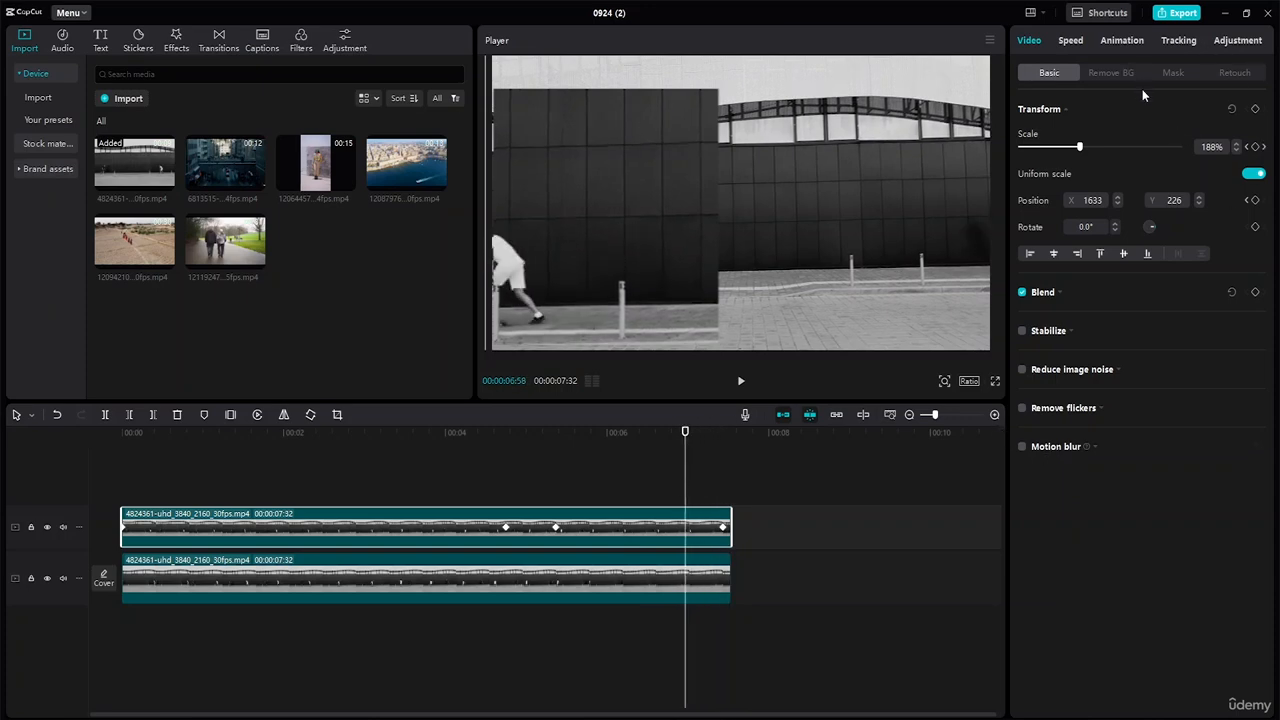
click(1255, 147)
click(1255, 200)
At the 00:00:06:58 keyframe, set the upper clip's scale to 100% and its position to X 0, Y 0
drag(1080, 148, 1056, 150)
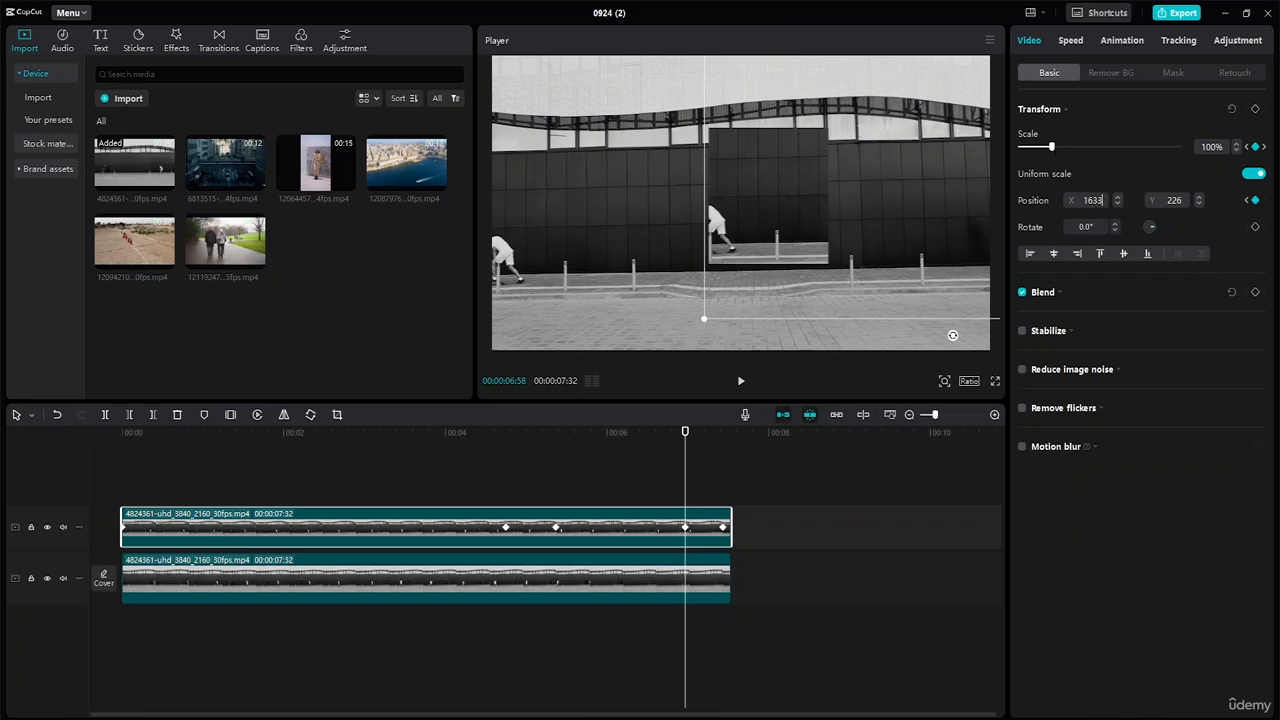
click(1100, 200)
text(0)
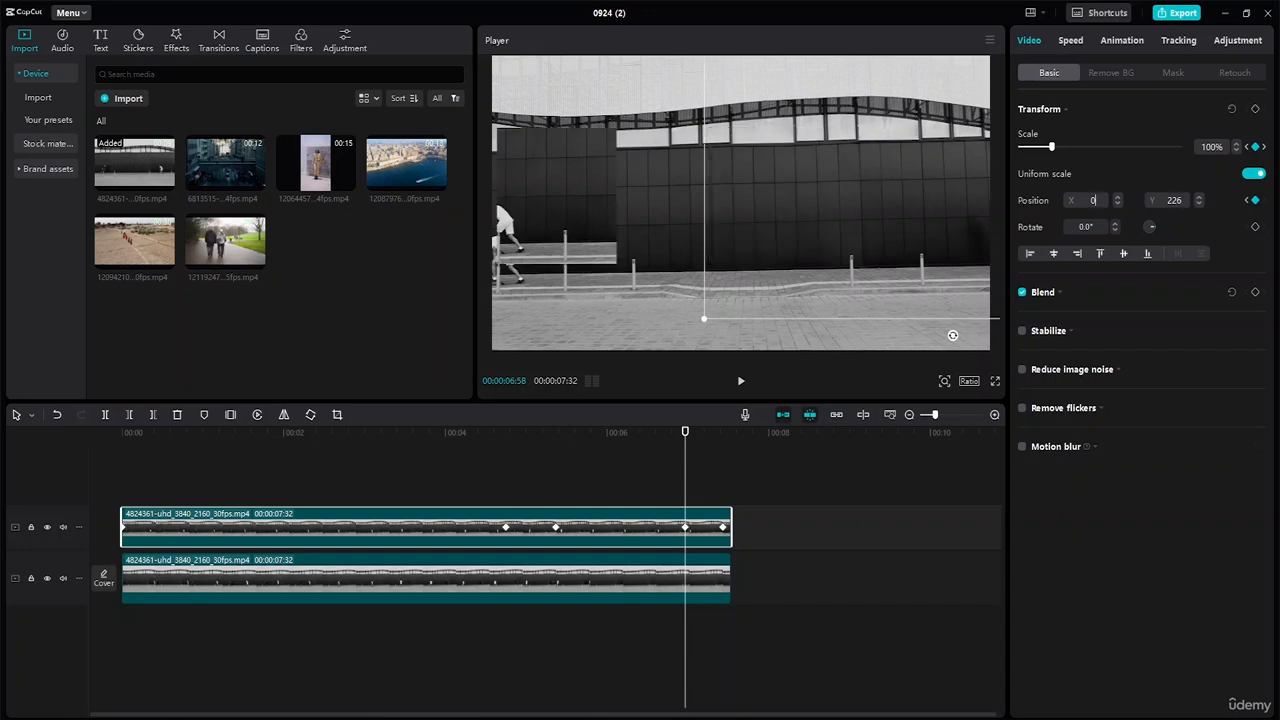
click(1182, 200)
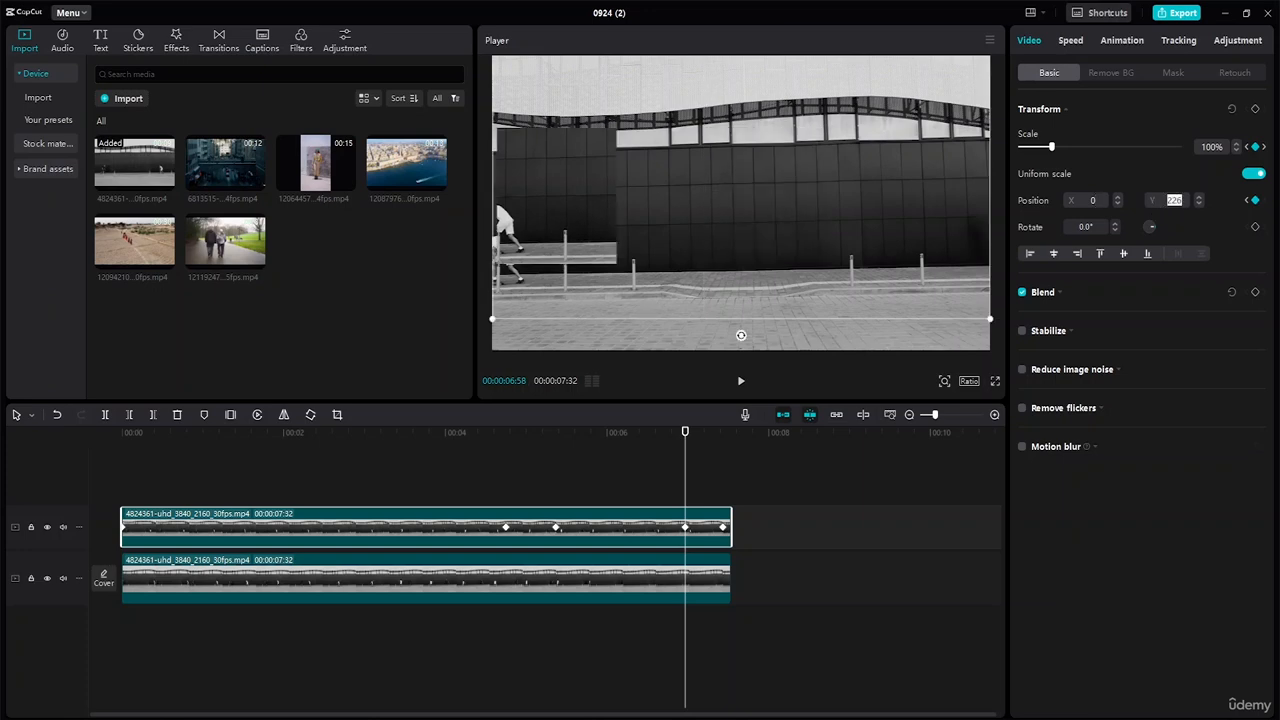
text(0)
key(Return)
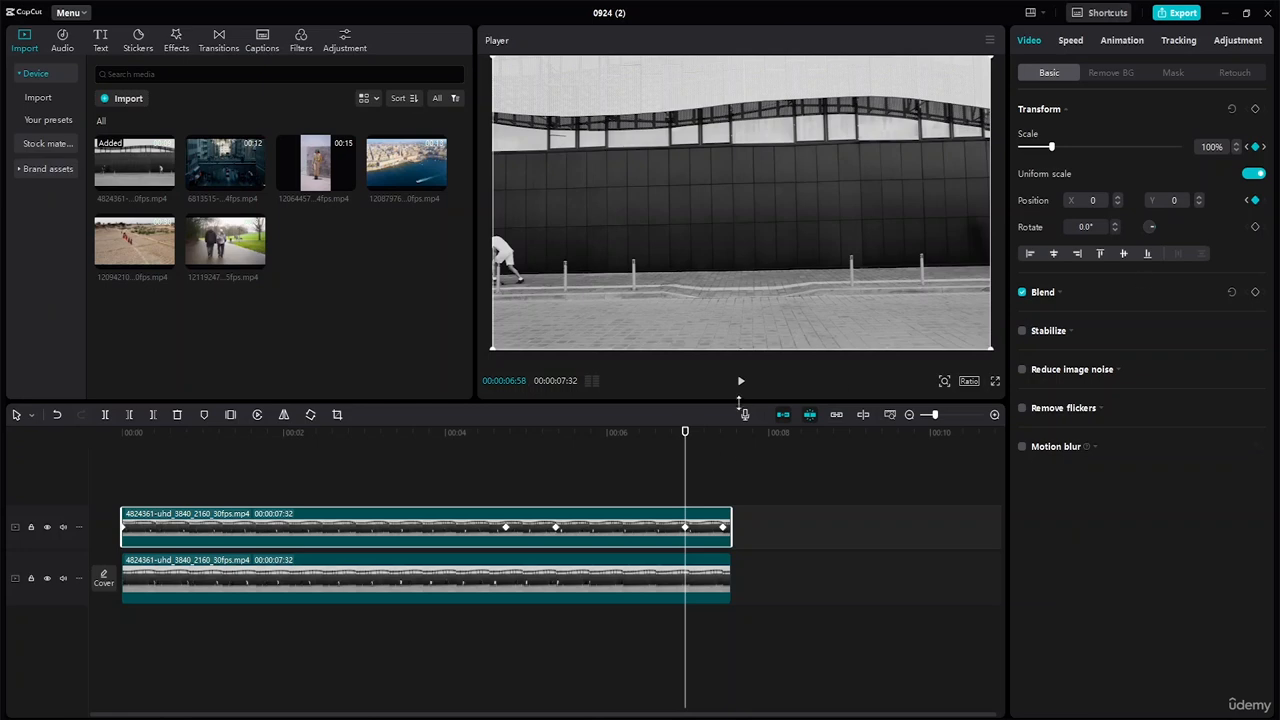
Replay the animation from 00:00:04:45 and set the upper clip's scale to 100% at its last keyframe, 00:00:07:26
drag(686, 432, 505, 433)
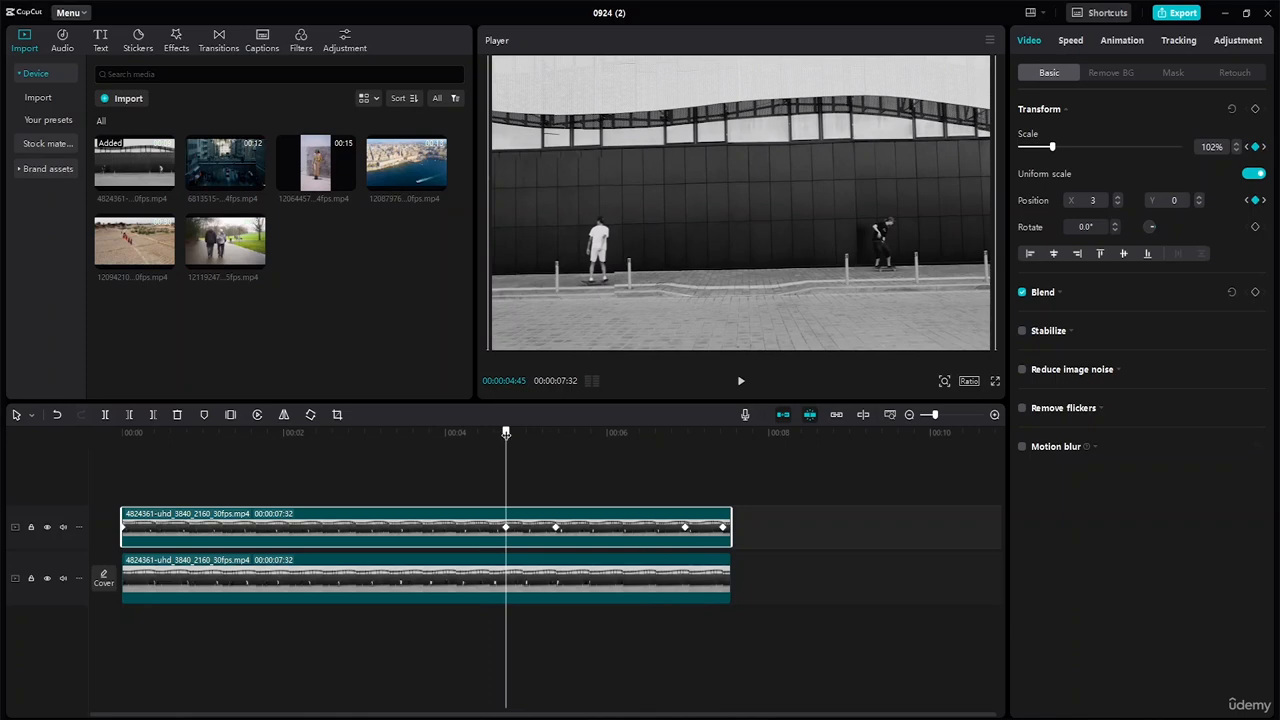
key(space)
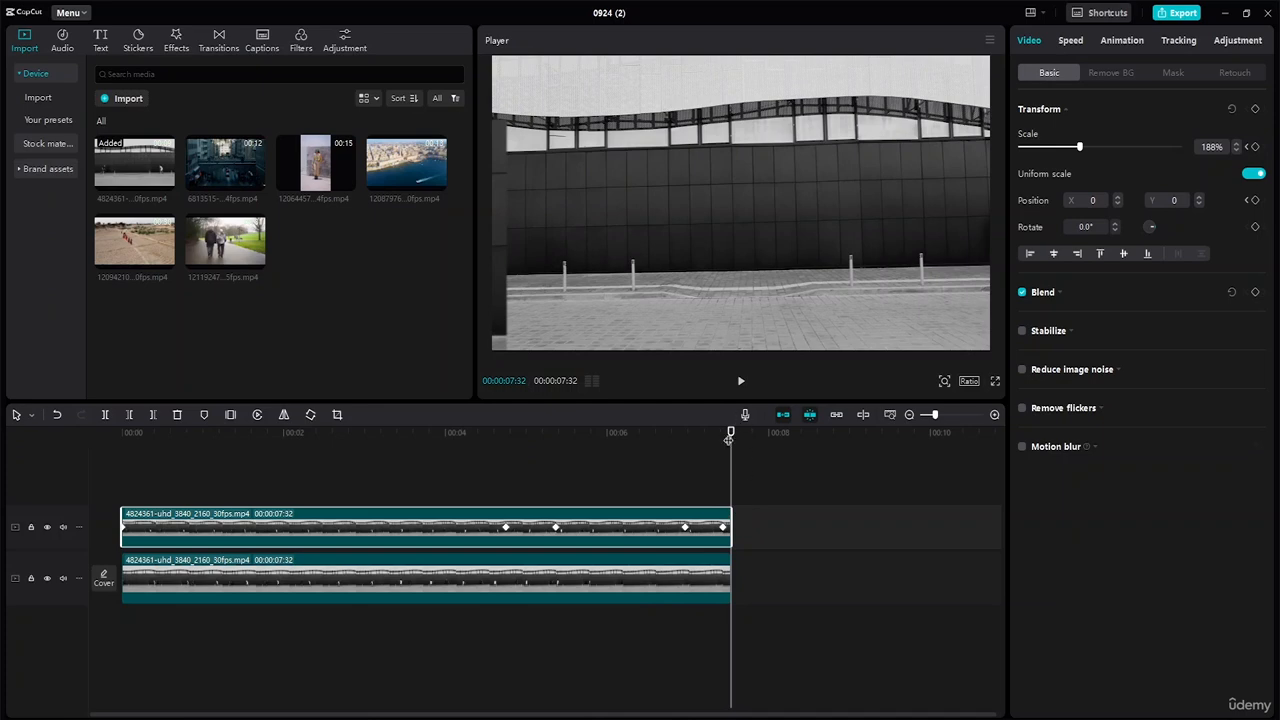
drag(729, 436, 683, 443)
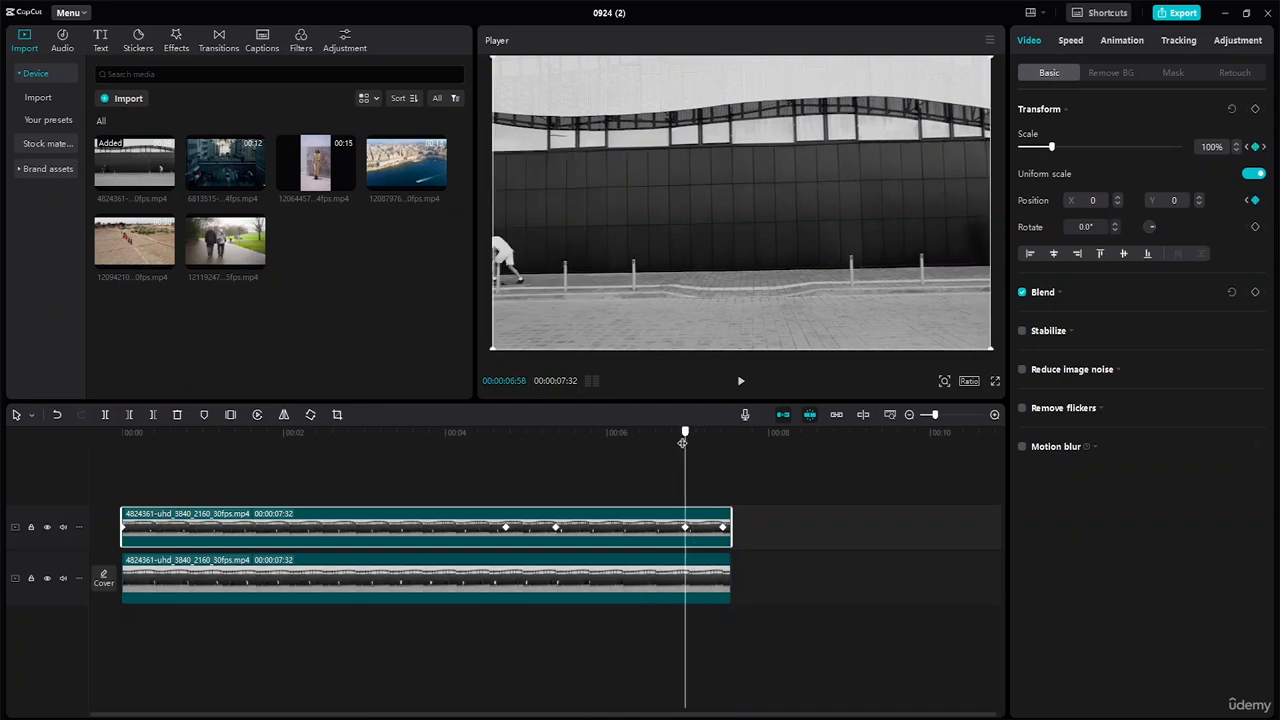
key(space)
key(space)
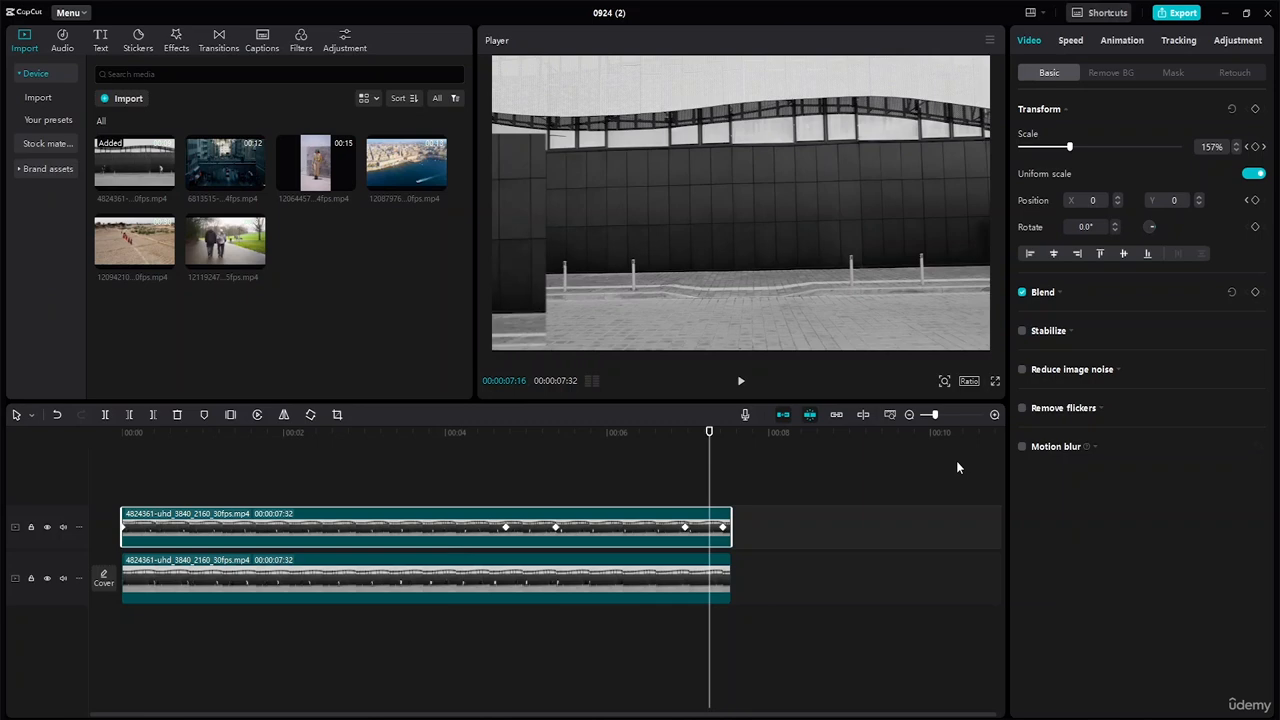
click(685, 432)
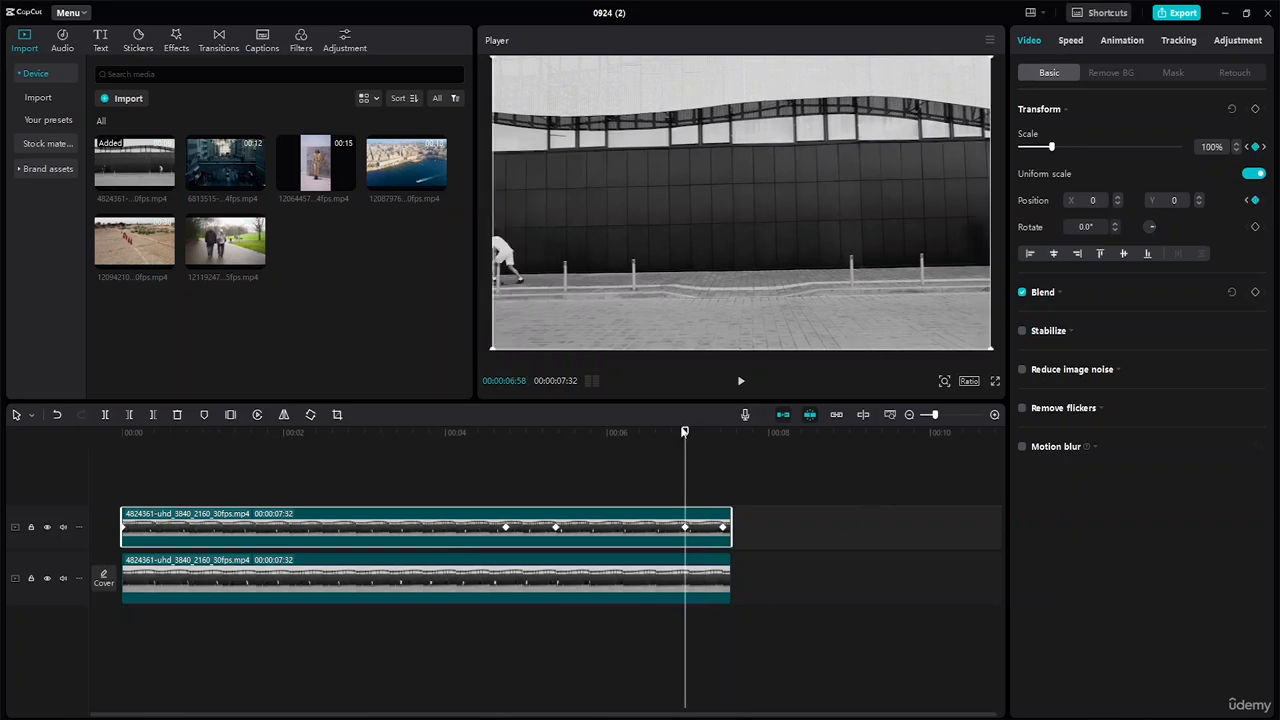
drag(685, 433, 722, 442)
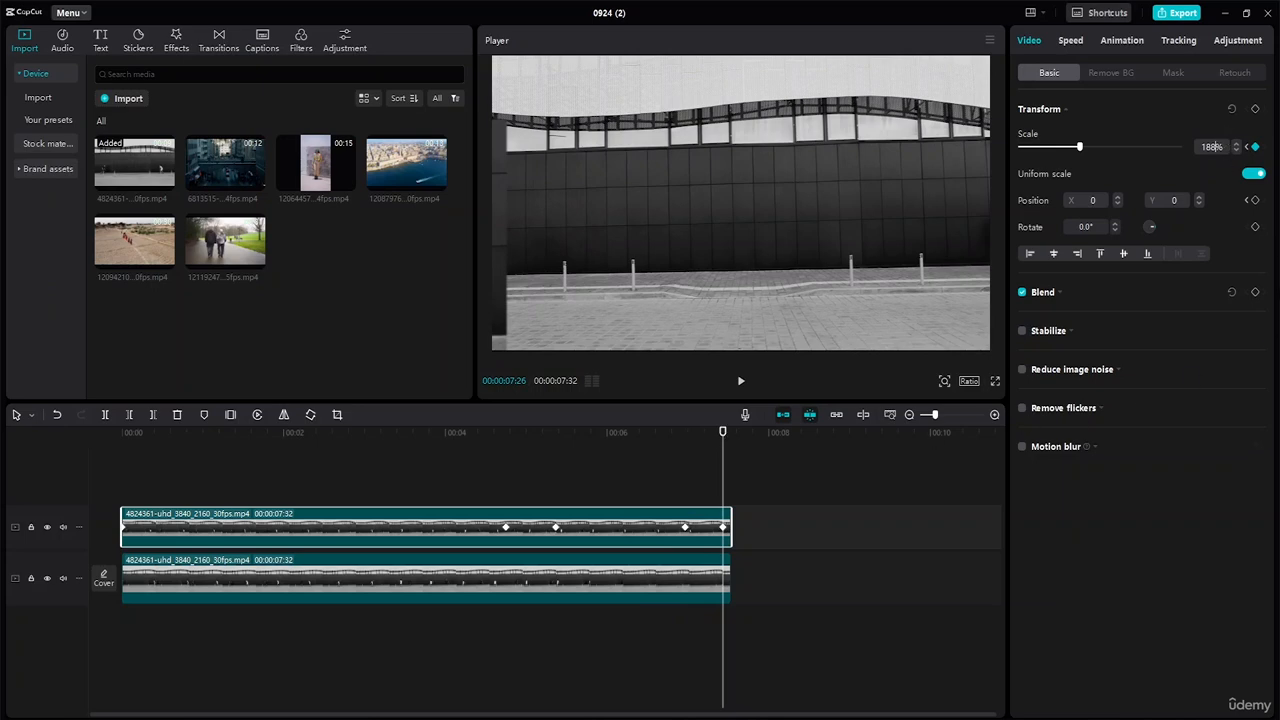
key(BackSpace)
key(BackSpace)
text(00)
key(Return)
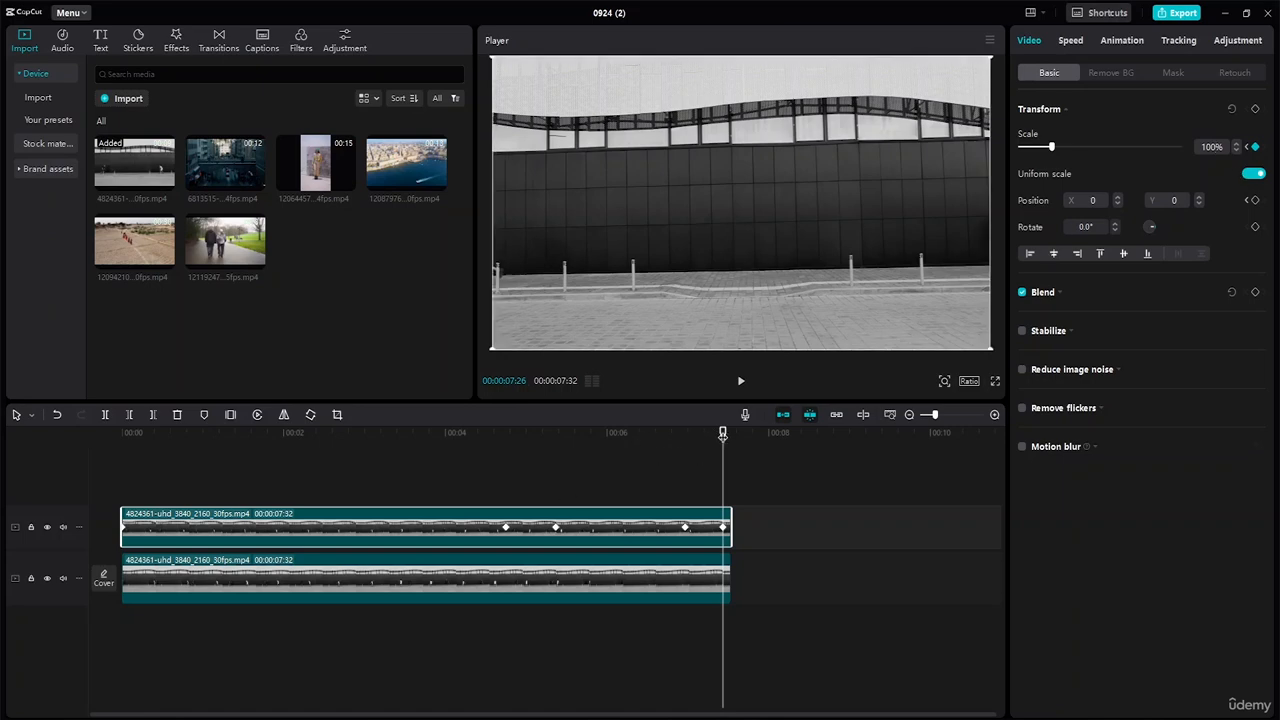
Move the upper clip's 00:00:06:58 keyframe to about 00:00:06:30 and its 00:00:05:22 keyframe to about 00:00:05:45, playing the animation before and after
drag(722, 436, 496, 448)
key(space)
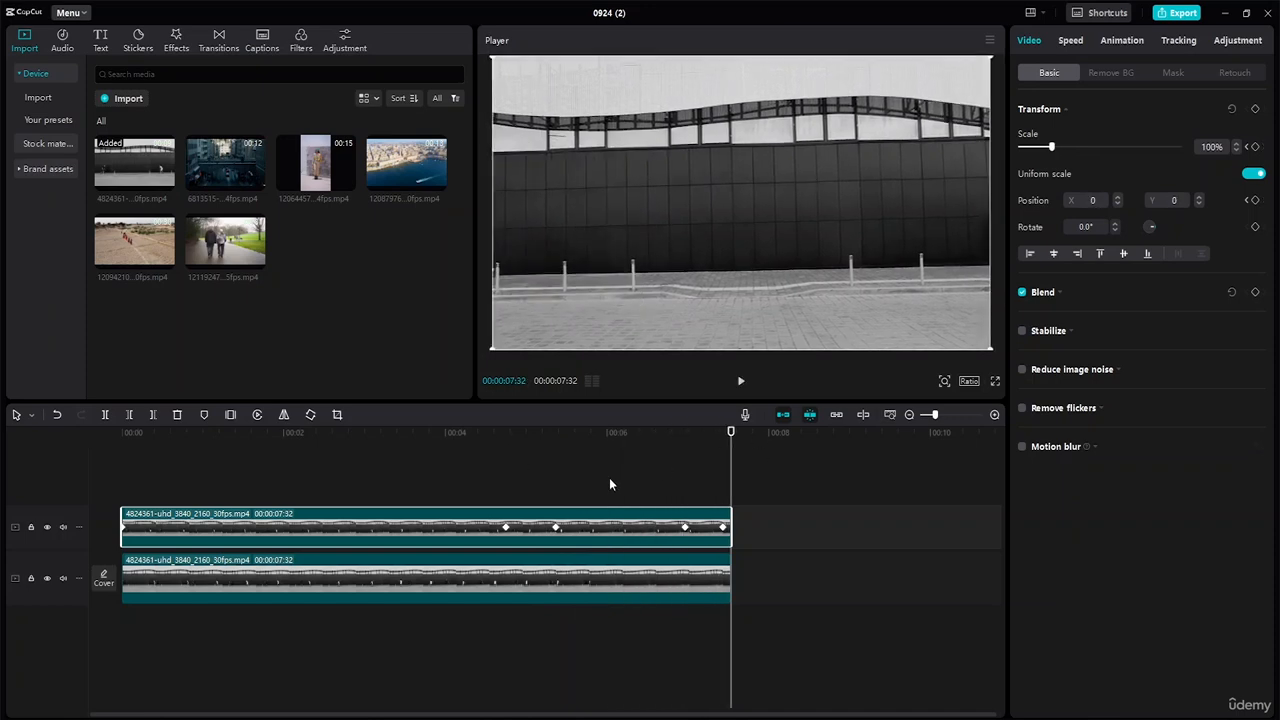
drag(730, 435, 479, 452)
key(space)
drag(731, 432, 433, 445)
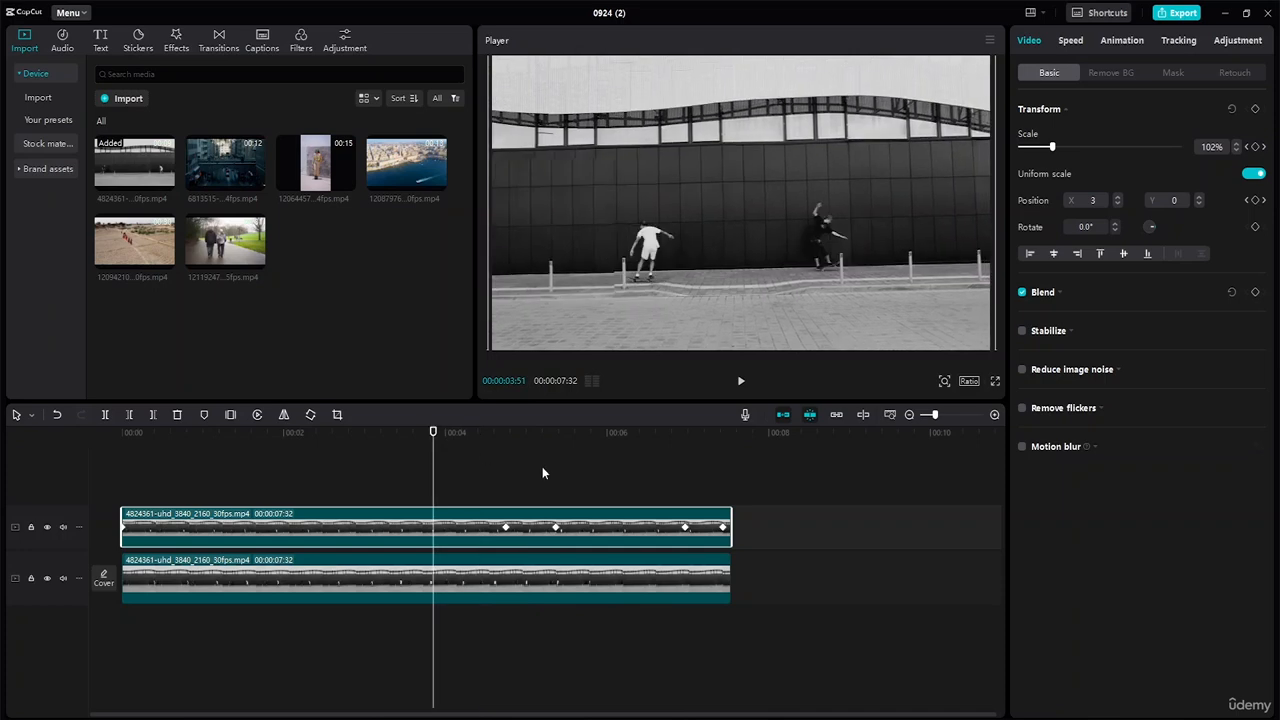
click(685, 527)
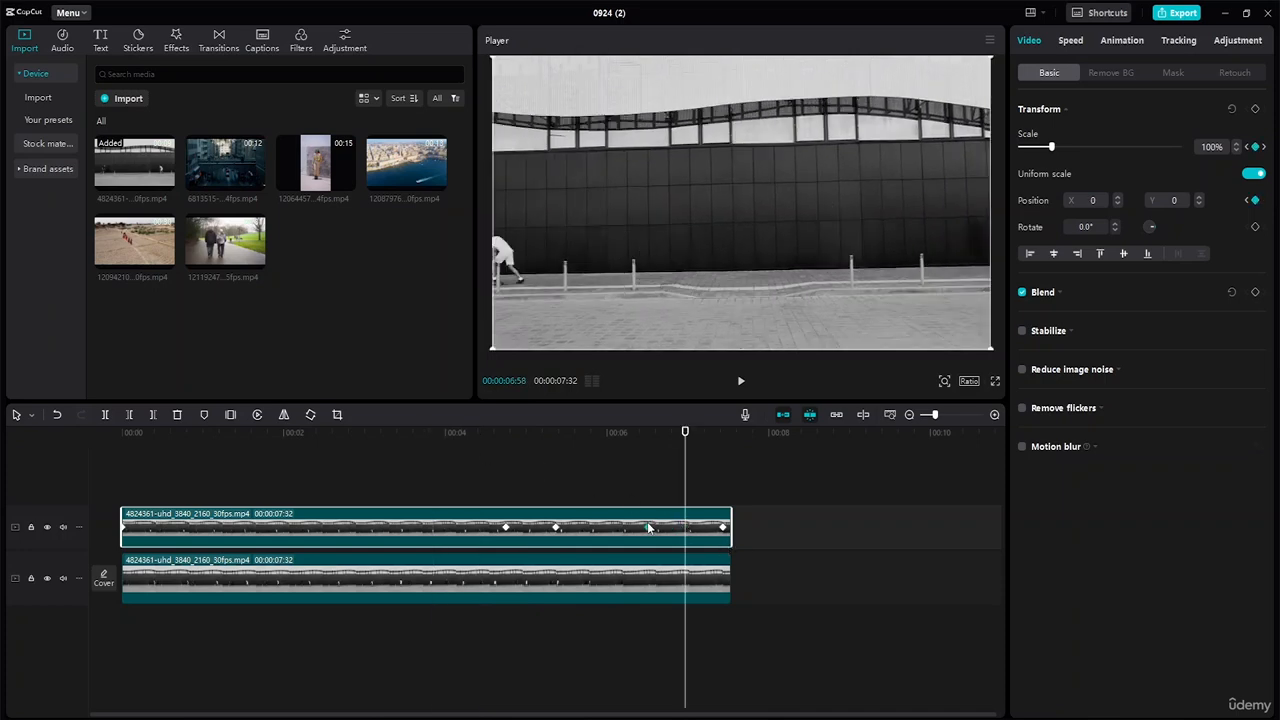
drag(556, 528, 588, 531)
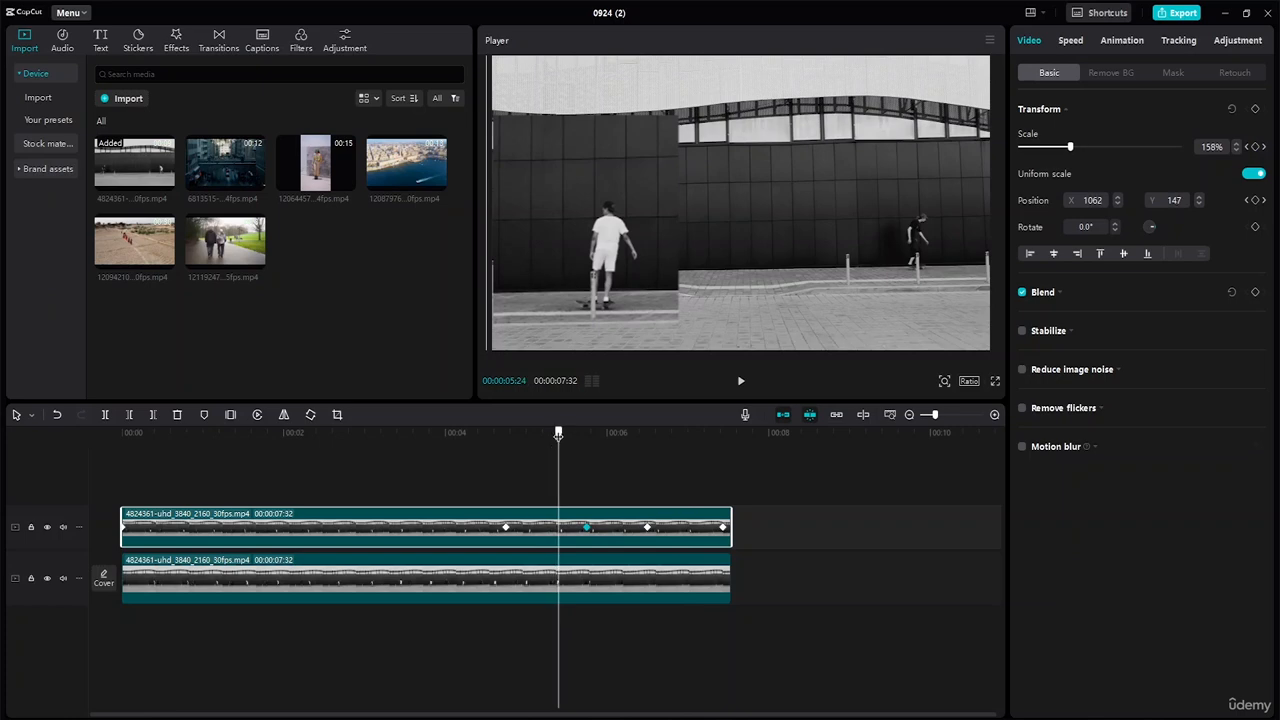
click(434, 446)
key(space)
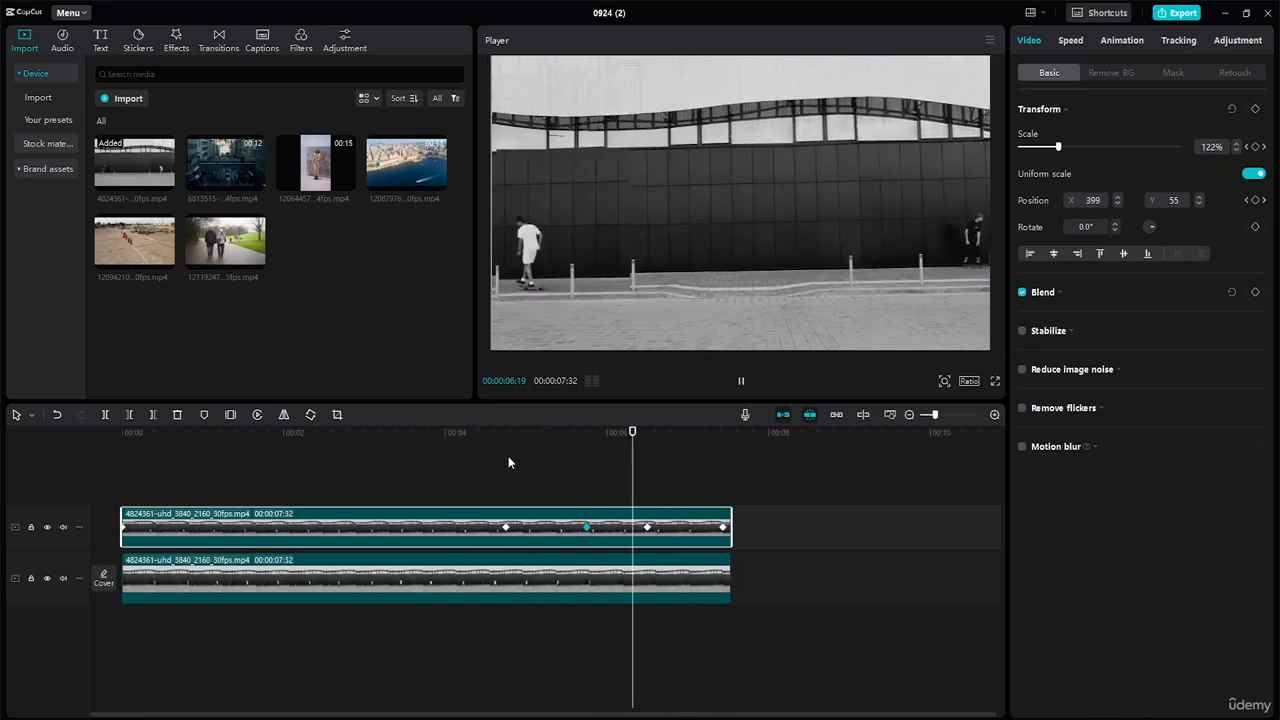
click(744, 451)
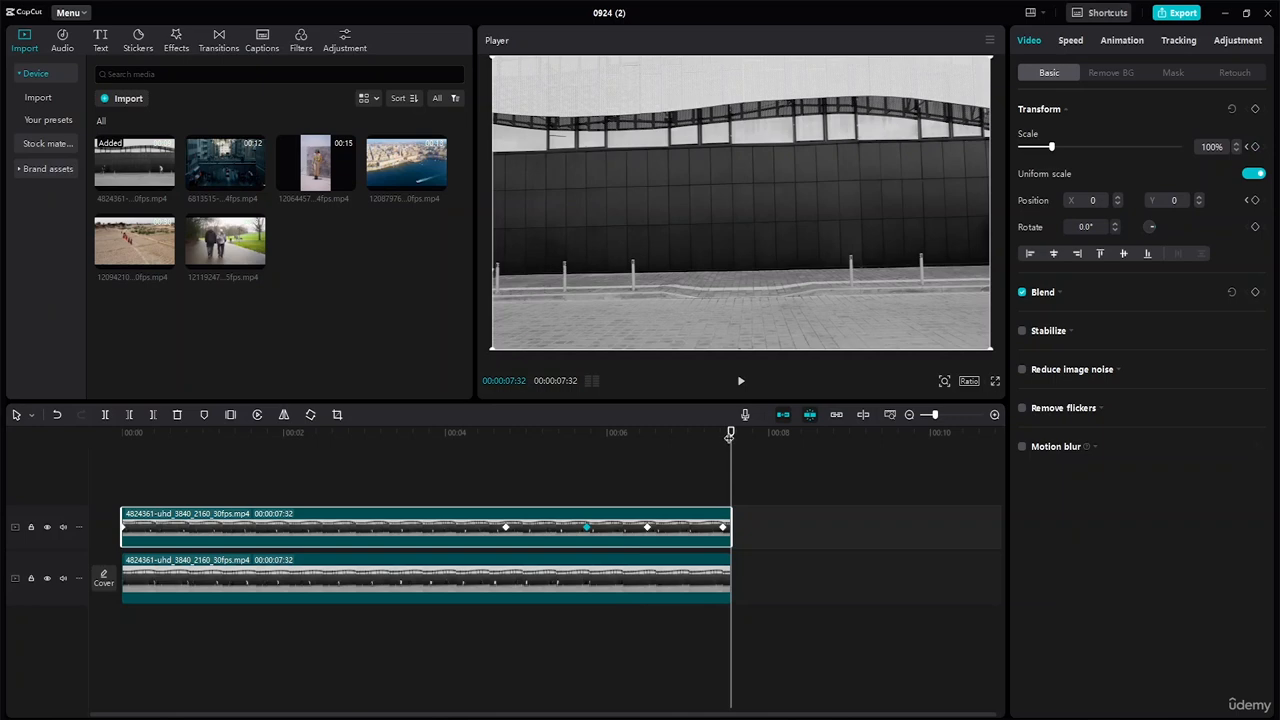
drag(729, 437, 421, 460)
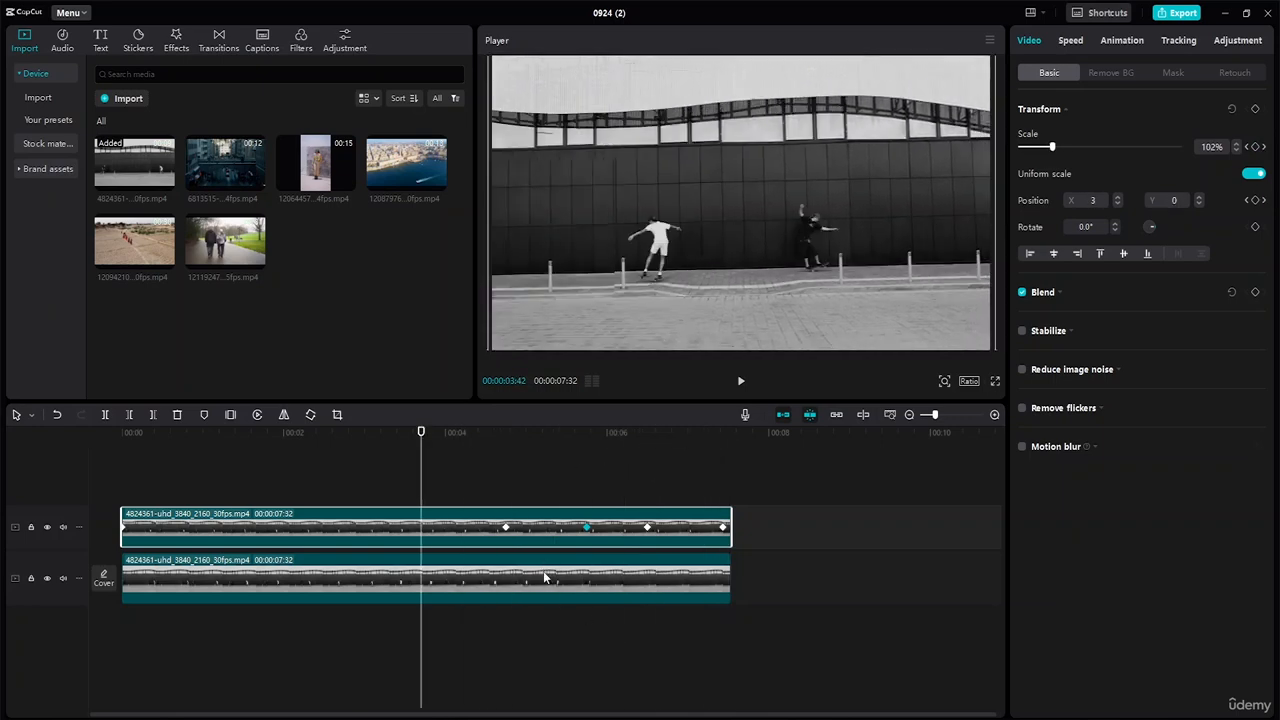
Select the lower clip and examine its background removal, mask, retouch, speed, animation and adjustment options at 00:00:04:35, declining facial and body recognition
click(545, 578)
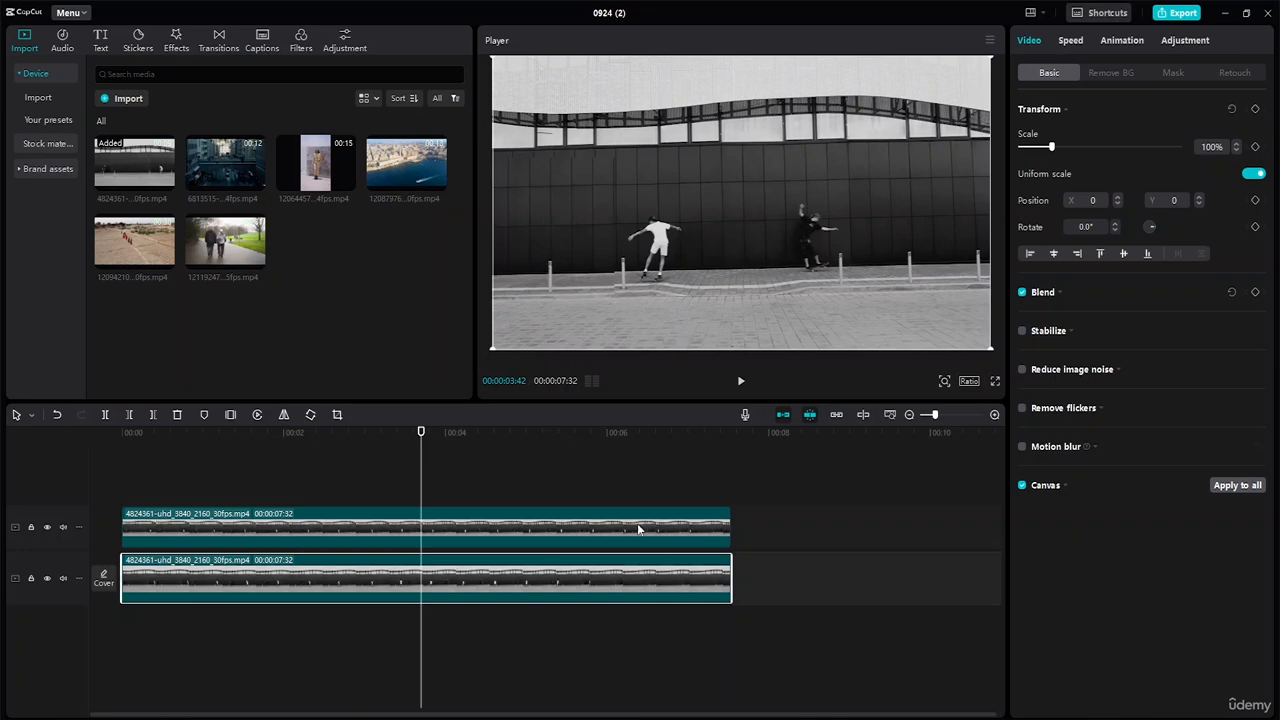
drag(419, 436, 492, 449)
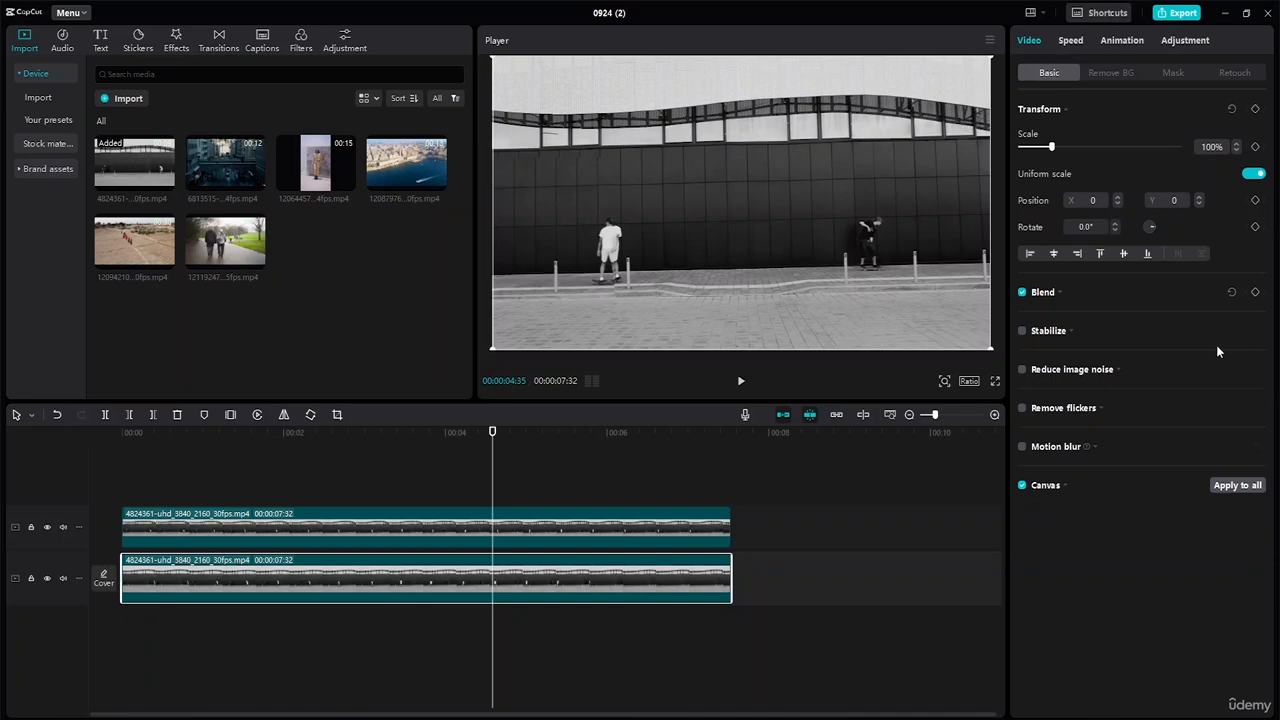
click(1129, 73)
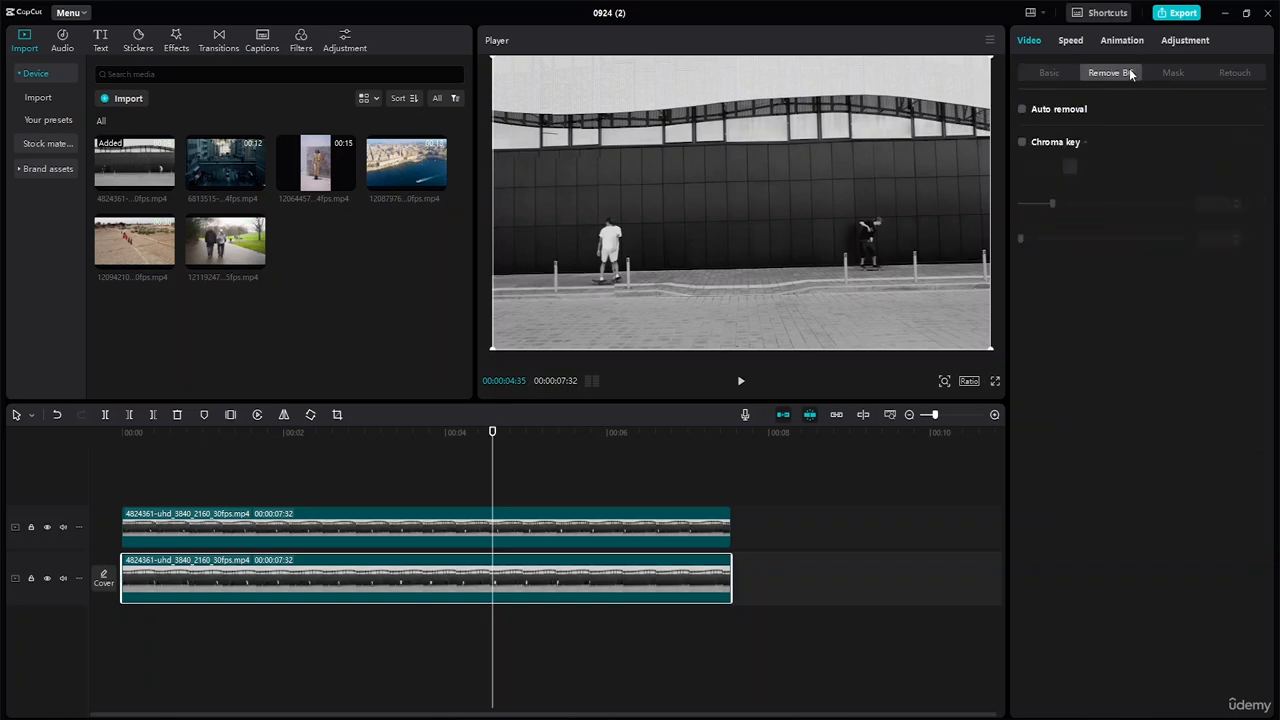
click(1179, 72)
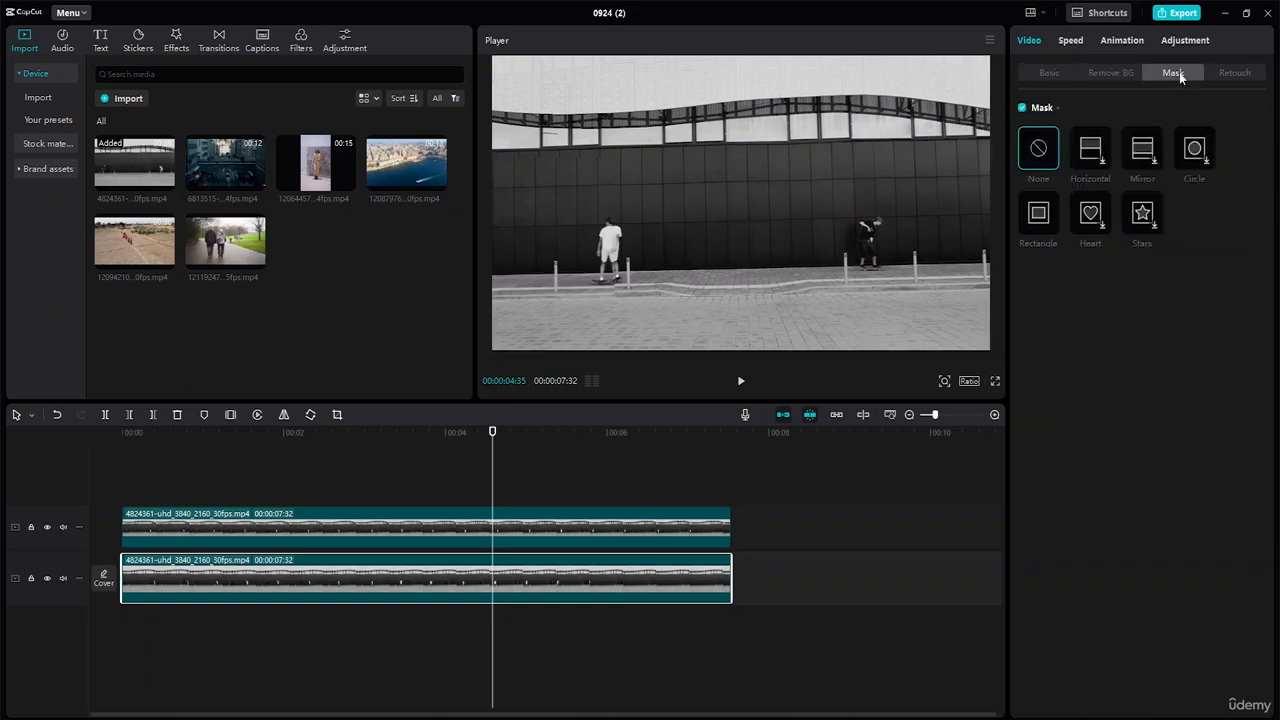
click(1238, 74)
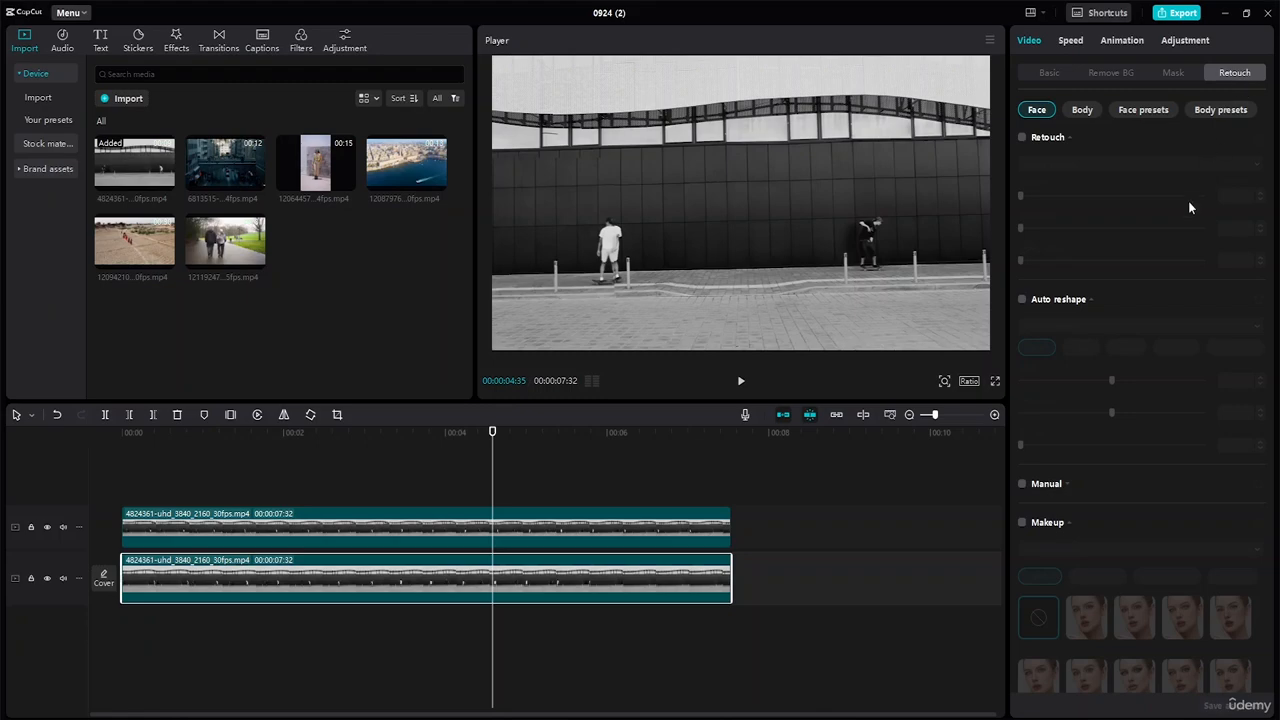
click(1022, 138)
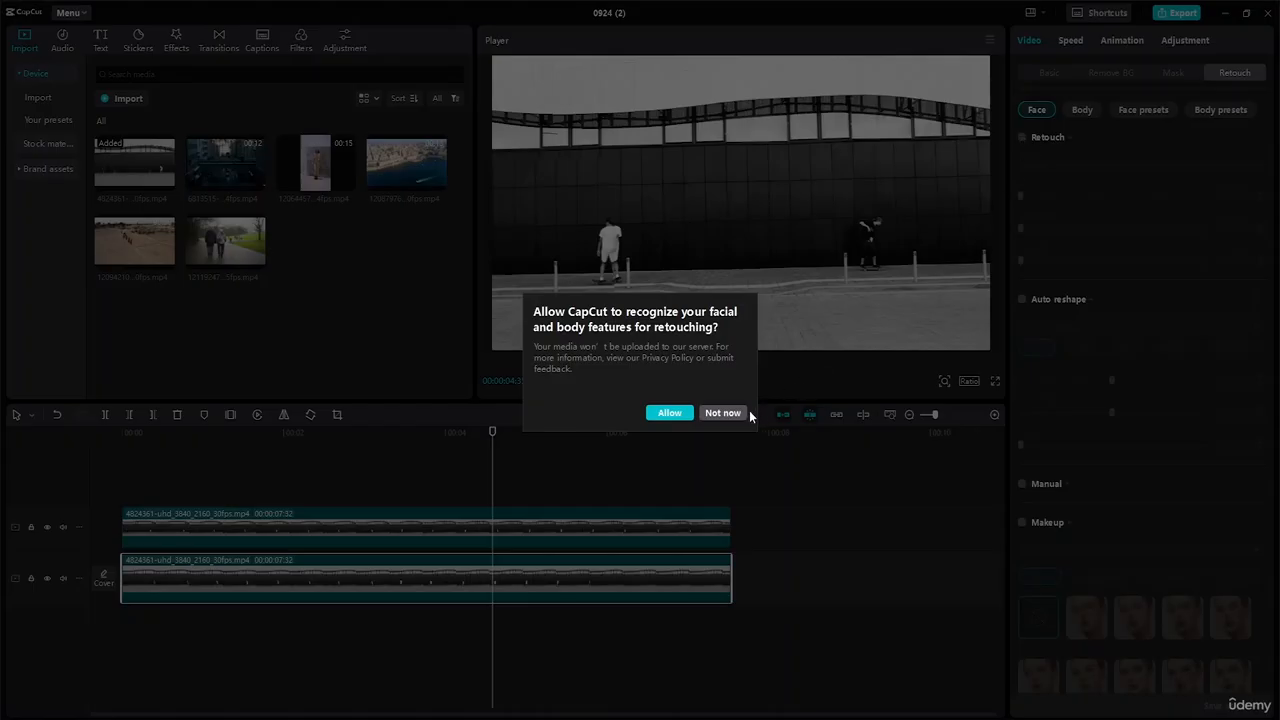
click(722, 413)
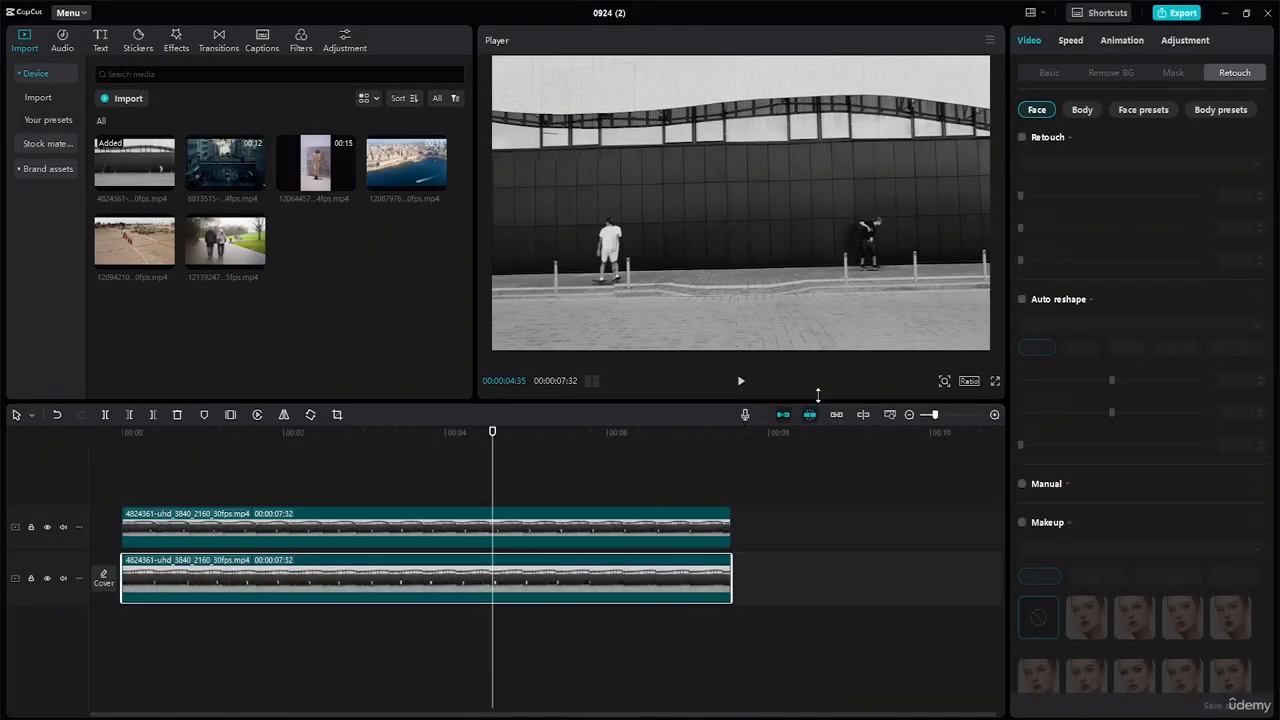
click(1066, 40)
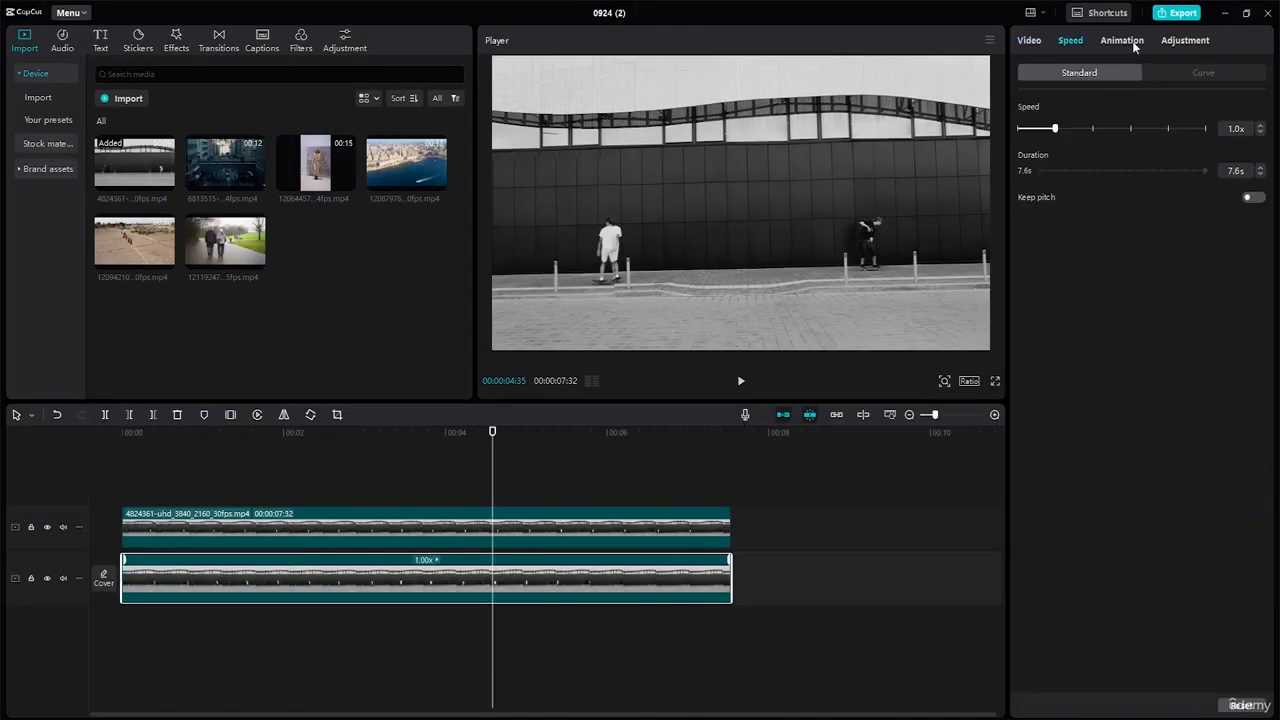
click(1133, 40)
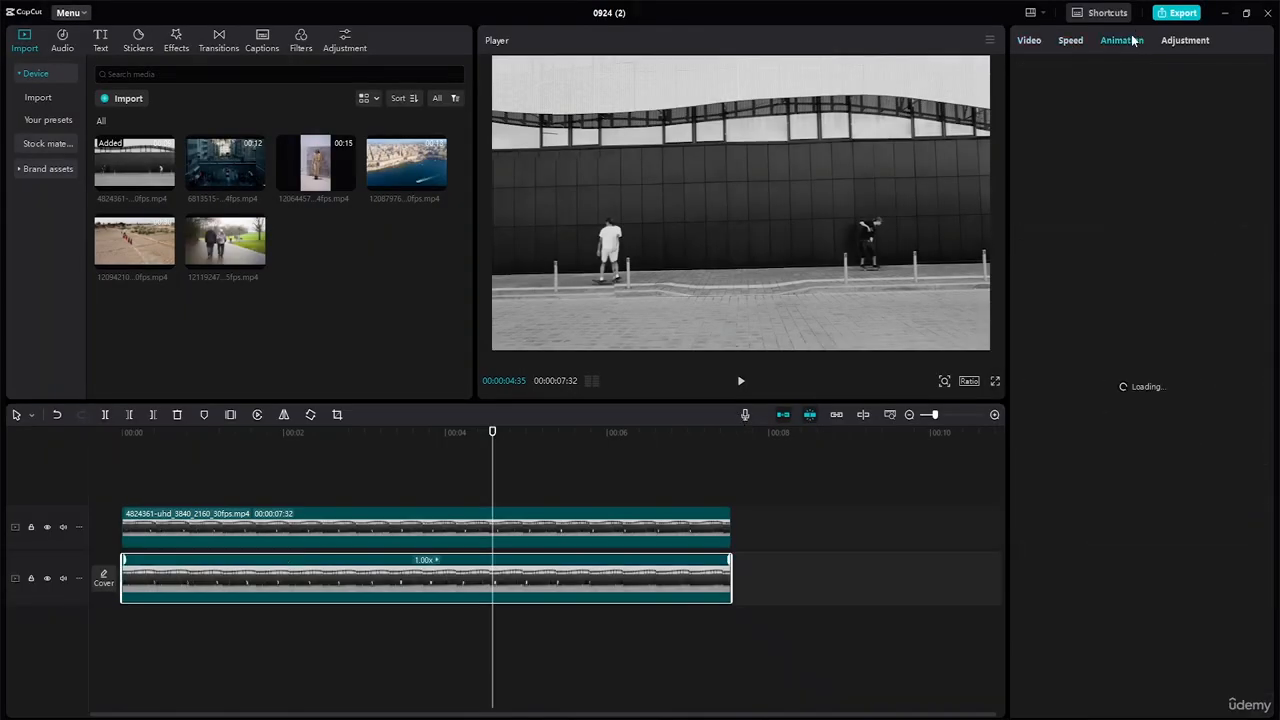
click(1189, 39)
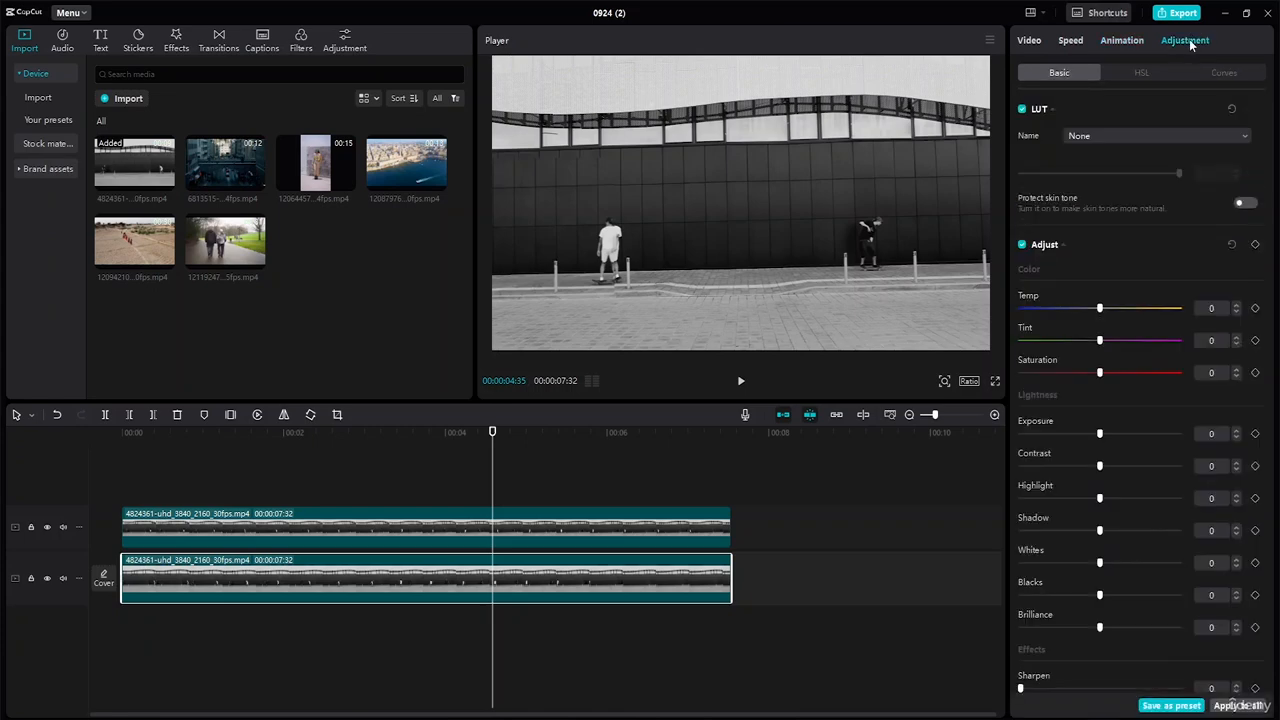
scroll(1159, 333, down, 2)
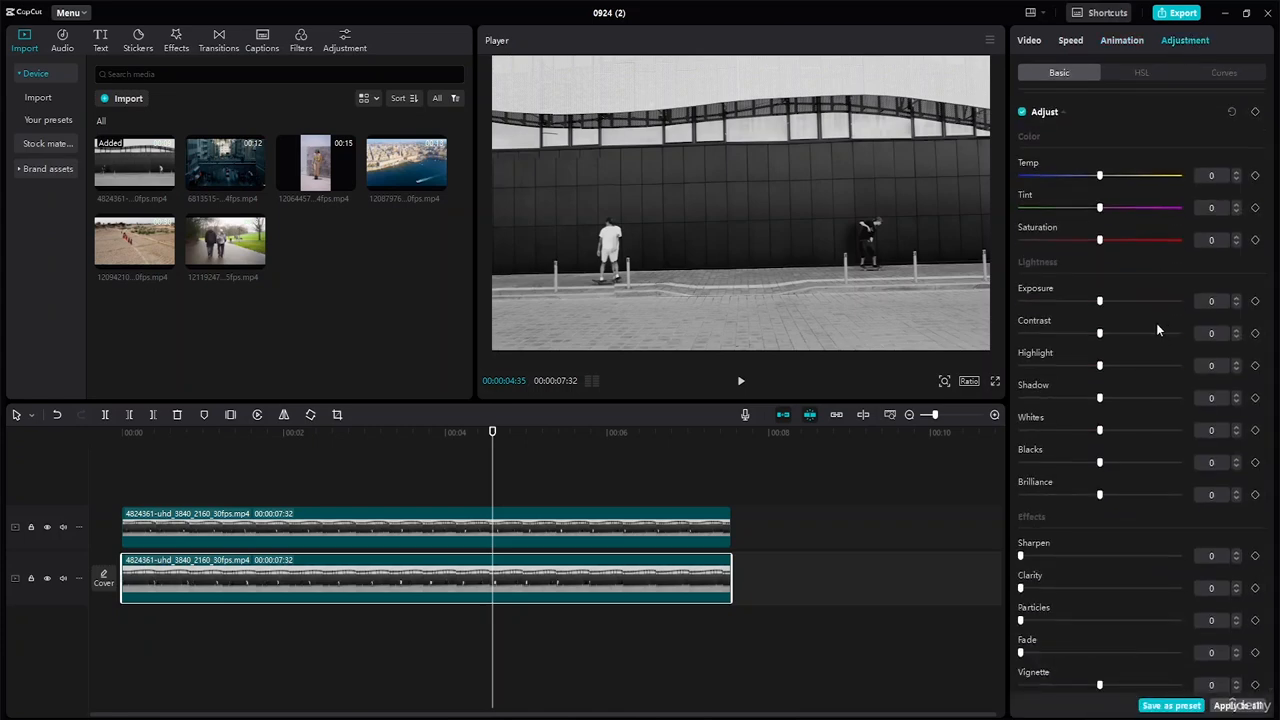
scroll(1157, 325, up, 2)
click(1033, 42)
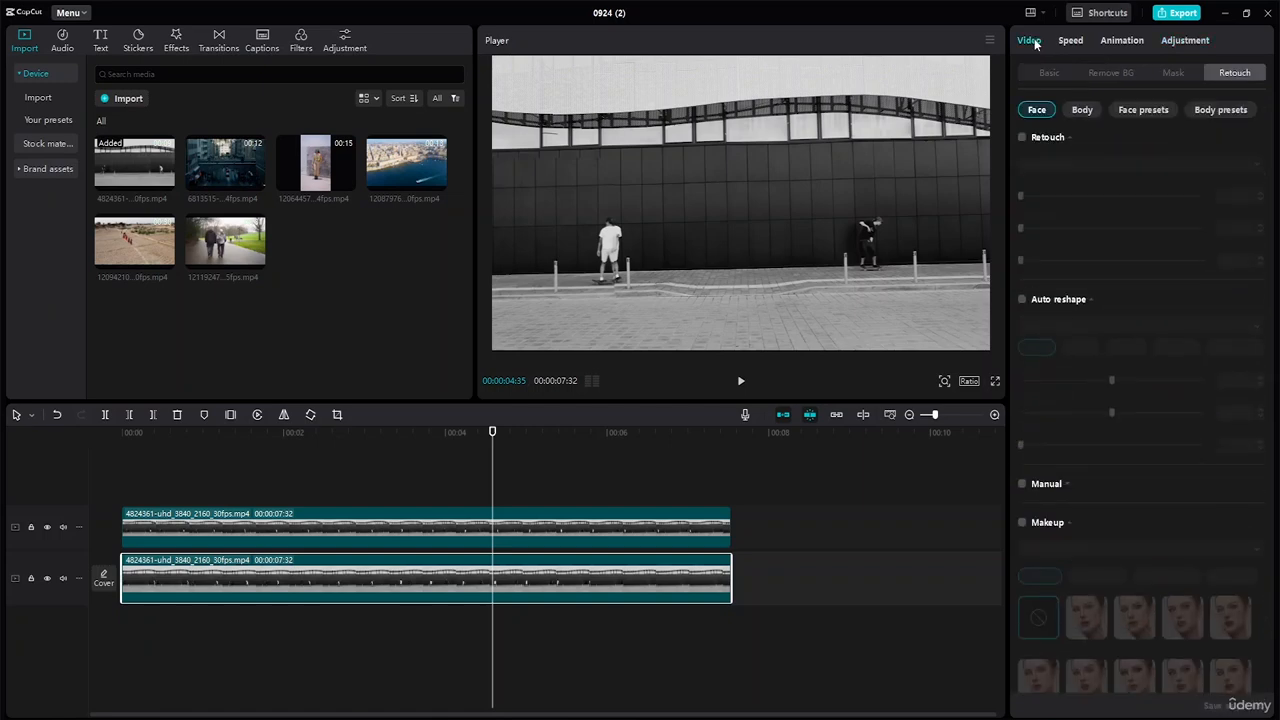
Add blend opacity keyframes to the lower clip at 00:00:04:35, 00:00:00:00, 00:00:06:37 and 00:00:00:28
click(1052, 70)
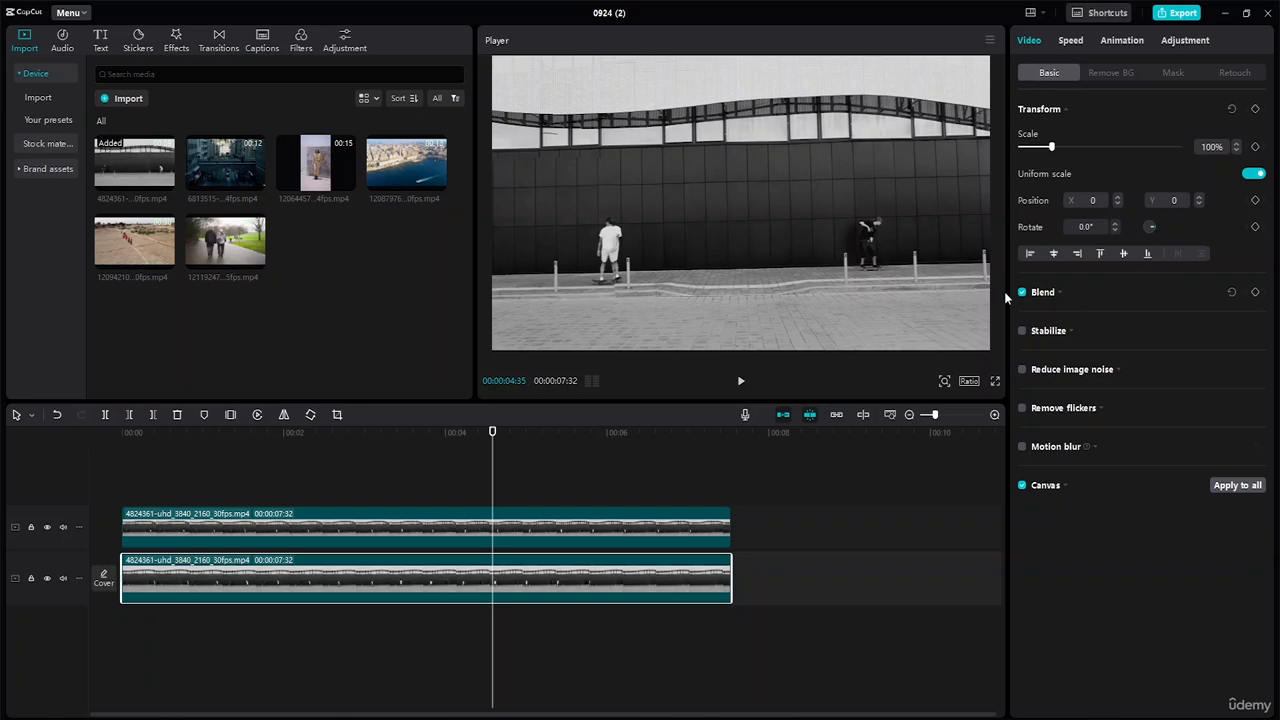
click(1063, 292)
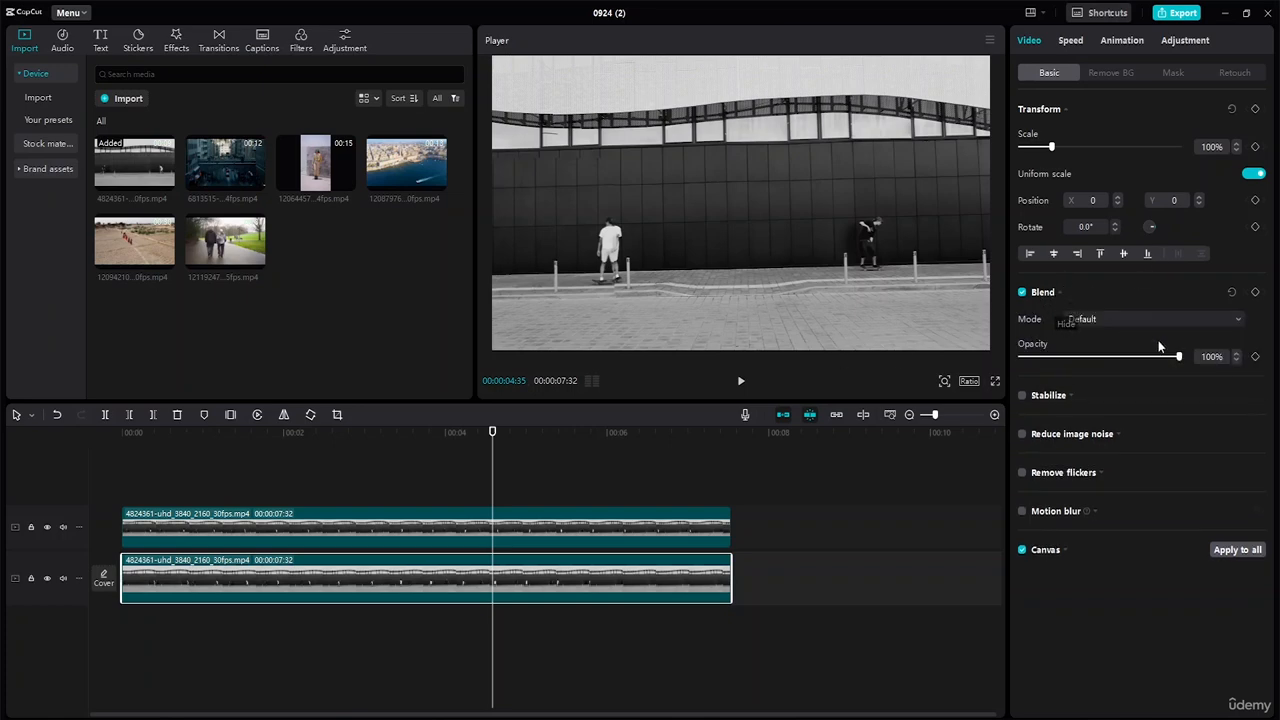
click(1256, 358)
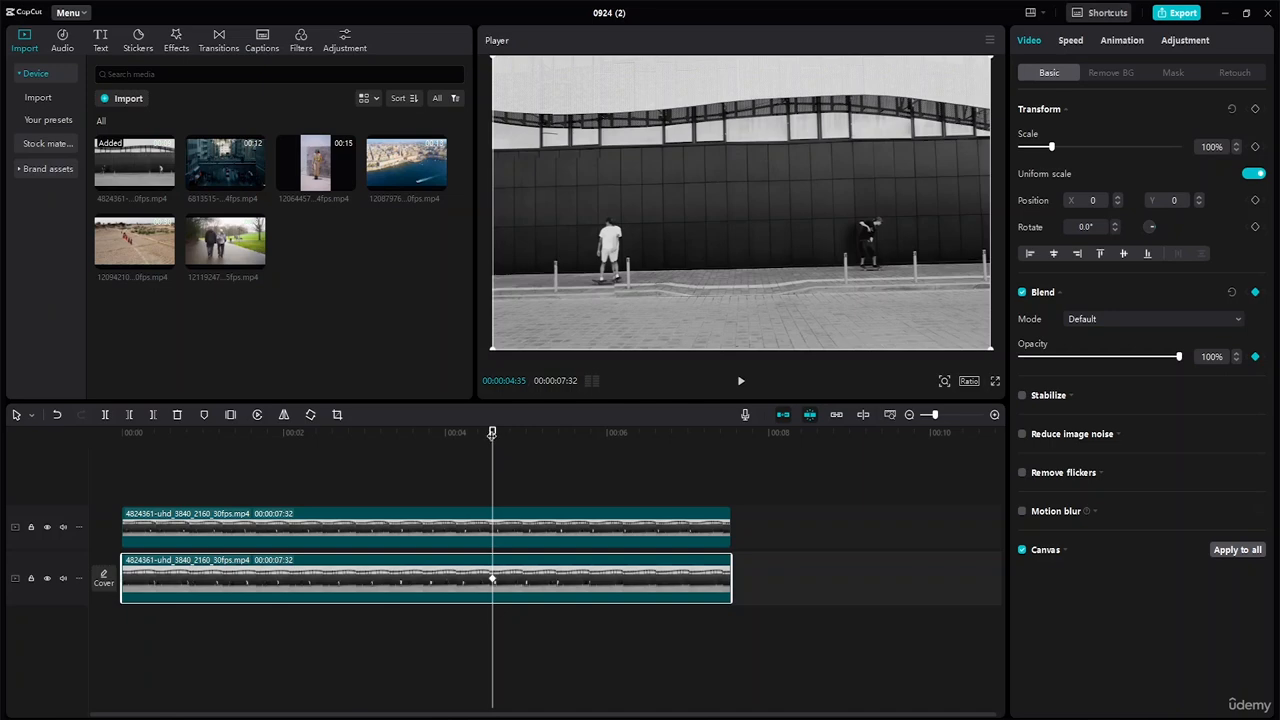
drag(492, 432, 124, 454)
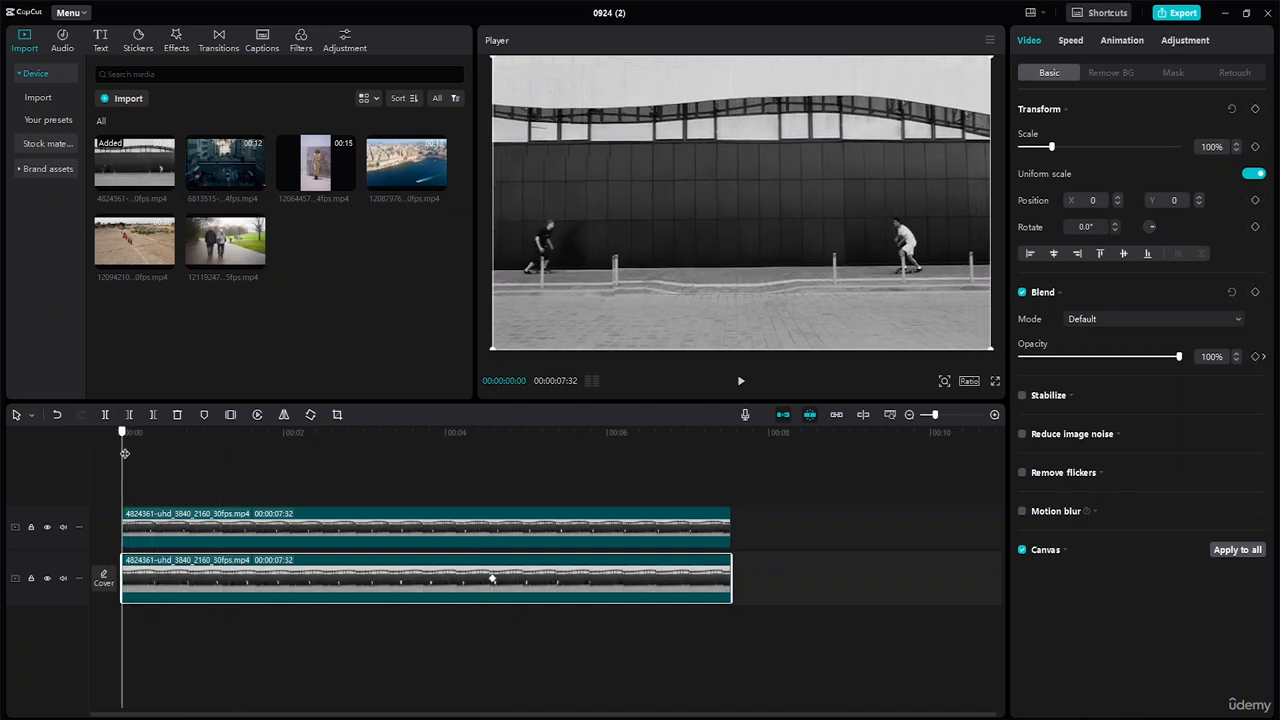
click(1255, 292)
drag(124, 450, 656, 458)
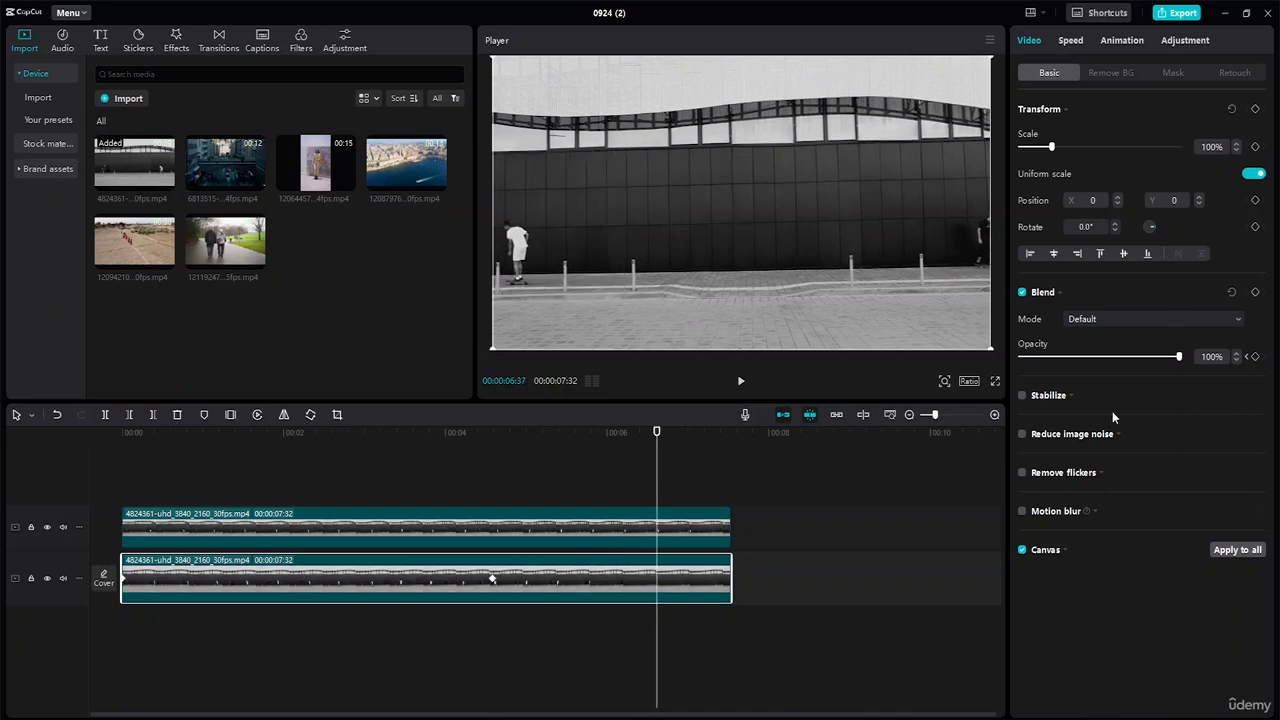
click(1256, 292)
drag(658, 436, 492, 521)
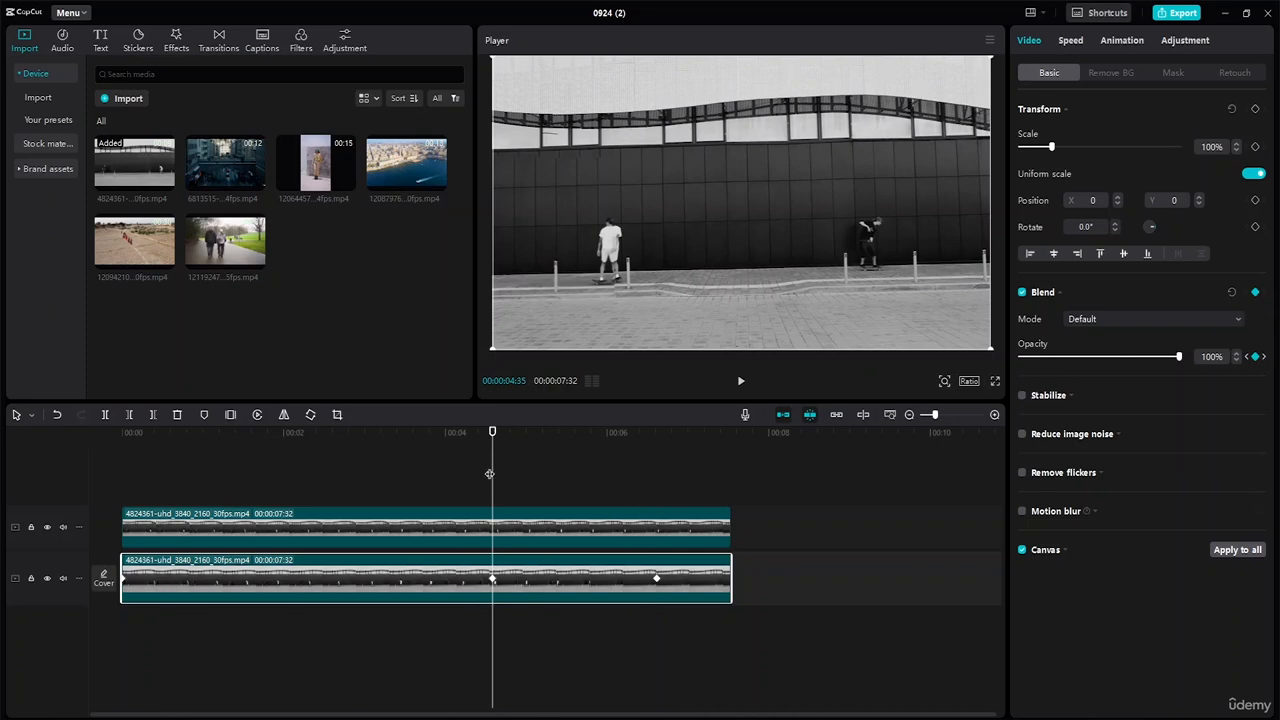
click(419, 463)
drag(397, 458, 160, 458)
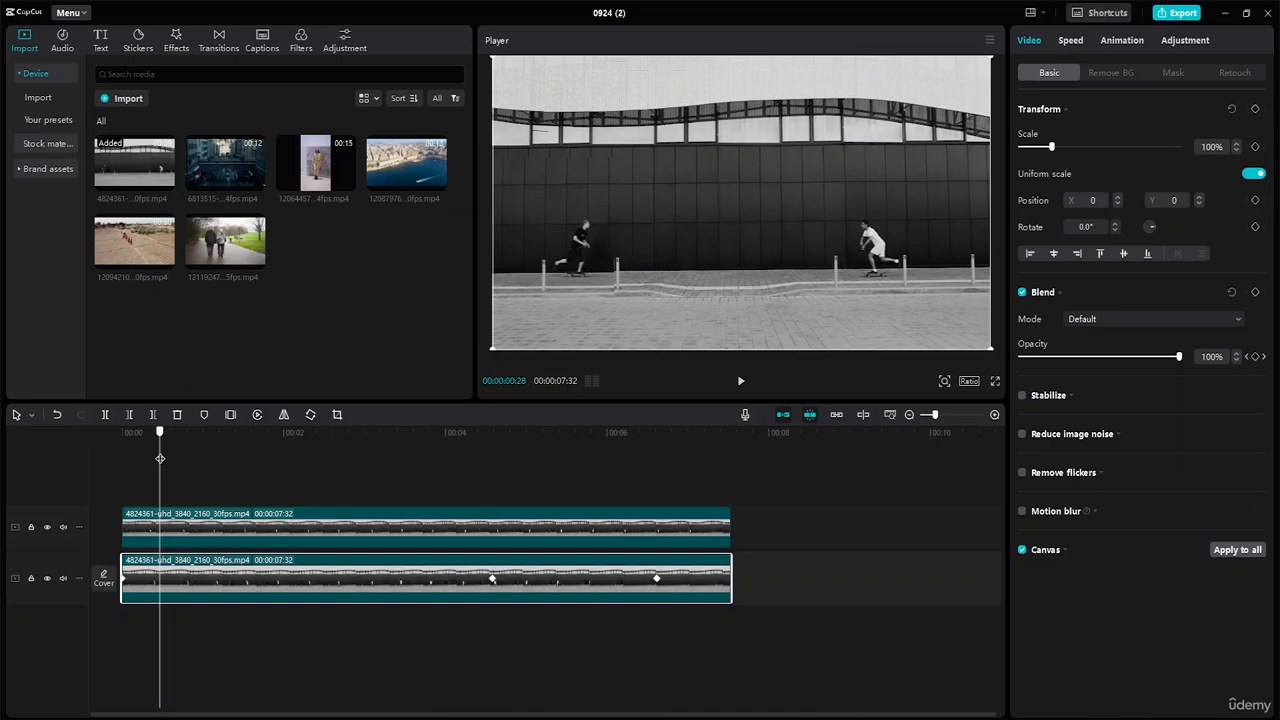
click(1255, 292)
Set the lower clip's opacity to 70% at its 00:00:04:35 keyframe and 69% at its 00:00:06:37 keyframe
mouse_move(151, 435)
mouse_down()
mouse_move(503, 449)
mouse_move(492, 456)
mouse_up()
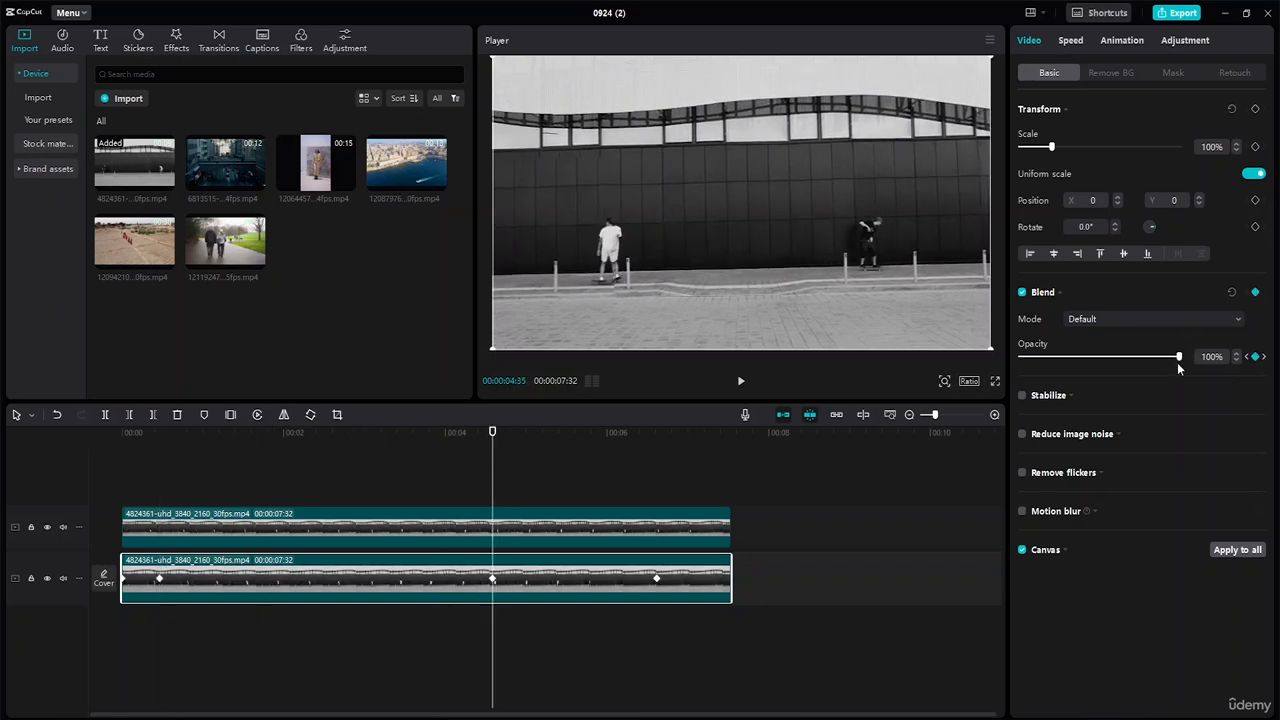
drag(1178, 357, 1132, 357)
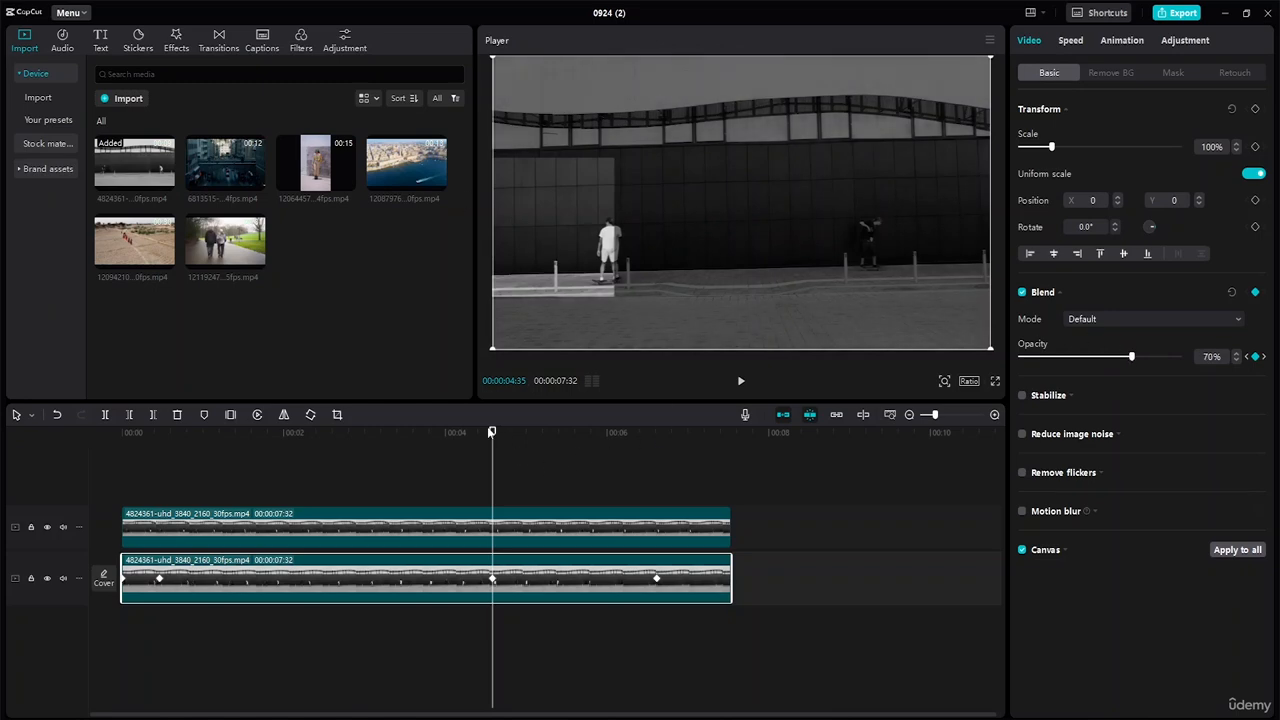
drag(492, 432, 656, 459)
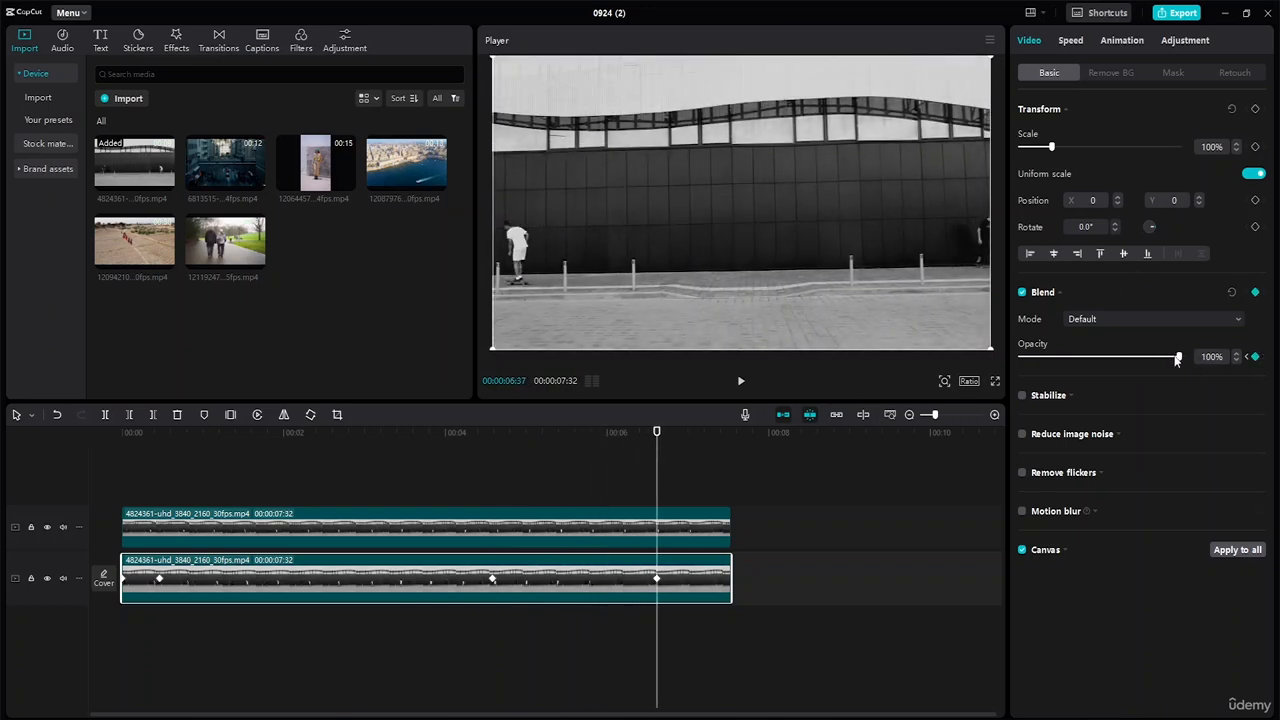
drag(1175, 360, 1129, 361)
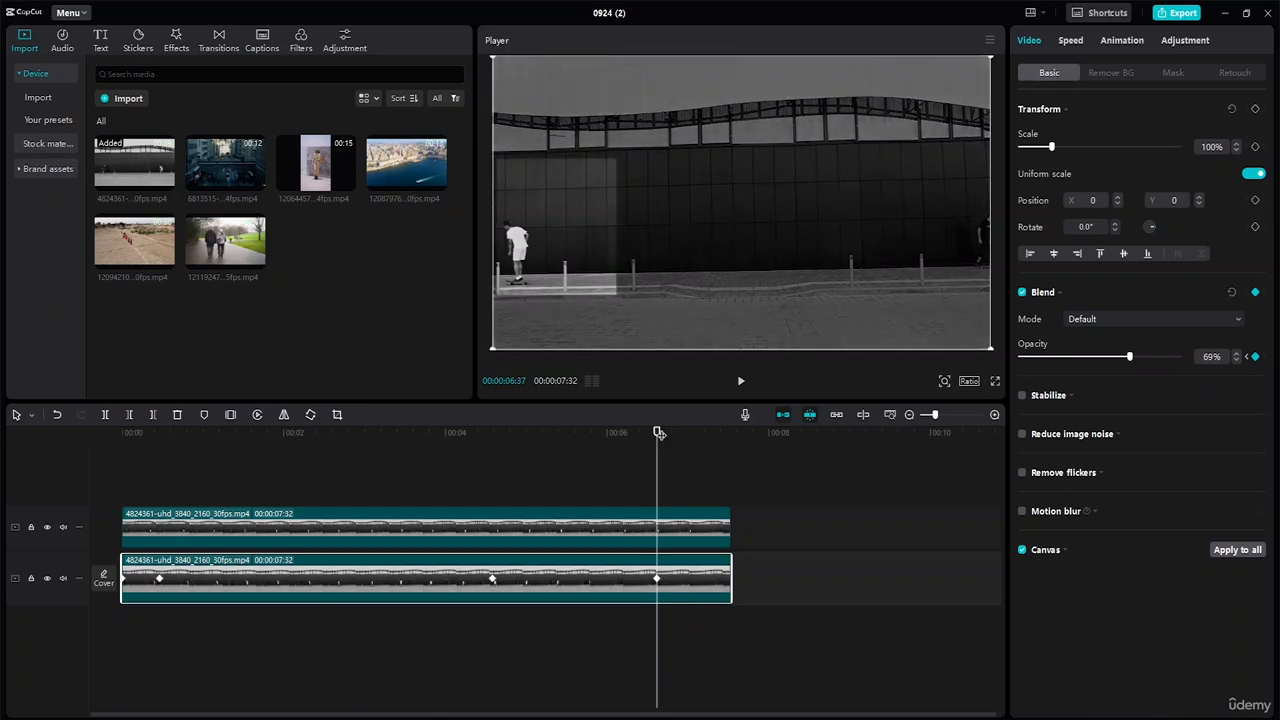
Add an opacity keyframe to the lower clip at 00:00:07:19 and set it to 100%
drag(659, 432, 713, 440)
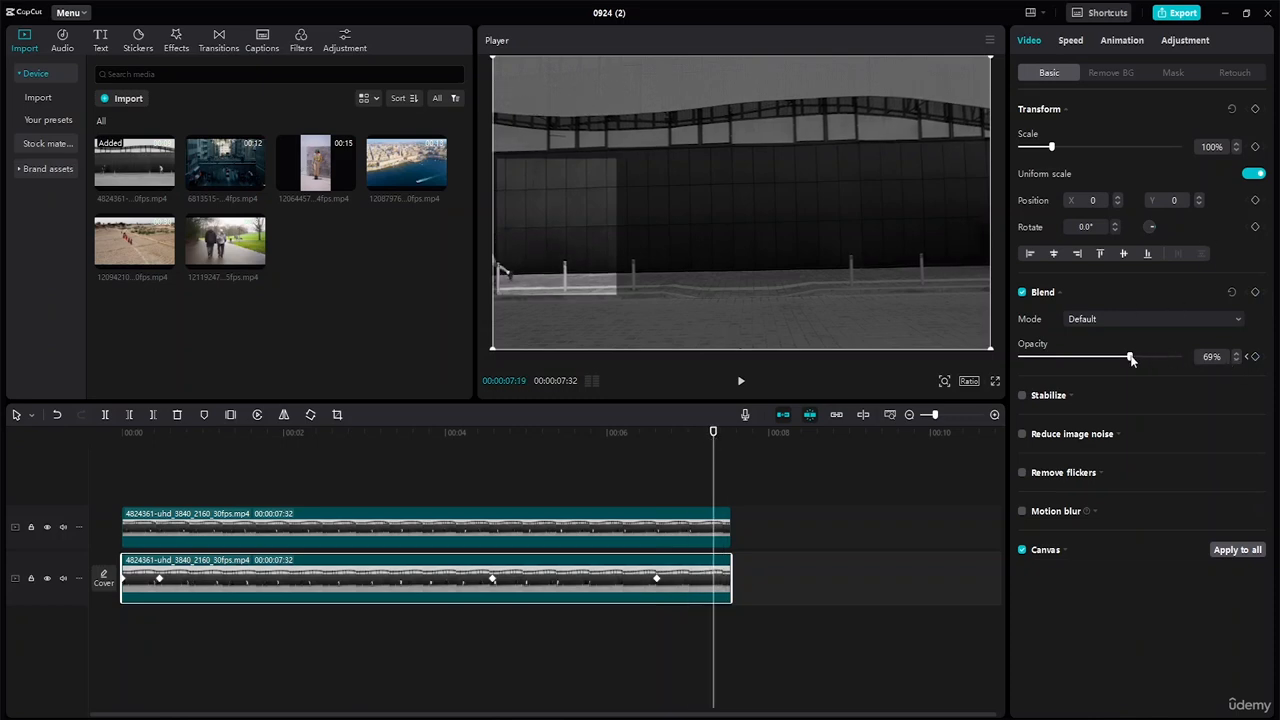
click(1255, 357)
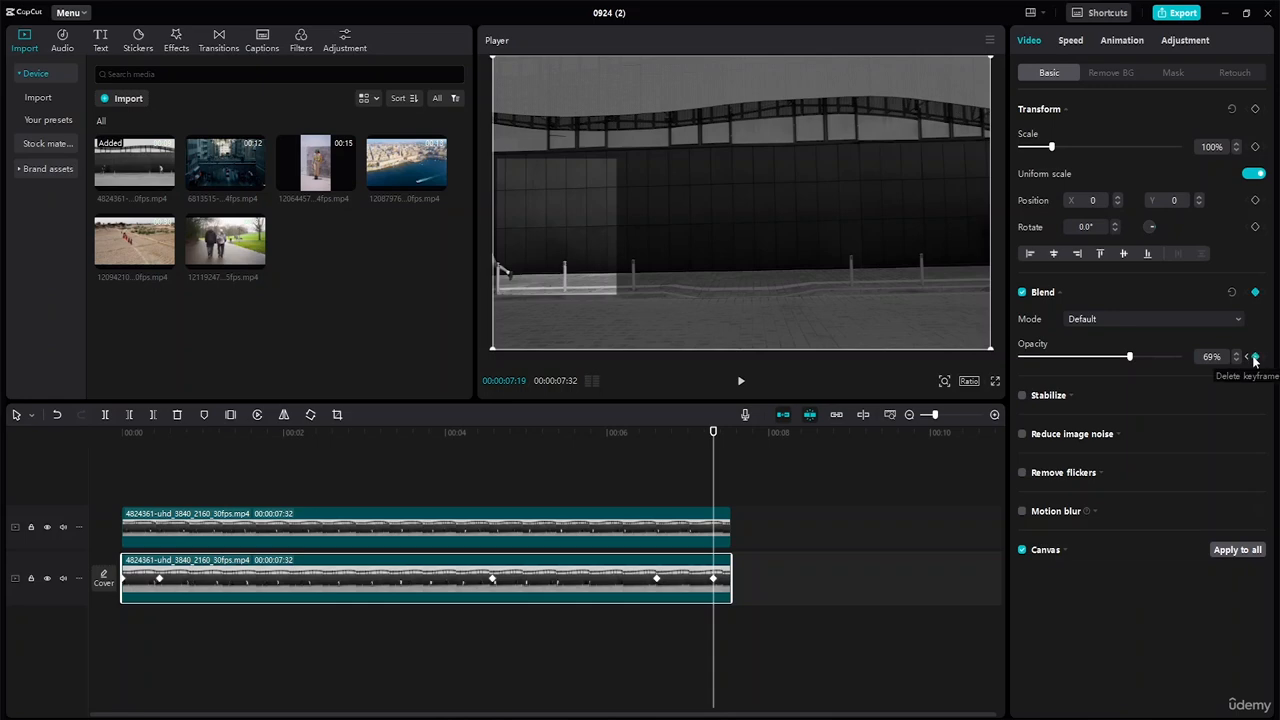
drag(1147, 356, 1230, 367)
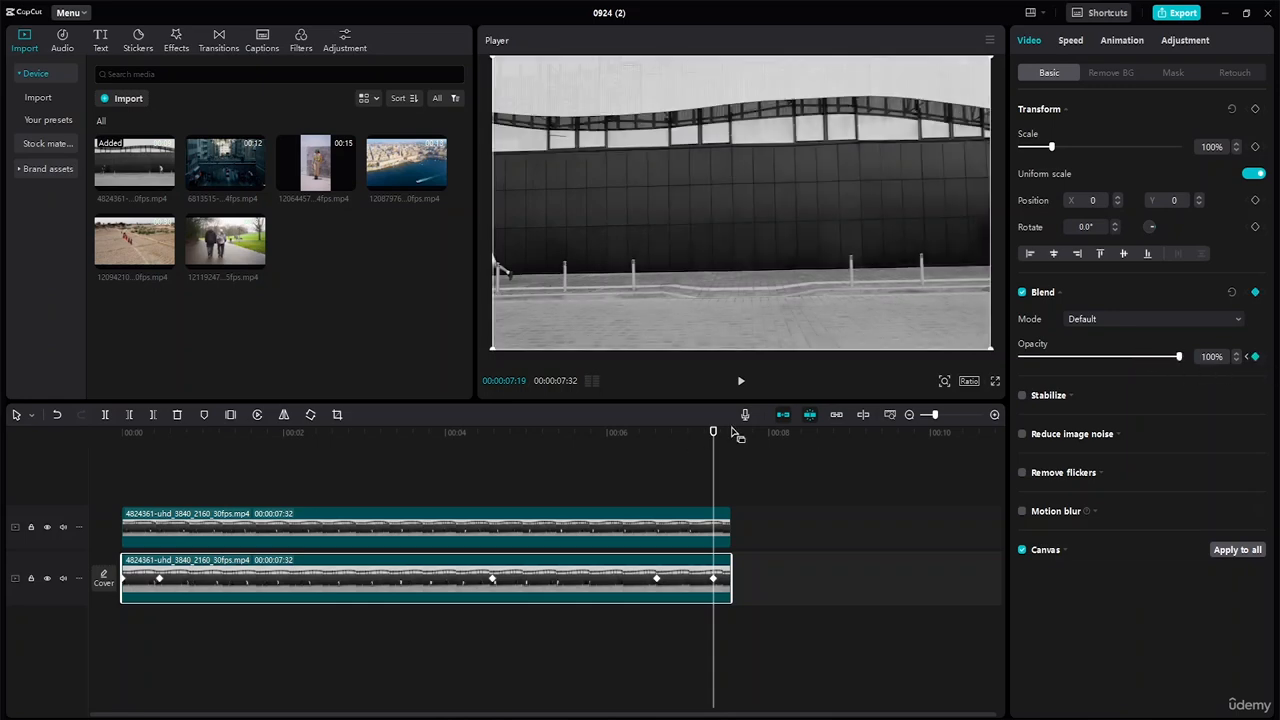
Play the lower clip's opacity animation from the start, then replay the darkening around the white-clothed skater
drag(713, 433, 0, 437)
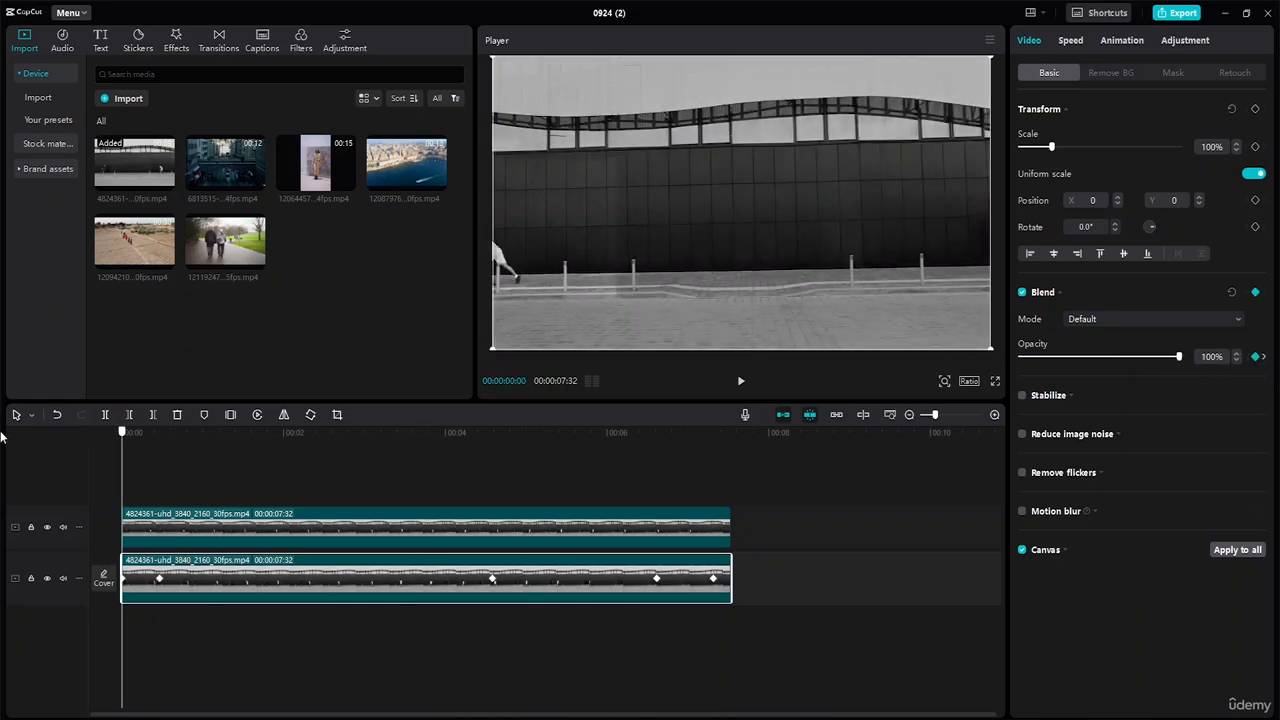
key(space)
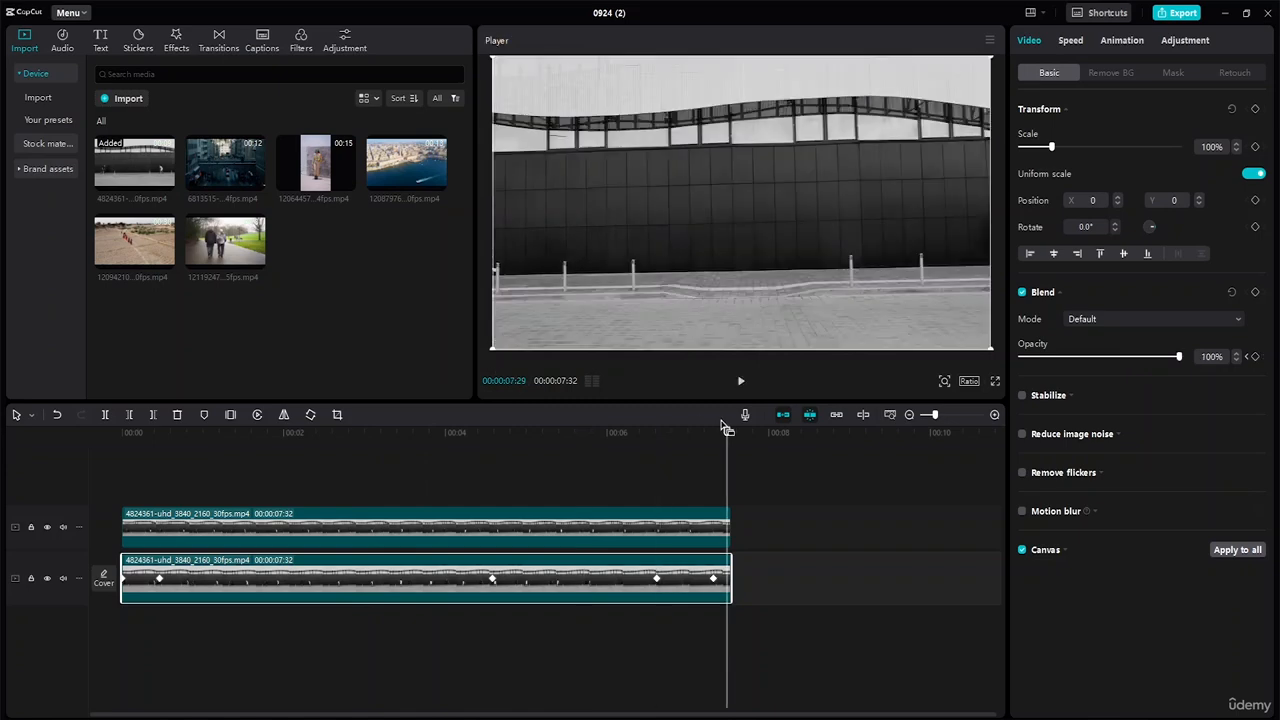
drag(729, 434, 309, 411)
key(space)
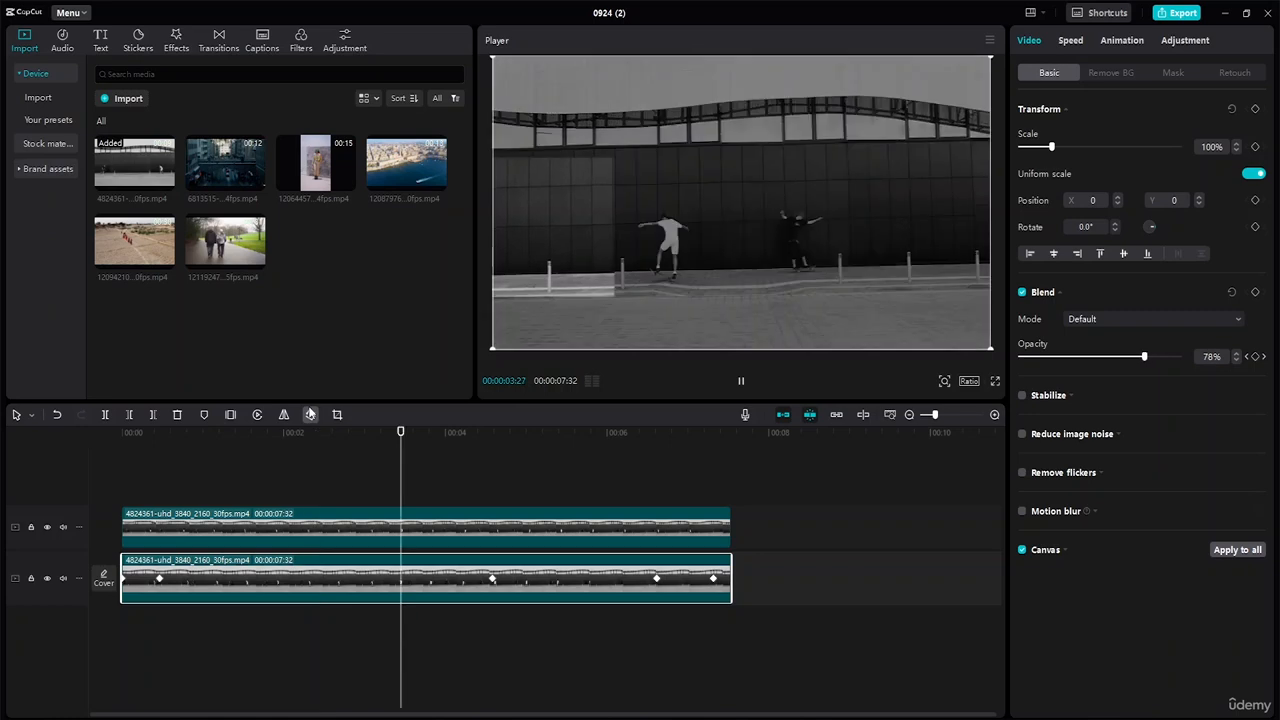
key(space)
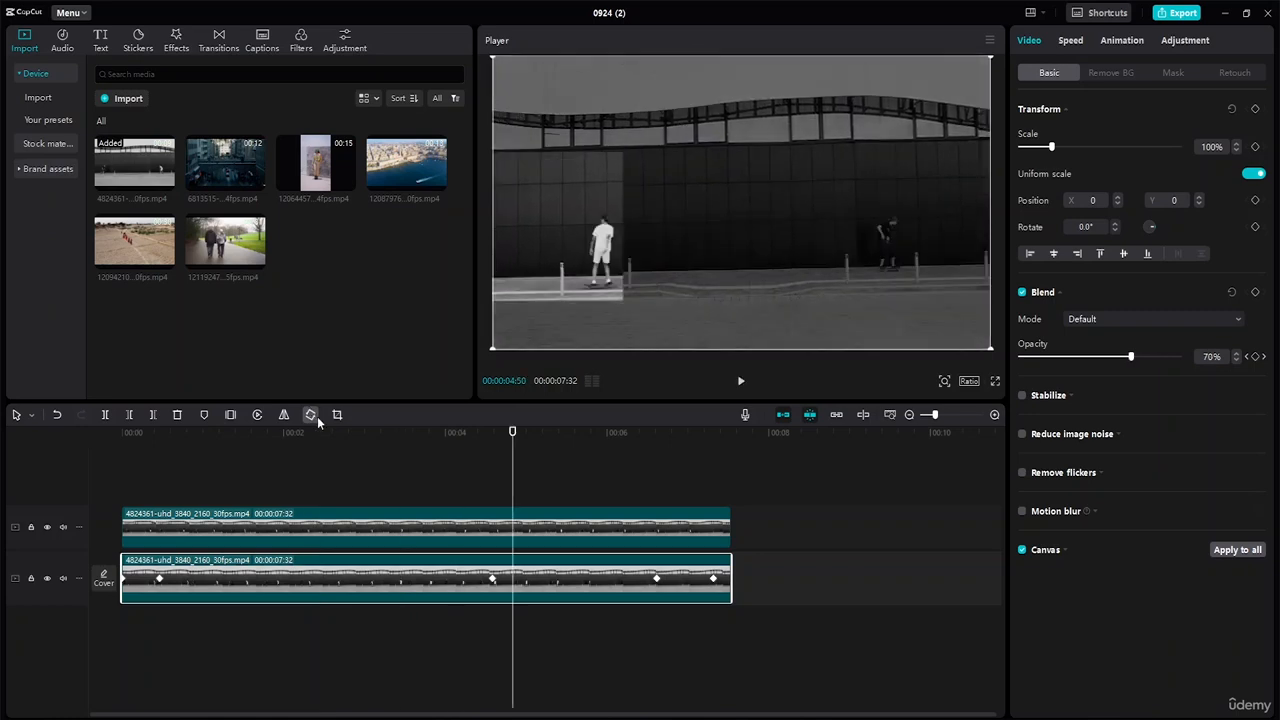
Move the lower clip's 00:00:04:35 keyframe to just past 00:00:05:00 and add a 100% opacity keyframe at 00:00:04:50
drag(492, 579, 541, 590)
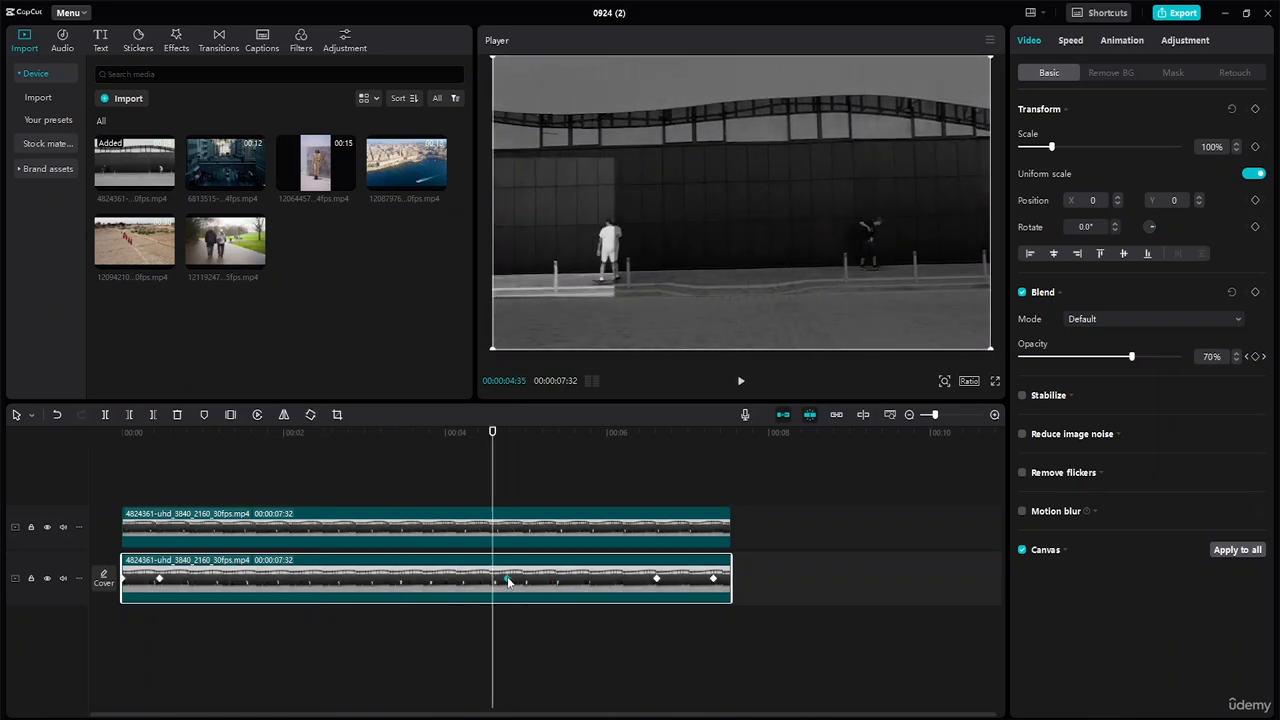
drag(492, 448, 512, 448)
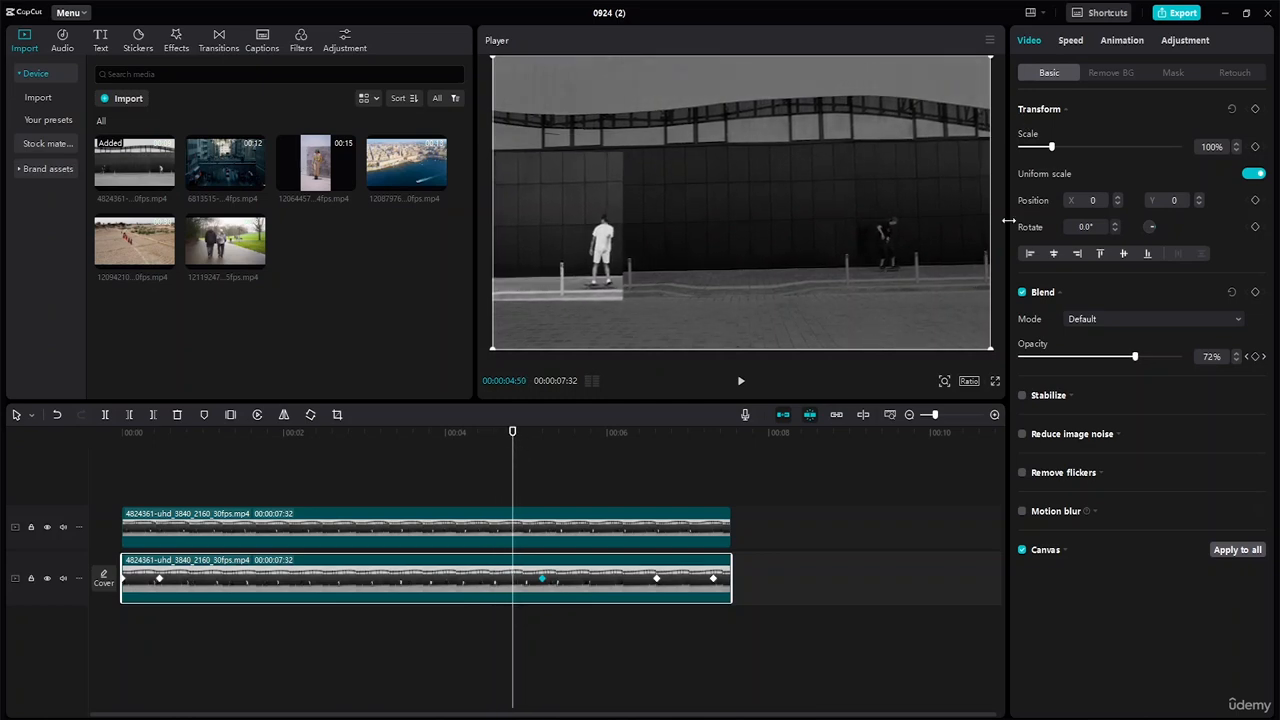
click(1255, 356)
drag(1133, 356, 1178, 356)
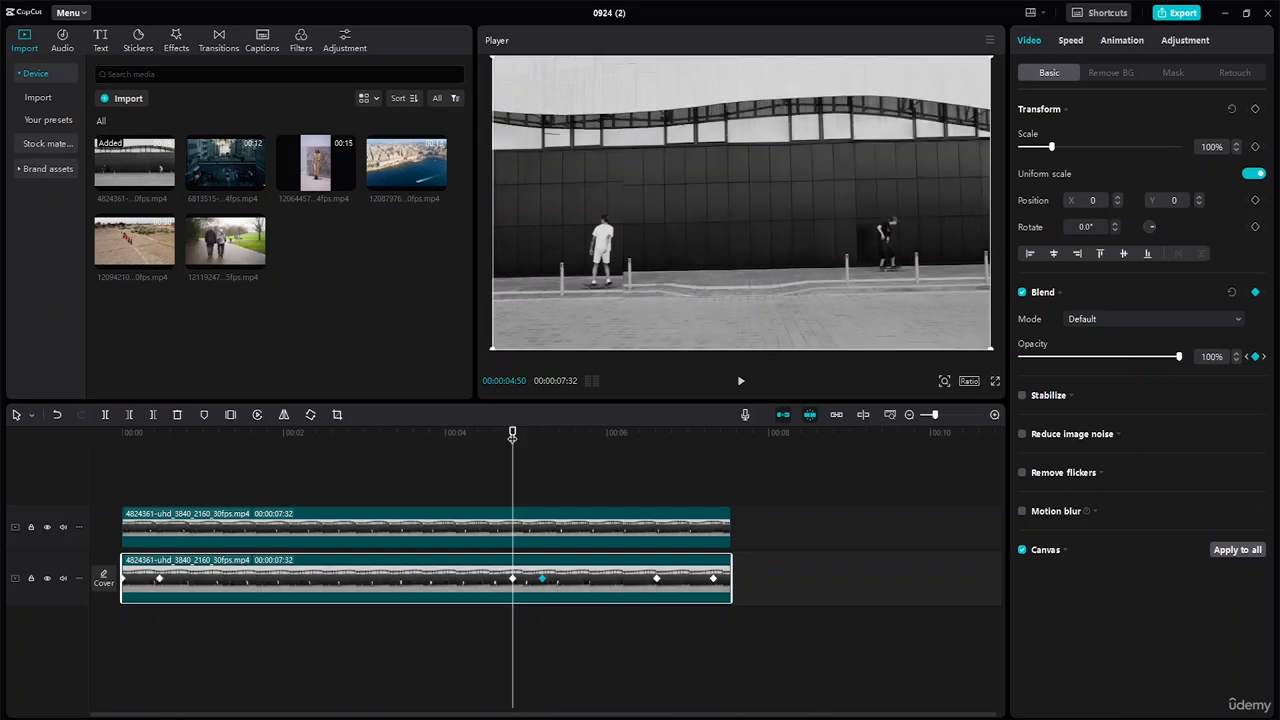
Shift the lower clip's 70% opacity keyframe slightly further from the 00:00:04:50 keyframe, playing the animation before and after
drag(511, 434, 408, 434)
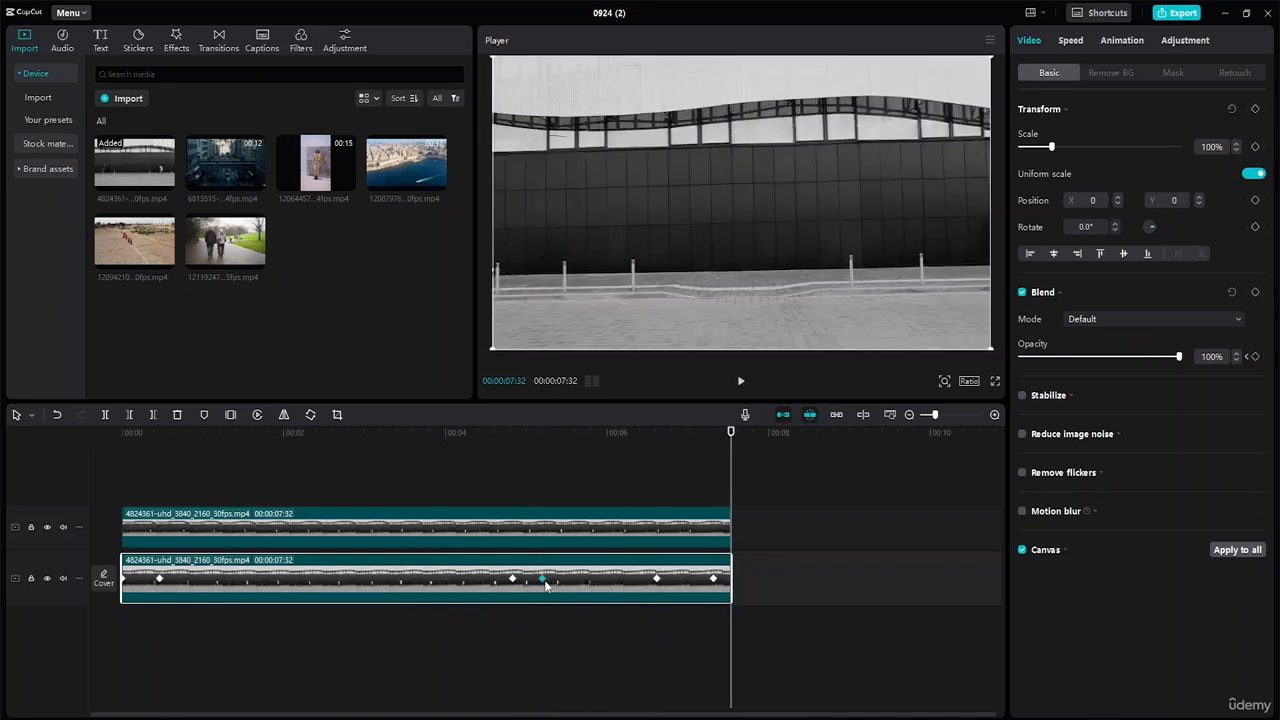
click(543, 579)
click(460, 451)
key(space)
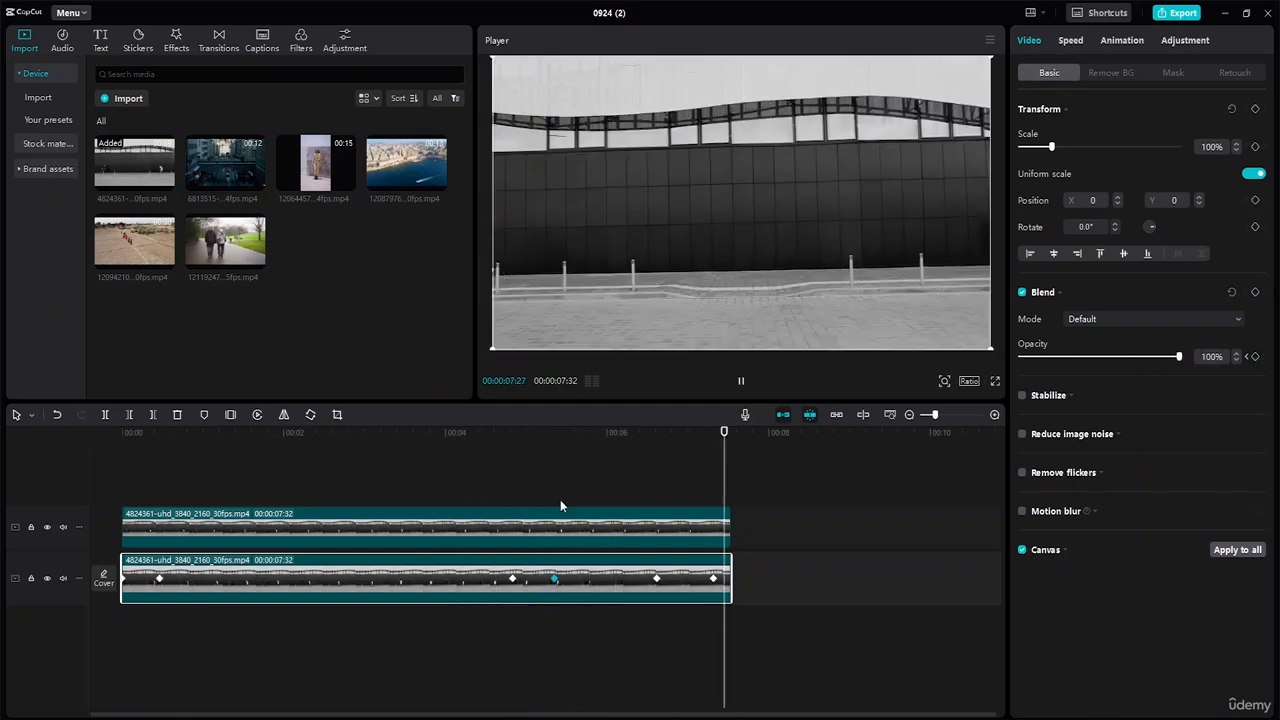
key(space)
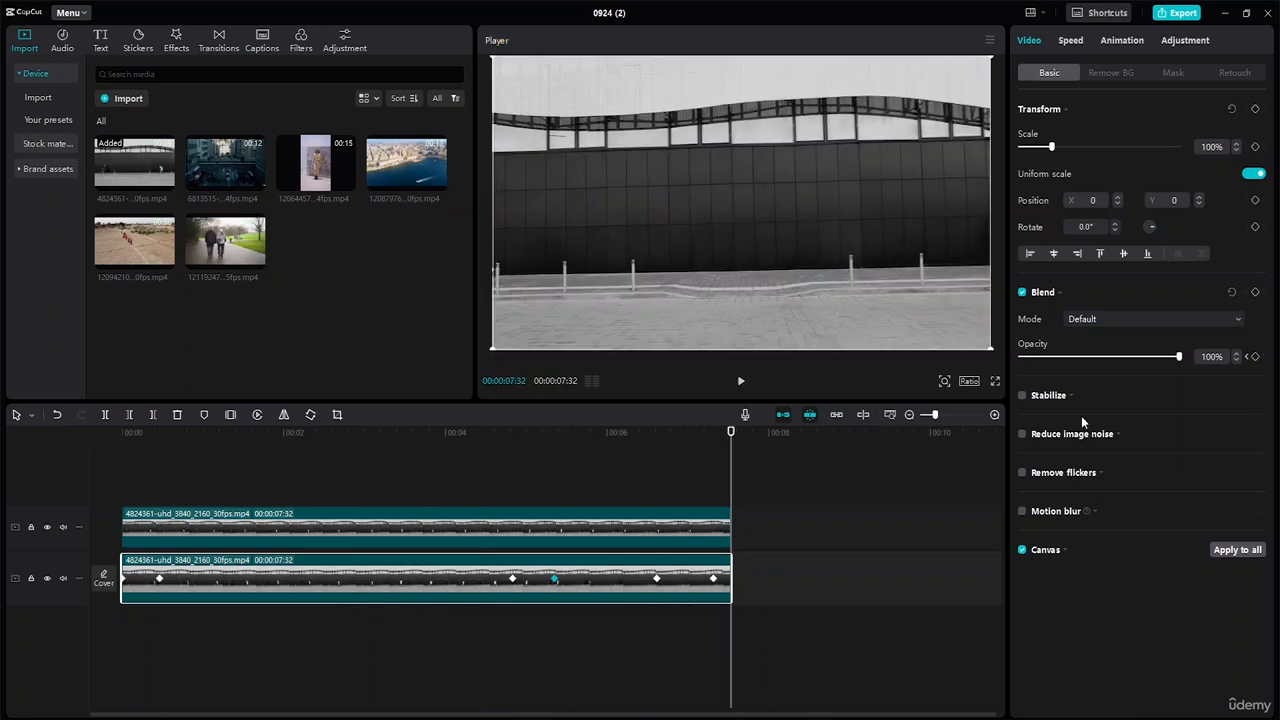
click(158, 579)
right_click(158, 579)
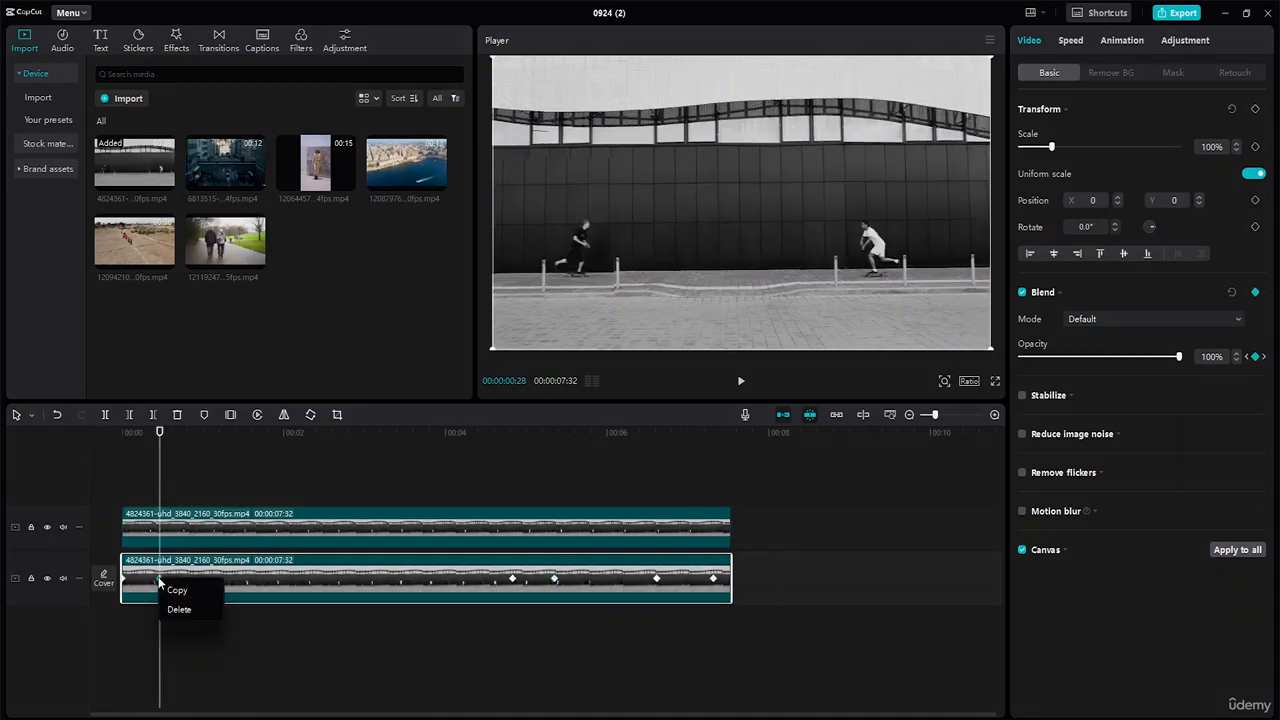
click(308, 648)
right_click(554, 579)
click(742, 641)
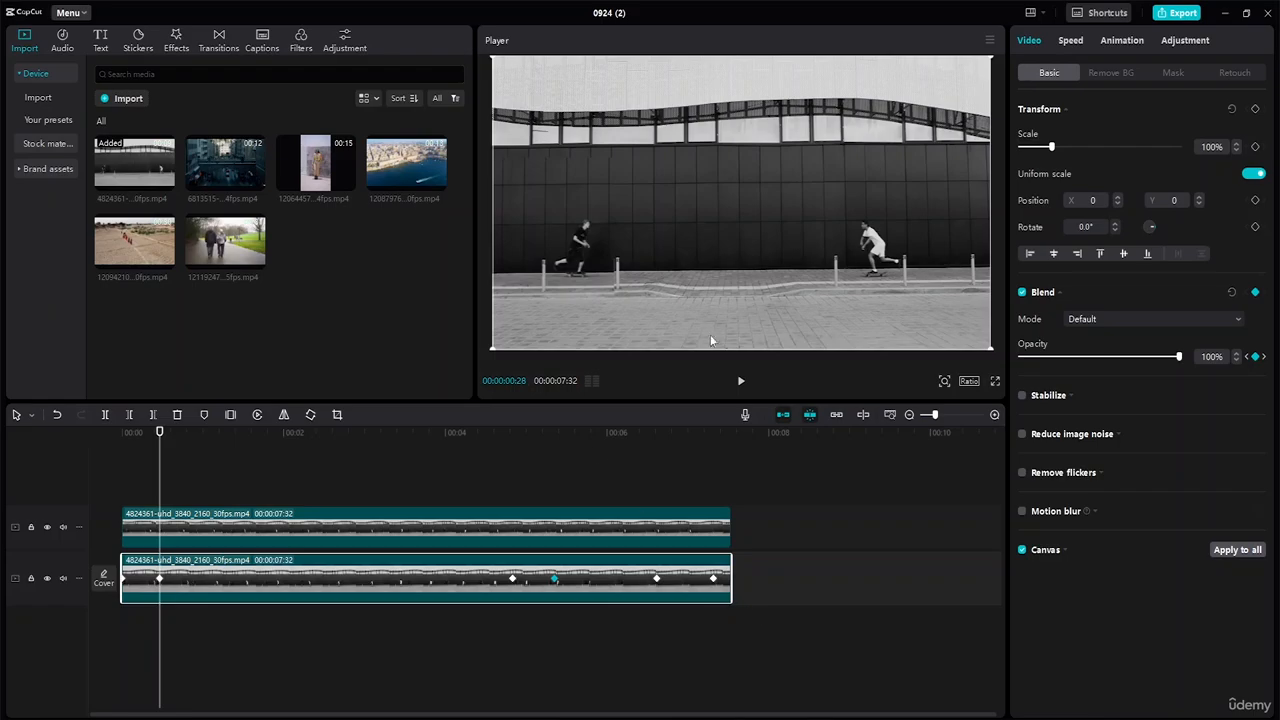
Set up the video export with the name Magnifying Effect and the Desktop folder Advance Capcut Tutorial Resource File as its destination
click(1181, 14)
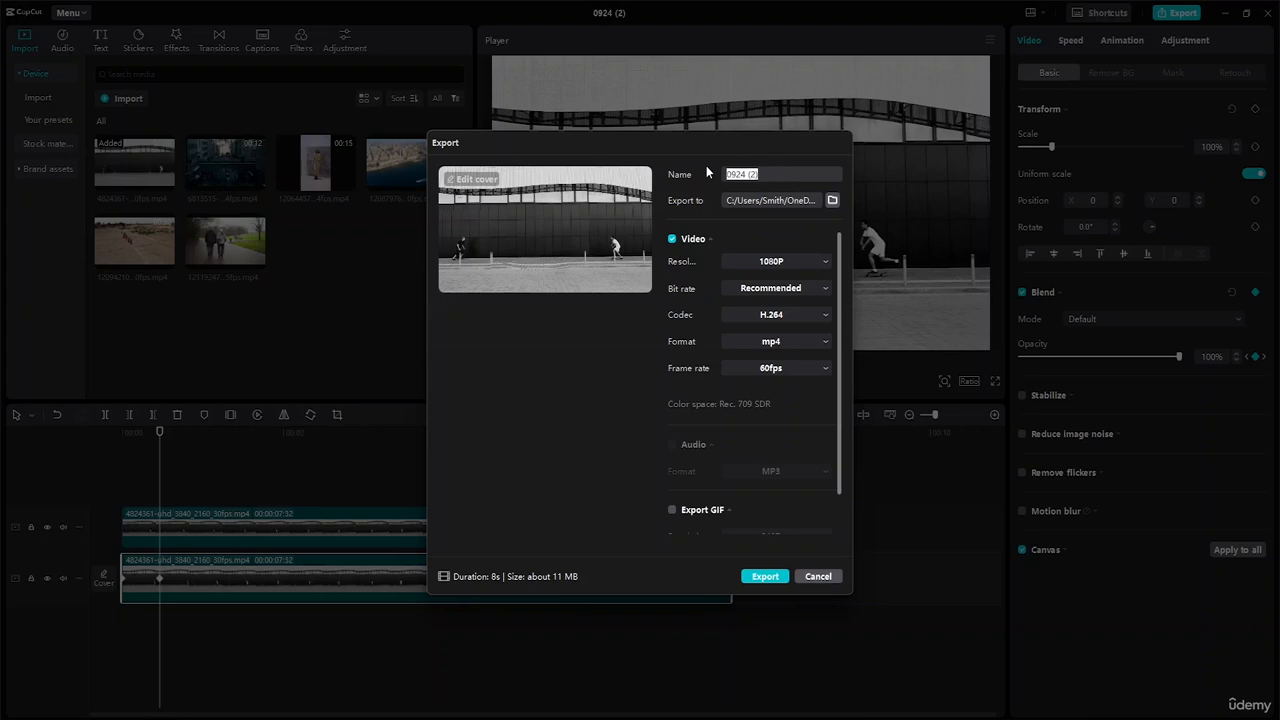
text(Magnifying Effect)
click(830, 200)
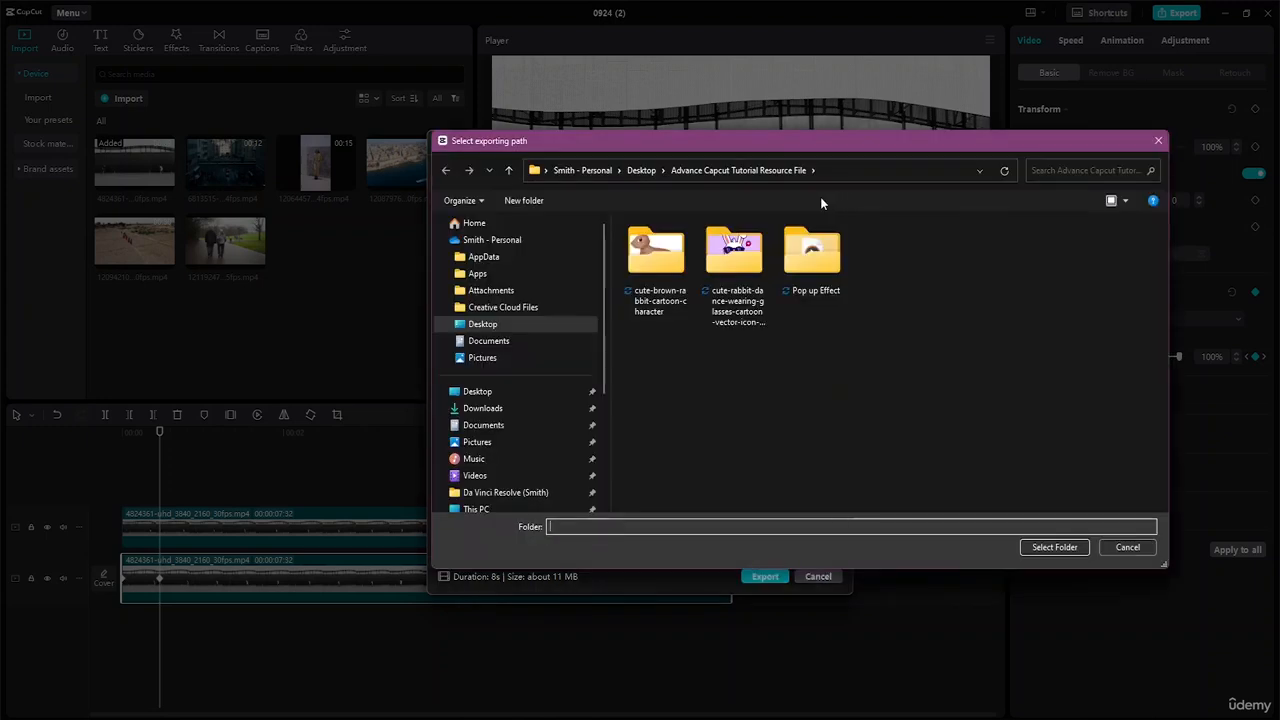
click(528, 388)
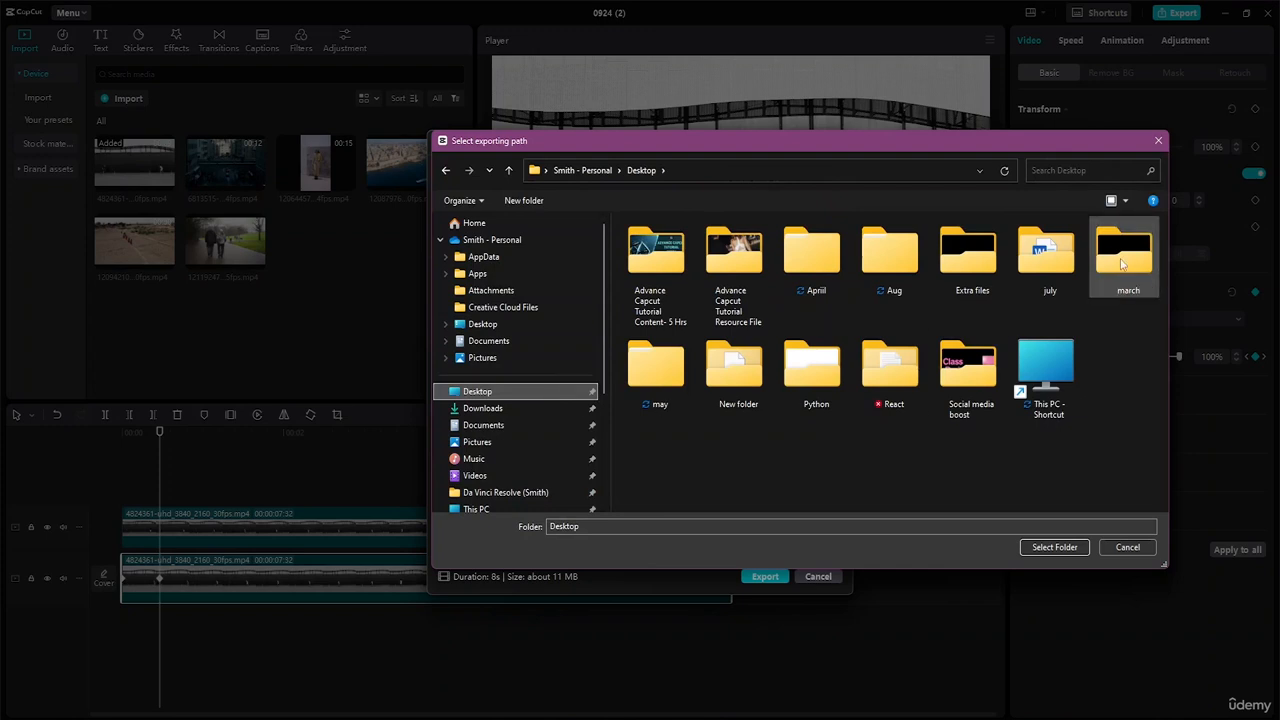
double_click(750, 264)
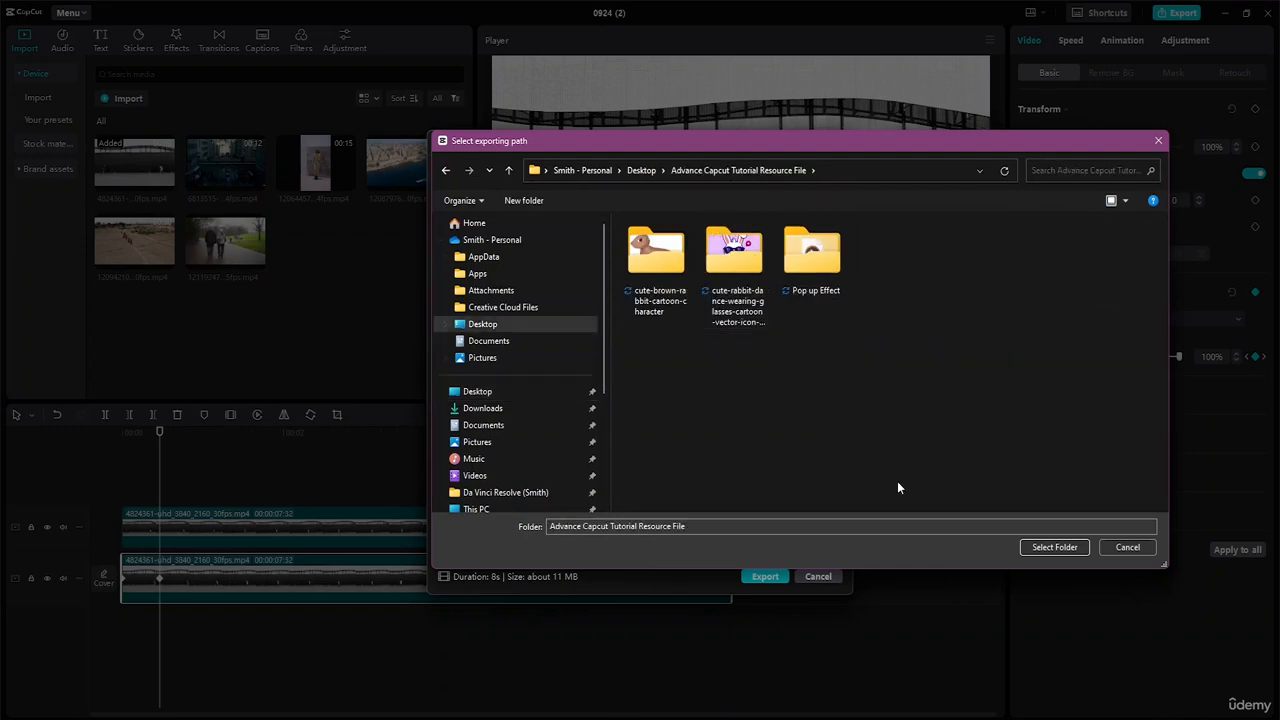
click(1066, 547)
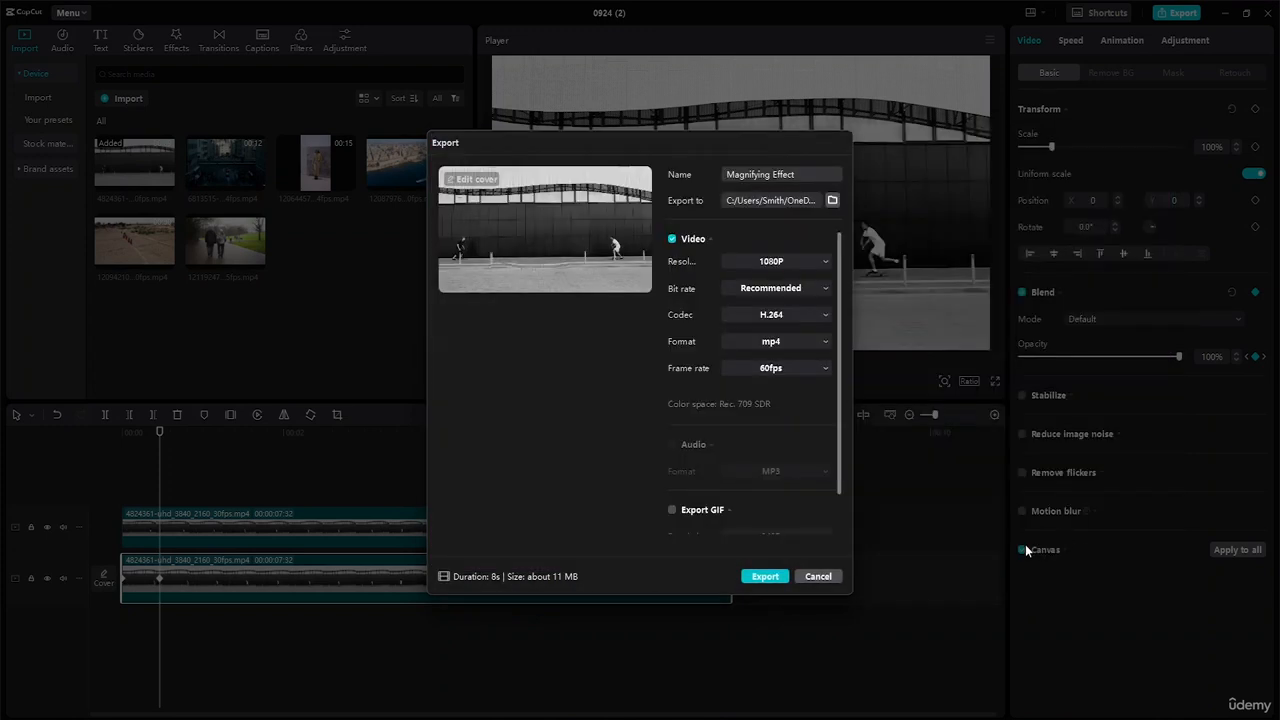
scroll(798, 280, down, 1)
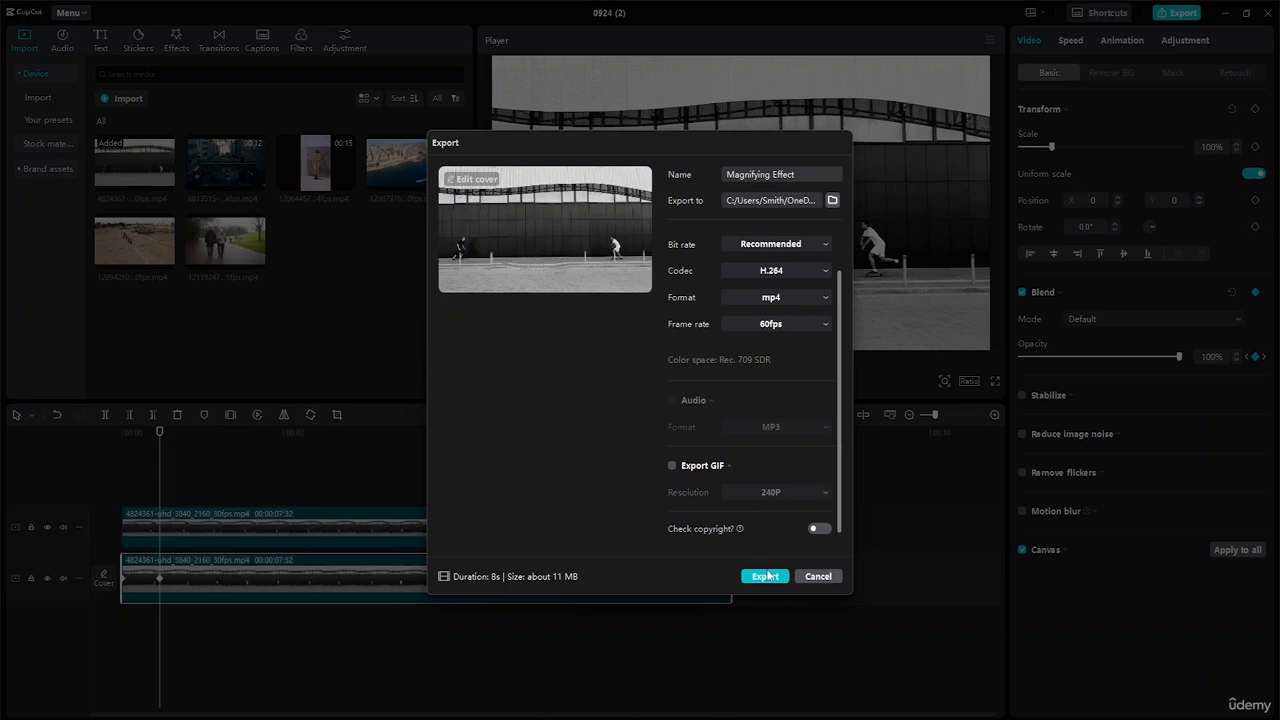